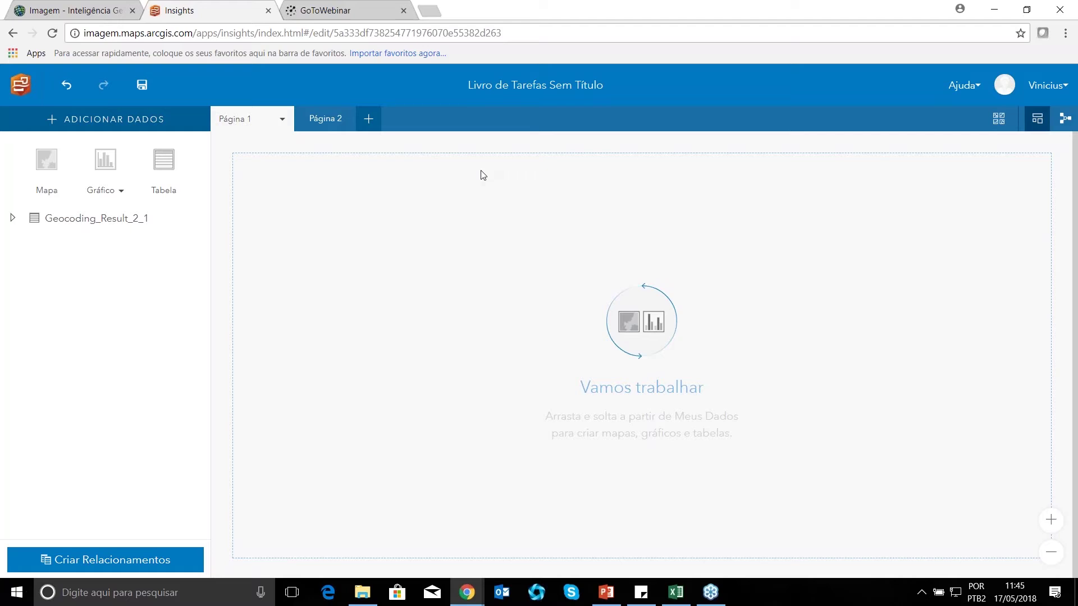
Create a map card from the Geocoding_Result_2_1 dataset and check its layer legend.
left_click(164, 181)
left_click_drag(87, 226, 272, 211)
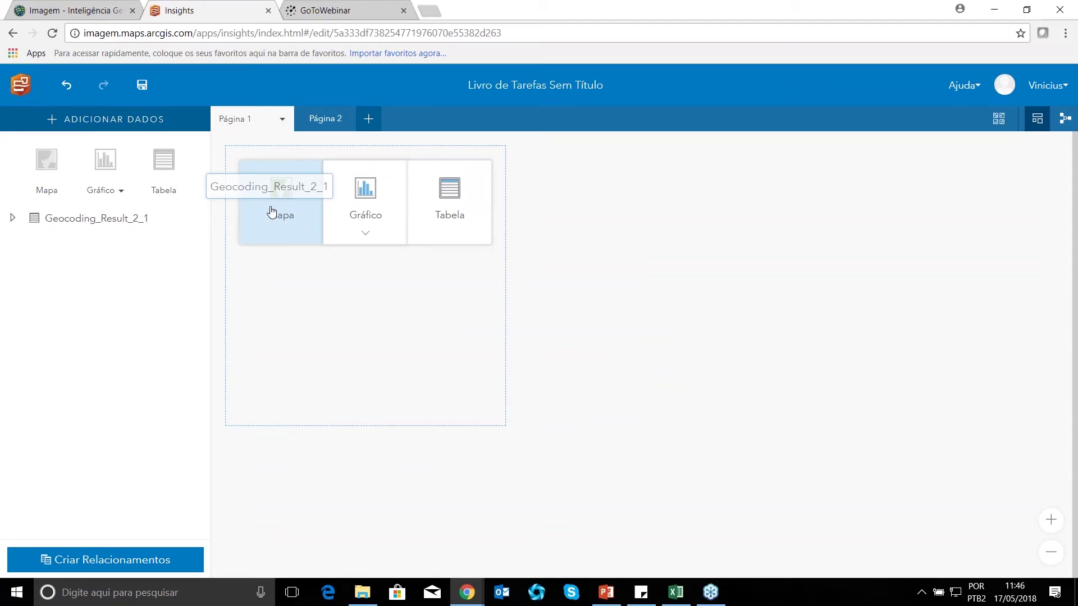
left_click_drag(272, 211, 271, 212)
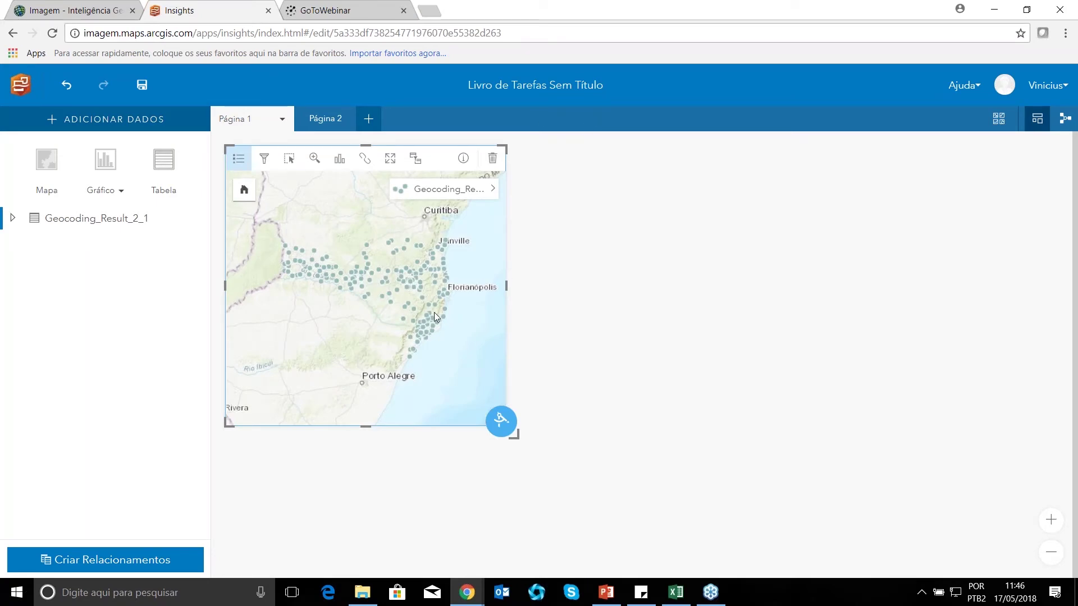
left_click(492, 188)
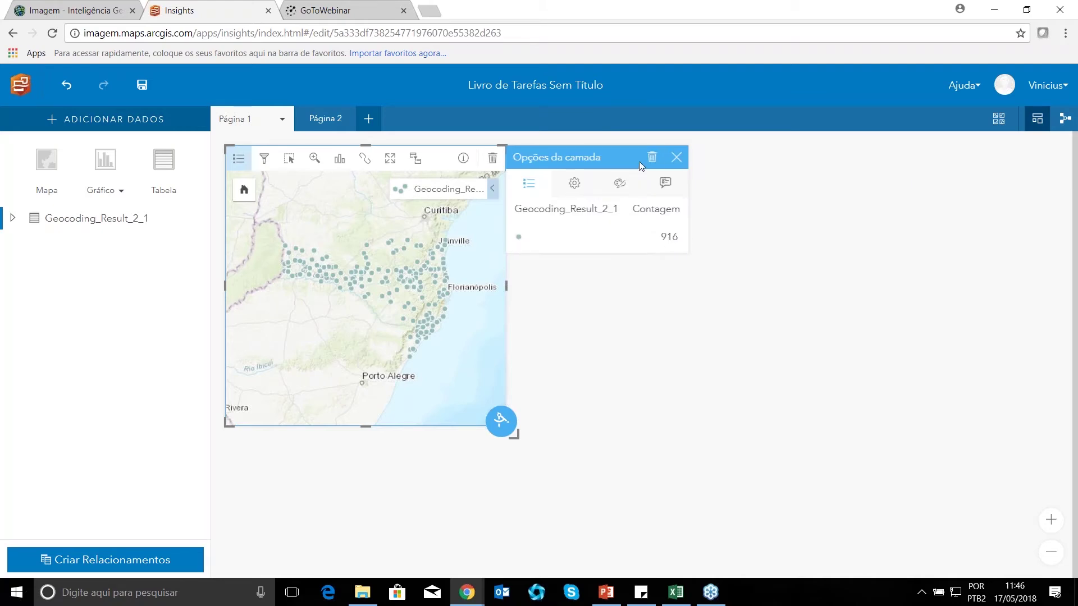
left_click(676, 158)
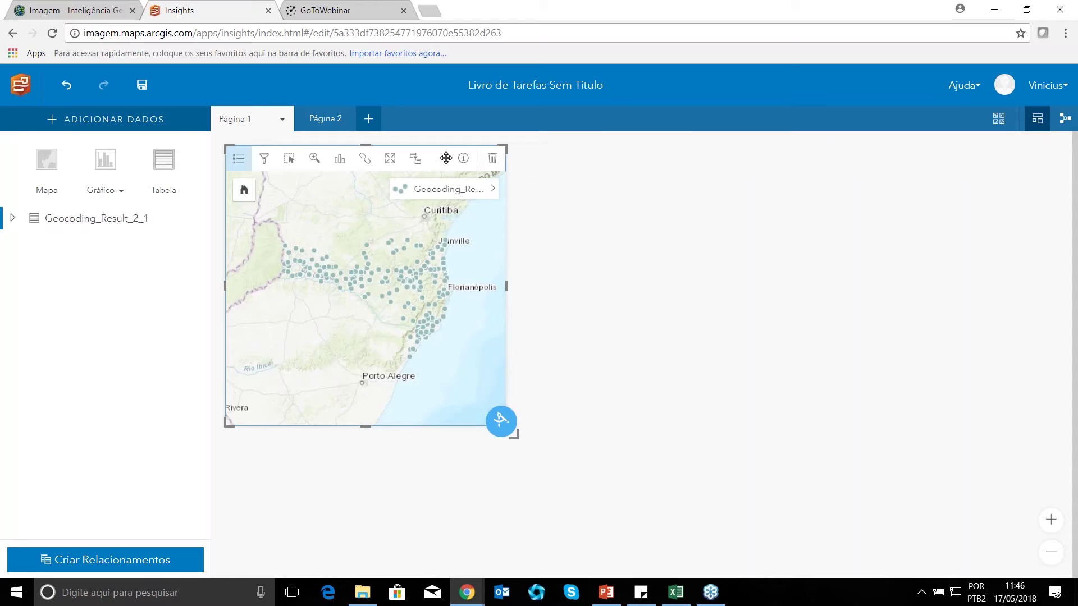
Change the map's basemap to Tela Cinza Claro.
left_click(1001, 122)
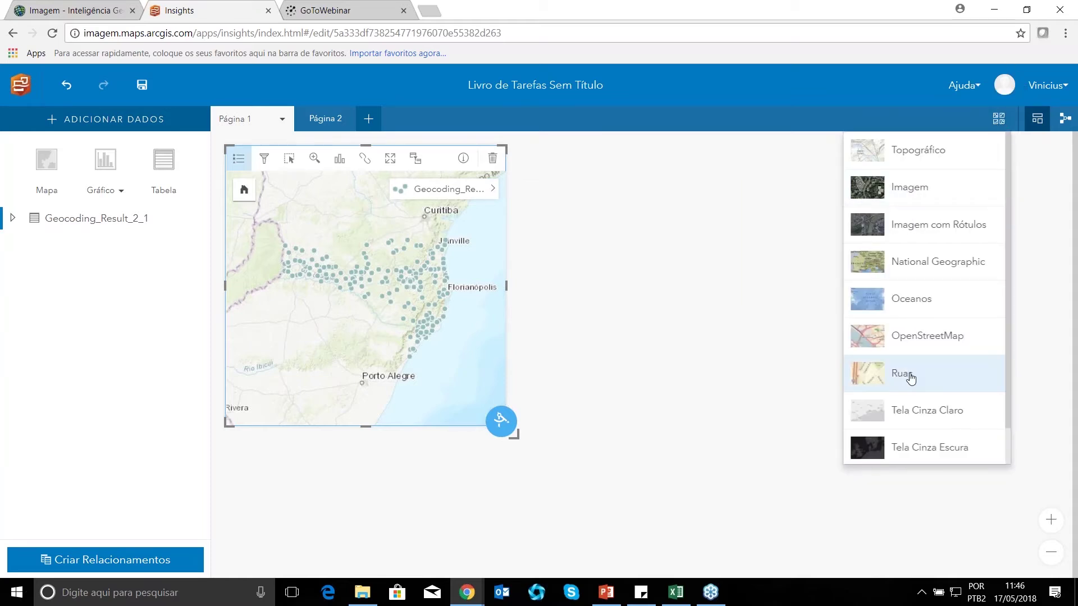
left_click(929, 416)
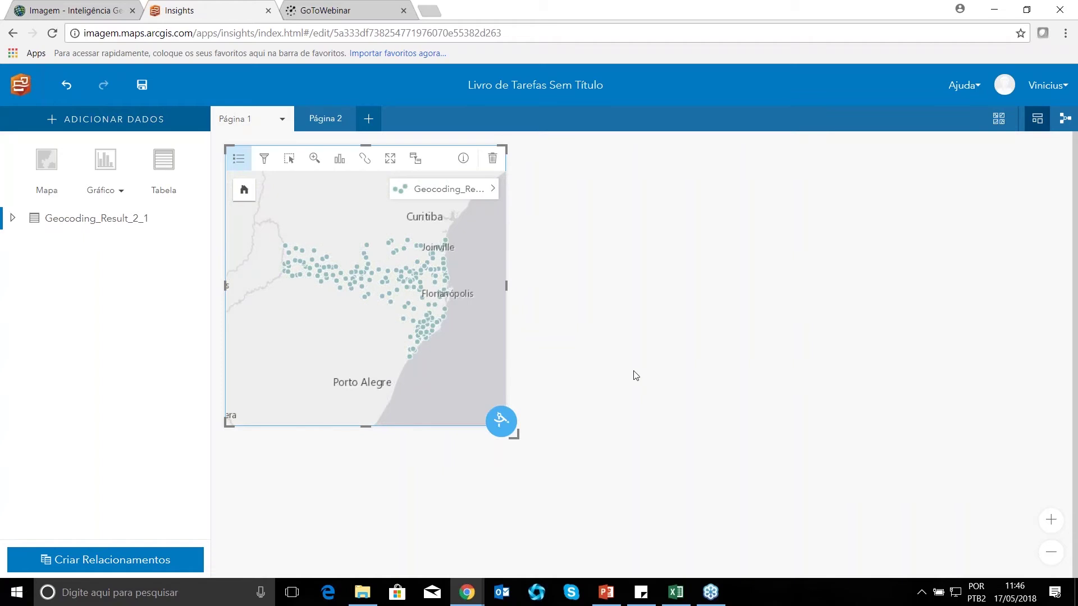
left_click(535, 211)
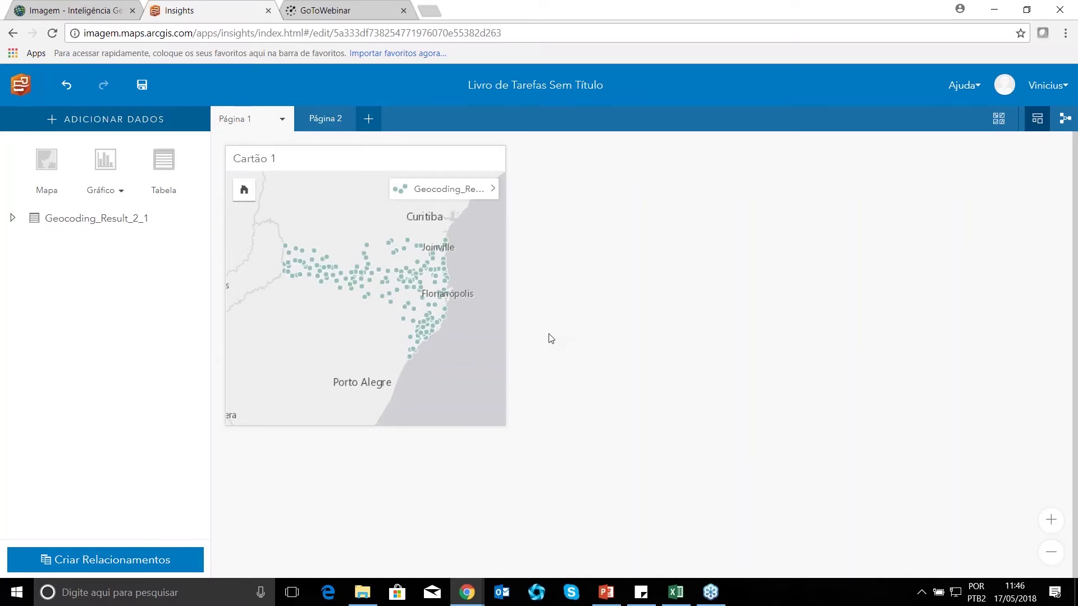
Create a donut chart (Gráfico de Círculo) from the Situação field of Geocoding_Result_2_1 beside the map card.
left_click(12, 217)
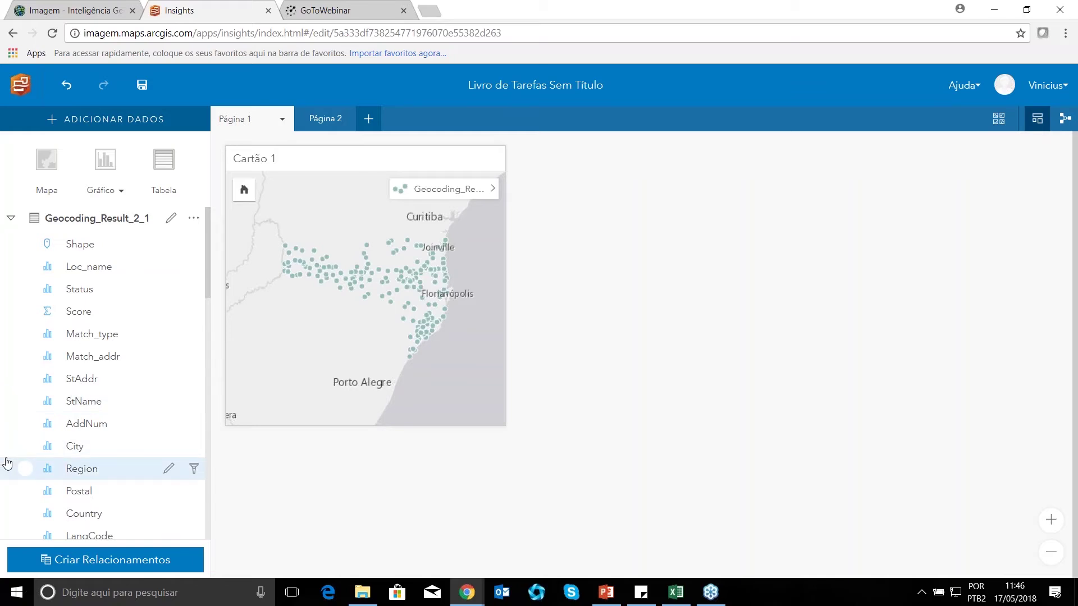
scroll(9, 462, "down", 6)
scroll(7, 461, "down", 4)
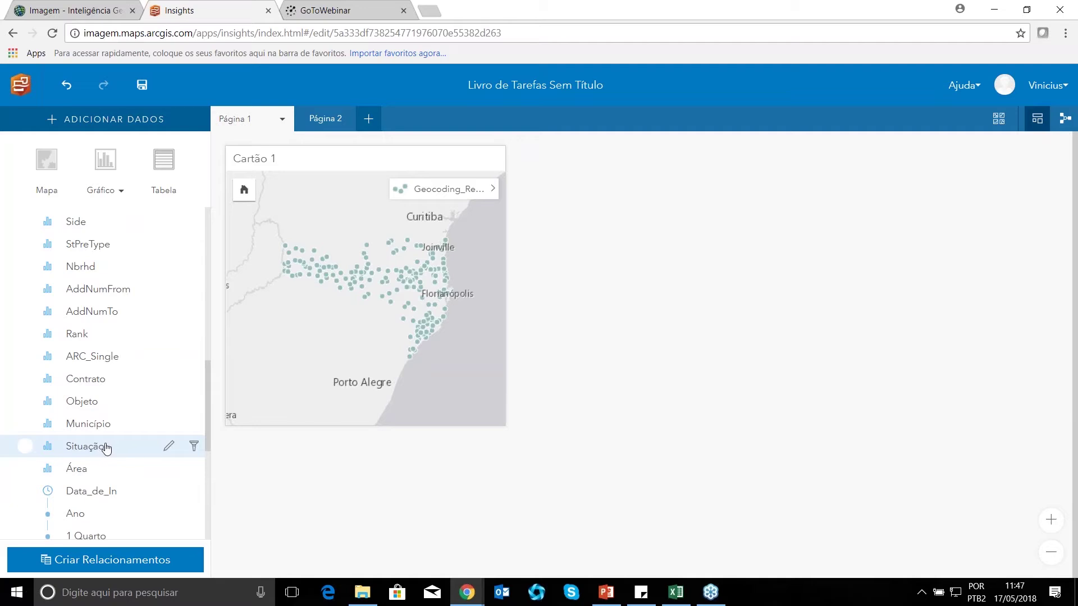
left_click(105, 446)
left_click_drag(104, 446, 620, 285)
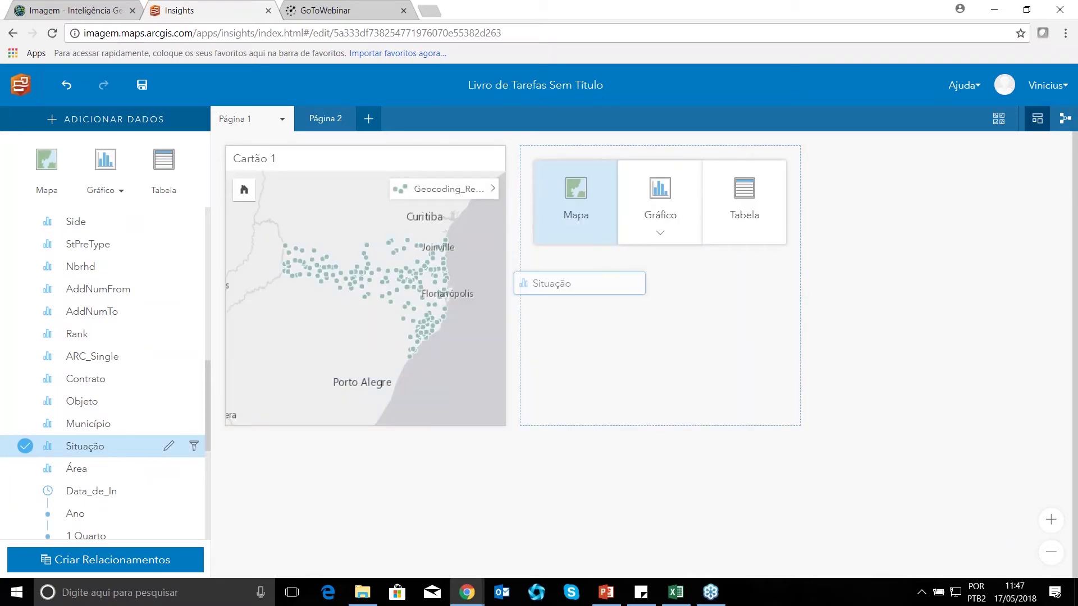
left_click_drag(582, 300, 651, 227)
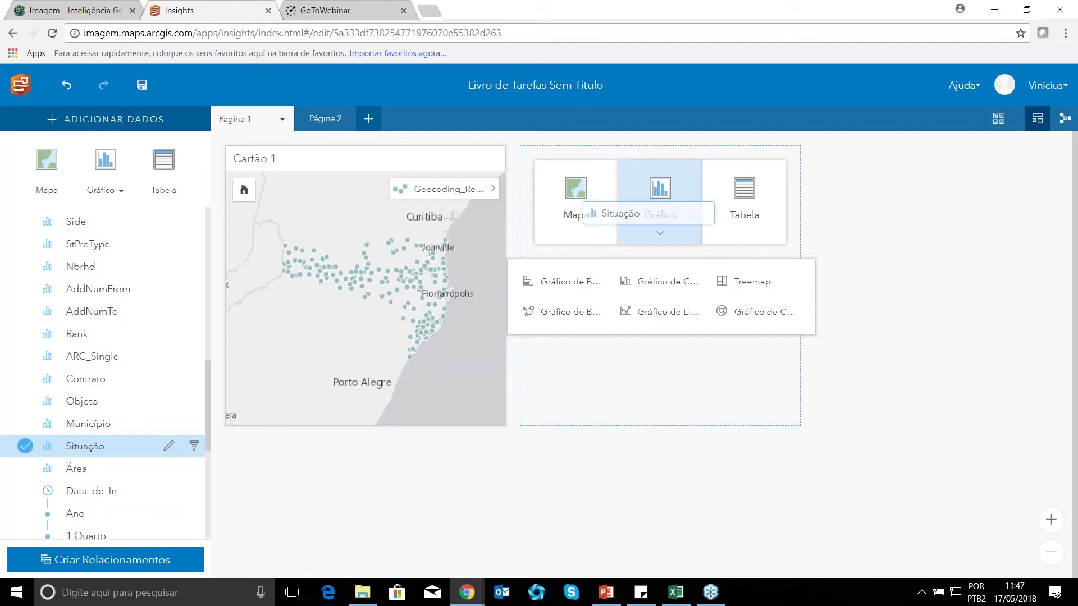
left_click_drag(651, 227, 749, 315)
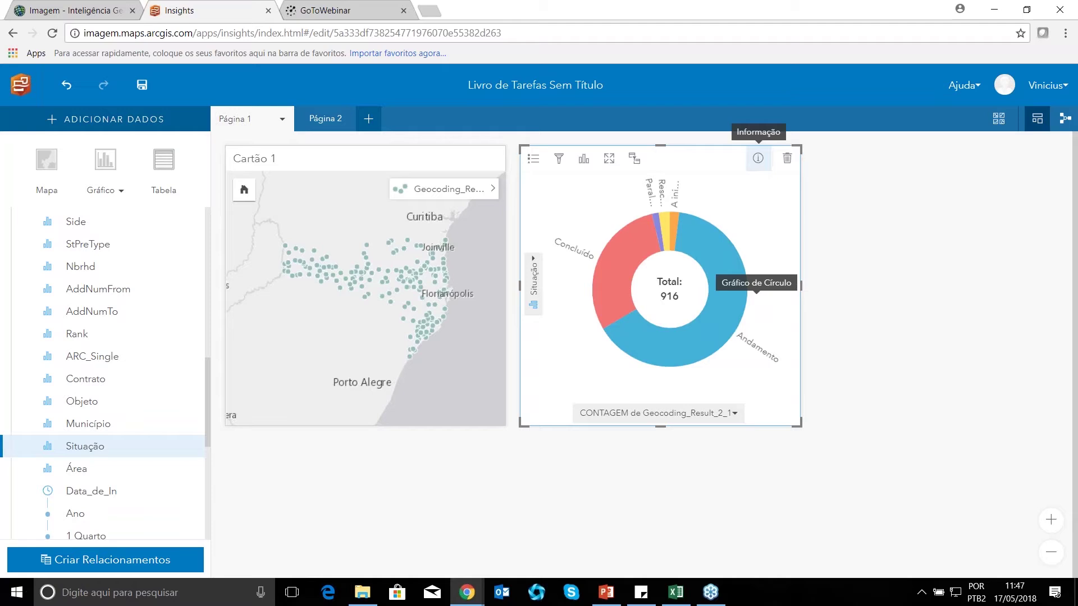
Inspect the Situação chart's segment counts and zoom the first map in on the area around Chapecó.
mouse_move(687, 256)
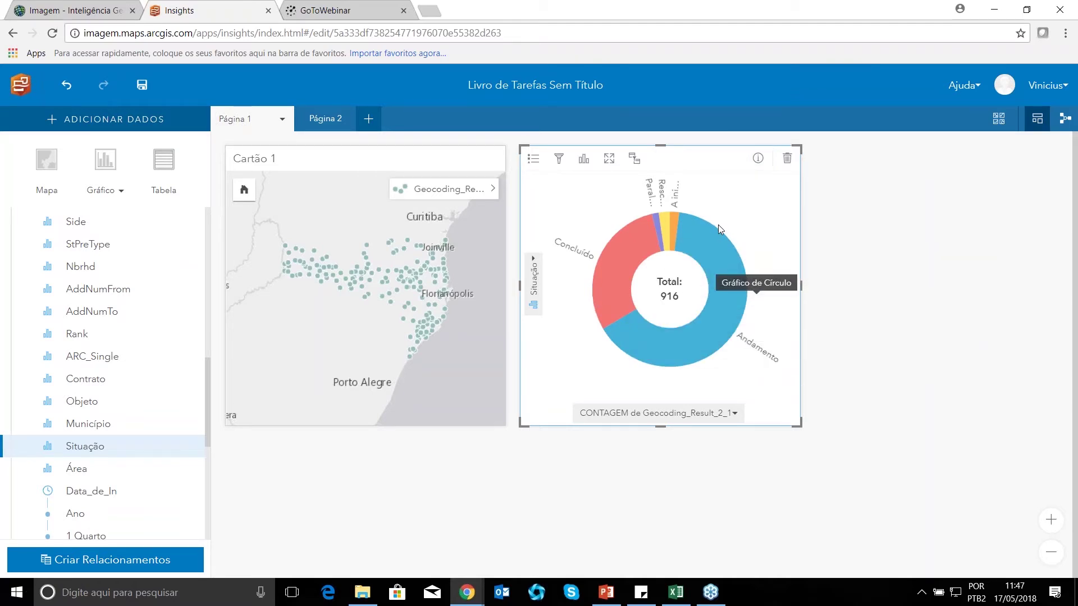
mouse_move(719, 230)
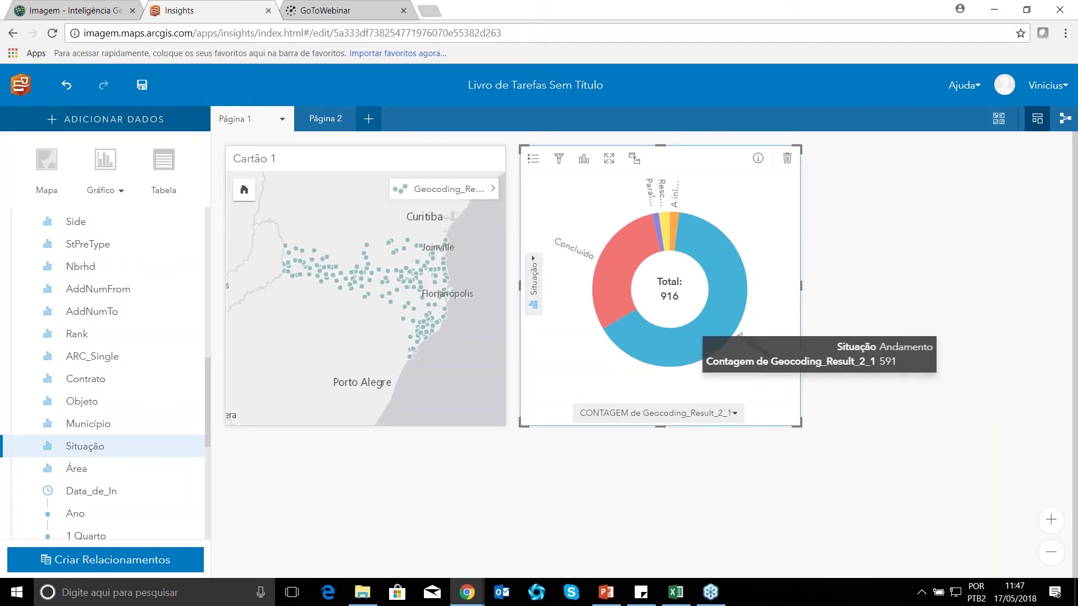
mouse_move(618, 304)
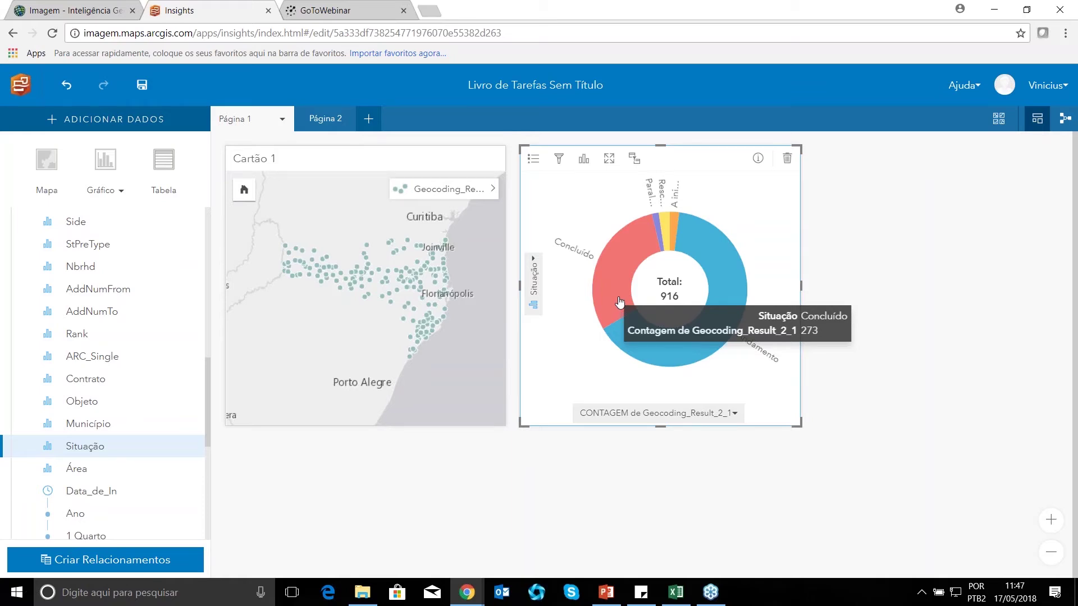
mouse_move(676, 225)
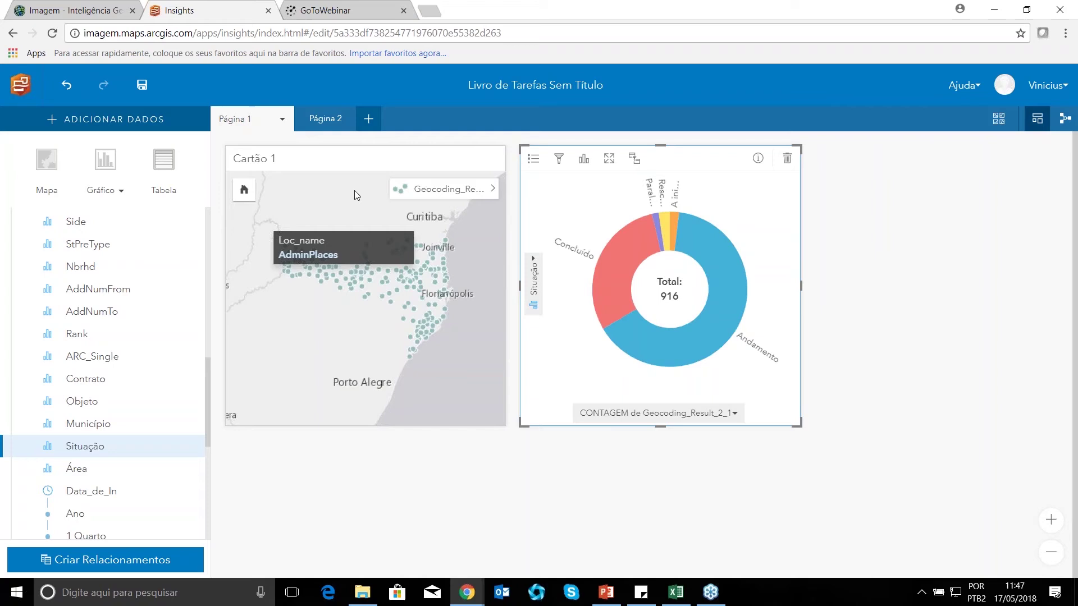
left_click(356, 161)
scroll(334, 265, "up", 2)
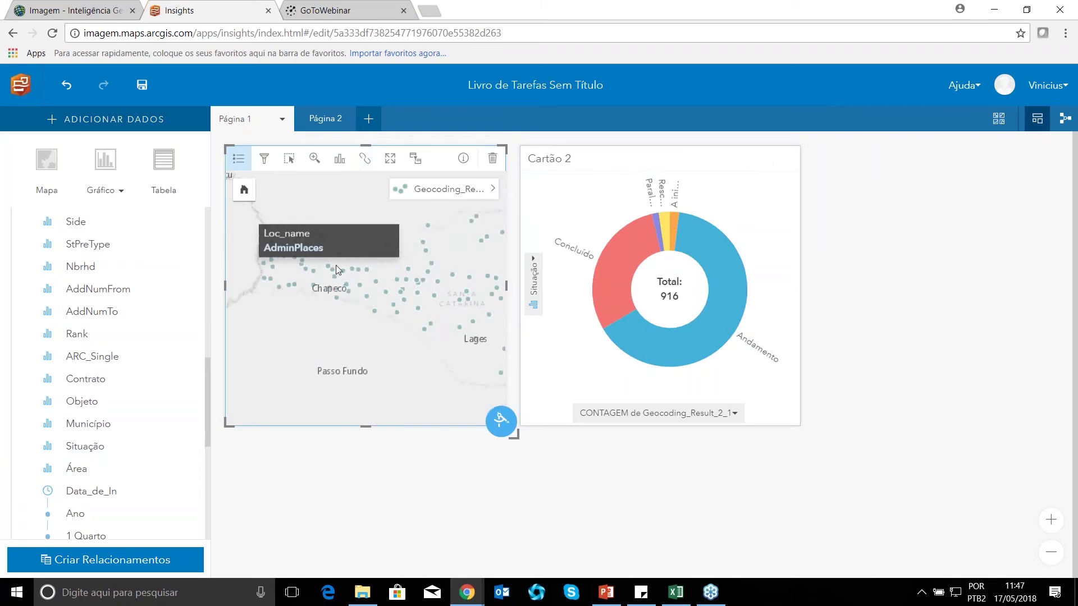
scroll(357, 288, "up", 2)
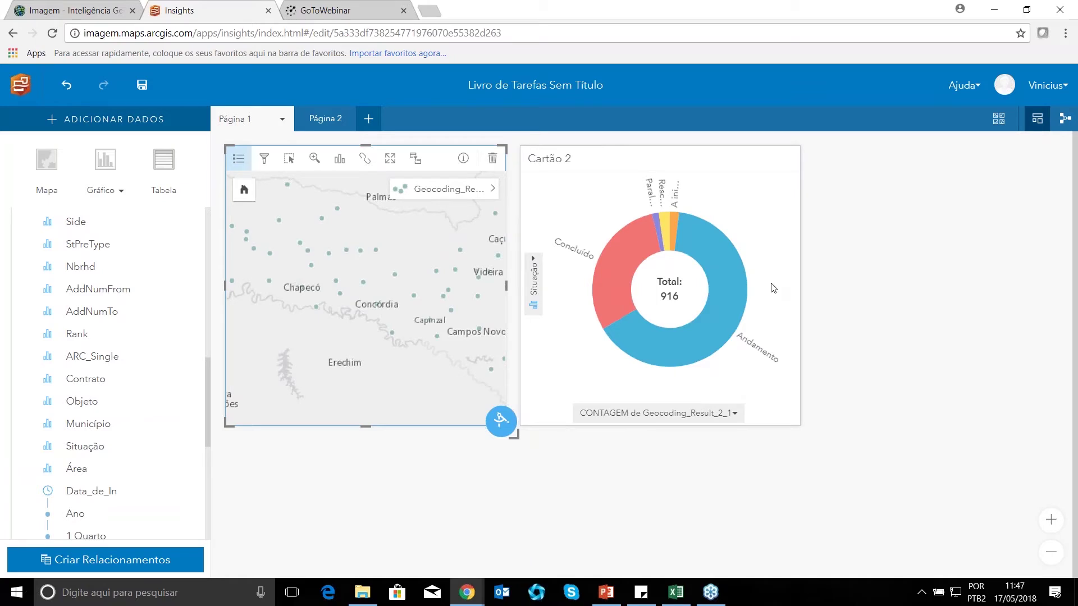
Select the Concluído and Andamento chart segments in turn to compare their points on the map, ending with the selection cleared.
left_click(614, 283)
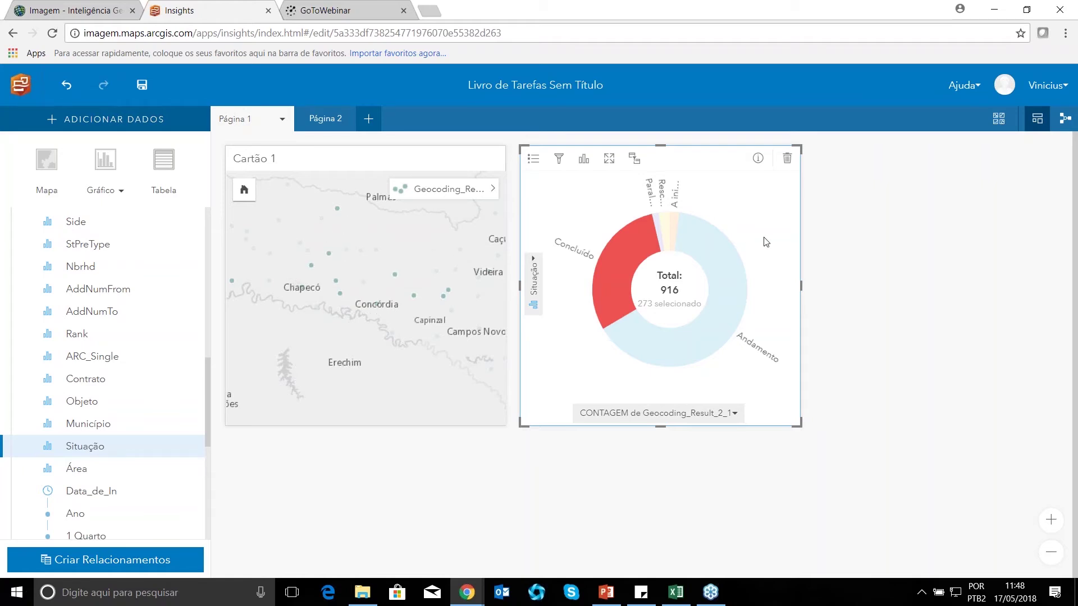
left_click(740, 259)
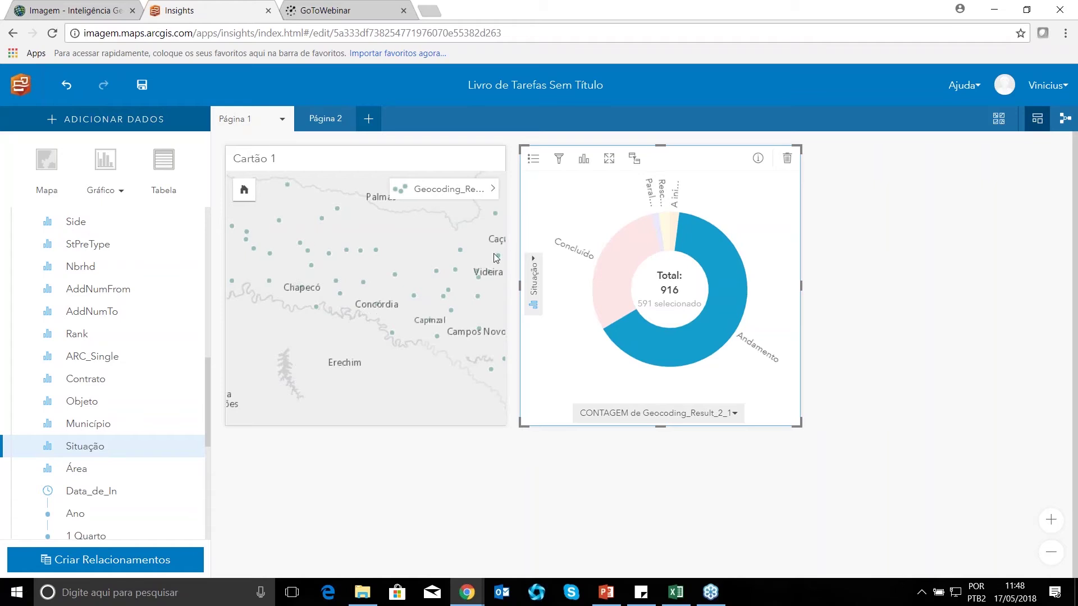
left_click(623, 261)
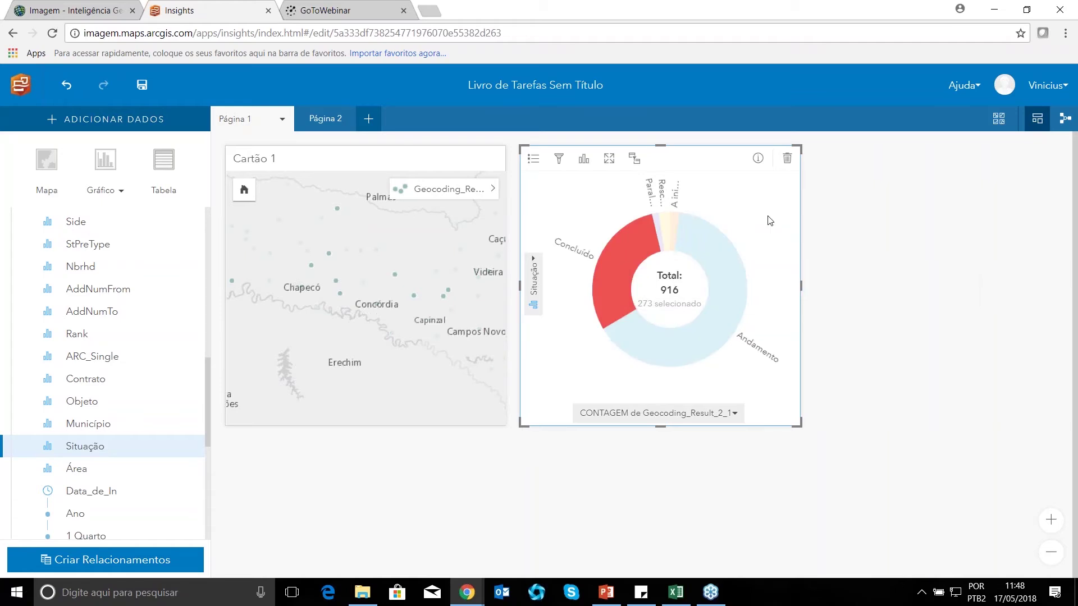
left_click(764, 218)
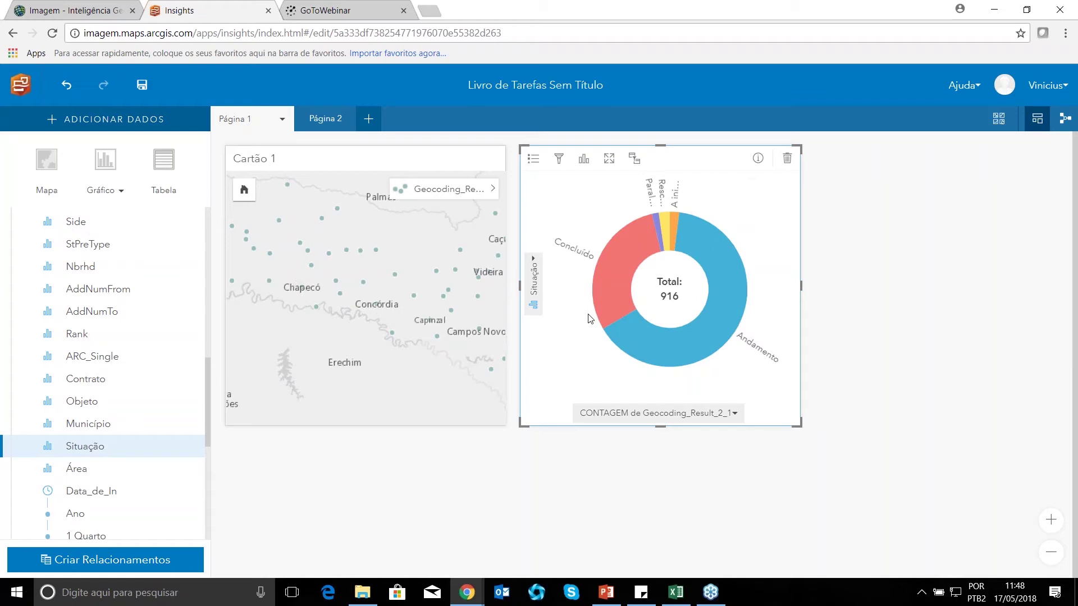
Return the first map card to its default extent.
left_click(318, 228)
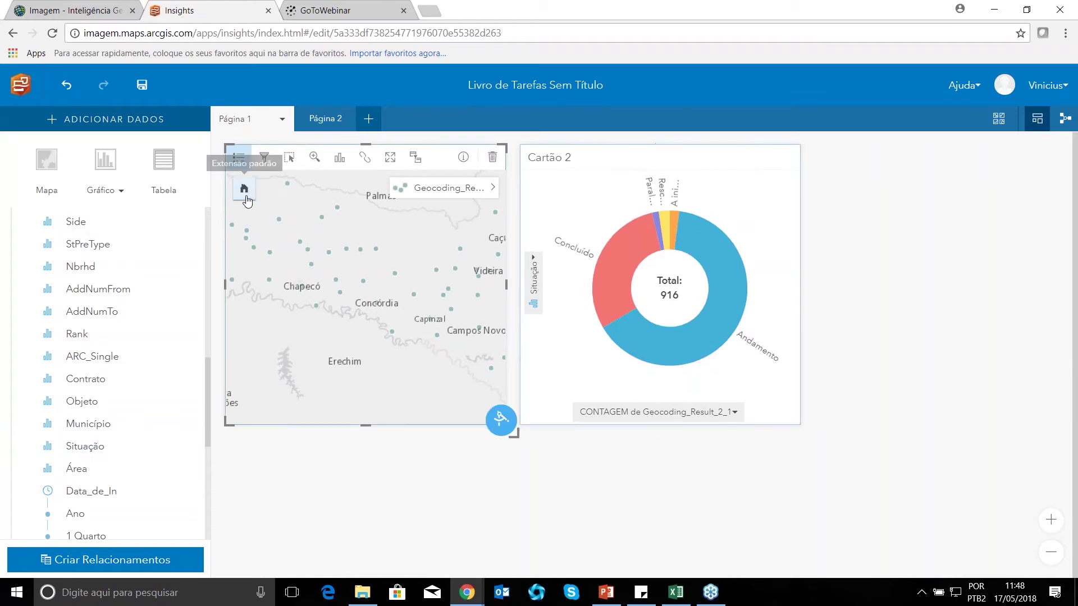
left_click(244, 189)
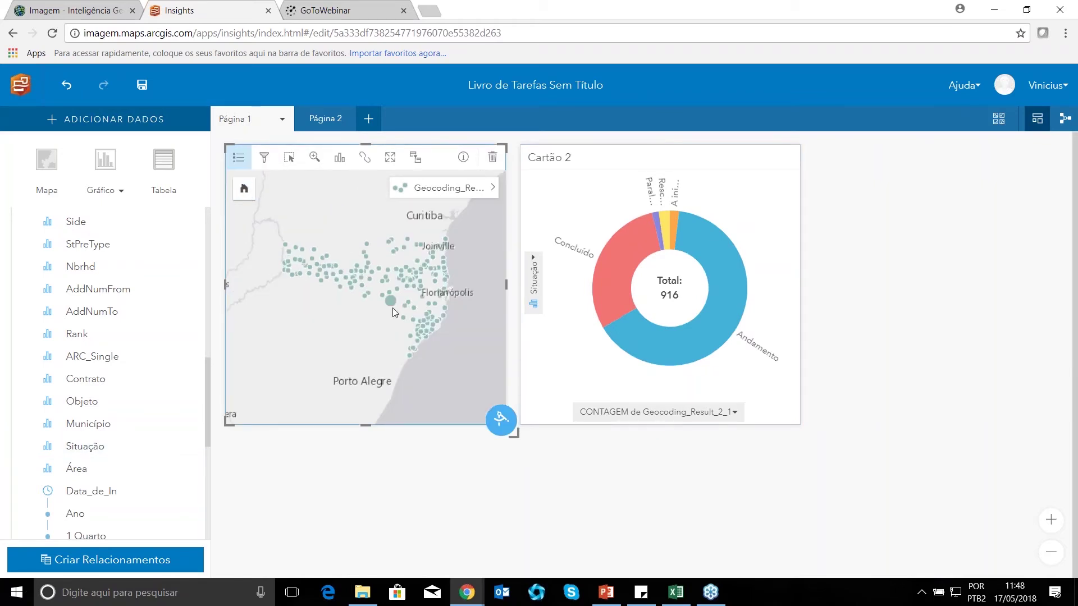
mouse_move(389, 274)
Create a map from the Valor_Cont field below the first map and widen its card to span both upper cards.
scroll(125, 447, "down", 5)
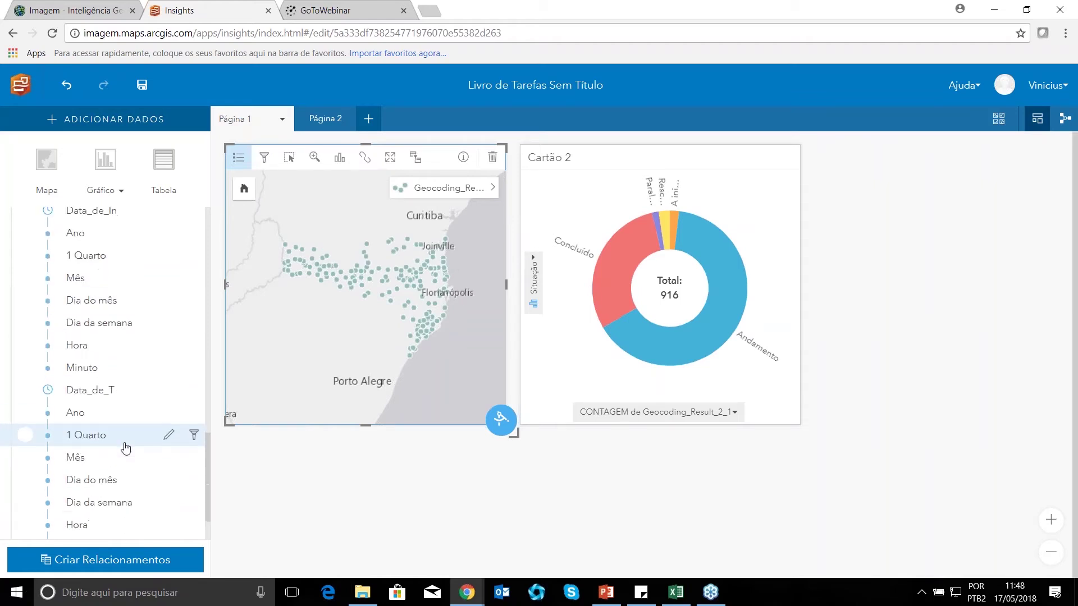
scroll(126, 447, "down", 2)
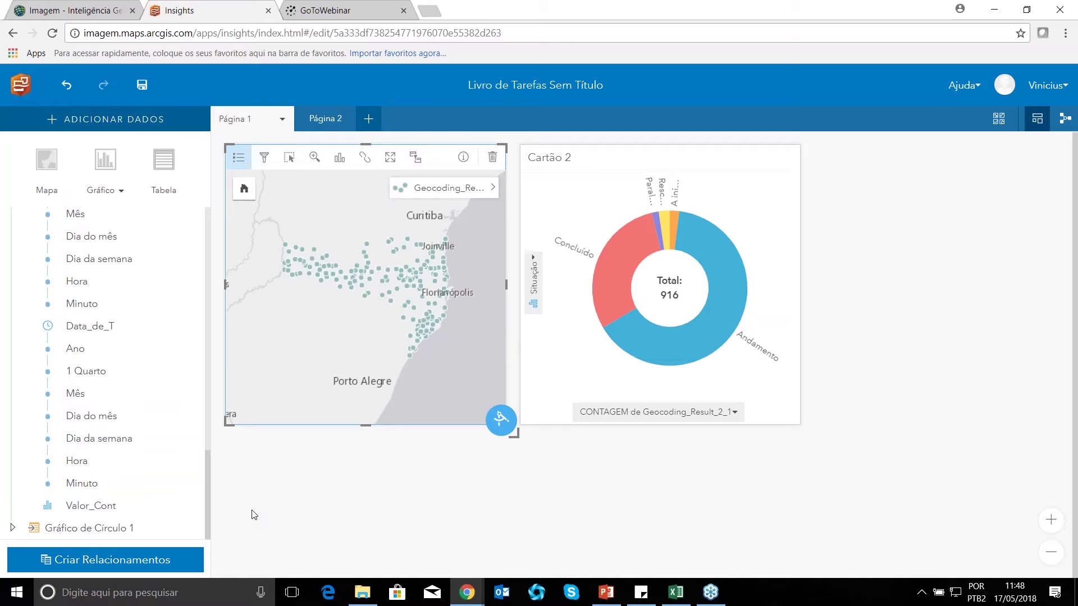
left_click(120, 507)
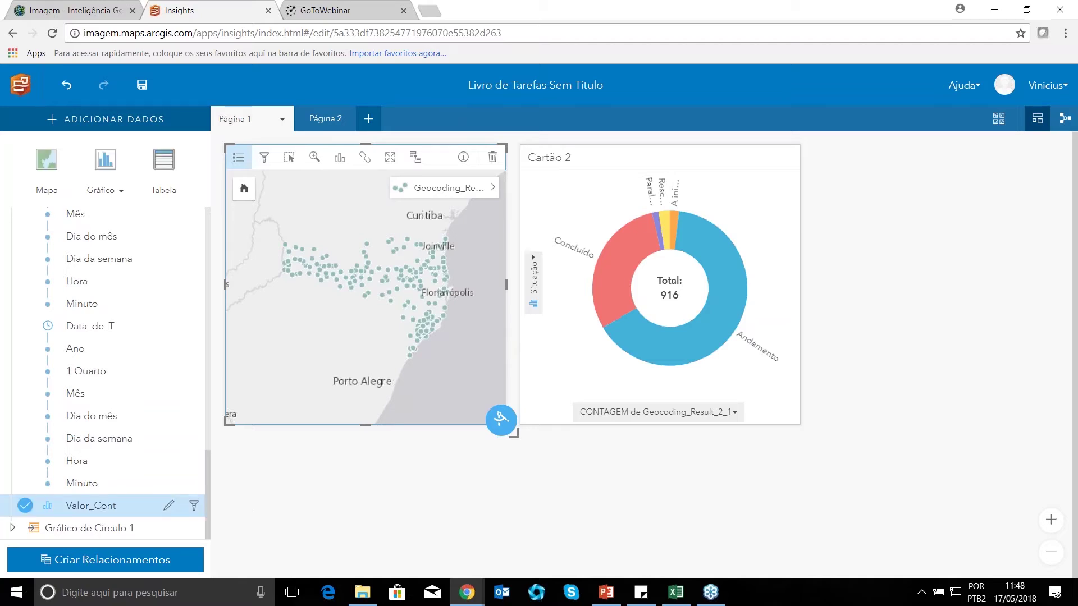
left_click_drag(90, 505, 263, 484)
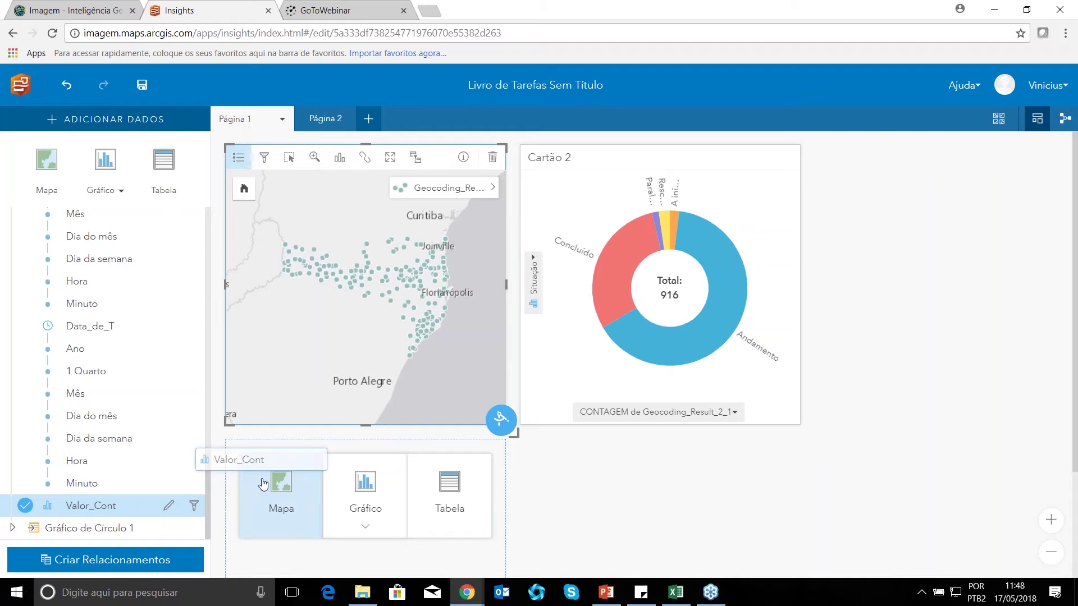
left_click_drag(263, 483, 264, 484)
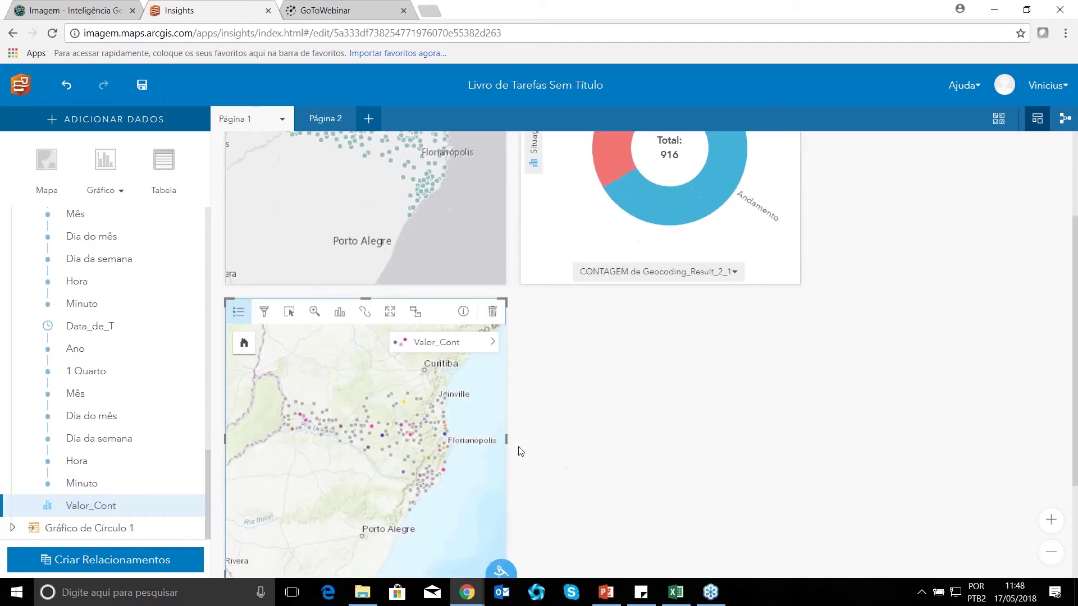
left_click_drag(509, 444, 783, 412)
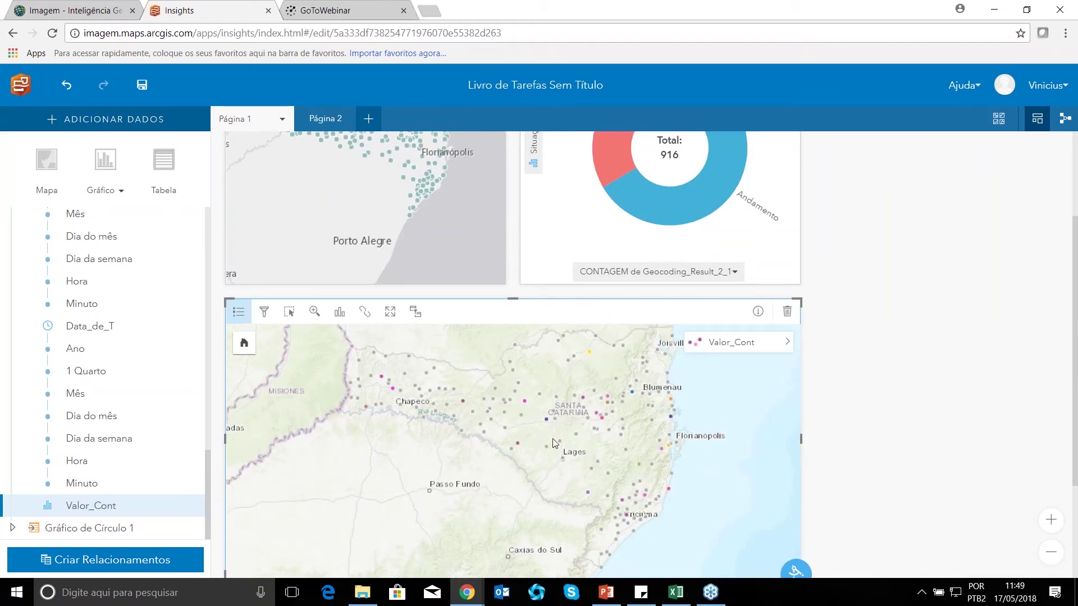
Change the symbol type of the Valor_Cont layer on the wide lower map to Mapa de Aquecimento and close the layer options.
mouse_move(547, 425)
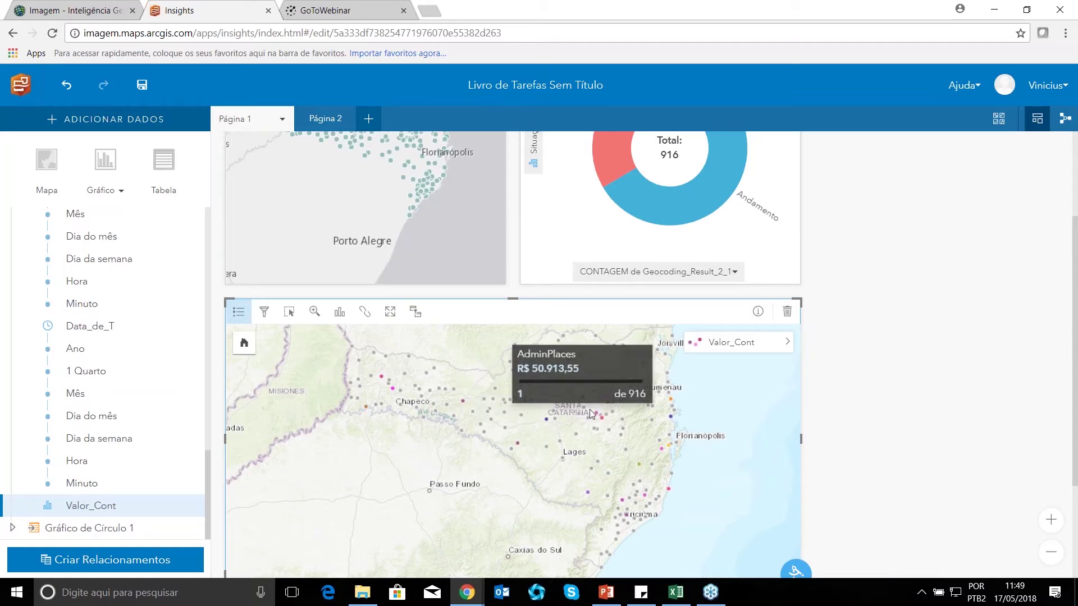
mouse_move(393, 393)
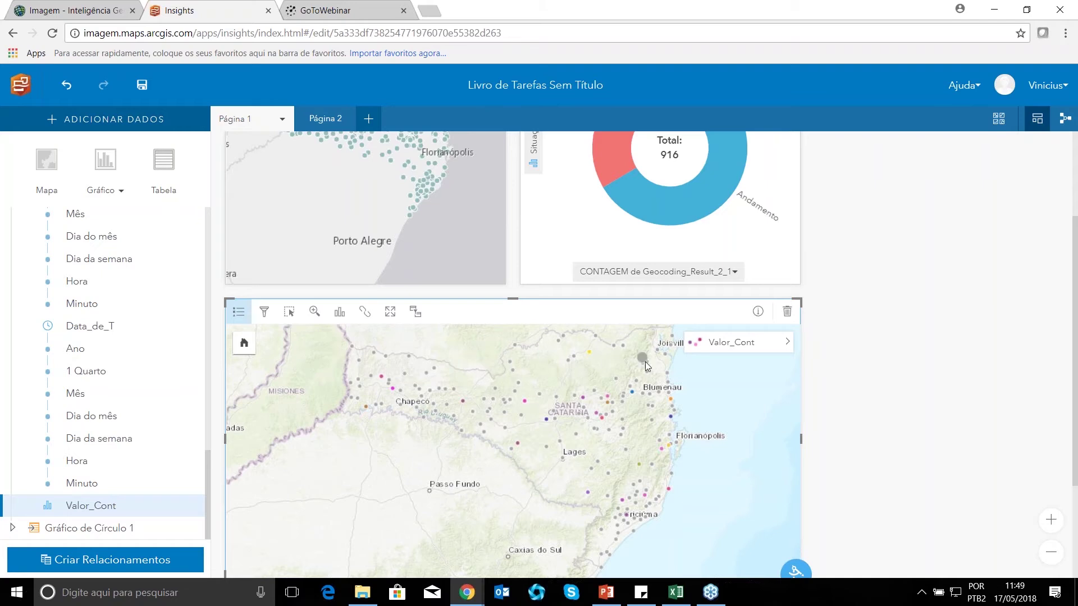
mouse_move(665, 372)
scroll(883, 489, "down", 1)
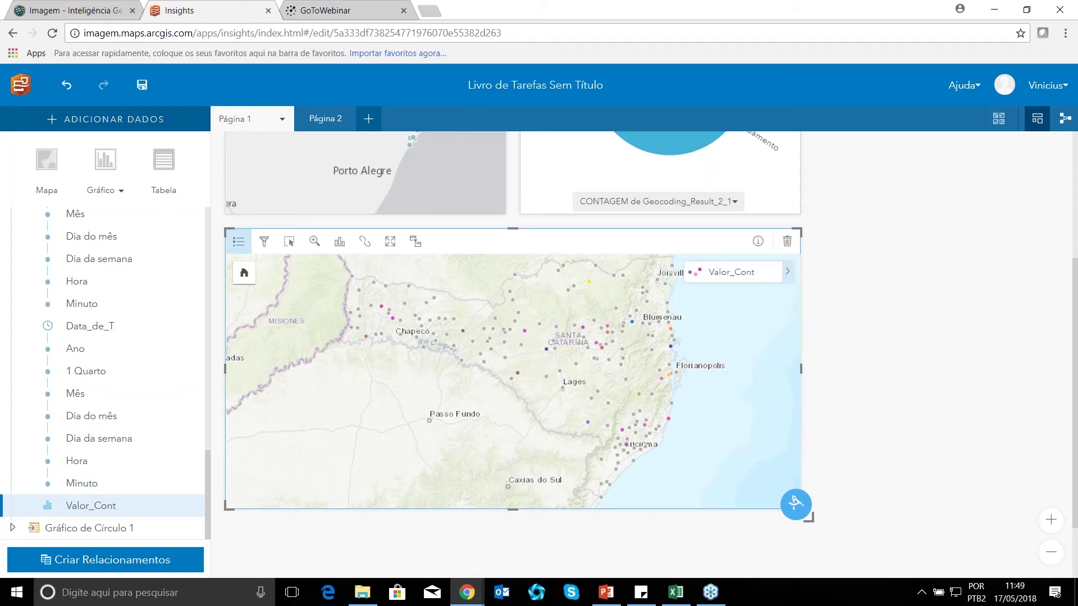
left_click(788, 272)
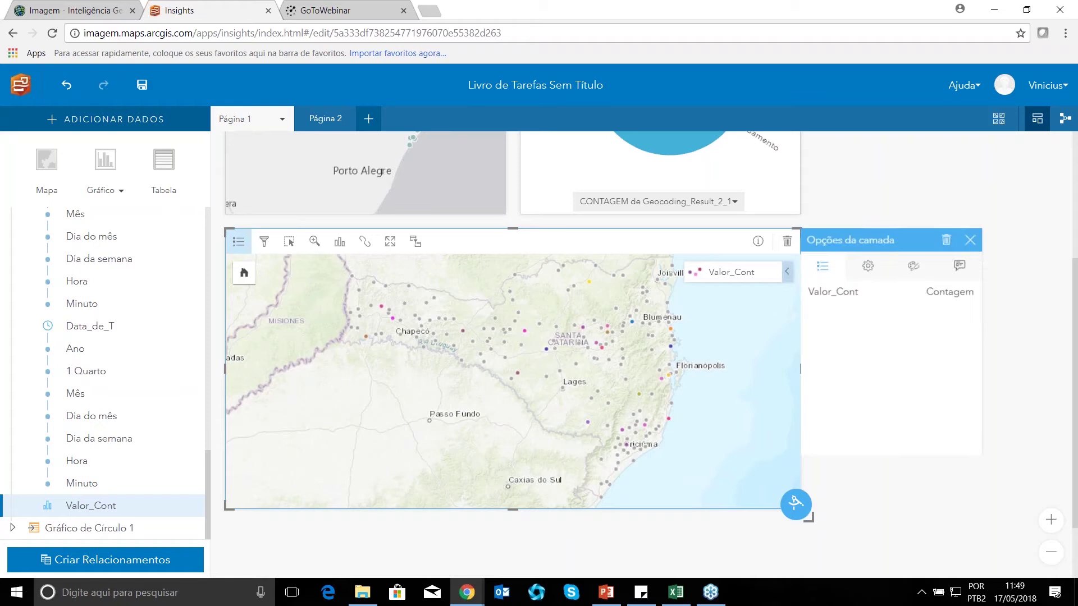
left_click(870, 268)
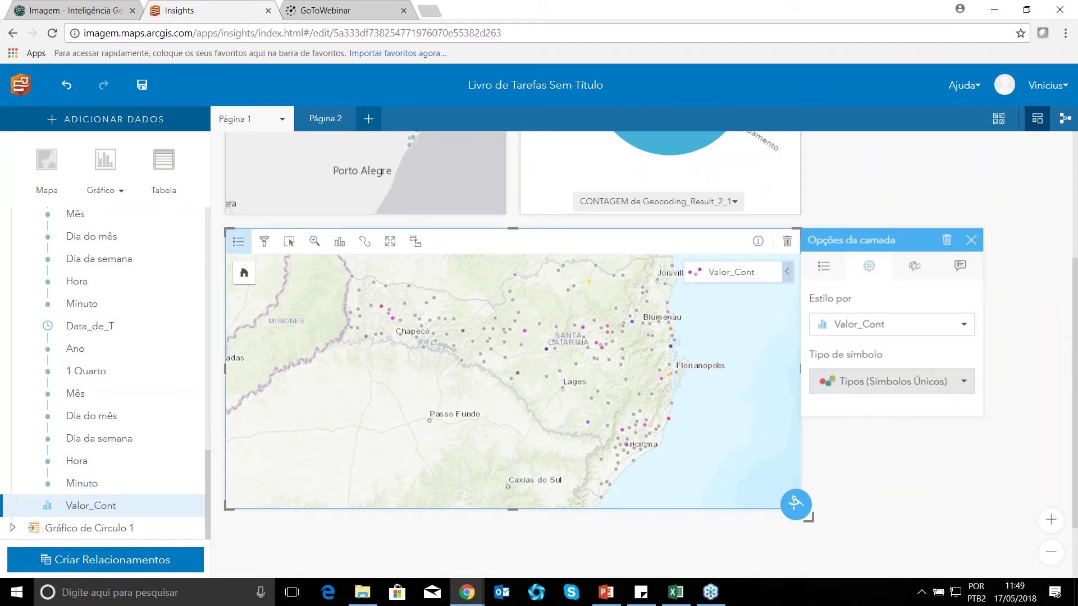
left_click(955, 384)
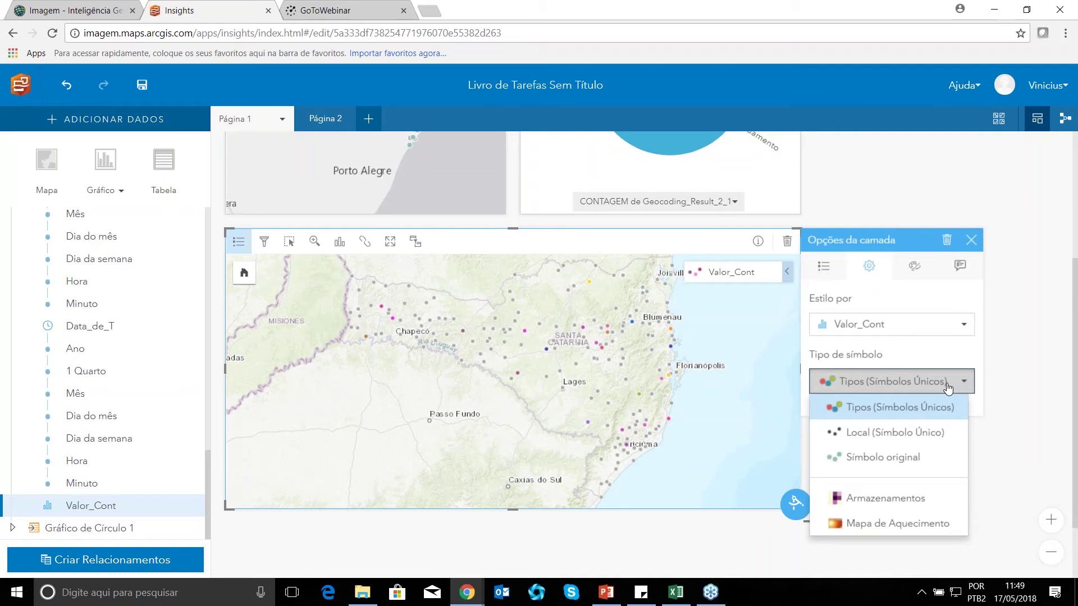
left_click(896, 523)
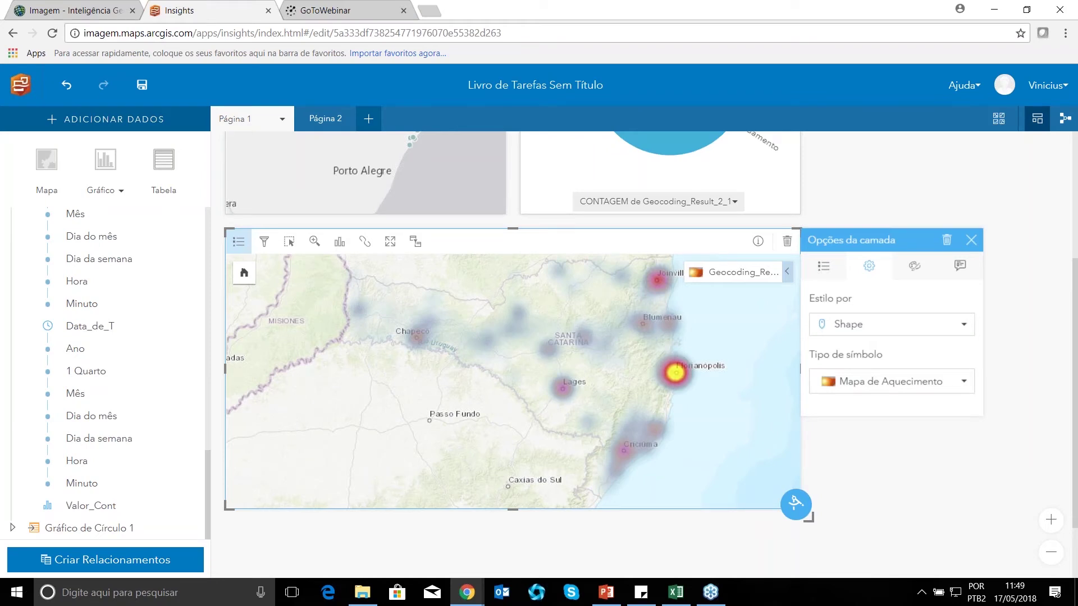
left_click(880, 508)
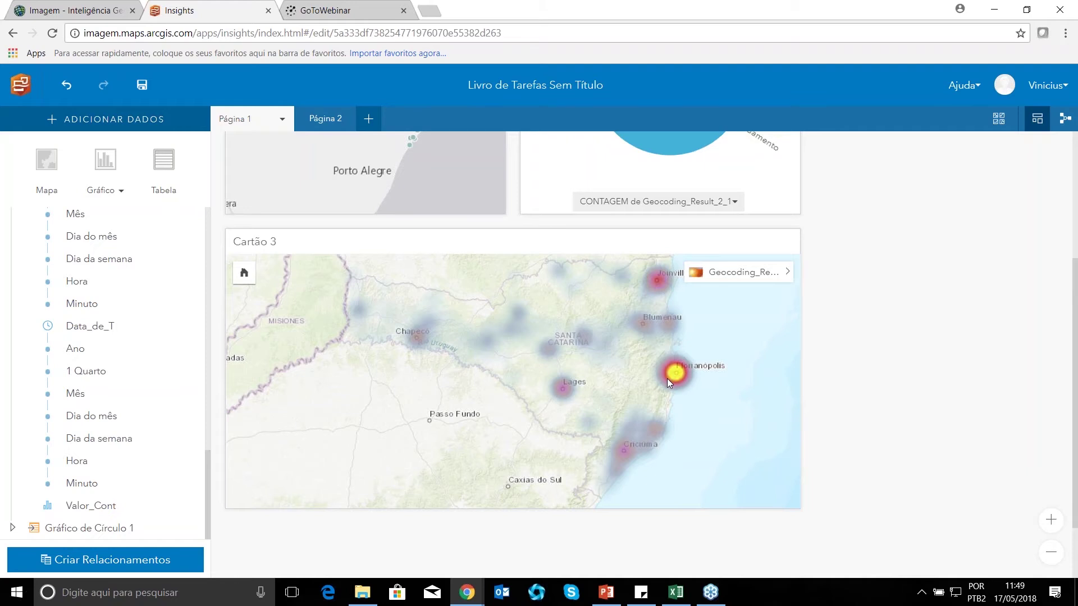
Select the Concluído segment of the Situação chart to examine its contracts on the heat map, ending with the selection cleared.
left_click(579, 310)
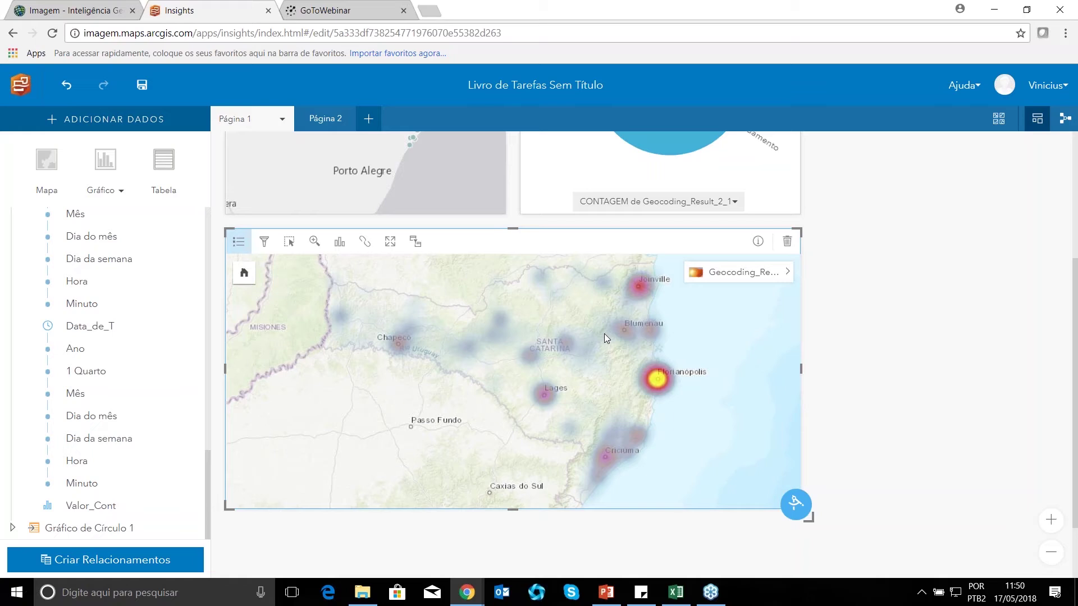
scroll(910, 349, "up", 1)
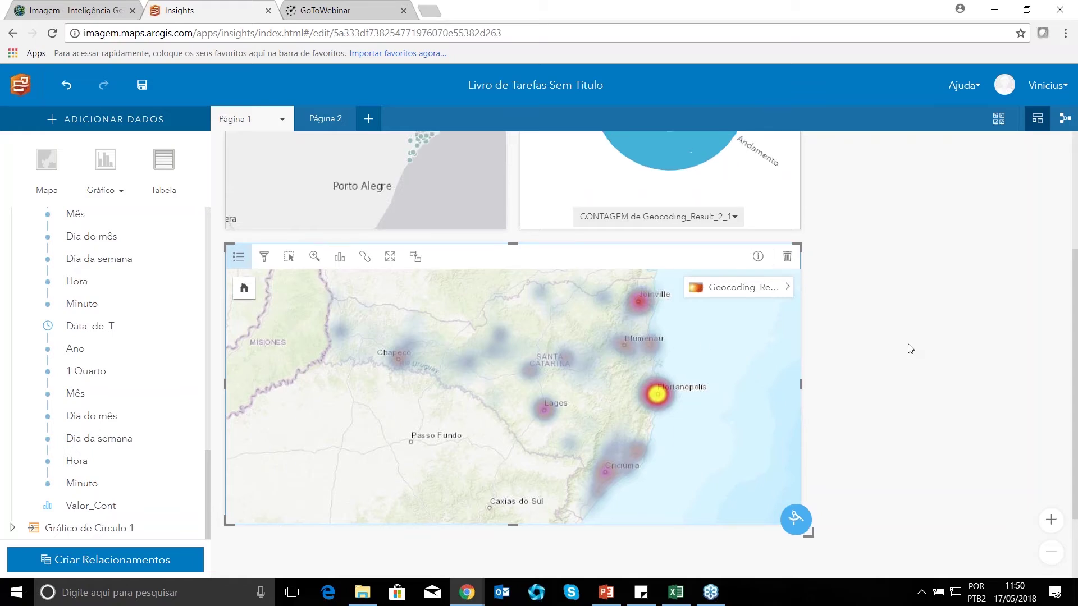
scroll(893, 303, "up", 1)
scroll(885, 317, "up", 1)
left_click(615, 225)
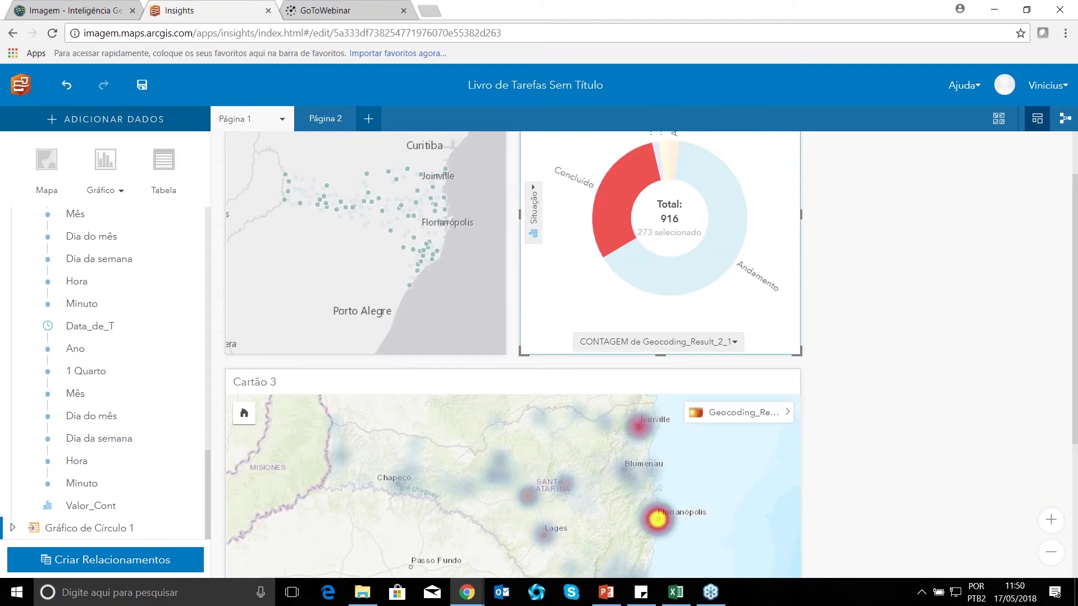
scroll(562, 288, "down", 1)
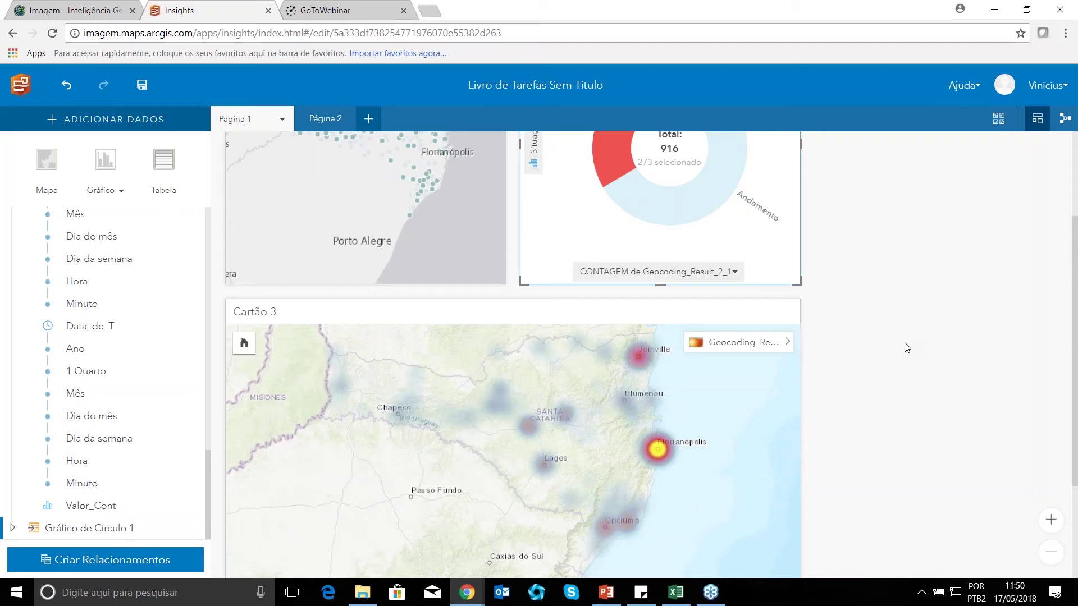
scroll(854, 312, "up", 2)
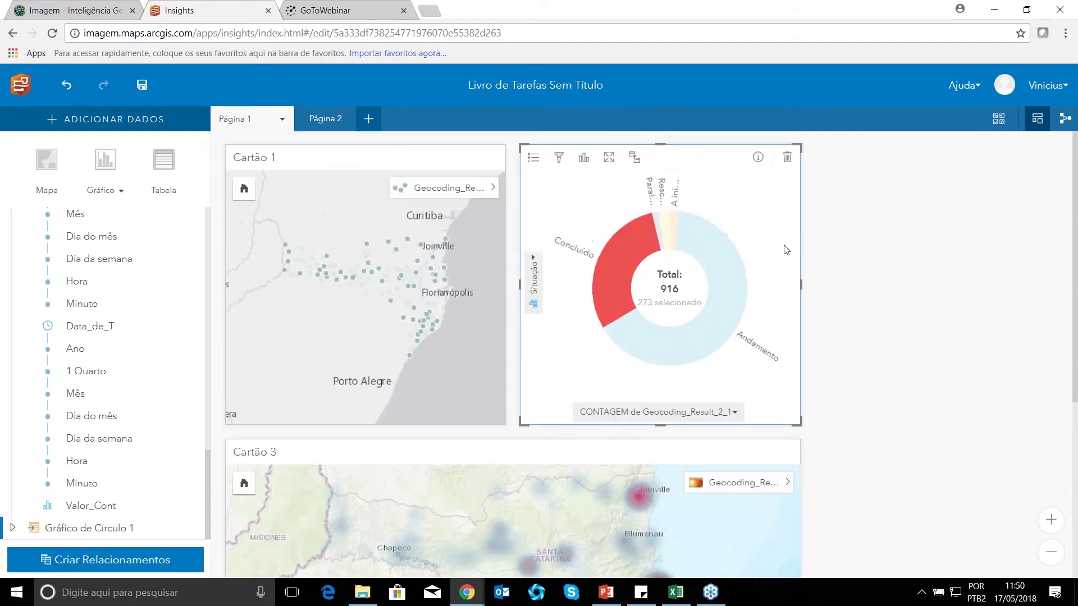
left_click(841, 247)
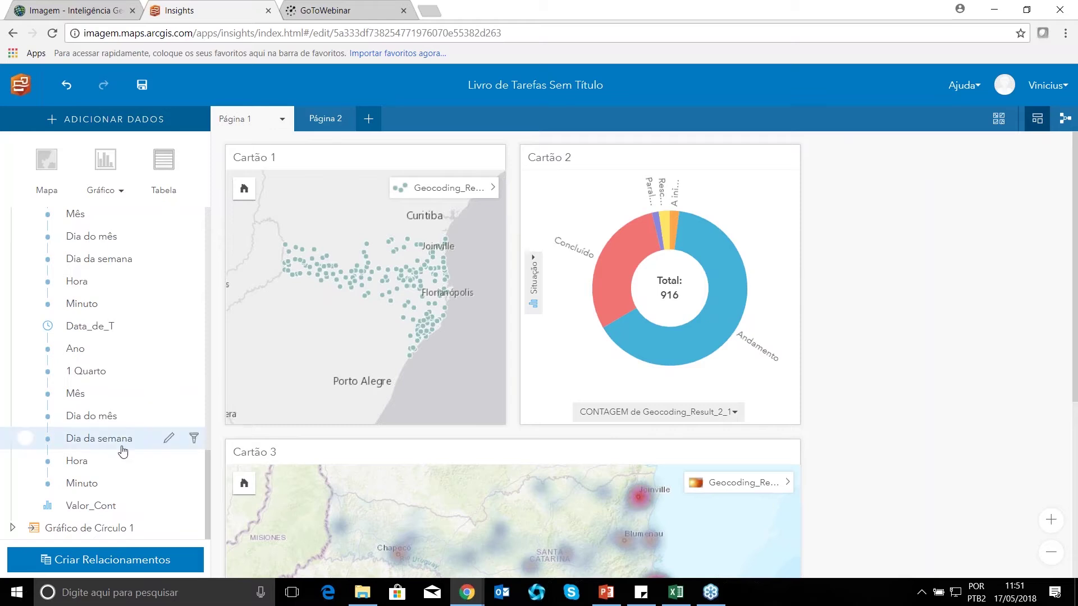
Create a table from the Área field beside the Situação chart and bring the whole card into view.
scroll(123, 465, "up", 3)
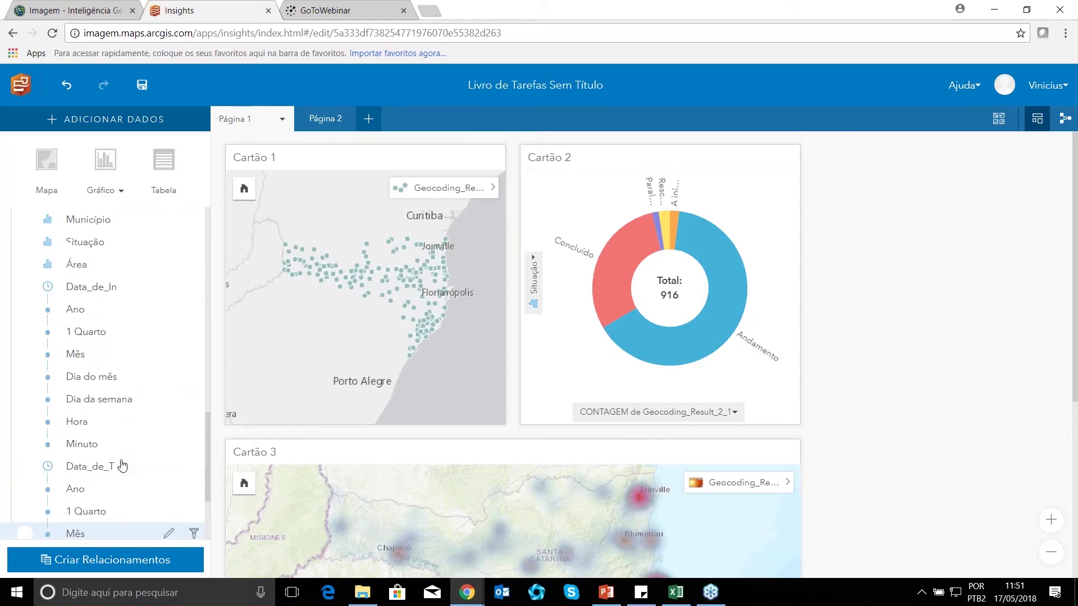
scroll(123, 465, "down", 3)
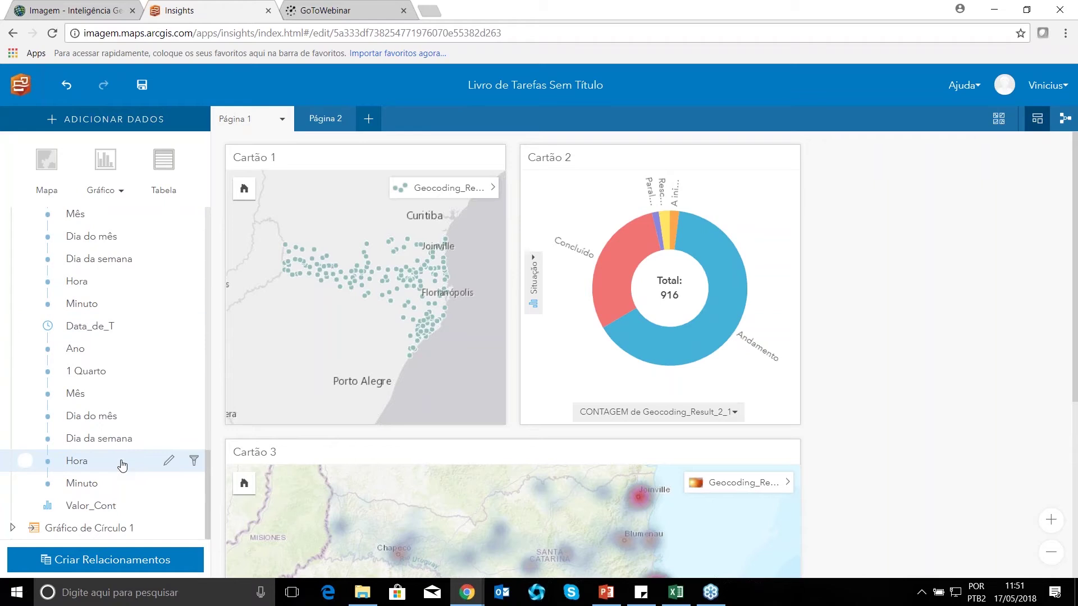
scroll(122, 465, "up", 6)
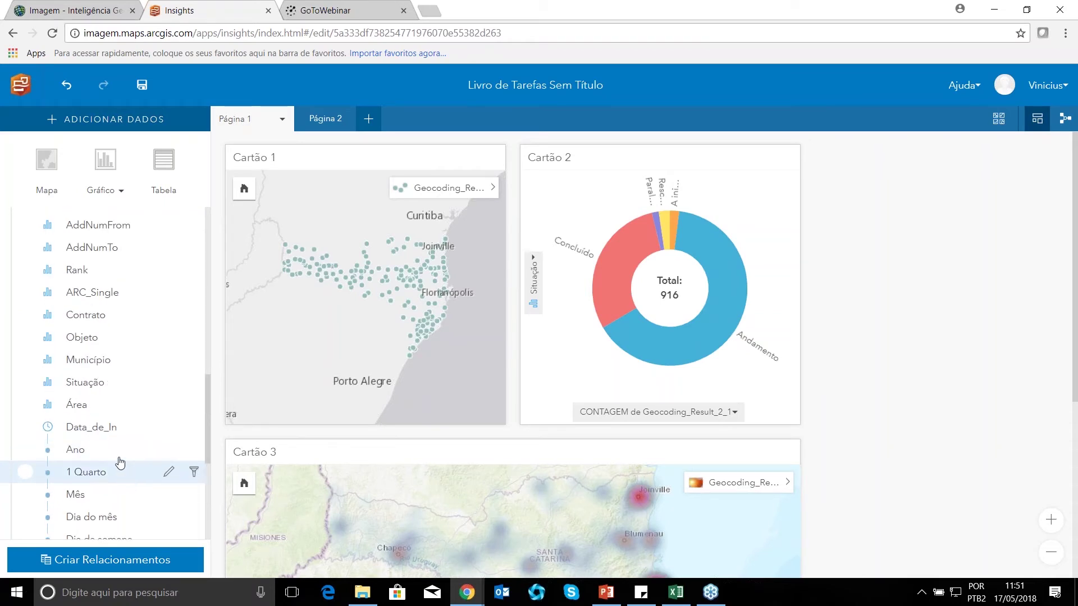
left_click(92, 406)
left_click_drag(92, 405, 984, 197)
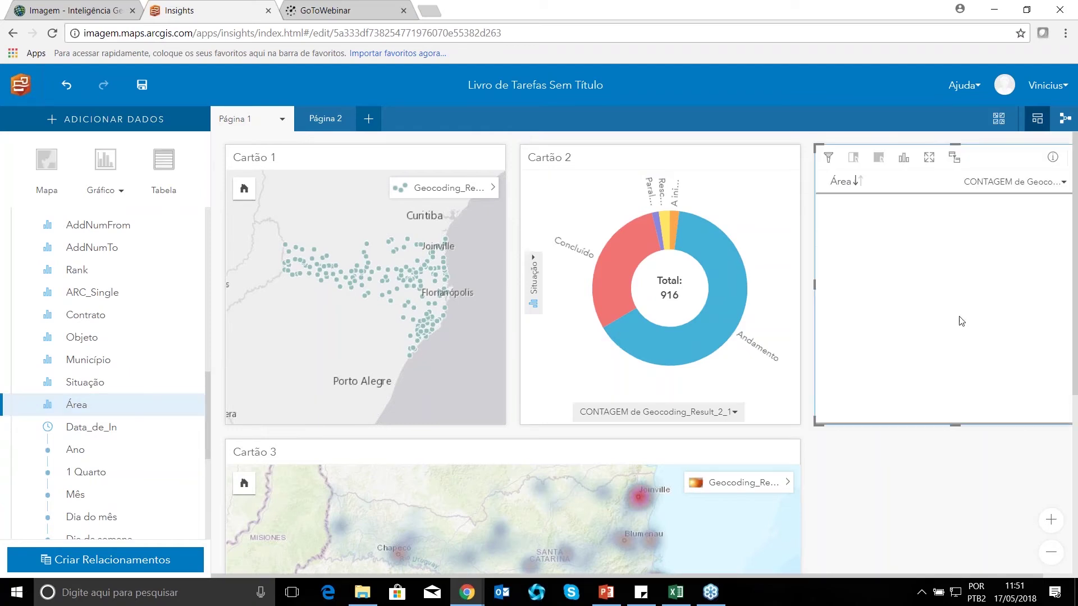
left_click(888, 506)
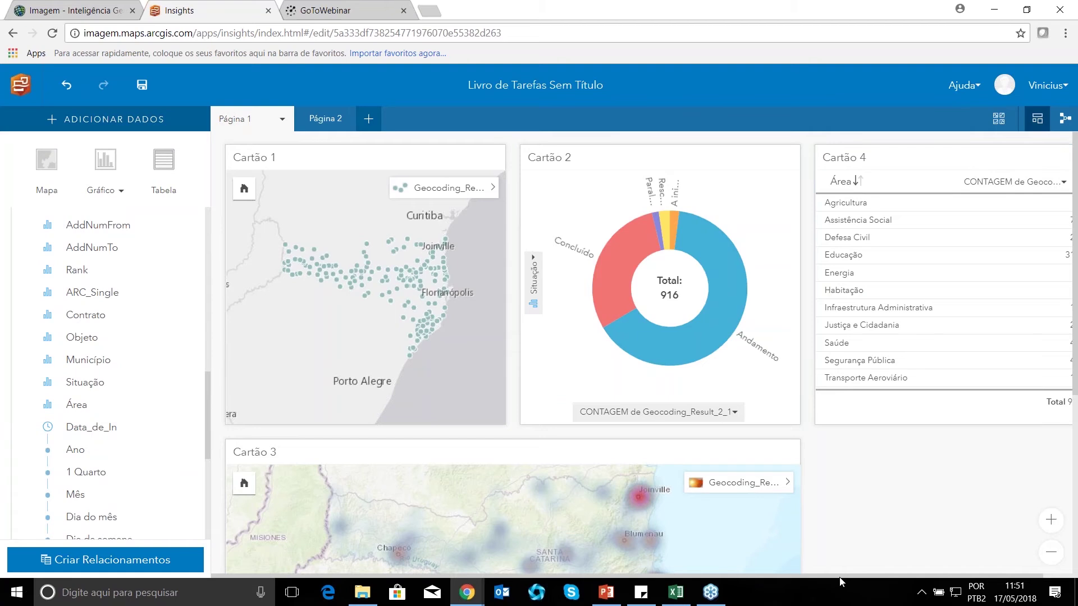
left_click_drag(845, 577, 904, 579)
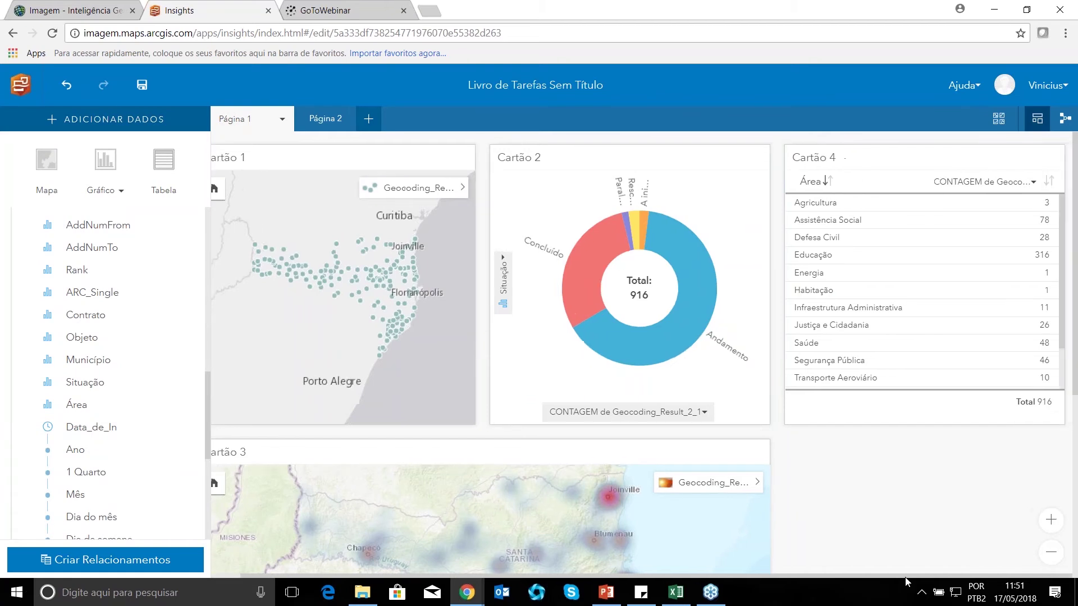
Select the Agricultura row in the Área table and examine its contracts on both maps and the Situação chart.
left_click(913, 204)
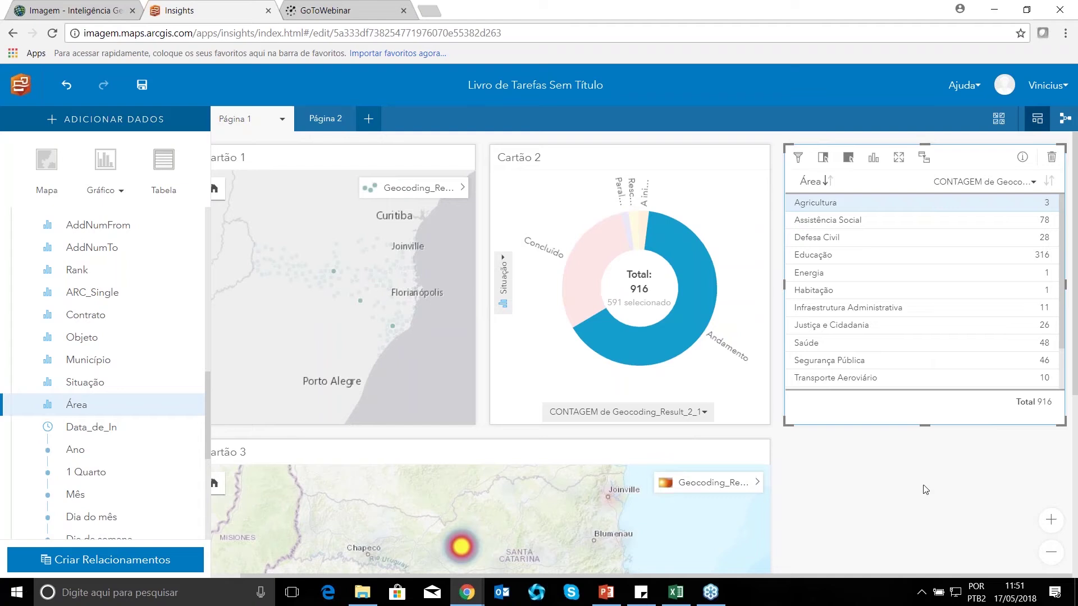
scroll(926, 498, "down", 3)
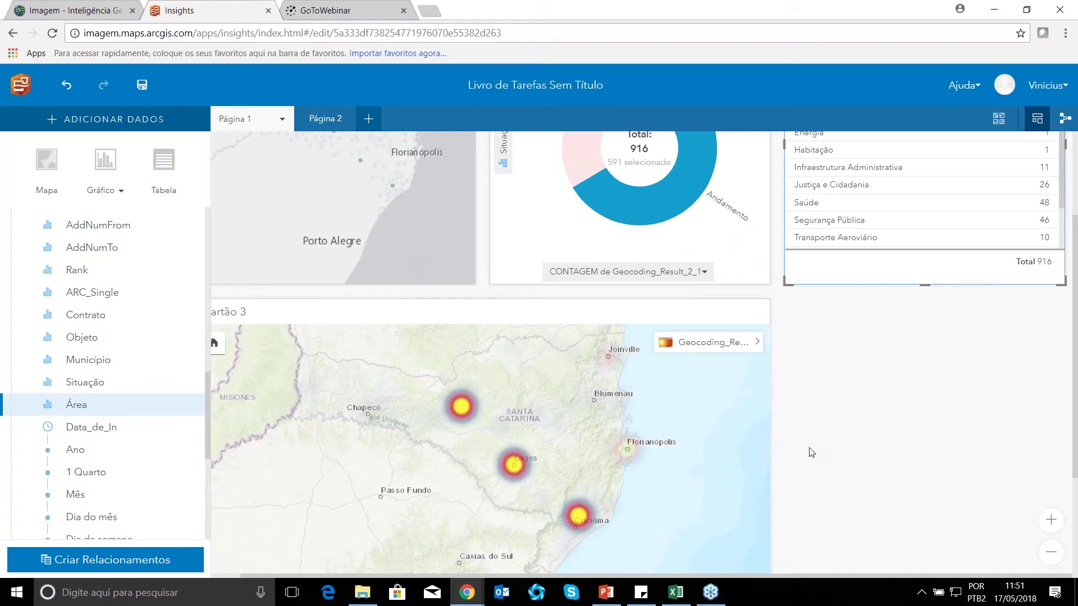
scroll(867, 455, "up", 3)
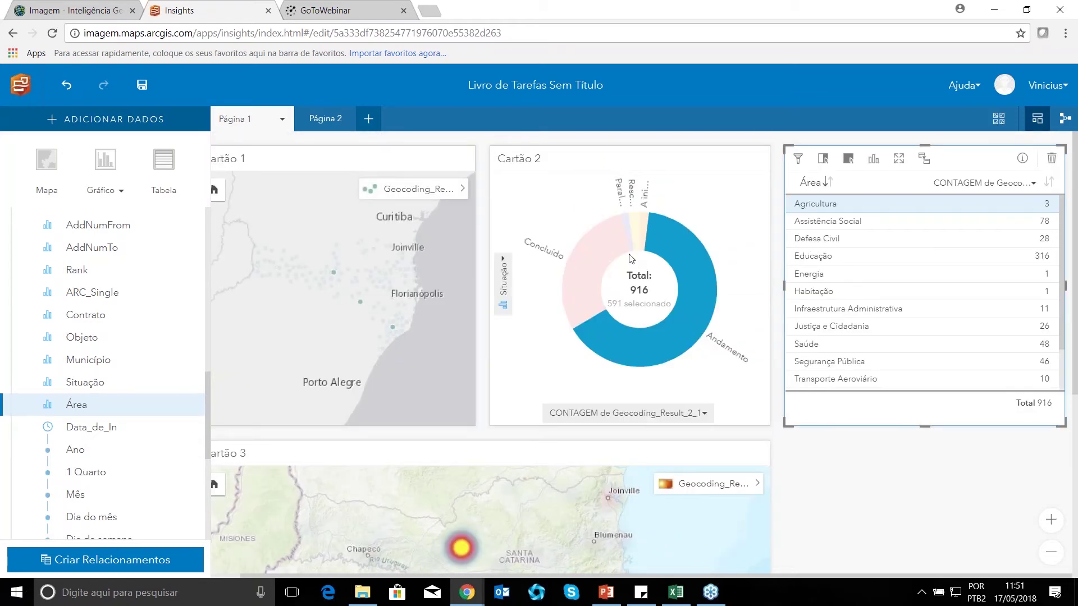
mouse_move(707, 312)
Select the Transporte Aeroviário row in the Área table and examine where its contracts concentrate on the heat map.
left_click(871, 379)
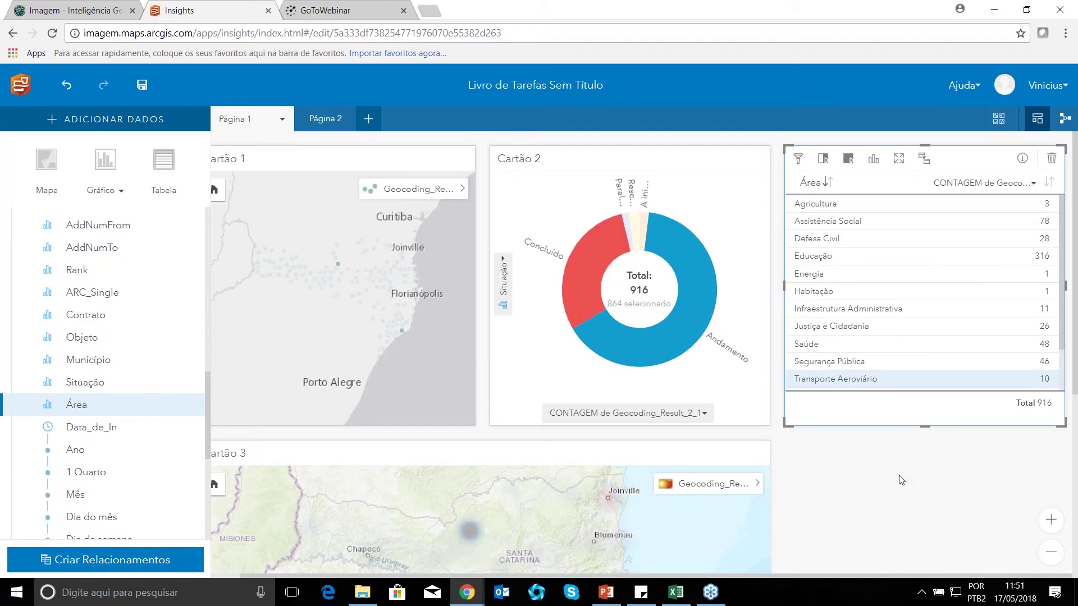
scroll(901, 480, "down", 1)
scroll(901, 480, "down", 2)
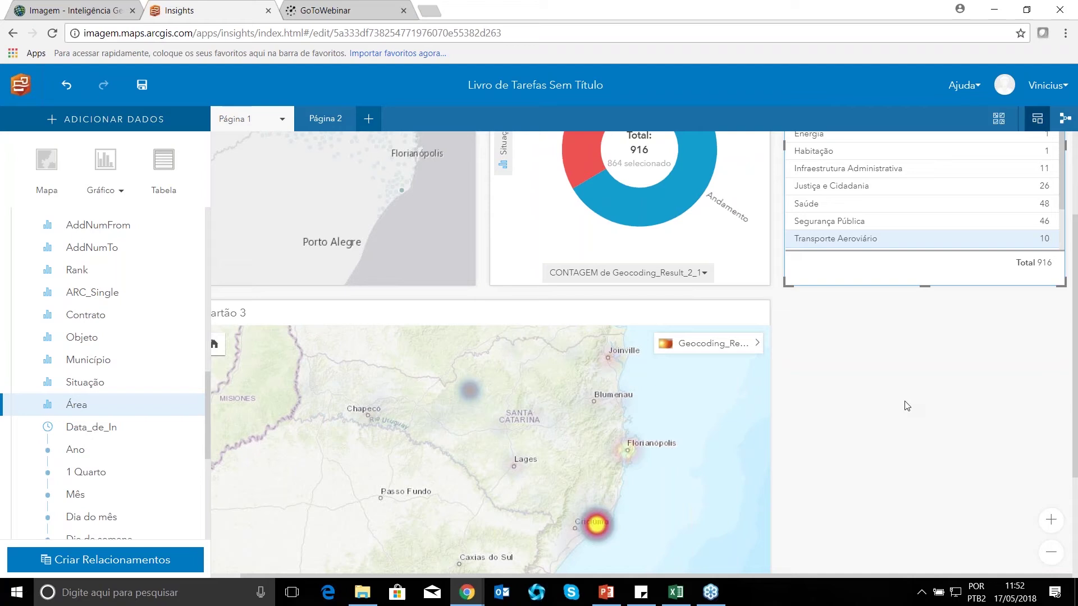
scroll(880, 396, "up", 2)
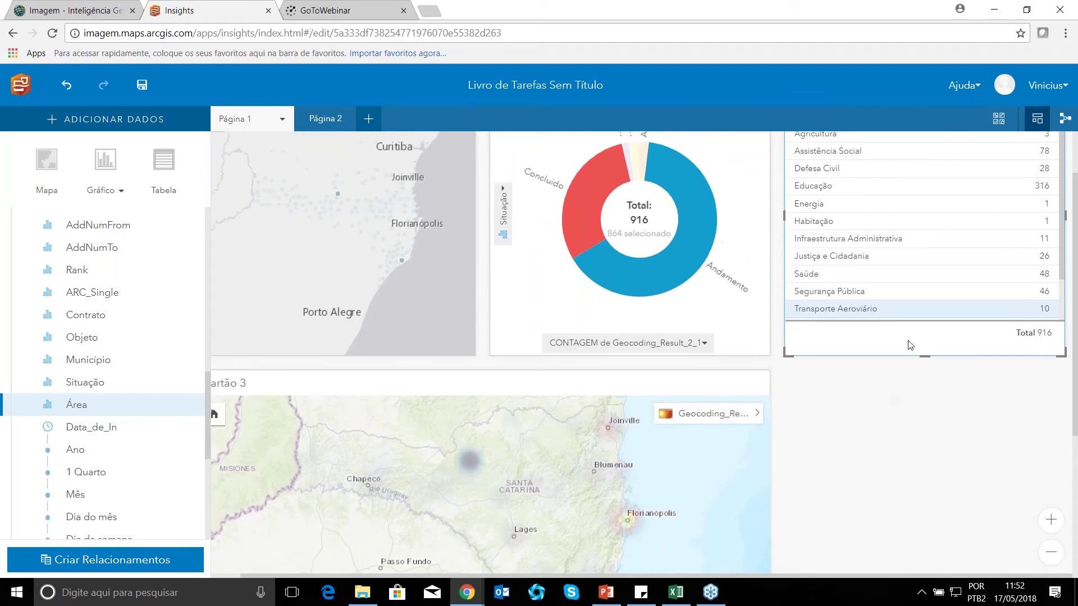
scroll(929, 393, "down", 1)
scroll(909, 407, "down", 2)
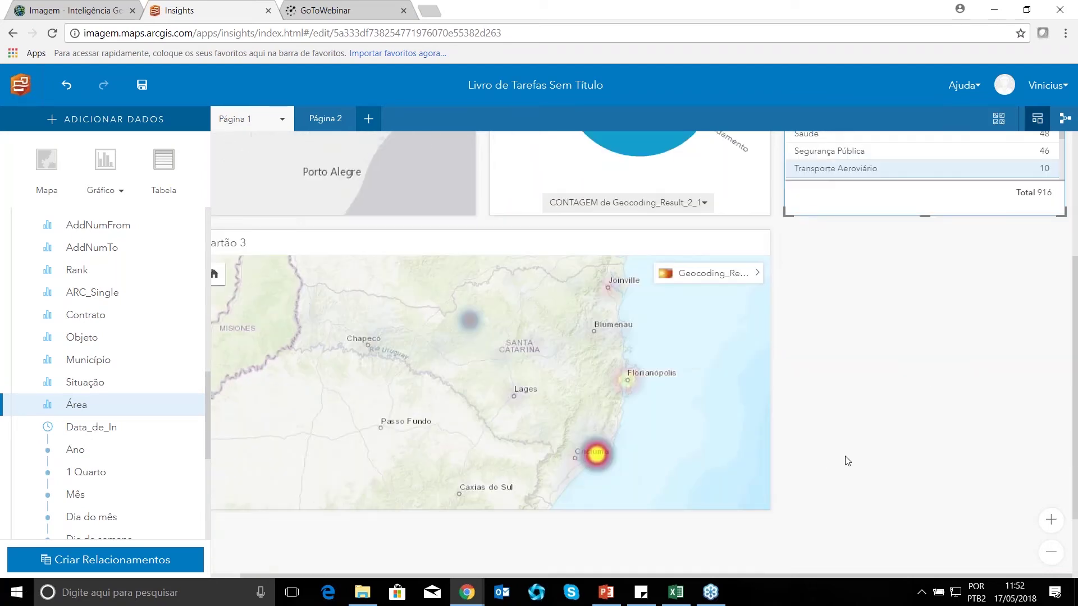
scroll(848, 458, "up", 3)
scroll(893, 394, "up", 1)
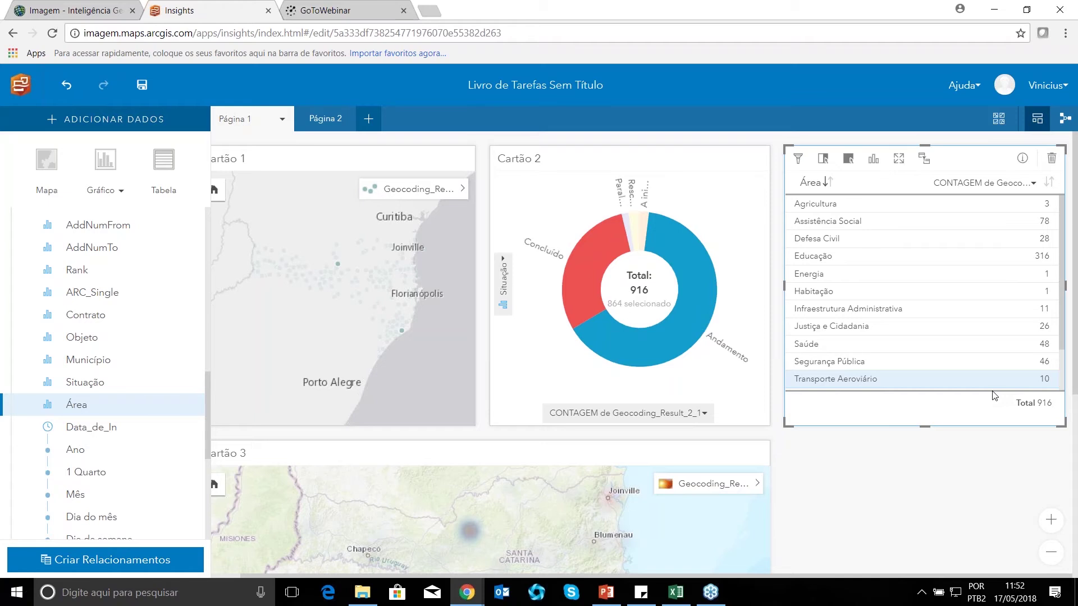
Select the Saúde row in the Área table and examine the distribution of its contracts on the heat map.
left_click(1015, 351)
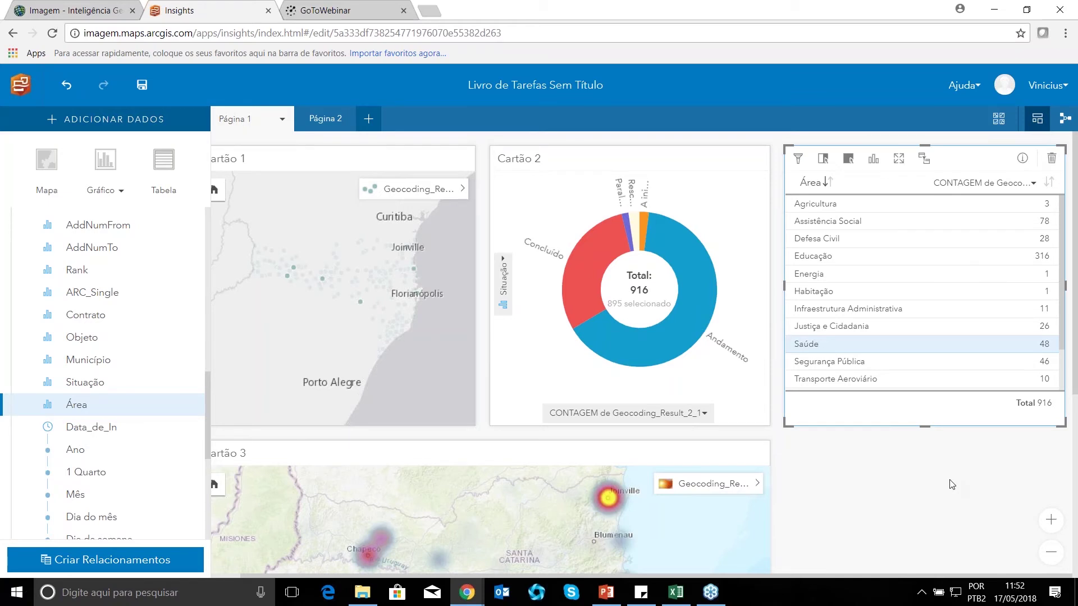
scroll(953, 480, "down", 3)
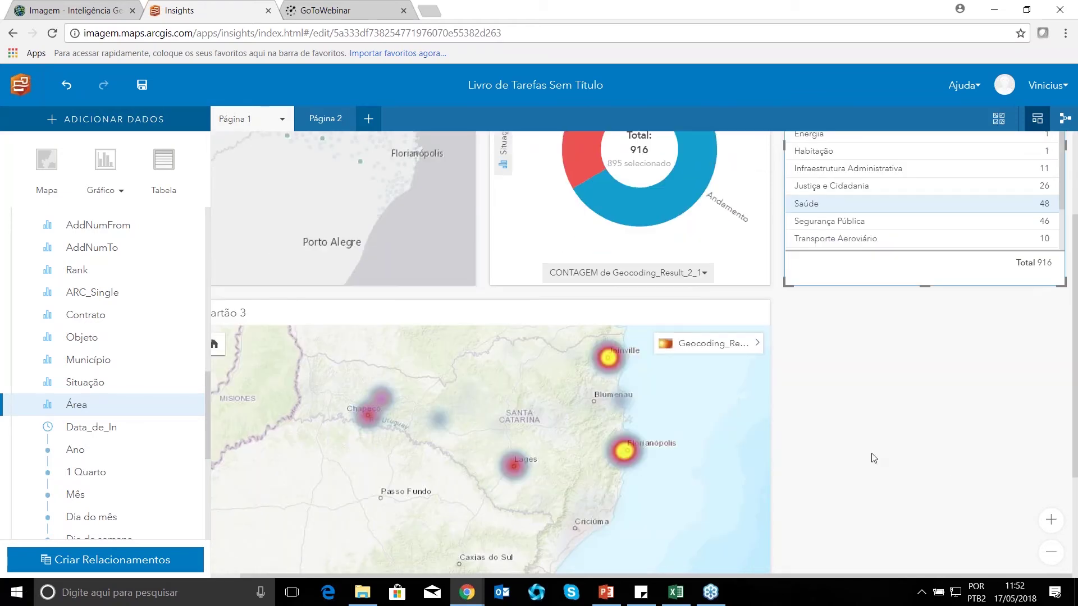
scroll(873, 458, "down", 1)
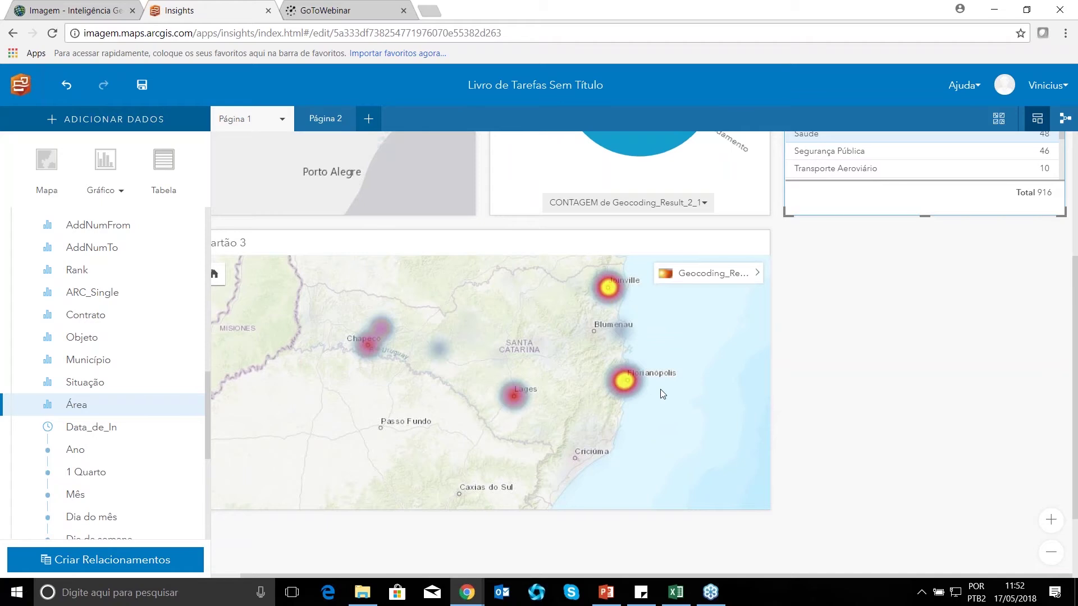
scroll(640, 380, "up", 1)
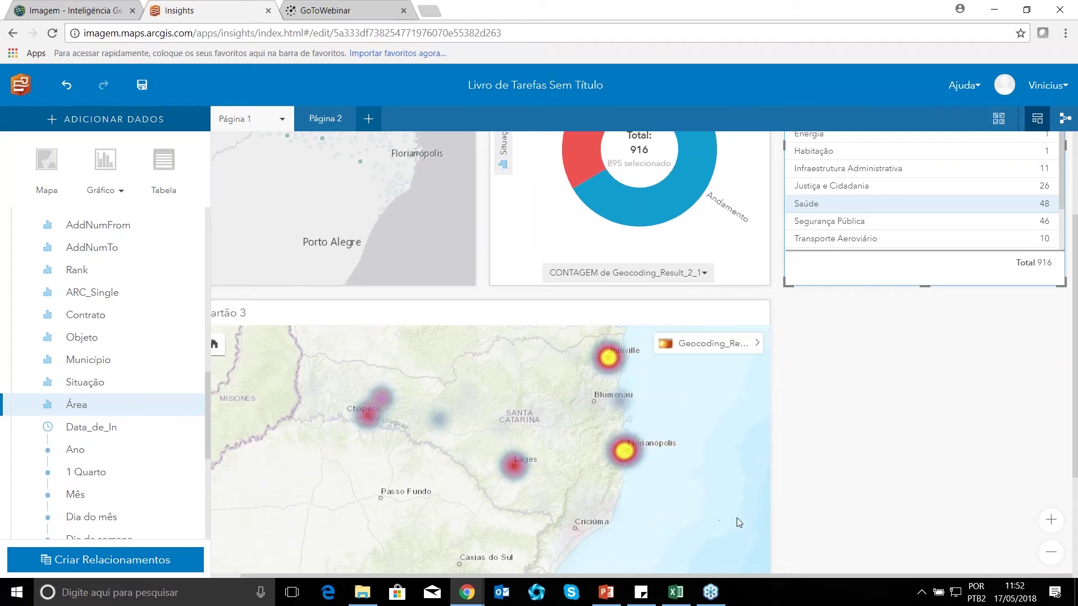
scroll(823, 511, "down", 1)
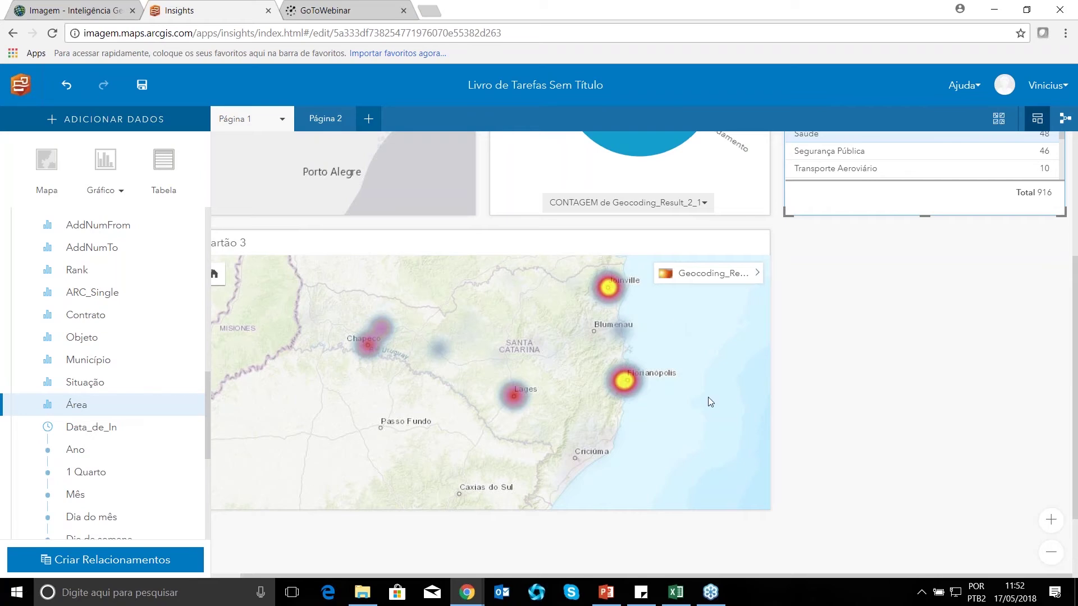
scroll(878, 415, "up", 1)
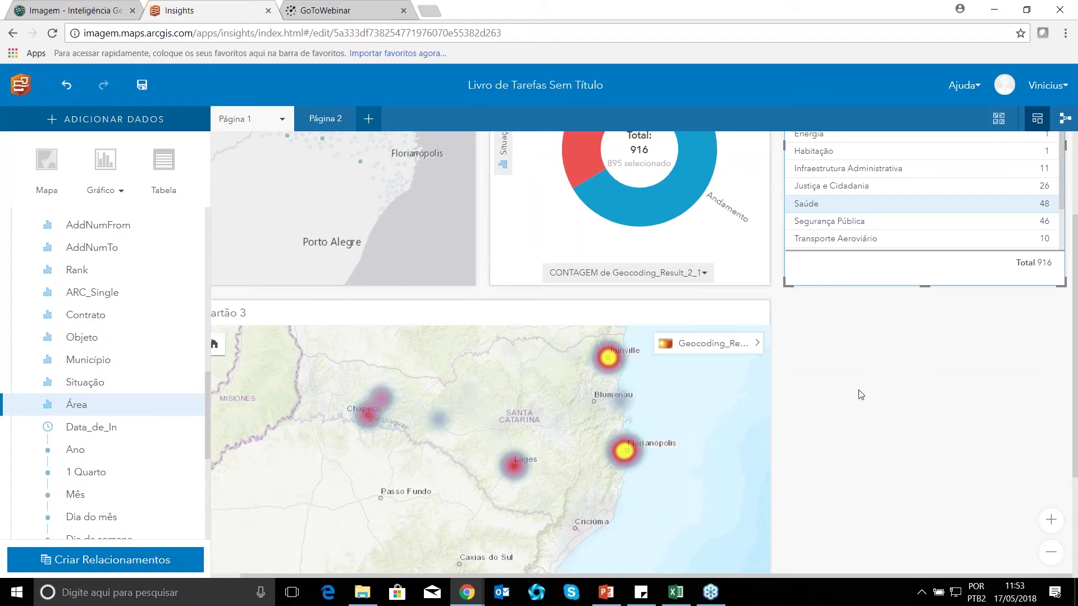
scroll(861, 395, "down", 1)
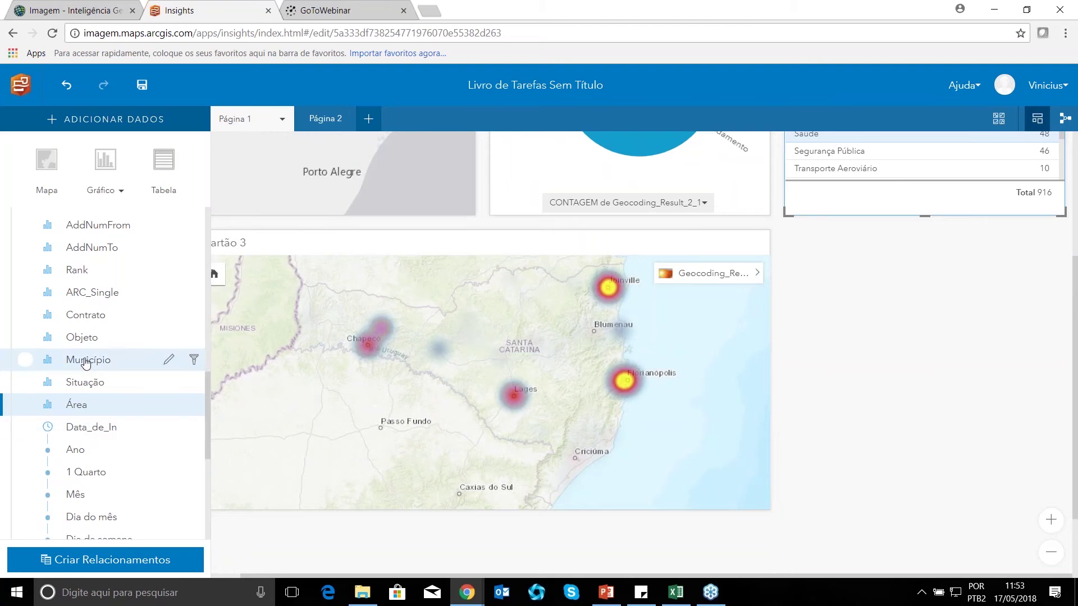
Create a map from the Município field beside the heat map and review its legend of contract counts per municipality.
left_click_drag(85, 363, 830, 291)
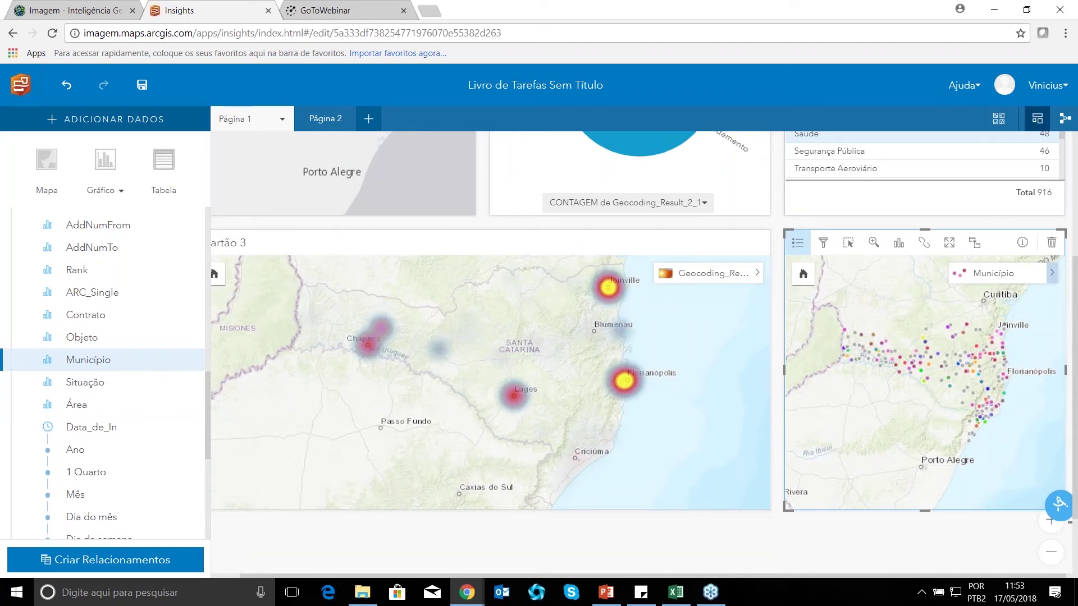
left_click(1052, 275)
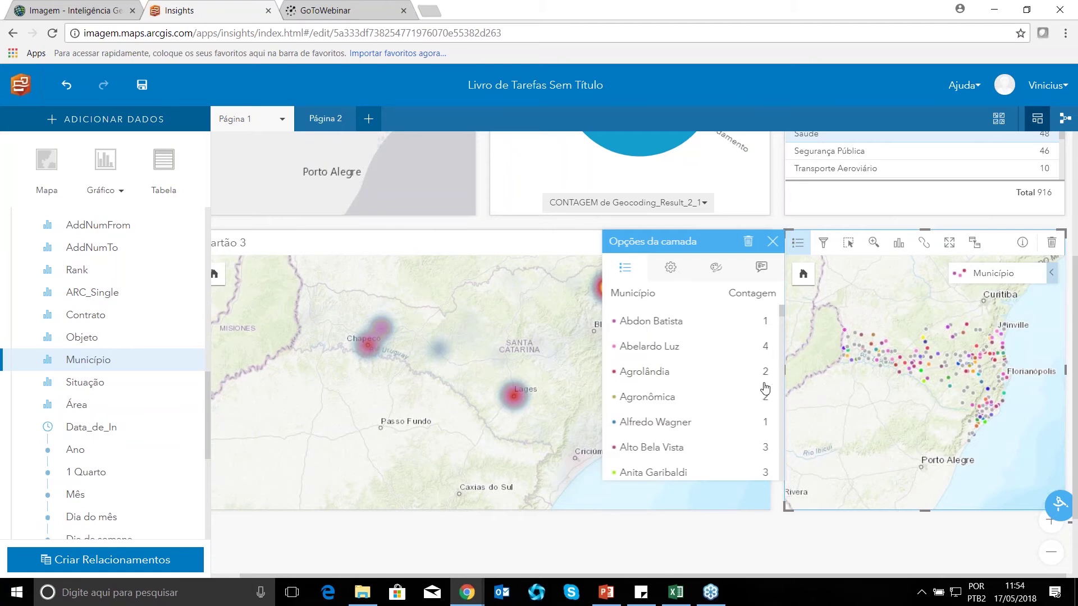
scroll(758, 403, "down", 3)
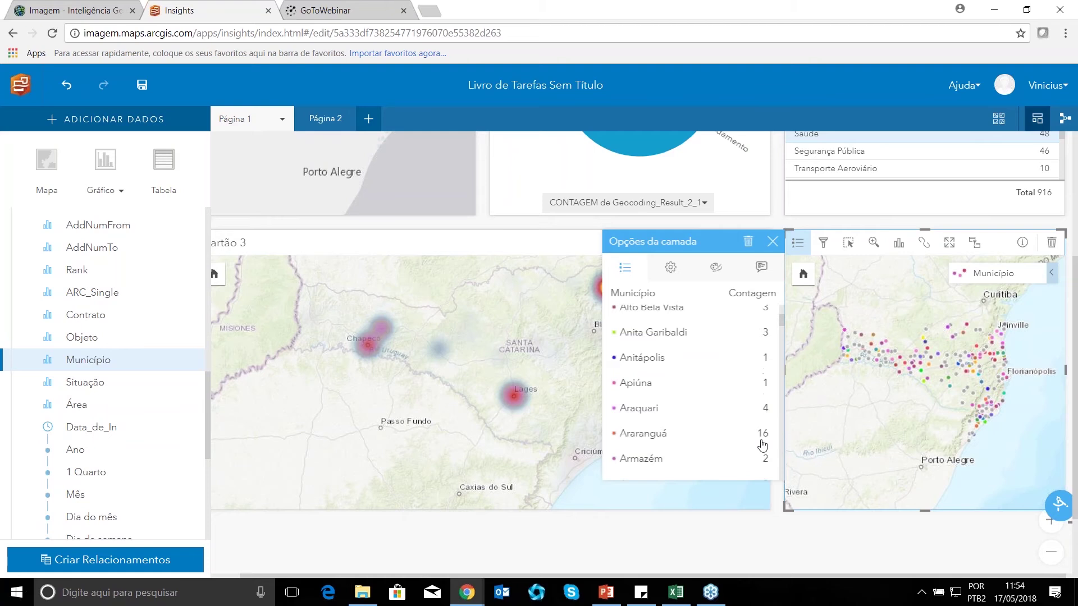
scroll(763, 453, "down", 3)
scroll(763, 453, "down", 3)
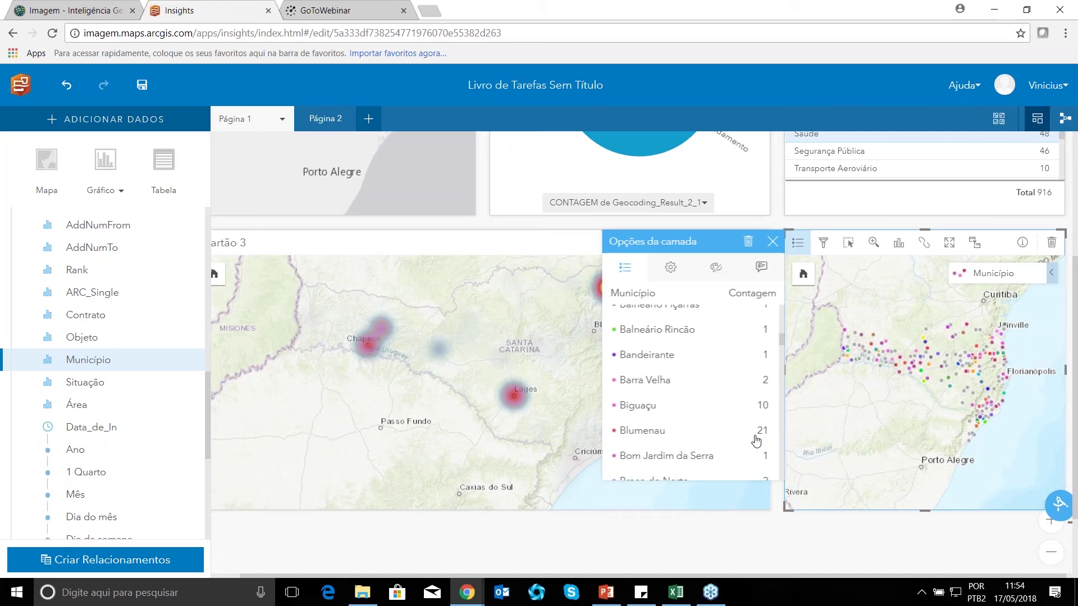
scroll(724, 403, "up", 6)
scroll(724, 403, "up", 1)
left_click(773, 242)
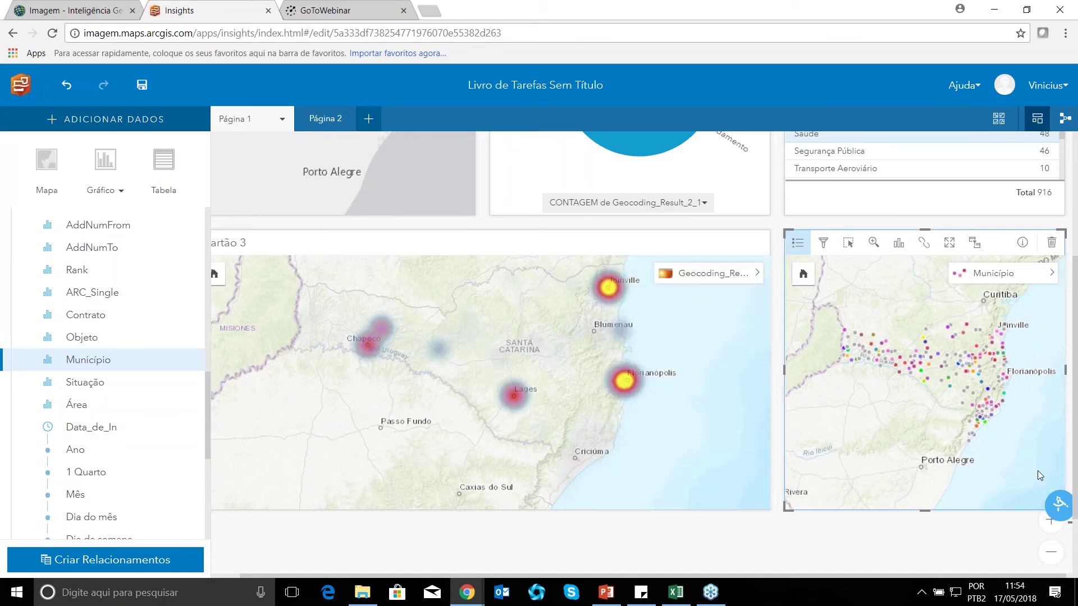
Enrich the Município layer with Brazil's 2016 Total Population Age 60+ variable, using a 1-mile search distance.
left_click(1059, 505)
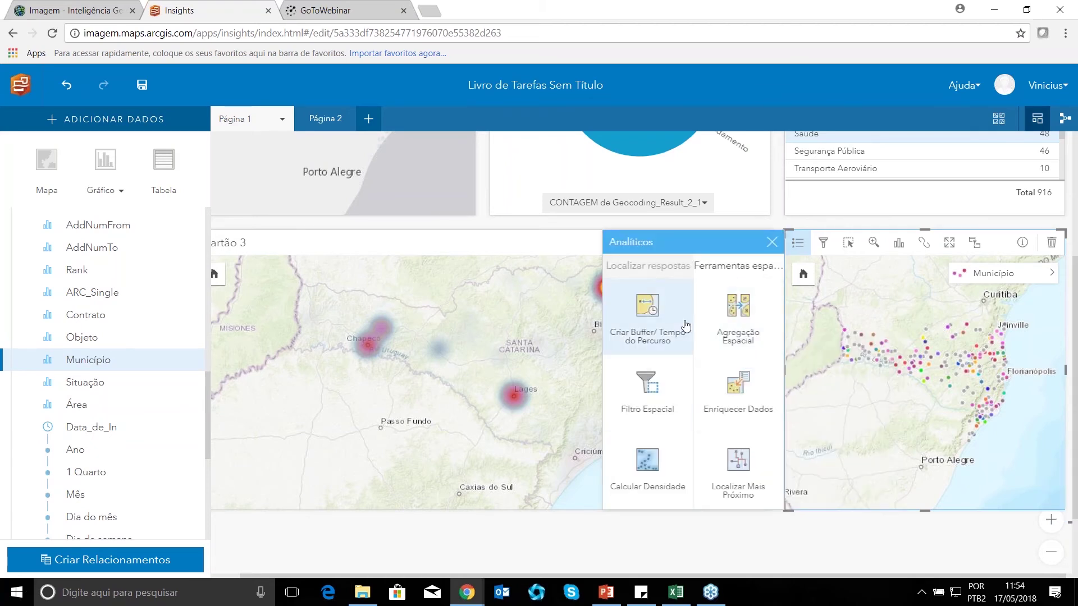
left_click(756, 416)
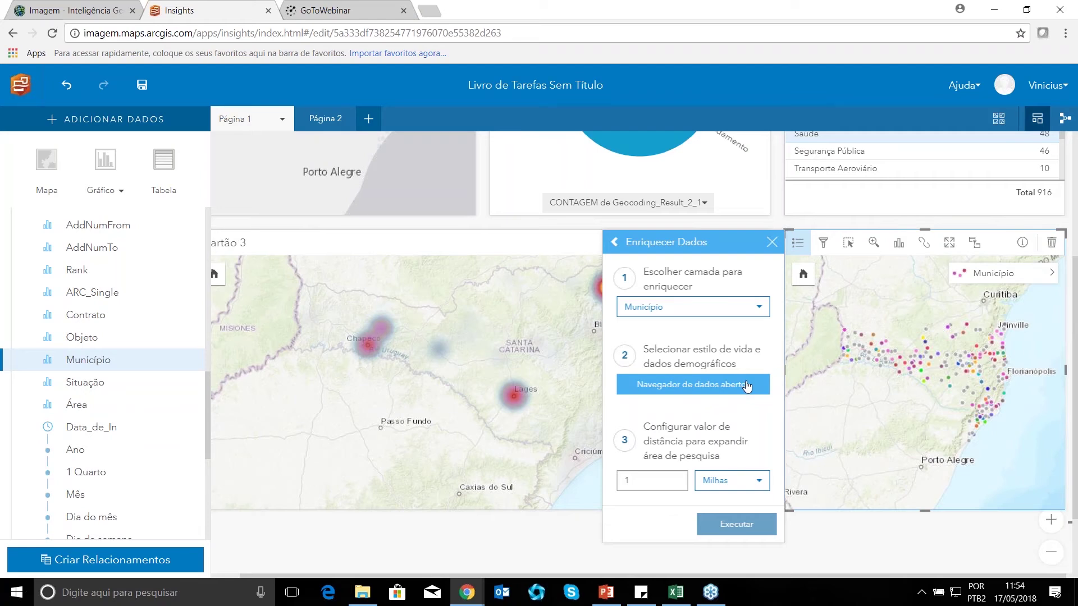
left_click(747, 386)
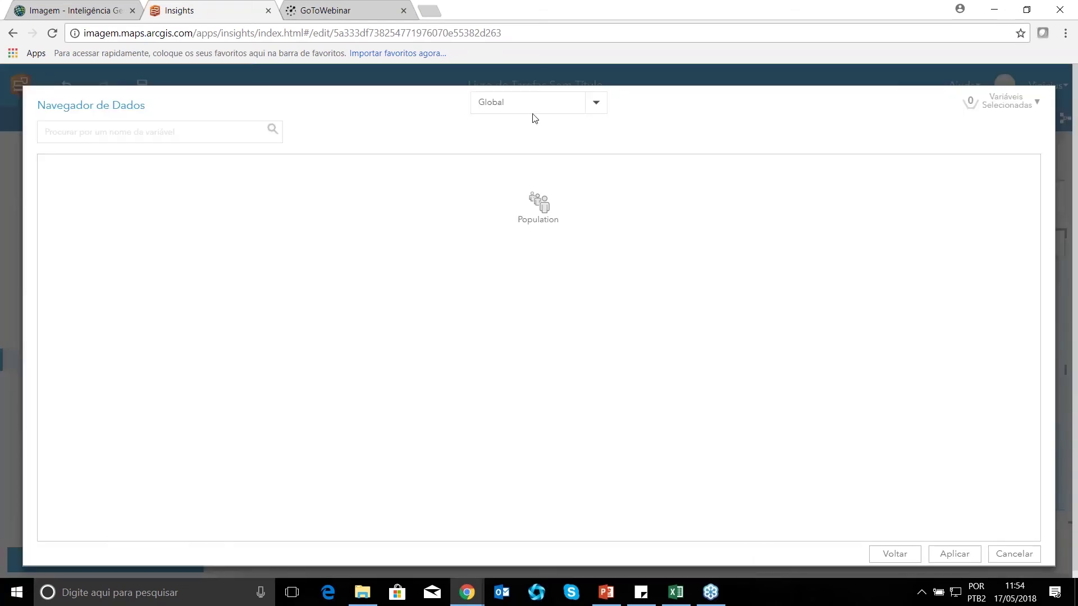
double_click(529, 102)
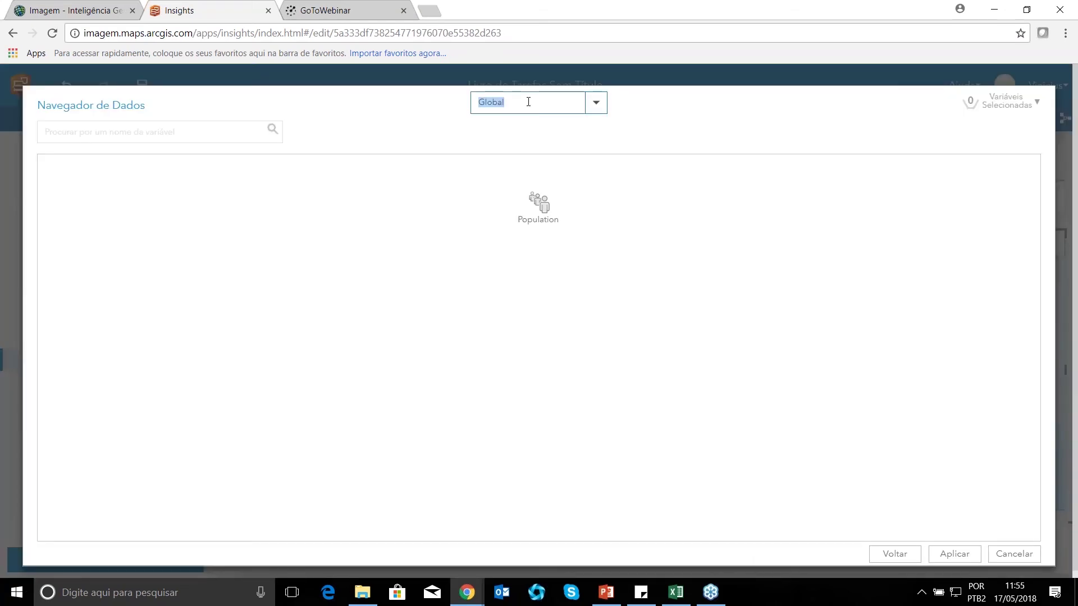
type("brazil")
left_click(520, 123)
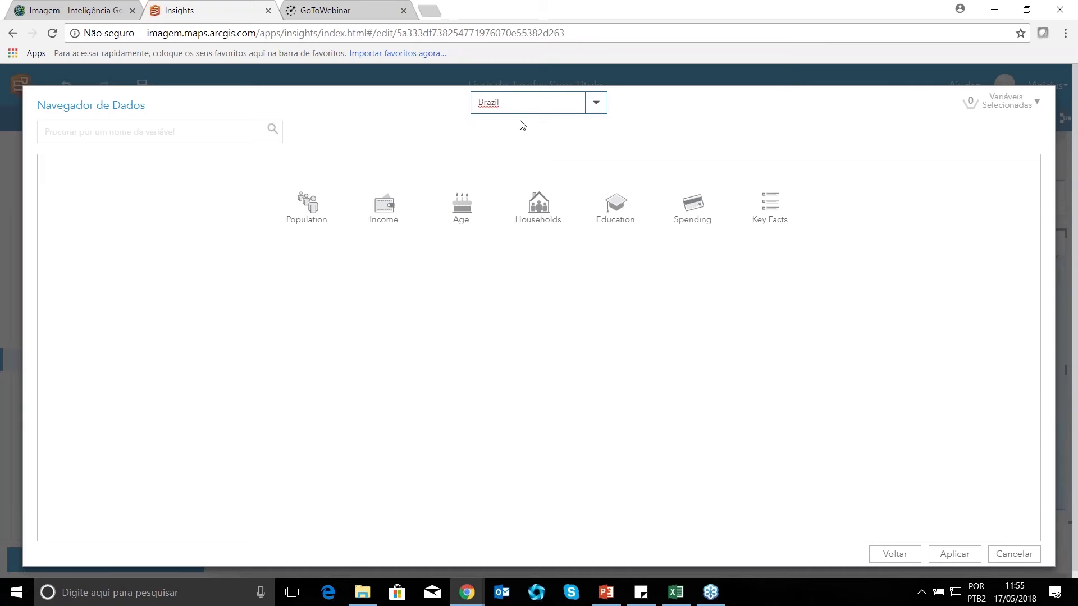
left_click(475, 206)
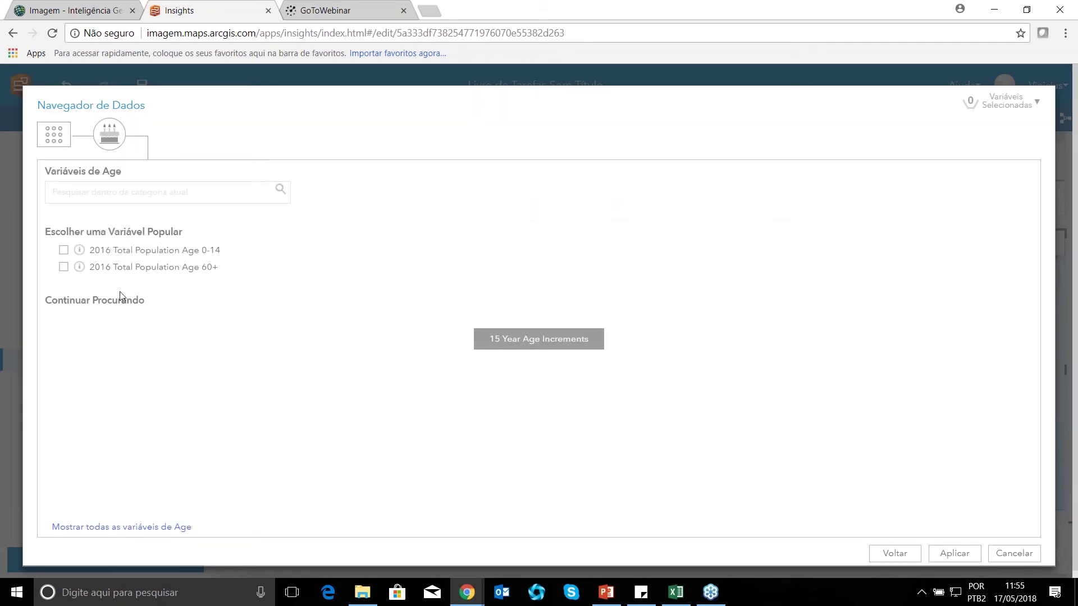
left_click(64, 268)
left_click(954, 553)
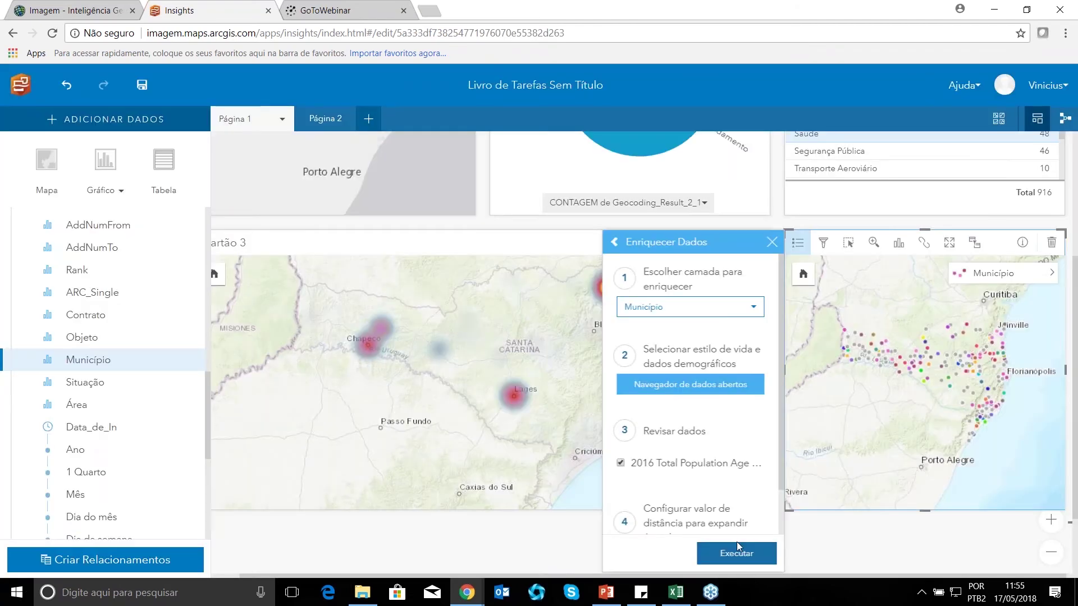
scroll(734, 528, "down", 3)
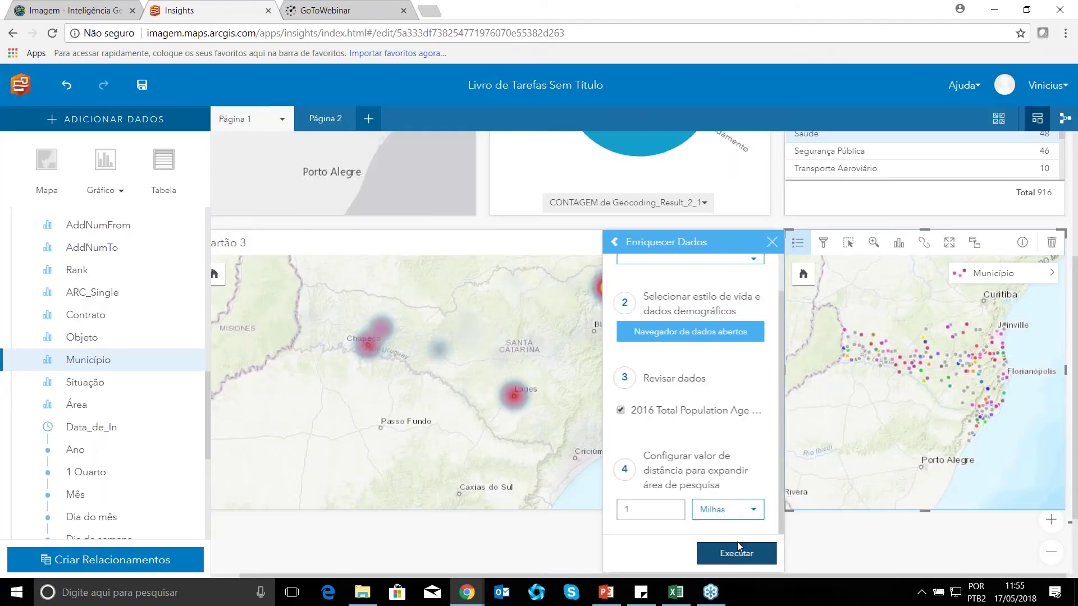
left_click(737, 553)
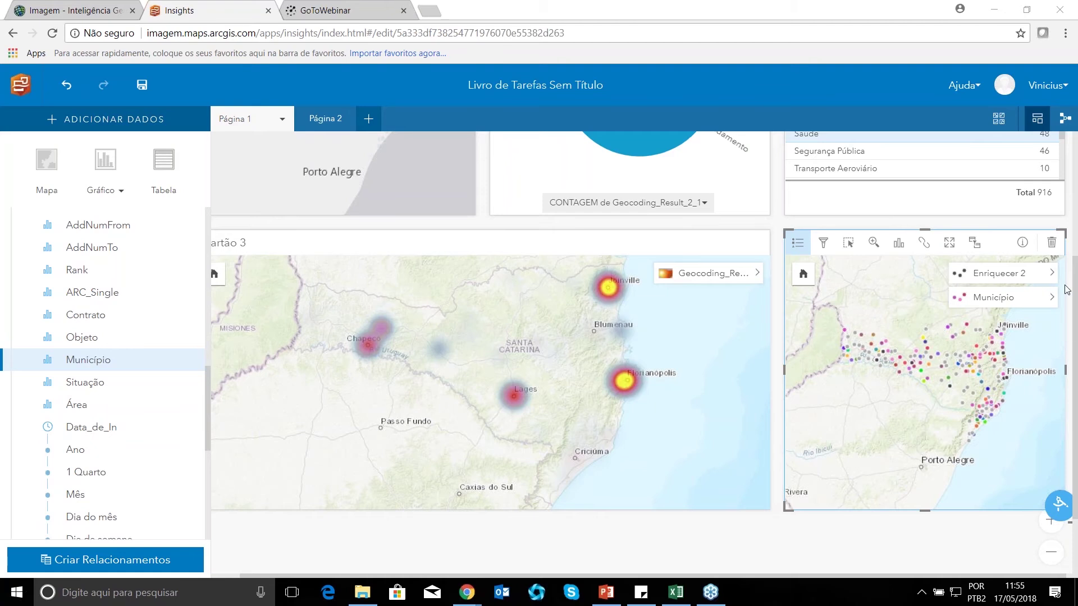
Set the enriched layer's symbol type to Mapa de Aquecimento on the municipality map.
left_click(1050, 274)
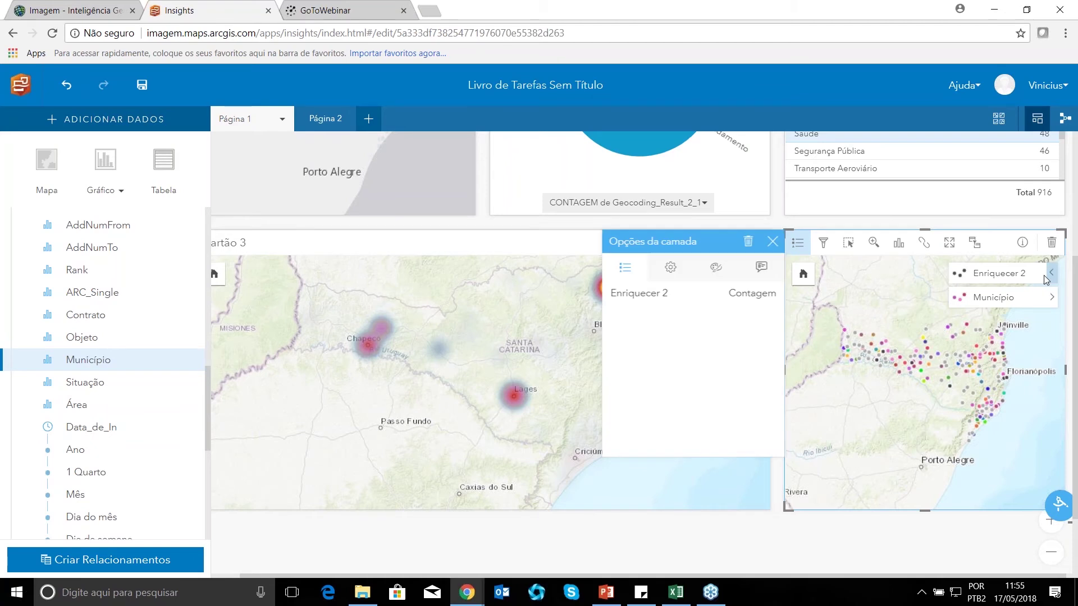
left_click(671, 267)
left_click(767, 388)
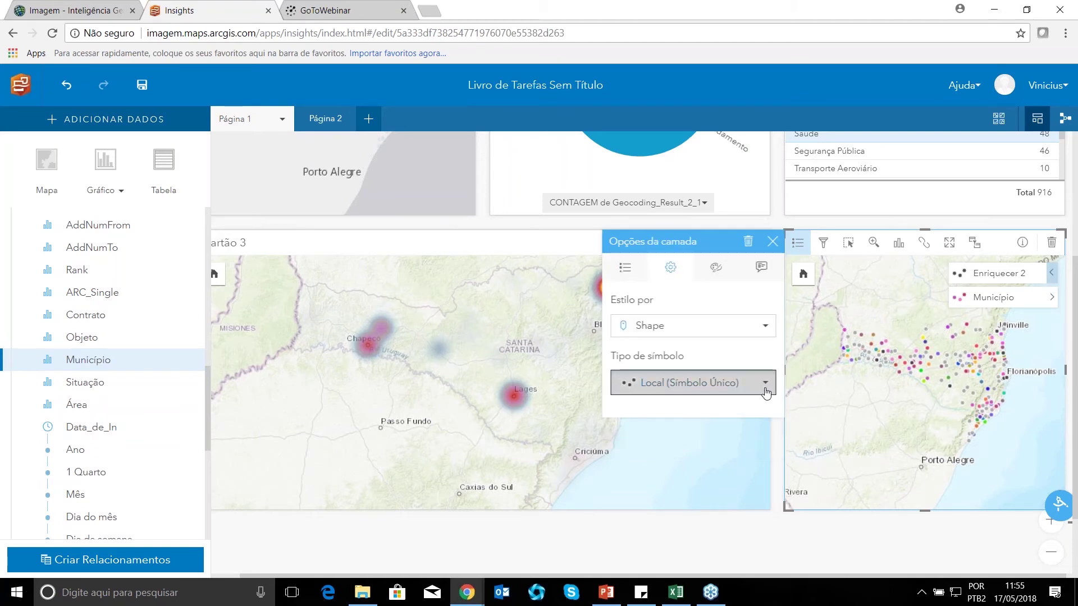
left_click(732, 500)
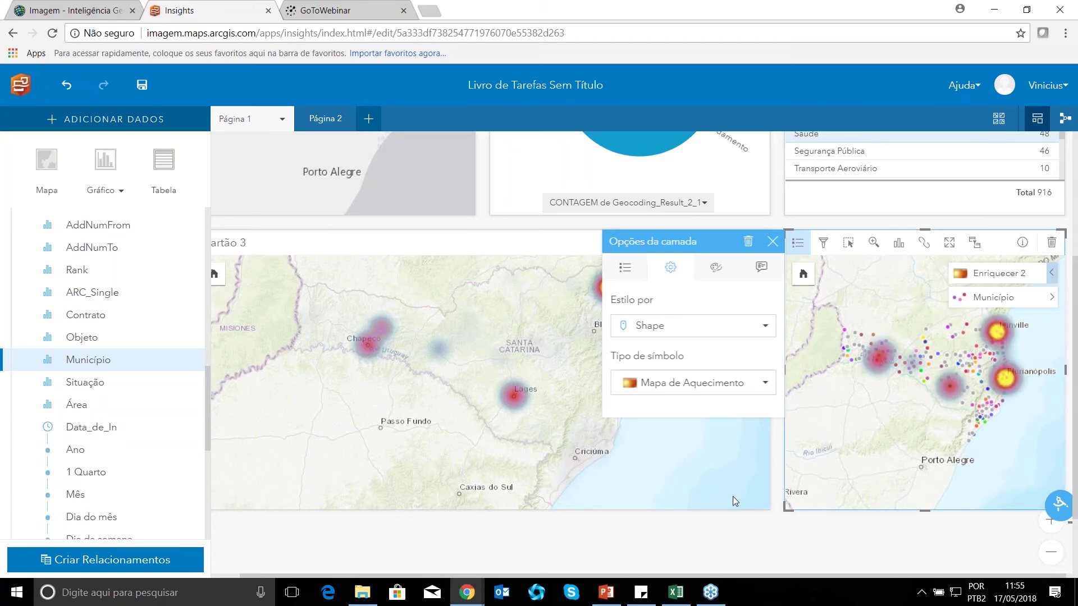
left_click(832, 537)
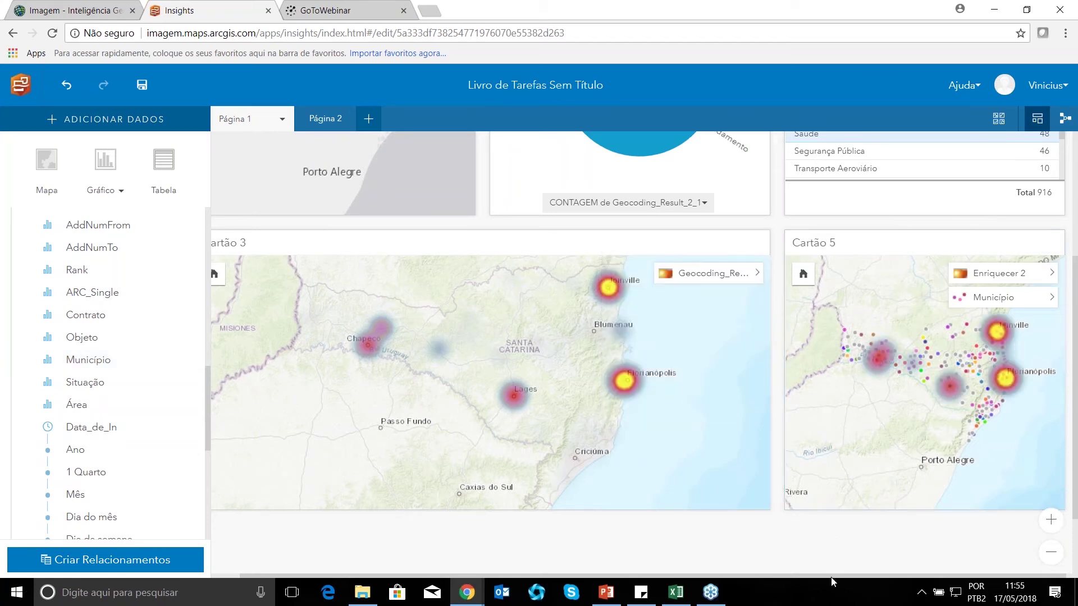
Examine the enriched municipality map, Cartão 5, and delete the card.
left_click_drag(832, 577, 839, 578)
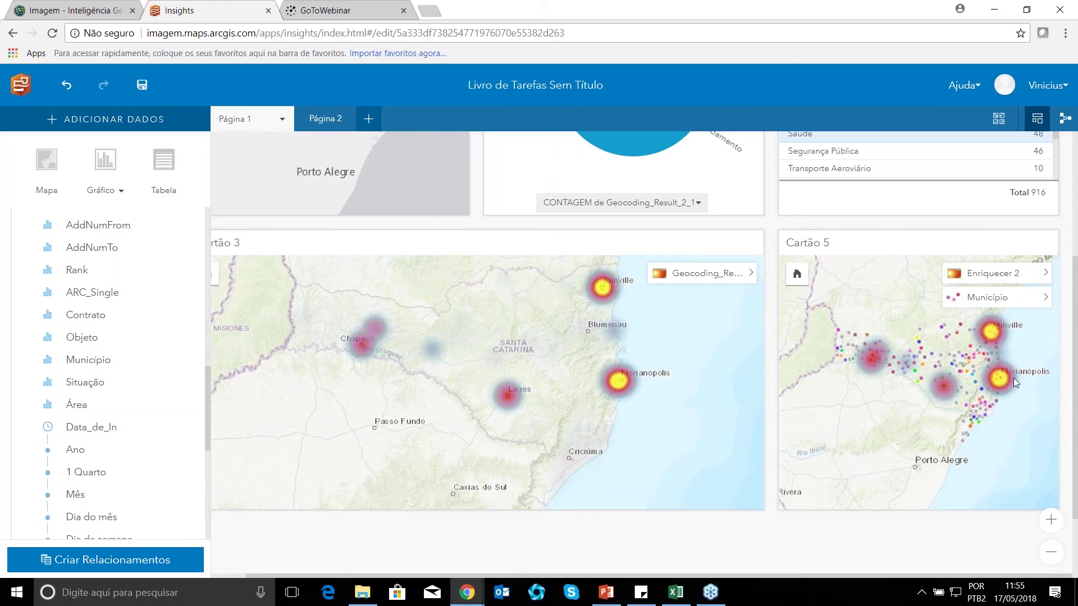
mouse_move(995, 377)
left_click(1035, 352)
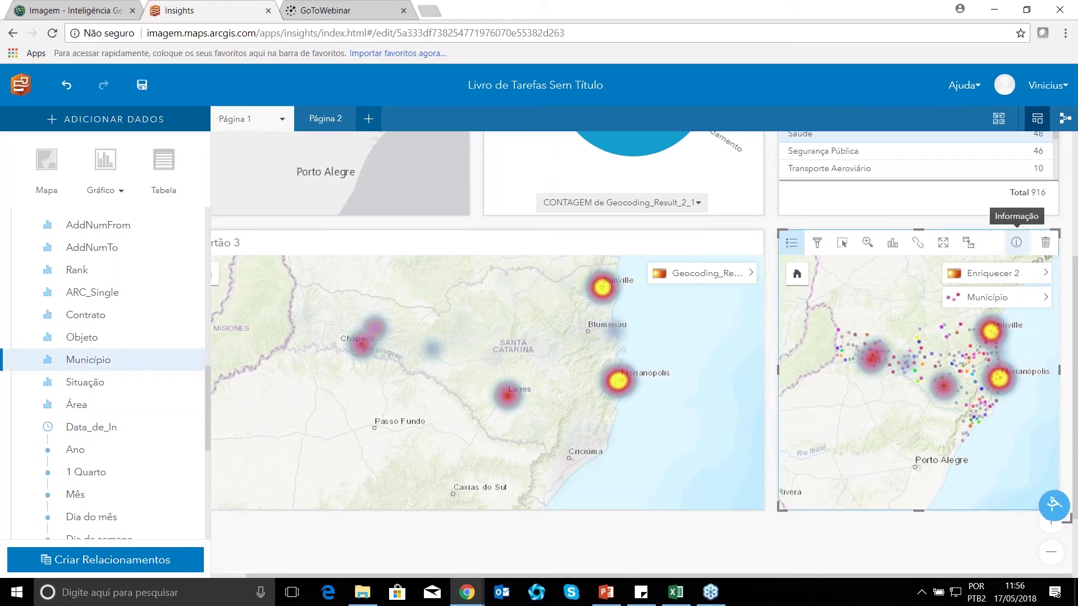
left_click(1045, 244)
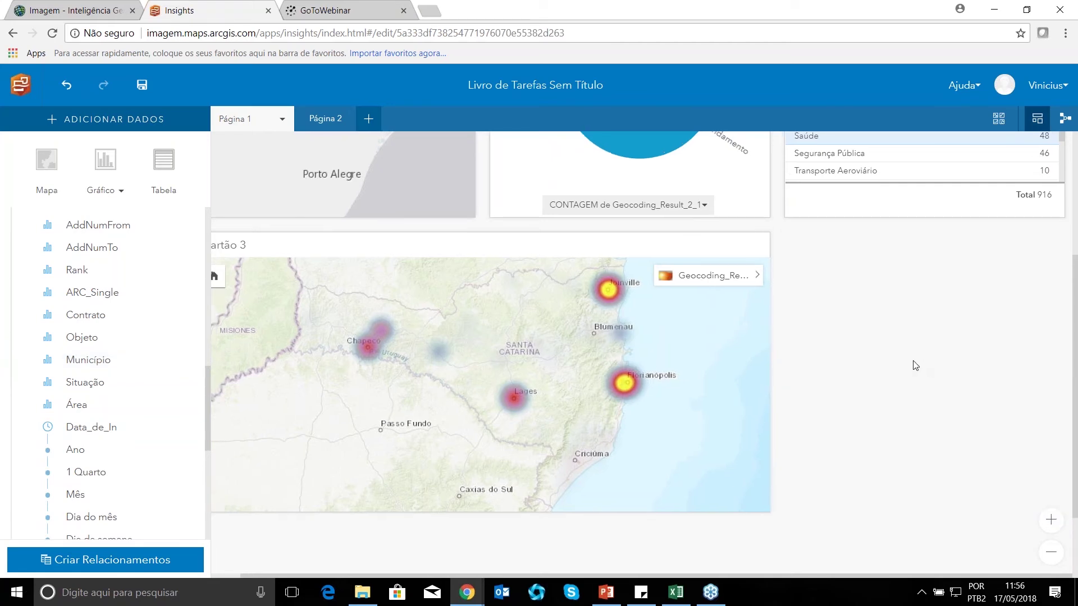
Select the Educação row in the Área table and examine its contracts on the maps and the Situação chart.
scroll(915, 365, "up", 4)
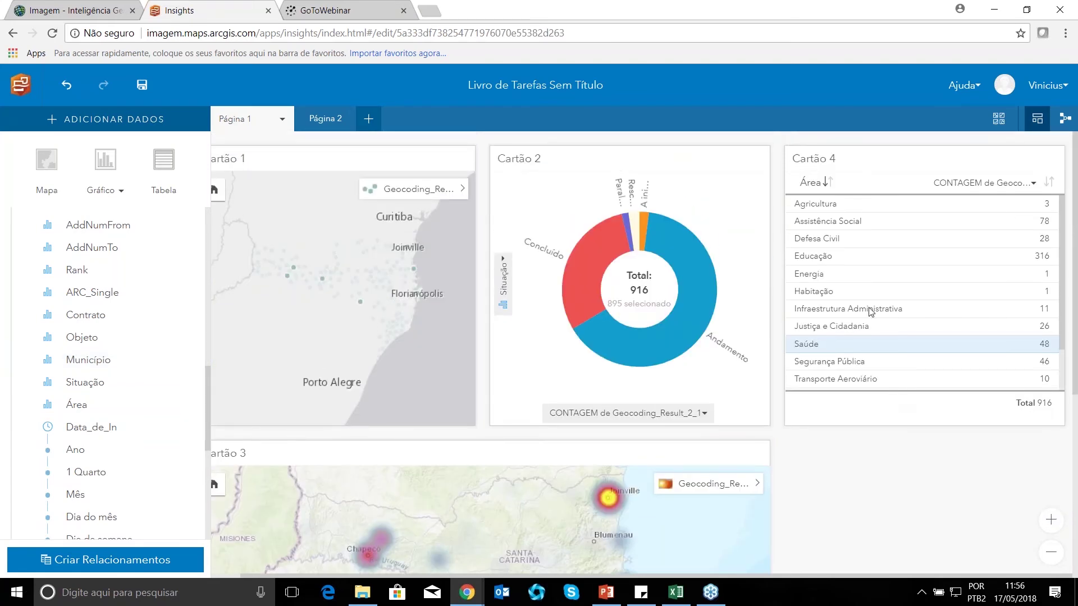
left_click(882, 263)
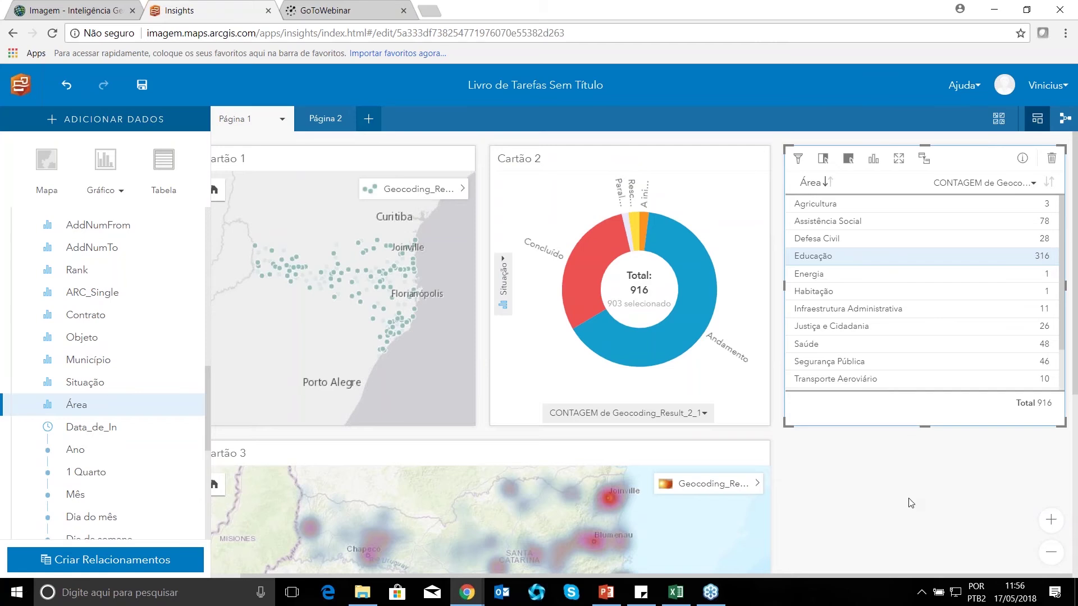
scroll(911, 504, "down", 3)
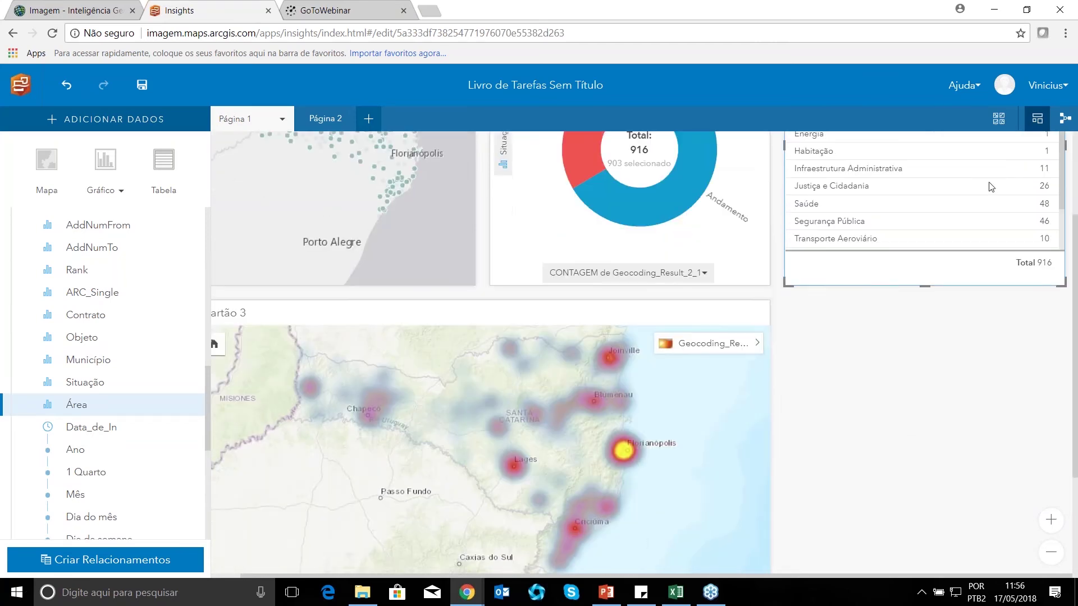
scroll(906, 435, "up", 1)
scroll(907, 446, "down", 3)
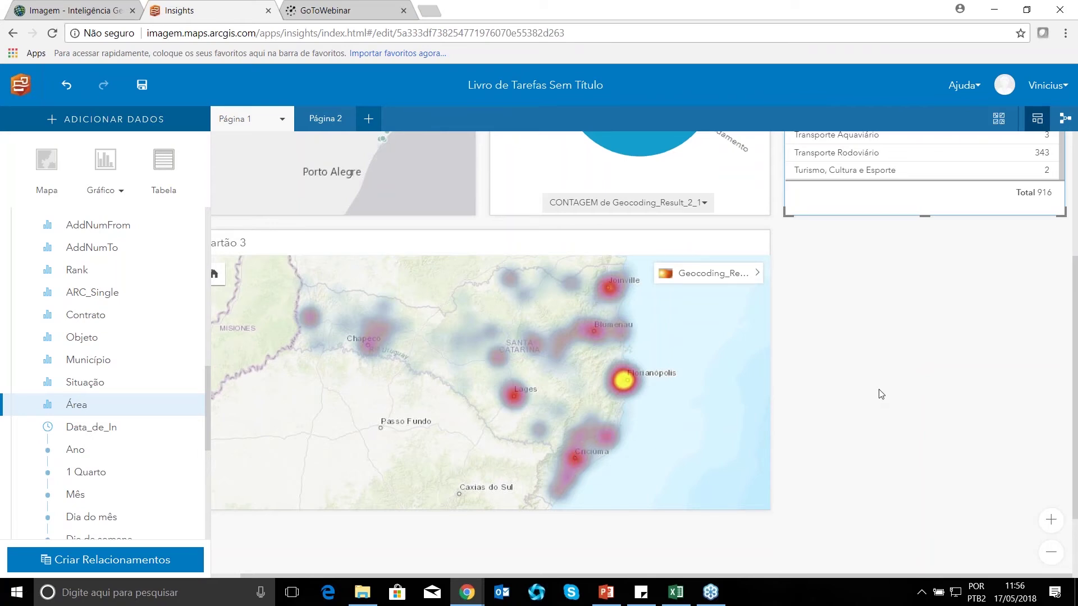
Switch the Área table selection to Saúde and back to Educação, comparing their distributions on the heat map.
scroll(878, 392, "up", 1)
left_click(835, 153)
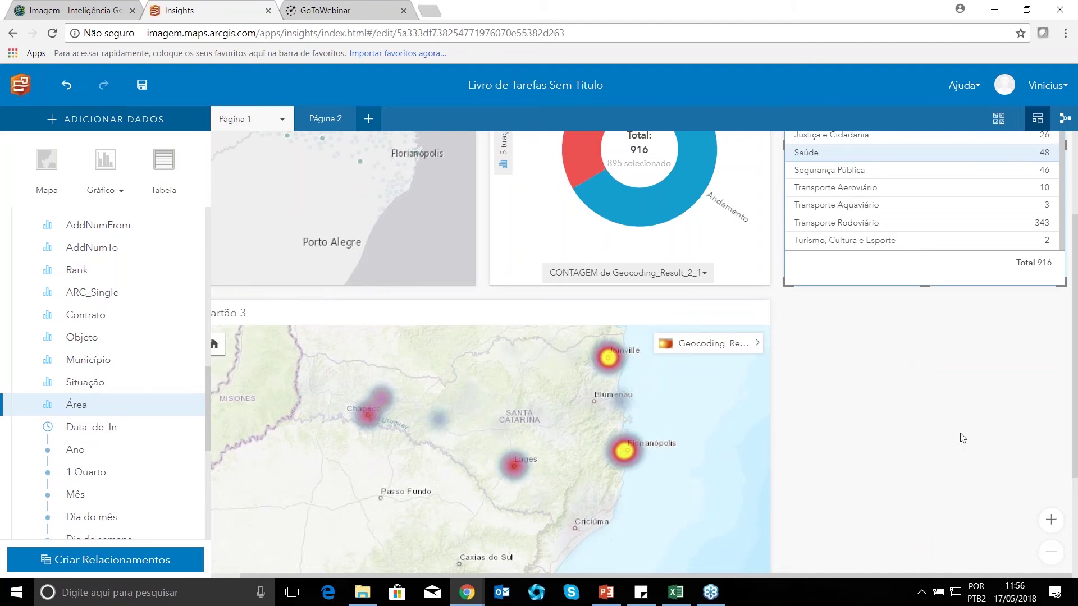
scroll(960, 433, "up", 1)
left_click(847, 142)
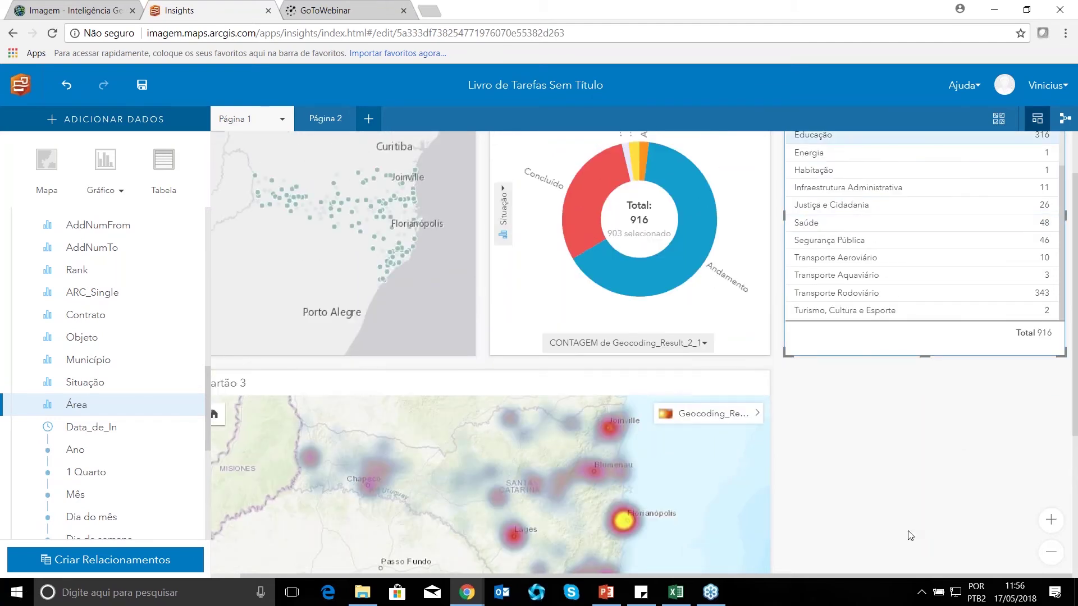
scroll(909, 532, "down", 1)
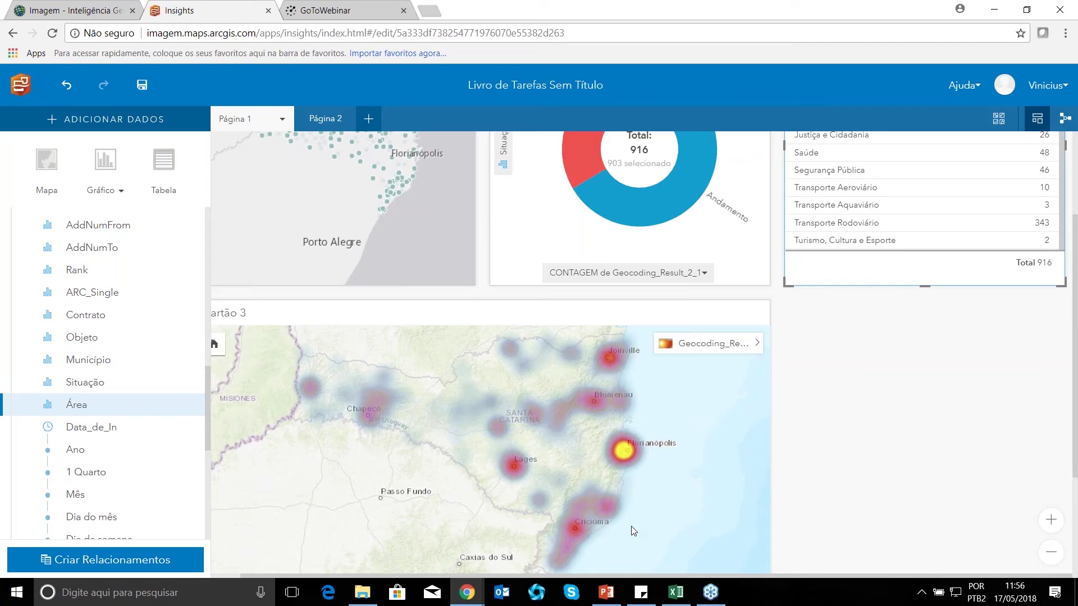
scroll(782, 498, "down", 1)
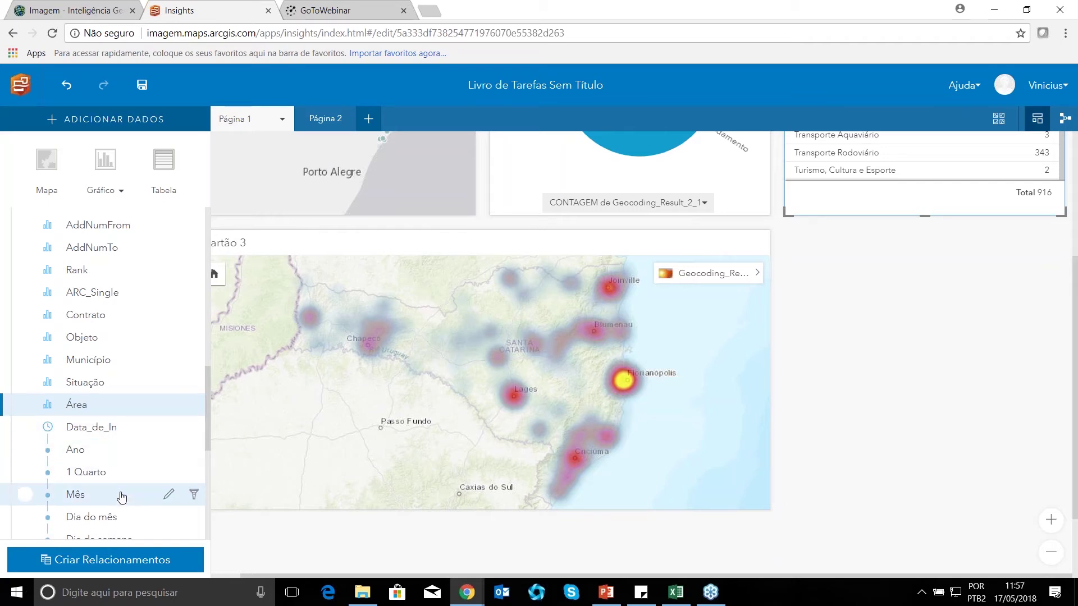
Add a new municipality map card from the Município field in the empty space beside the Cartão 3 heat map.
left_click(120, 360)
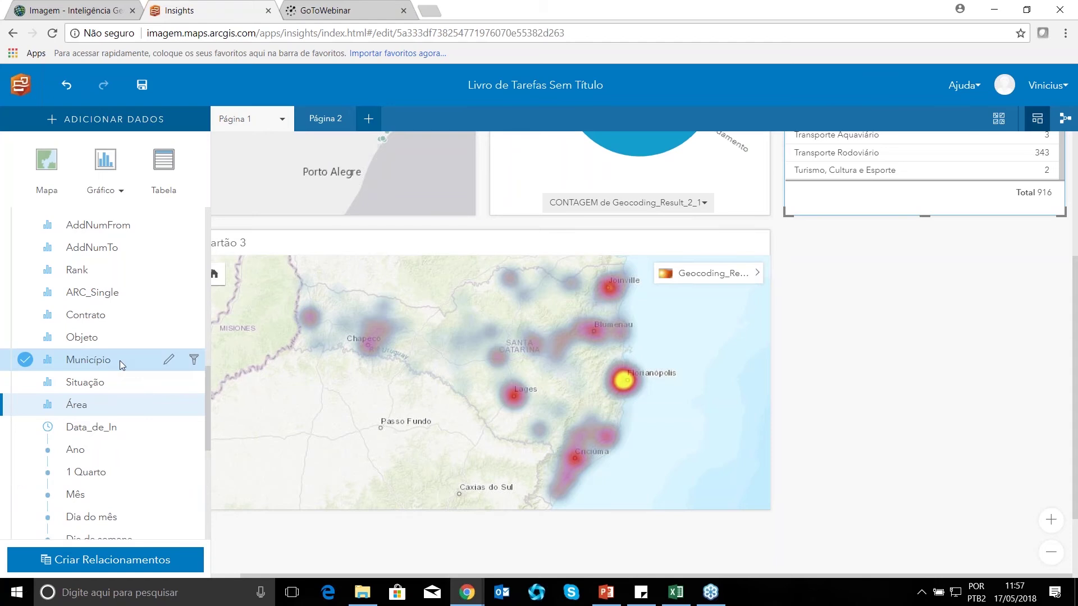
left_click_drag(119, 361, 831, 295)
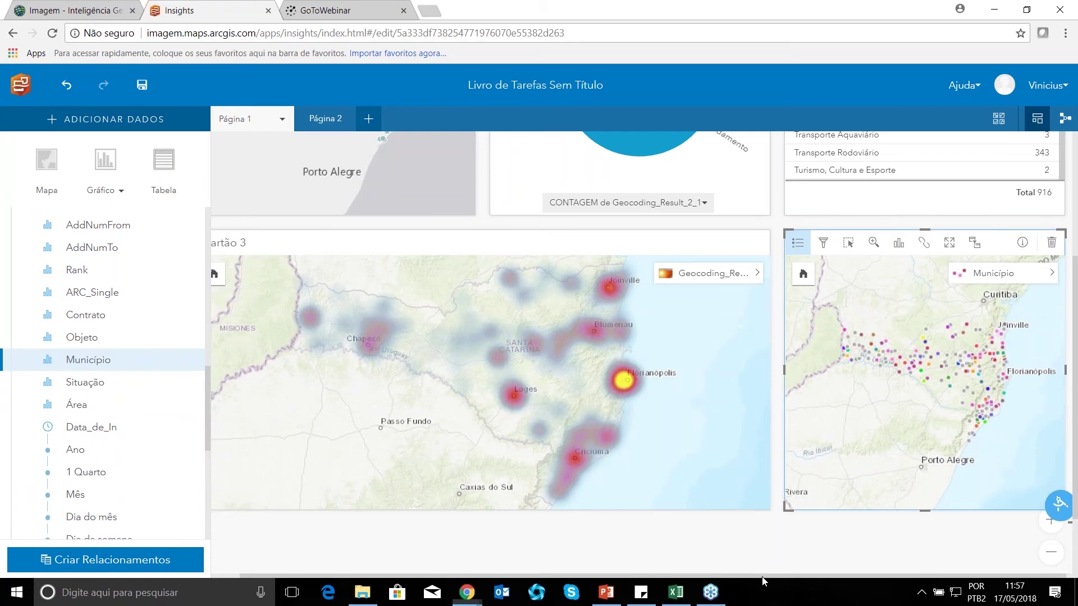
left_click_drag(762, 576, 810, 580)
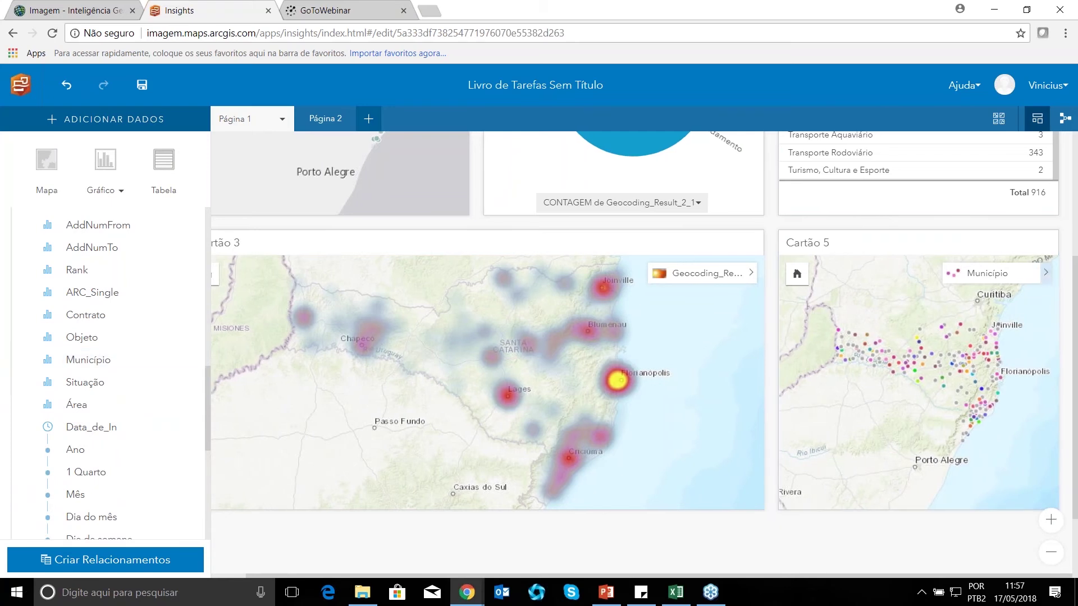
Enrich the Município layer of Cartão 5 with the Brazil variable 2016 Total Population Age 0-14.
left_click(1029, 436)
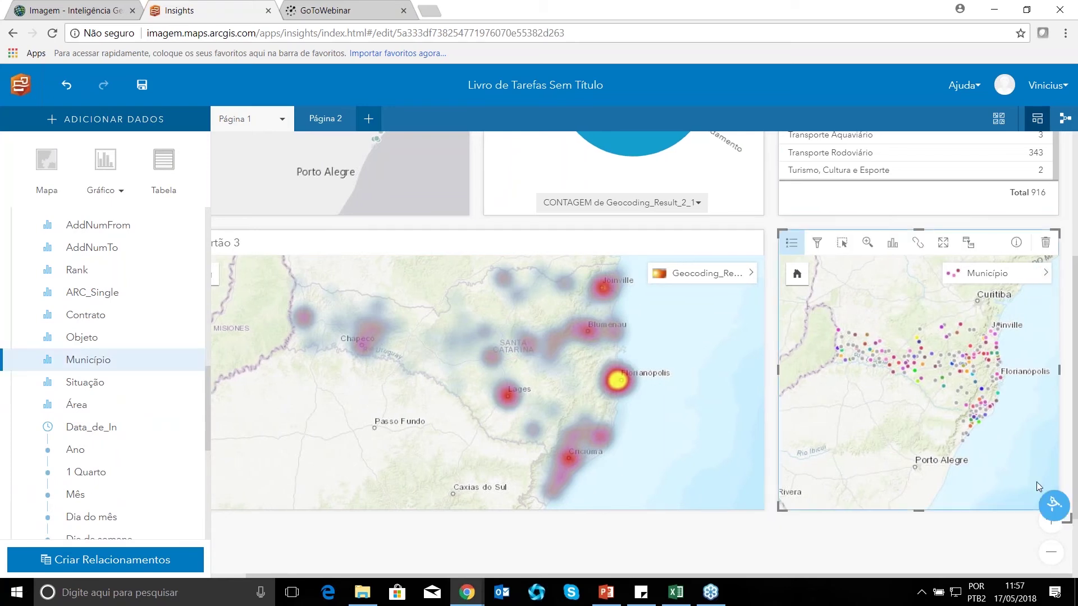
left_click(1051, 499)
left_click(750, 397)
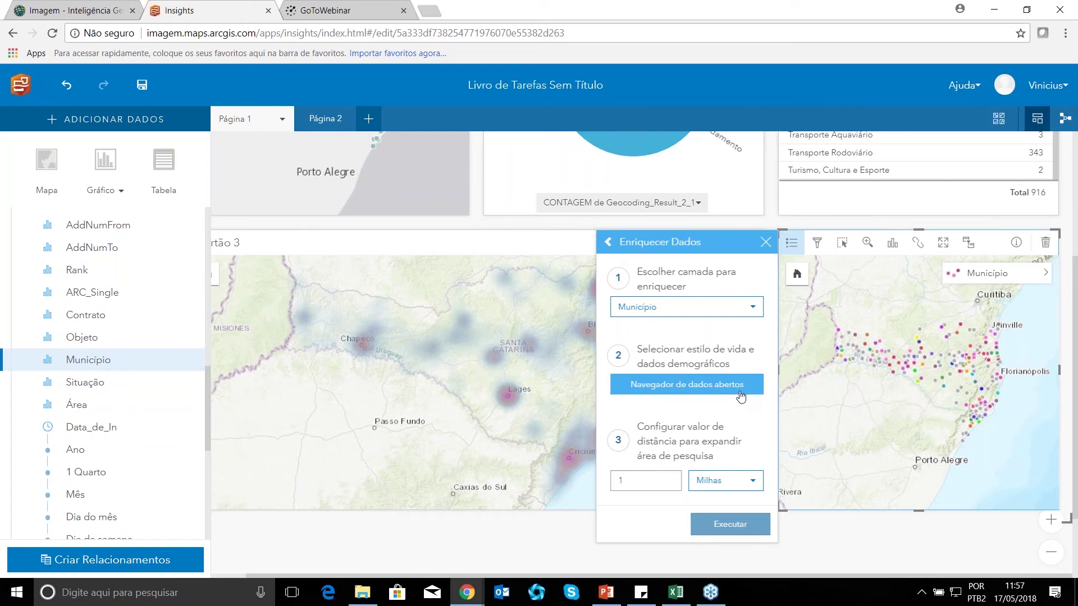
left_click(733, 386)
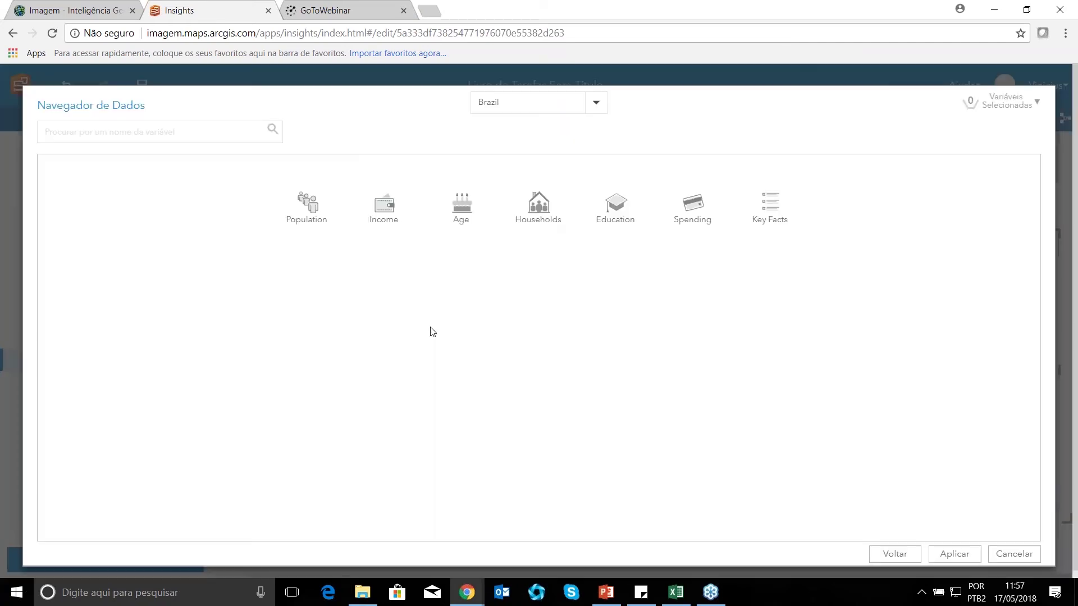
left_click(457, 209)
left_click(64, 250)
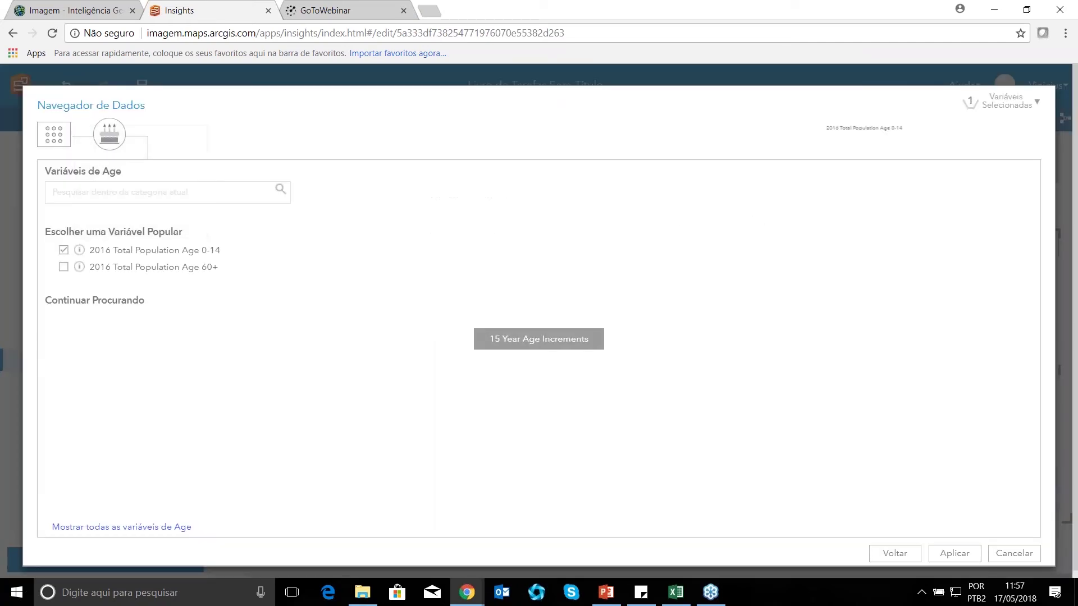
left_click(954, 553)
left_click(730, 554)
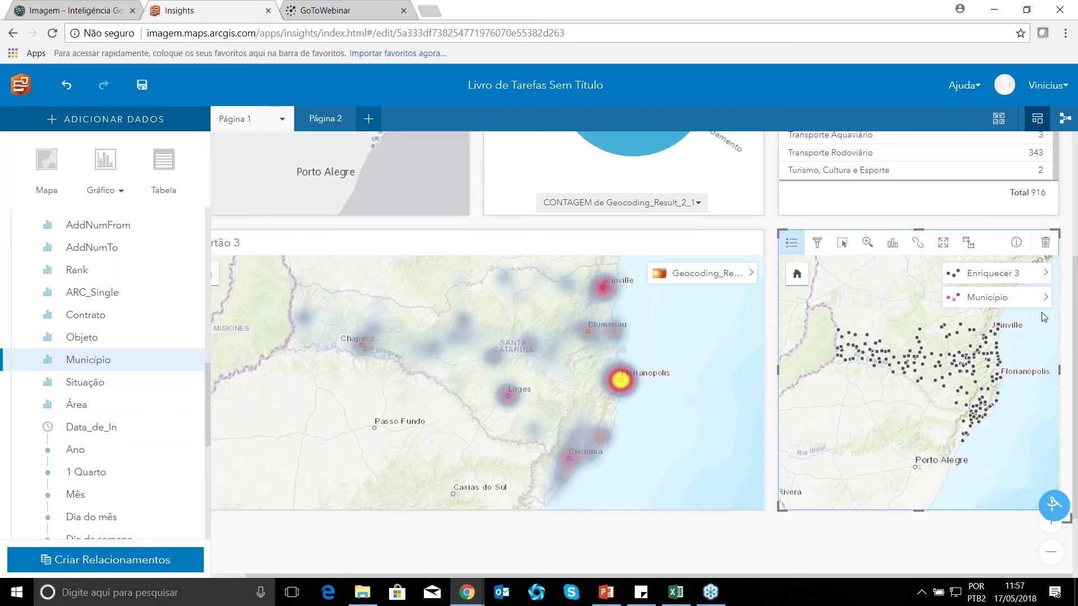
Change the symbol type of the Enriquecer 3 layer in Cartão 5 to Mapa de Aquecimento.
left_click(1045, 274)
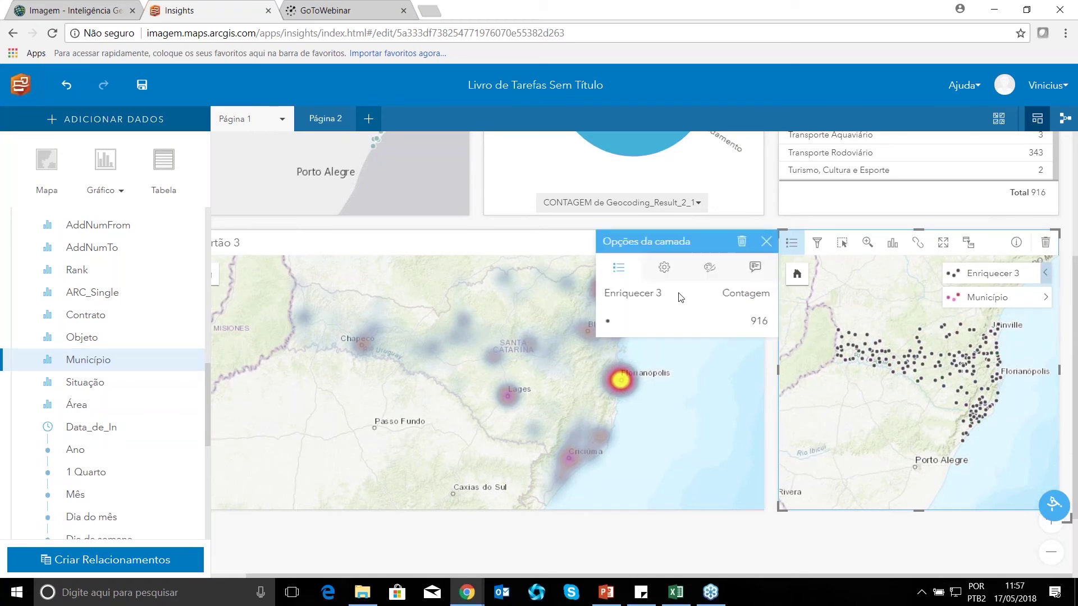
left_click(664, 267)
left_click(749, 382)
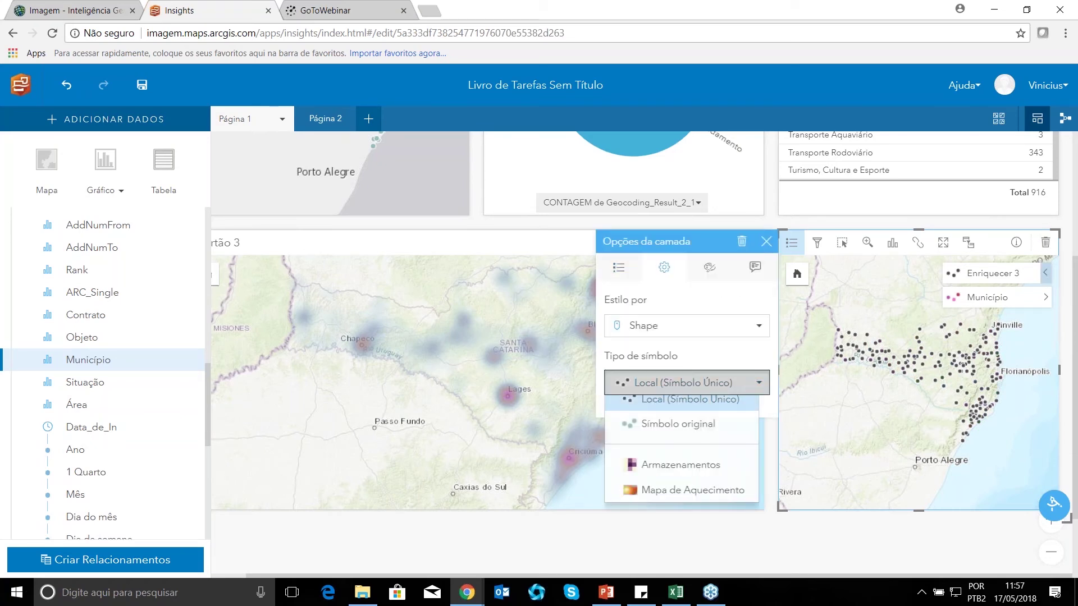
left_click(693, 490)
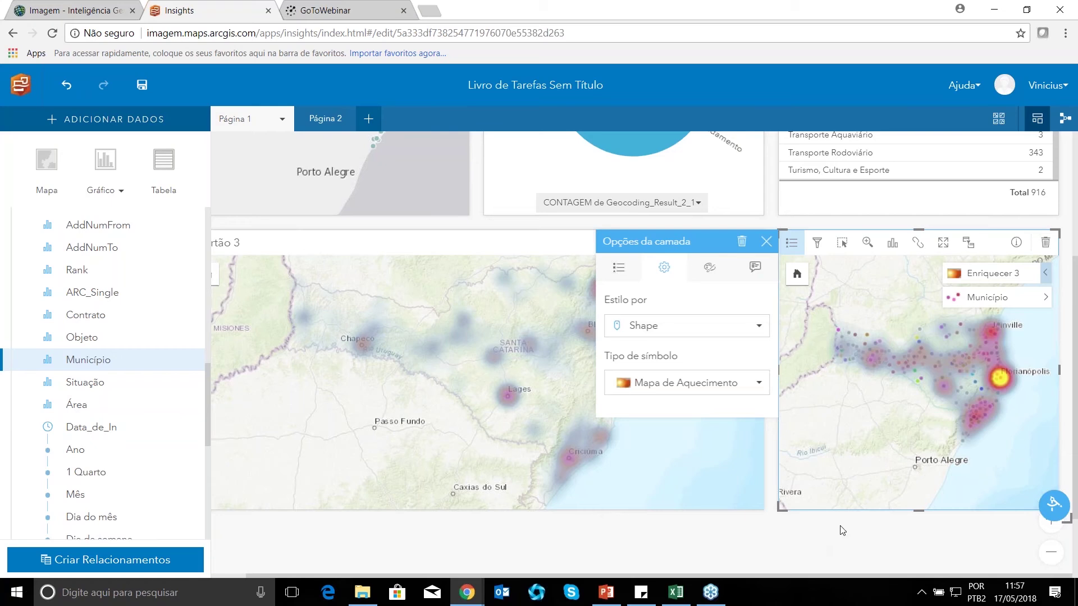
left_click(901, 534)
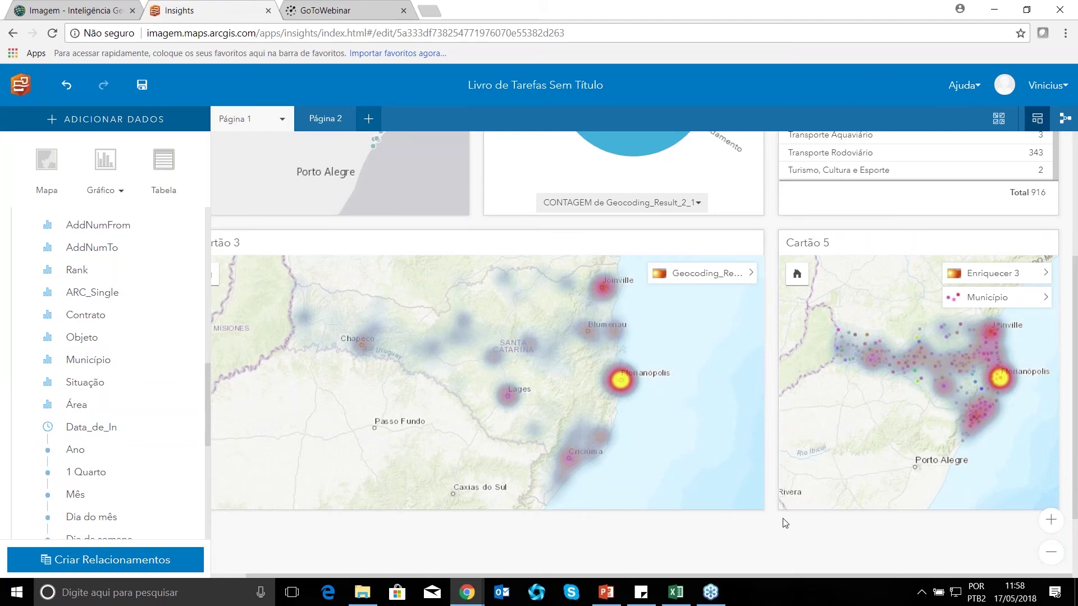
Review the Cartão 3 and Cartão 5 heat maps together with the Situação chart and the Área table.
scroll(778, 548, "up", 1)
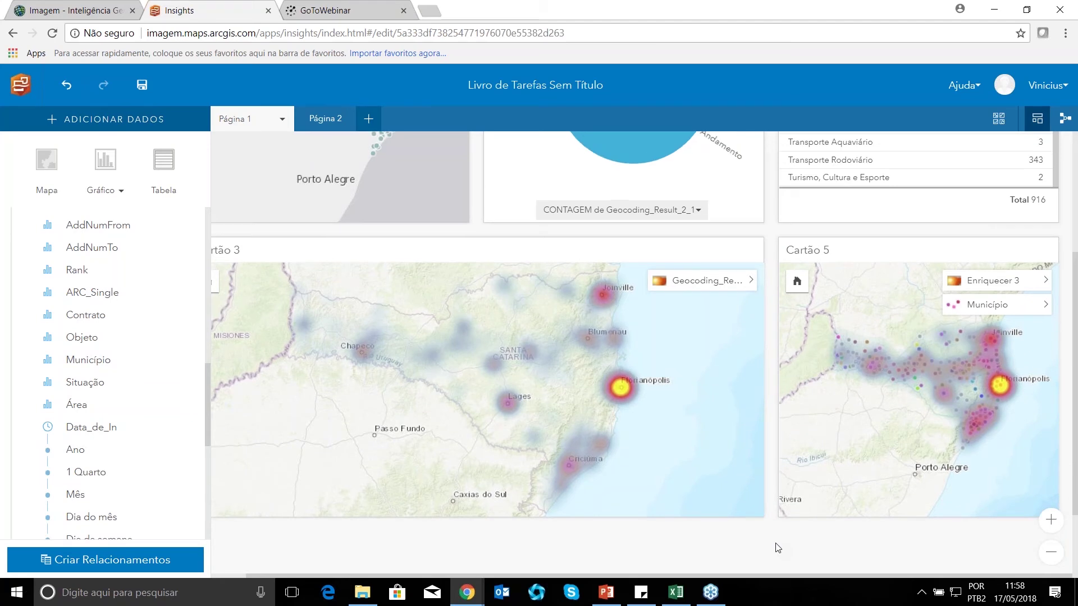
scroll(778, 548, "up", 3)
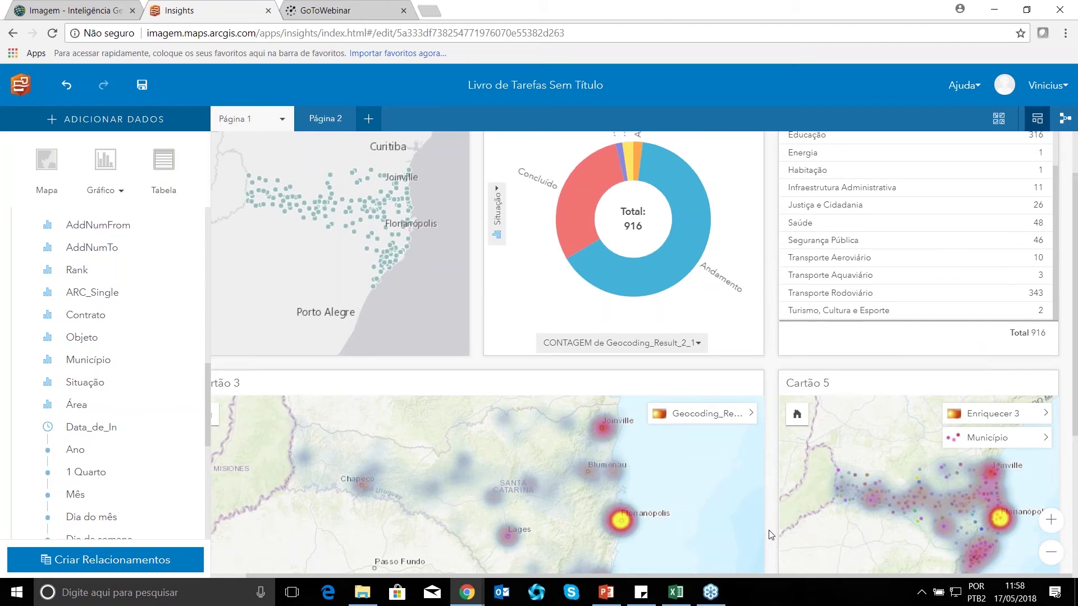
scroll(771, 535, "down", 1)
scroll(770, 535, "down", 1)
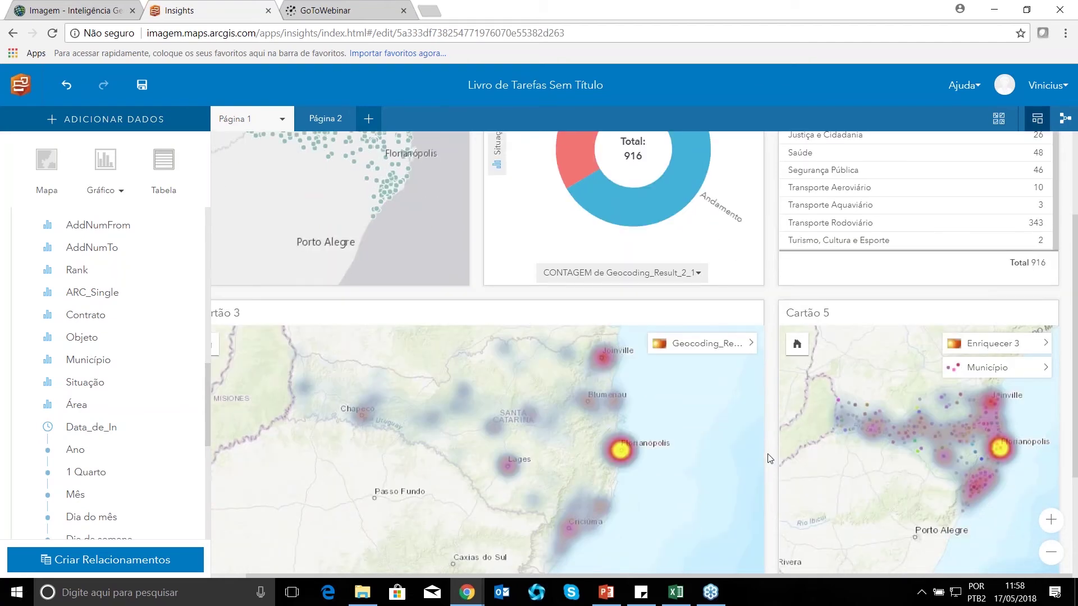
scroll(782, 430, "up", 2)
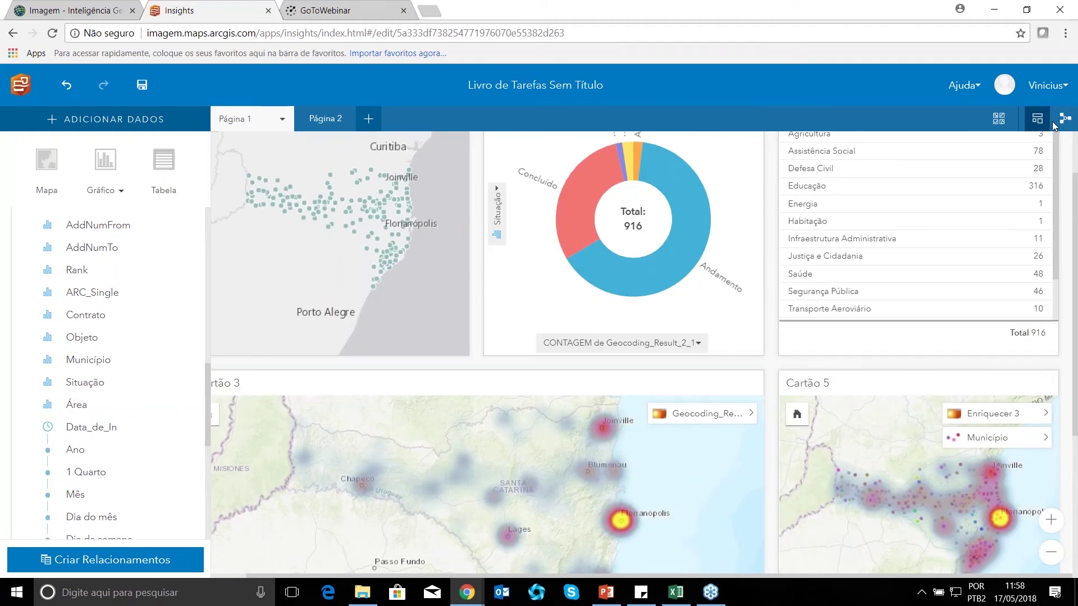
Examine the analysis workflow diagram linking the Geocoding_Result_2_1 data to its filter, enrich, style and aggregate steps and cards, and return to the page view.
double_click(921, 12)
left_click_drag(921, 13, 505, 1)
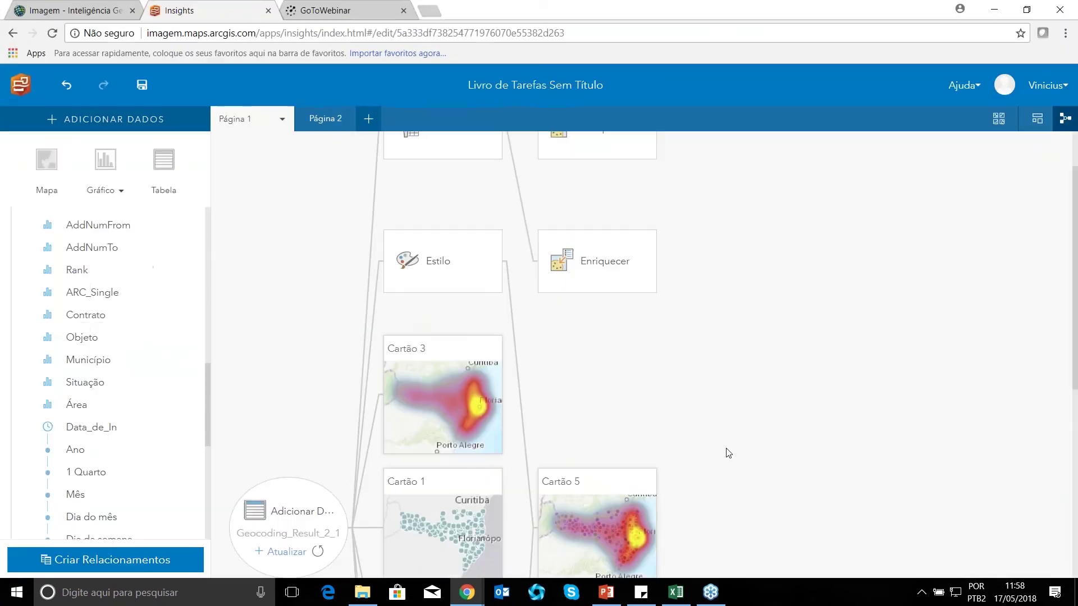
scroll(728, 453, "down", 1)
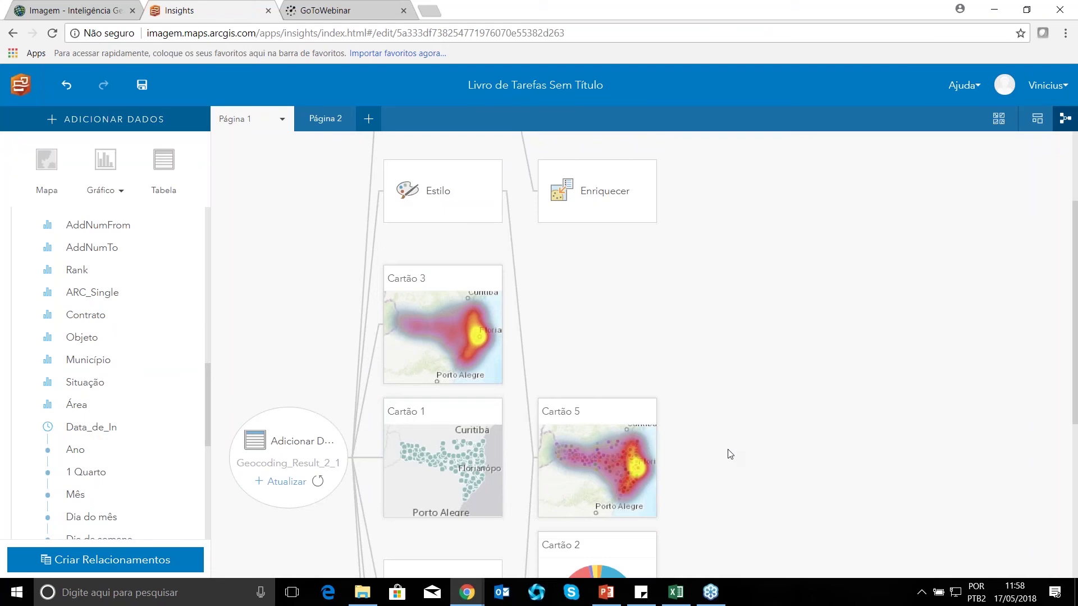
scroll(729, 454, "down", 3)
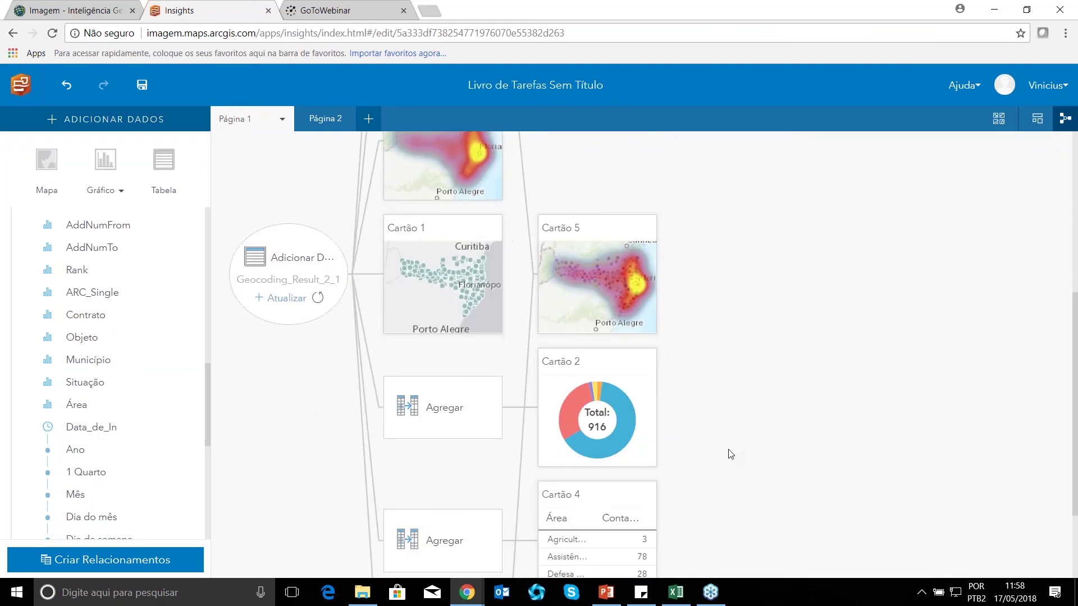
scroll(729, 453, "down", 2)
scroll(764, 517, "up", 7)
scroll(763, 520, "down", 3)
scroll(422, 216, "up", 3)
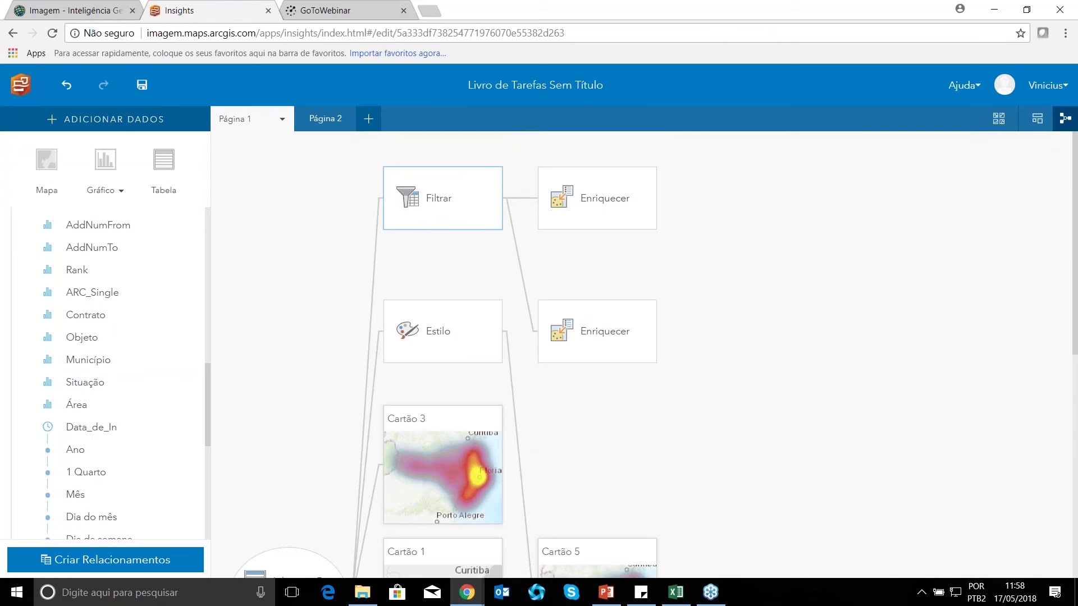
scroll(368, 386, "down", 3)
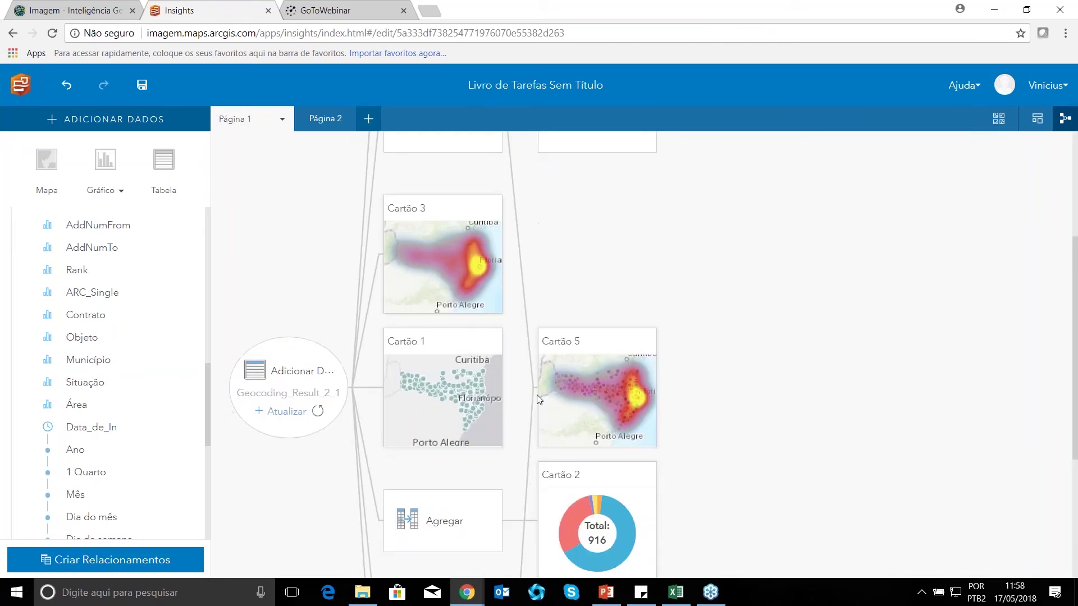
scroll(277, 481, "down", 2)
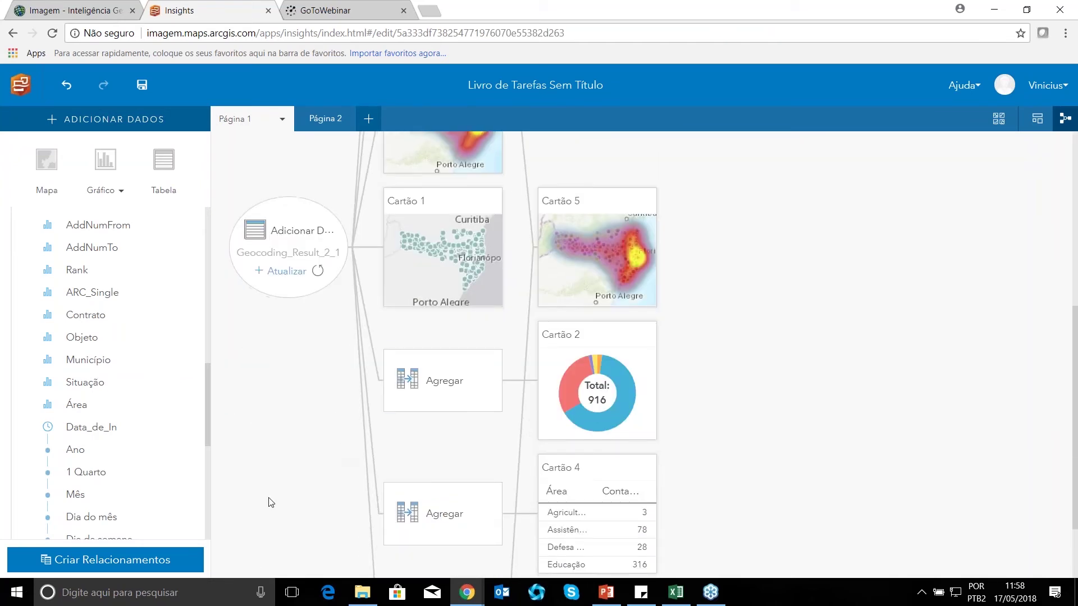
scroll(271, 502, "down", 2)
scroll(622, 431, "up", 10)
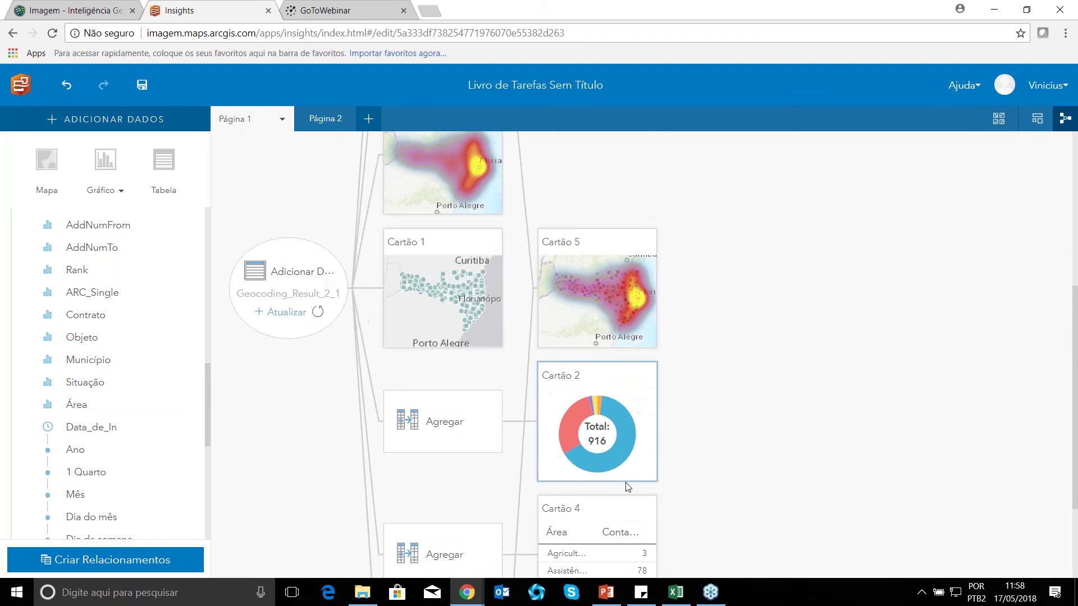
left_click(1036, 120)
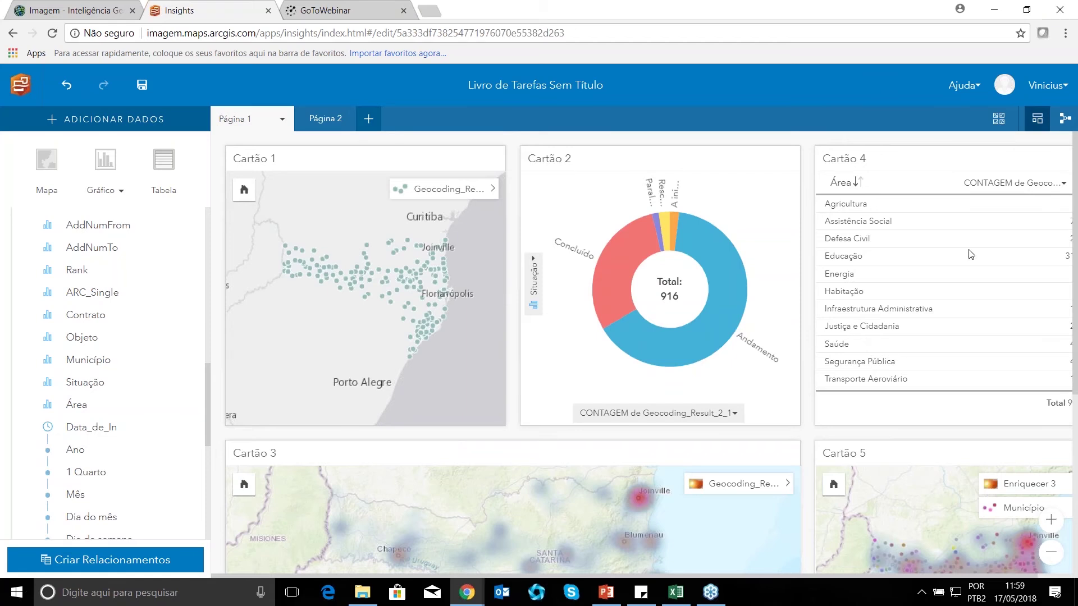
Switch to the other browser window, view its empty Insights workbook, and bring up the SSP - Transparência site.
left_click(473, 591)
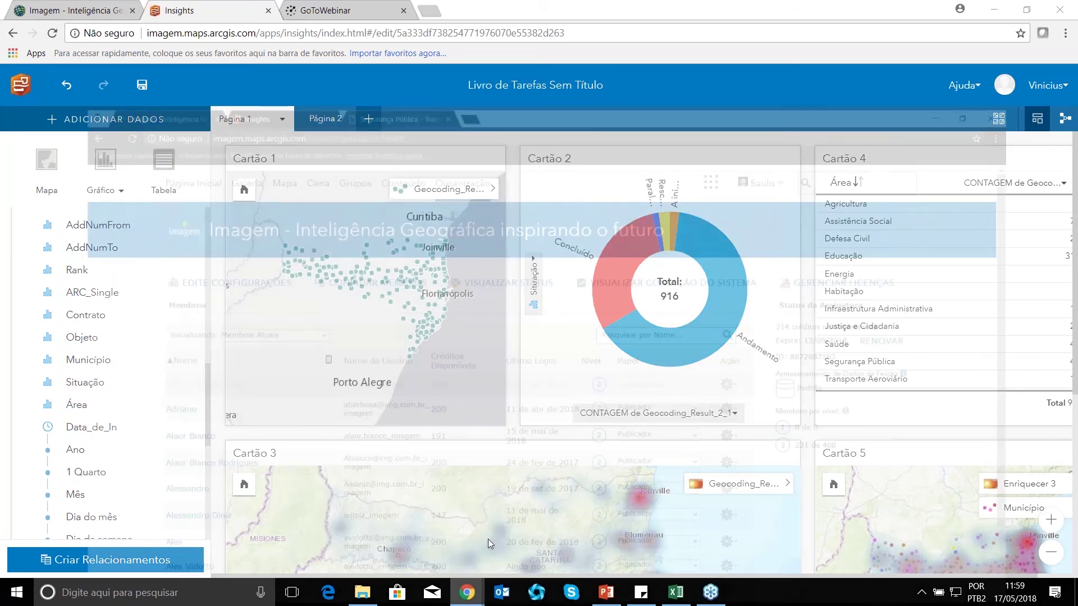
left_click(489, 543)
left_click(264, 9)
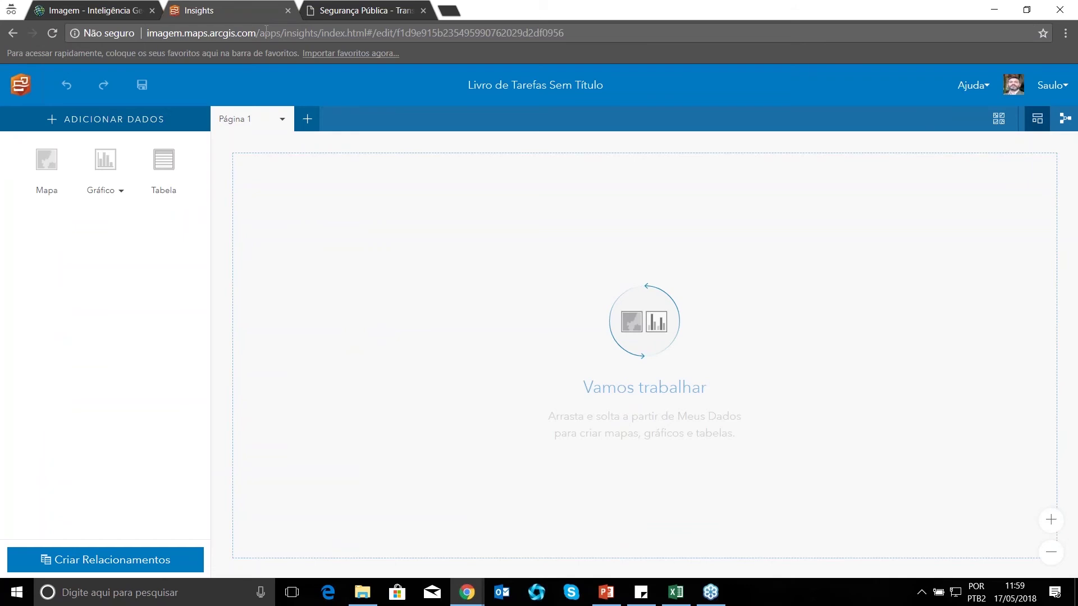
left_click(360, 12)
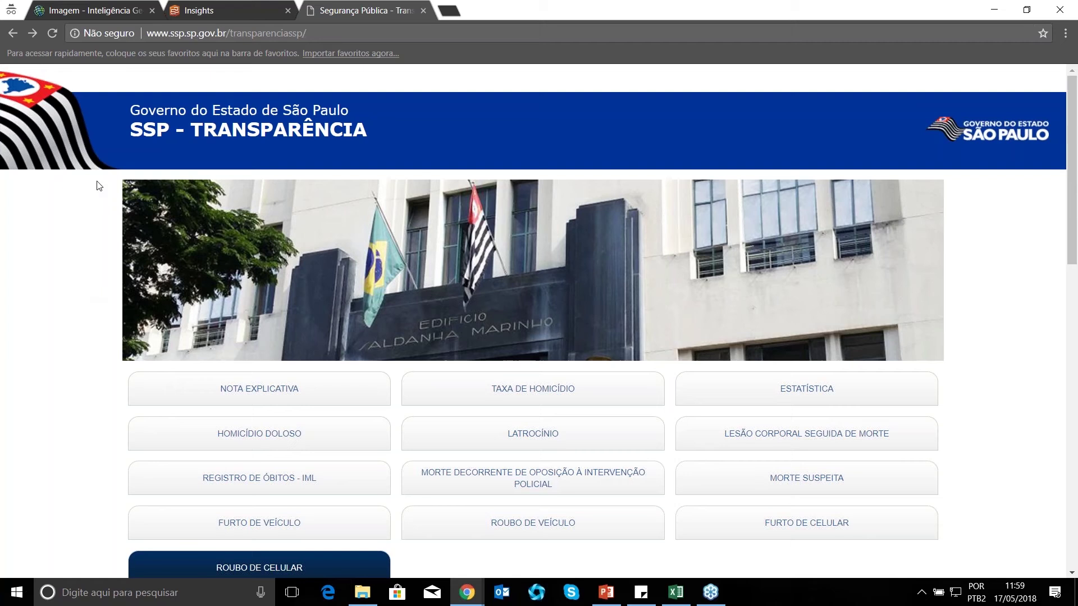
Examine the crime categories and the February 2018 Roubo de Celular records for DEINTER 1 - São José dos Campos, down to the export option.
scroll(89, 193, "down", 1)
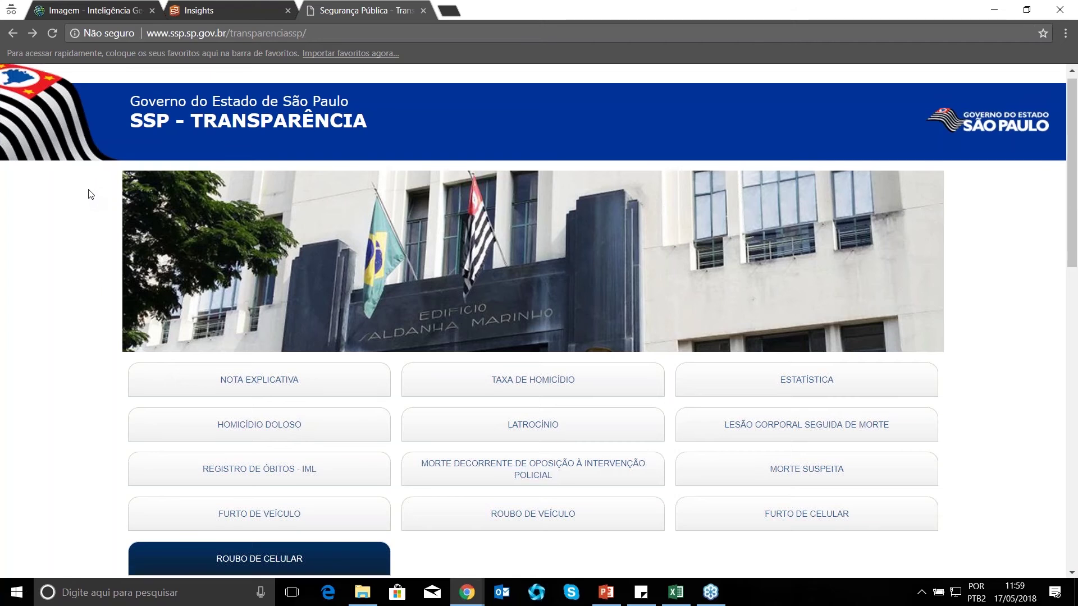
scroll(89, 194, "down", 1)
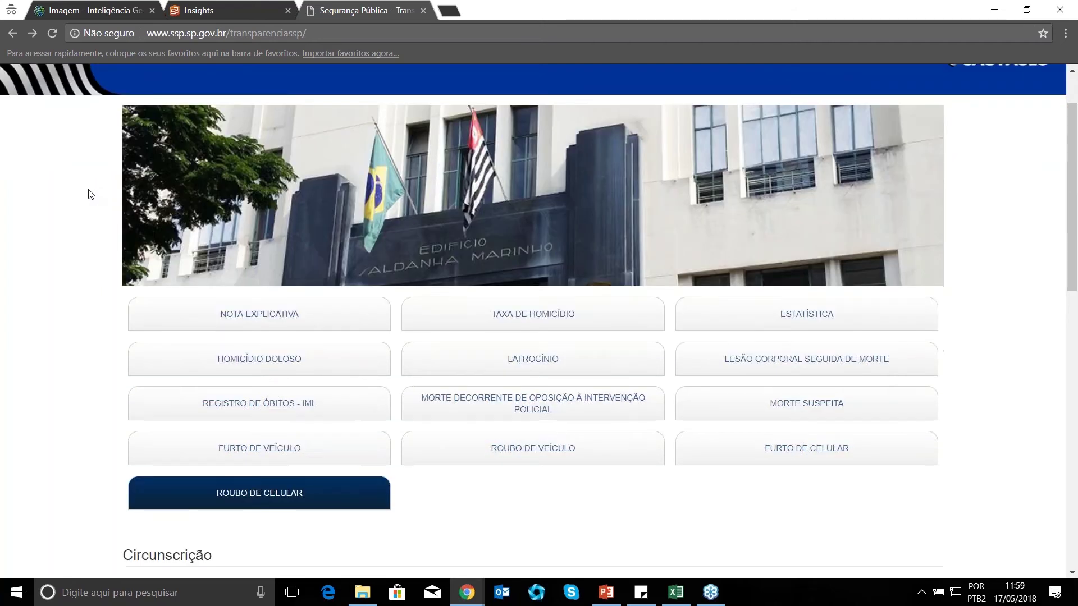
scroll(89, 194, "down", 3)
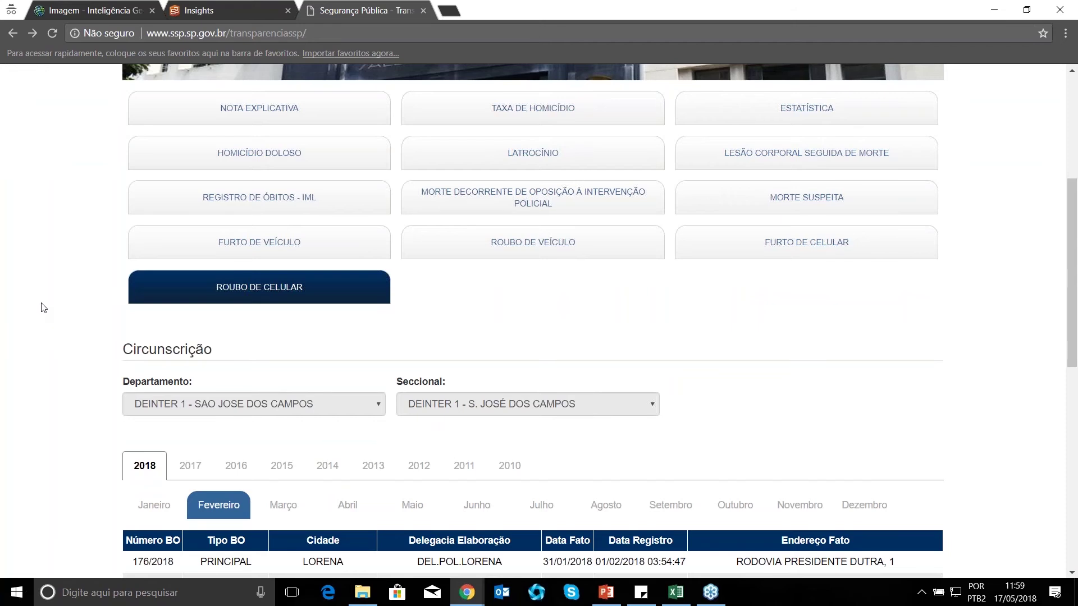
scroll(41, 307, "down", 1)
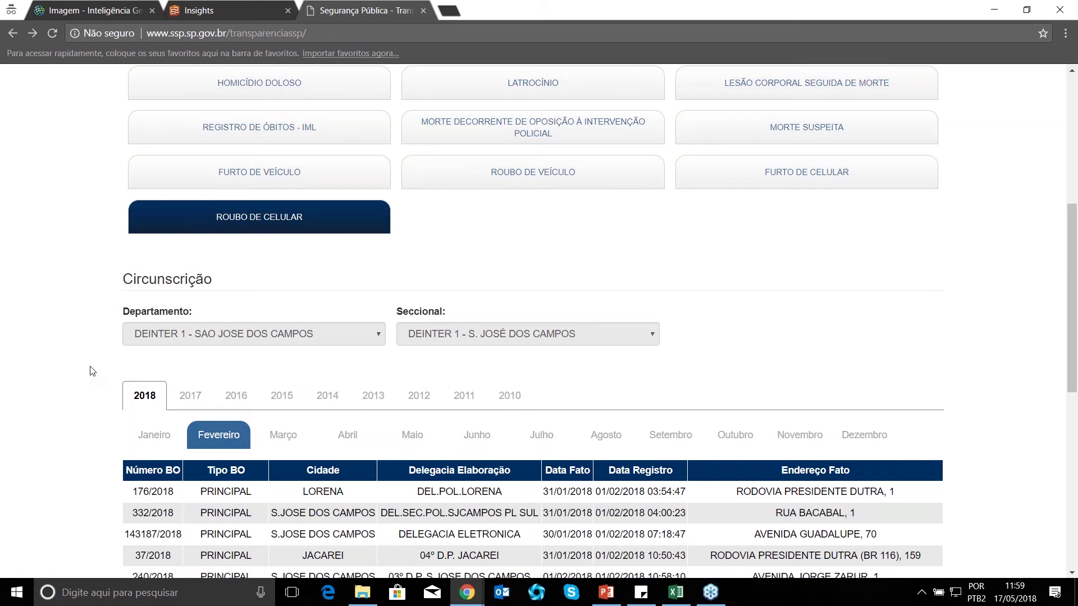
scroll(93, 371, "down", 1)
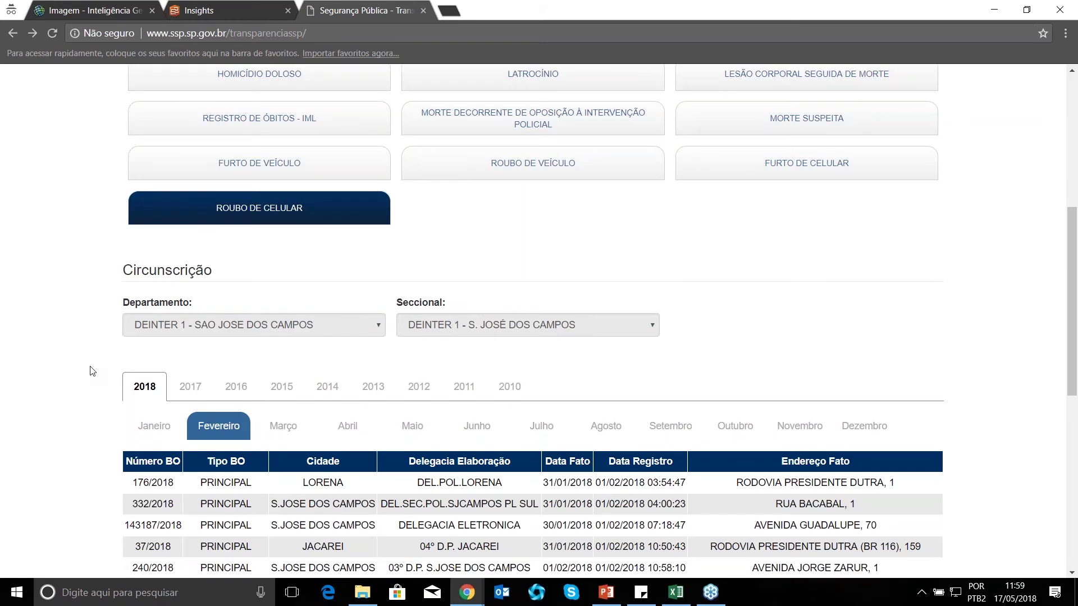
scroll(93, 371, "down", 2)
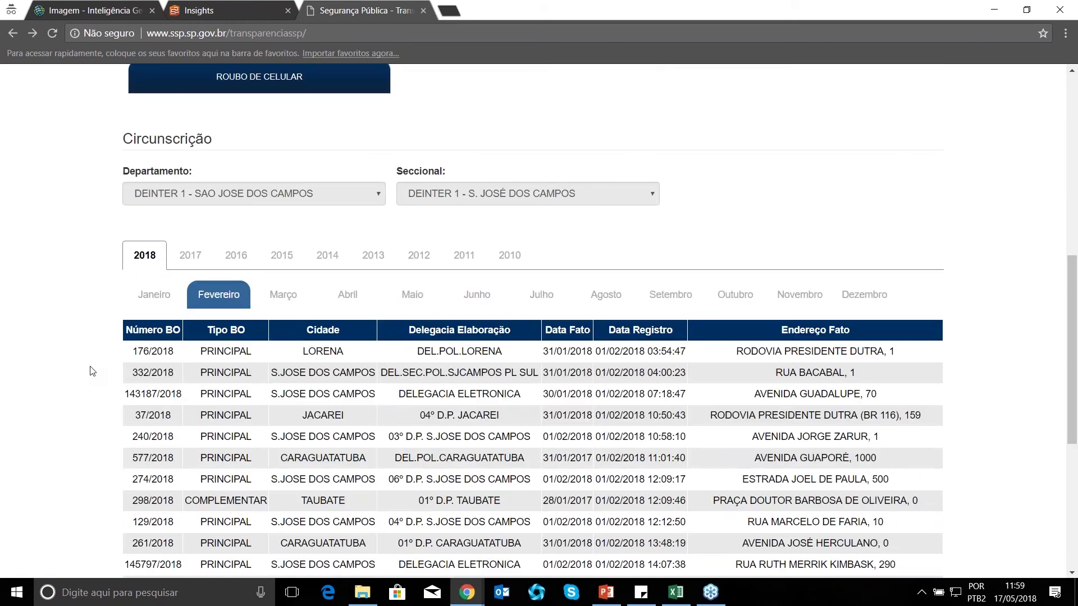
scroll(93, 371, "down", 2)
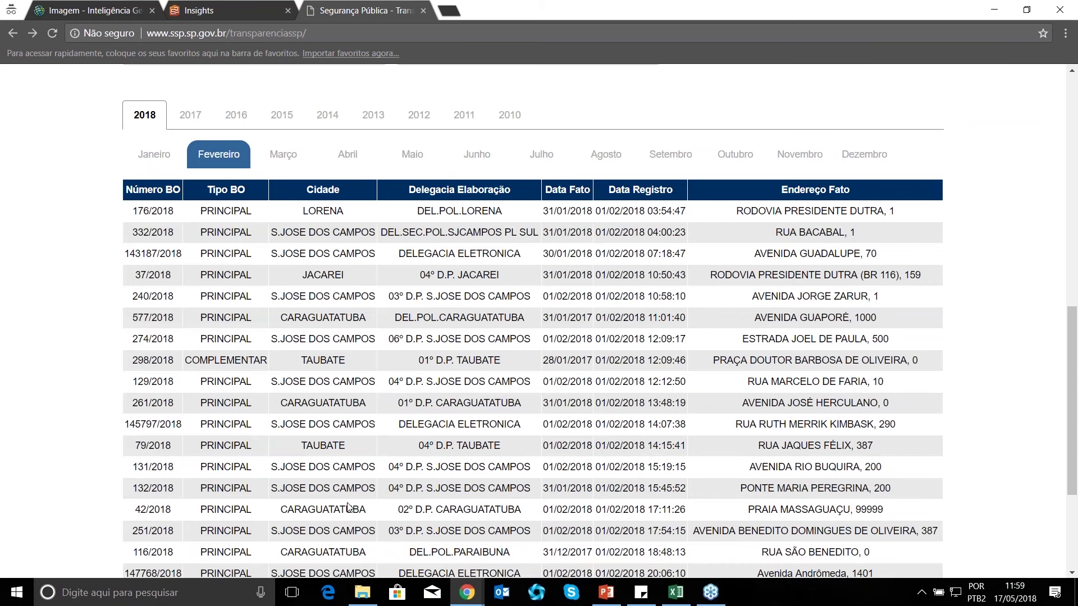
scroll(347, 507, "down", 3)
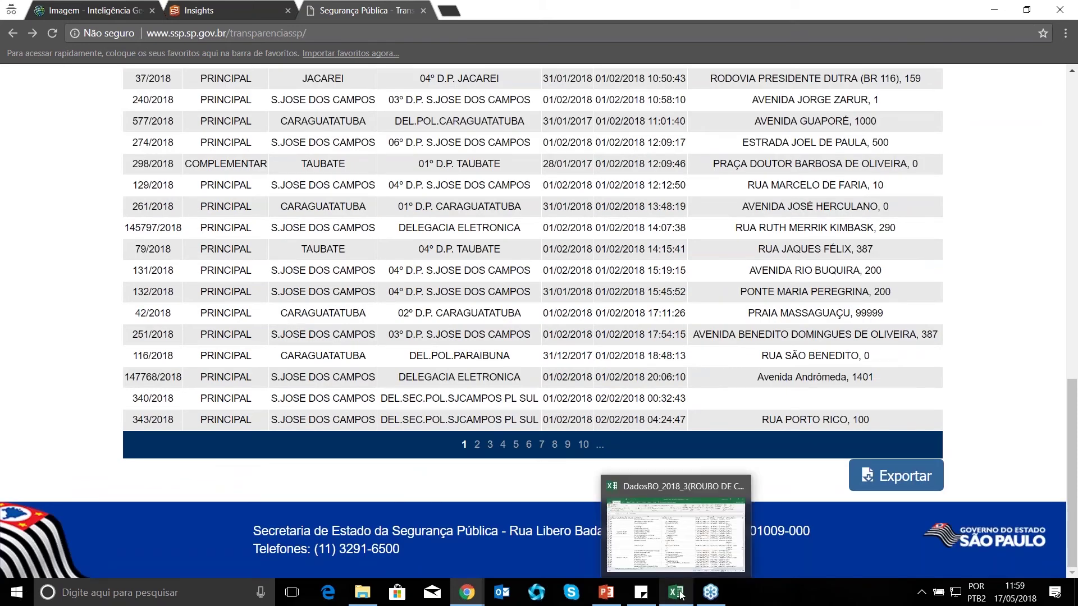
Switch to the Excel workbook DadosBO_2018_3(ROUBO DE CELULAR) and examine its columns from LATITUDE back to ANO_BO.
left_click(681, 595)
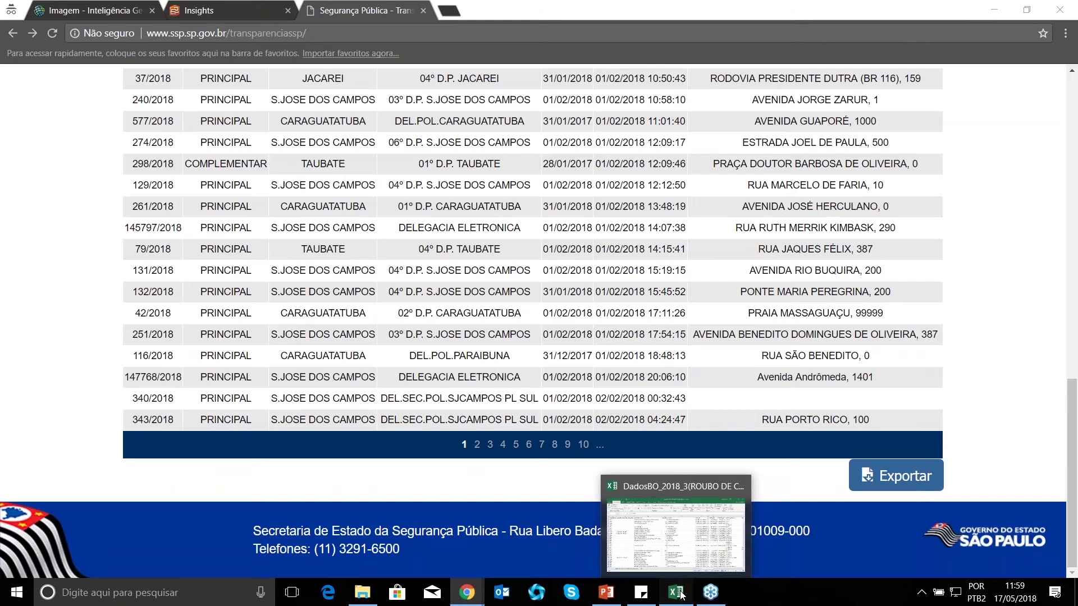
left_click(681, 595)
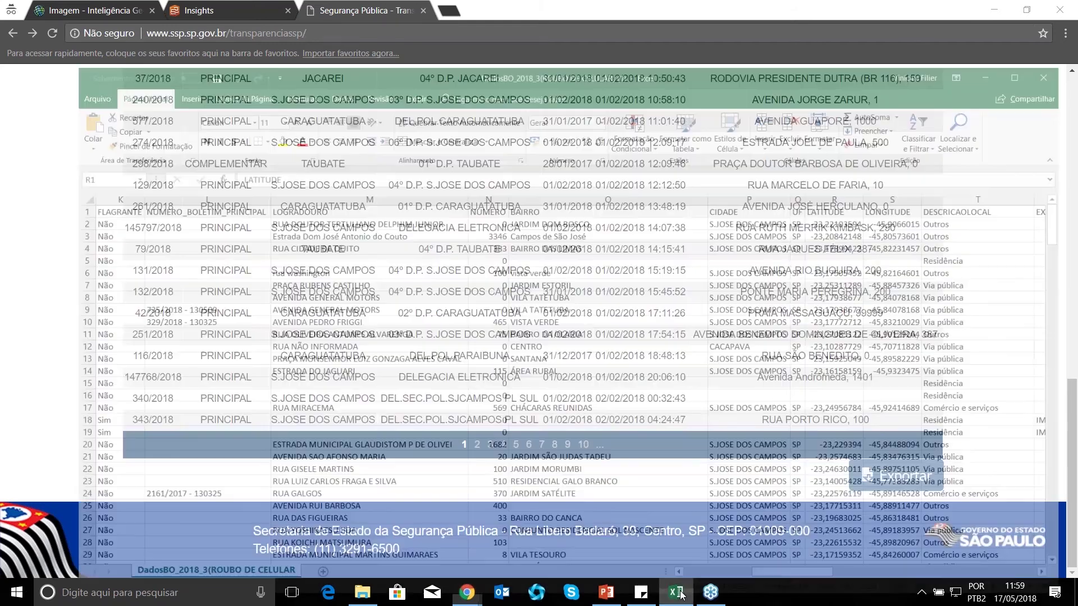
left_click_drag(726, 554, 682, 558)
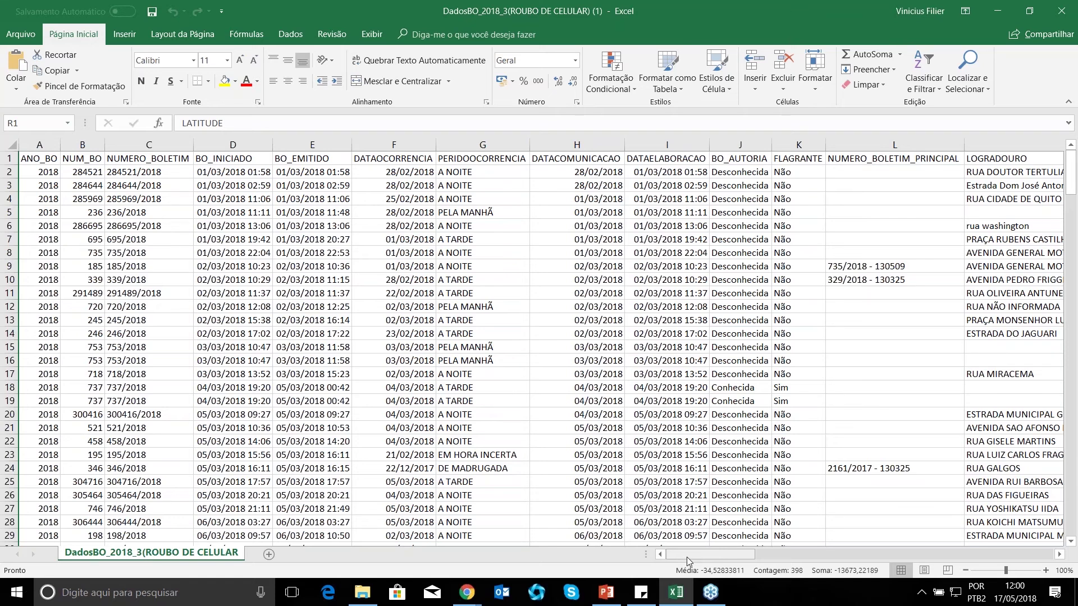
Examine the robbery workbook's address, neighbourhood, city, LATITUDE and LONGITUDE columns.
left_click_drag(687, 558, 687, 558)
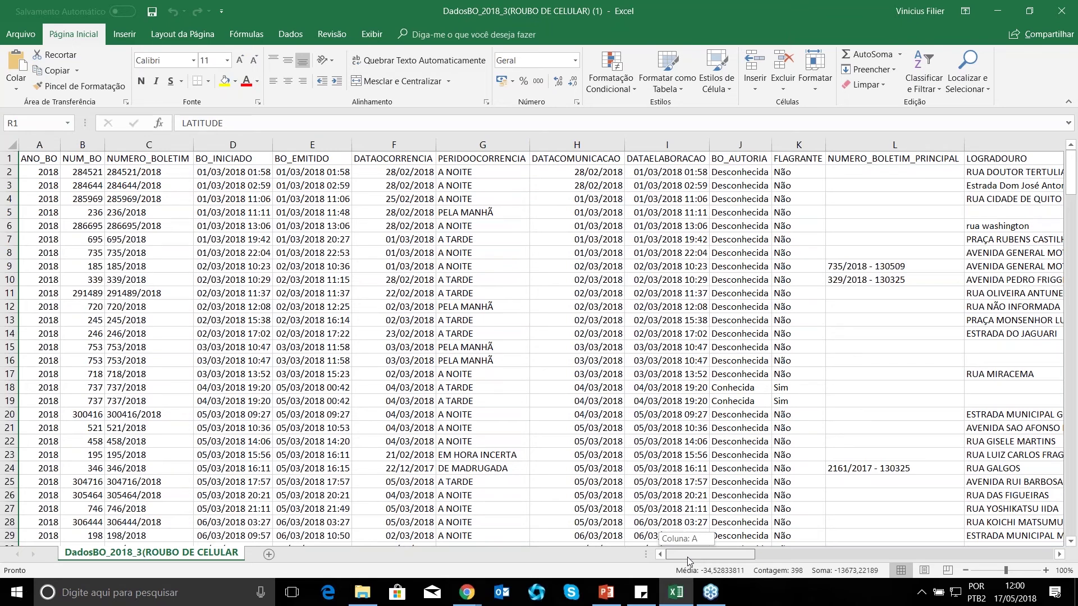
left_click_drag(687, 557, 691, 557)
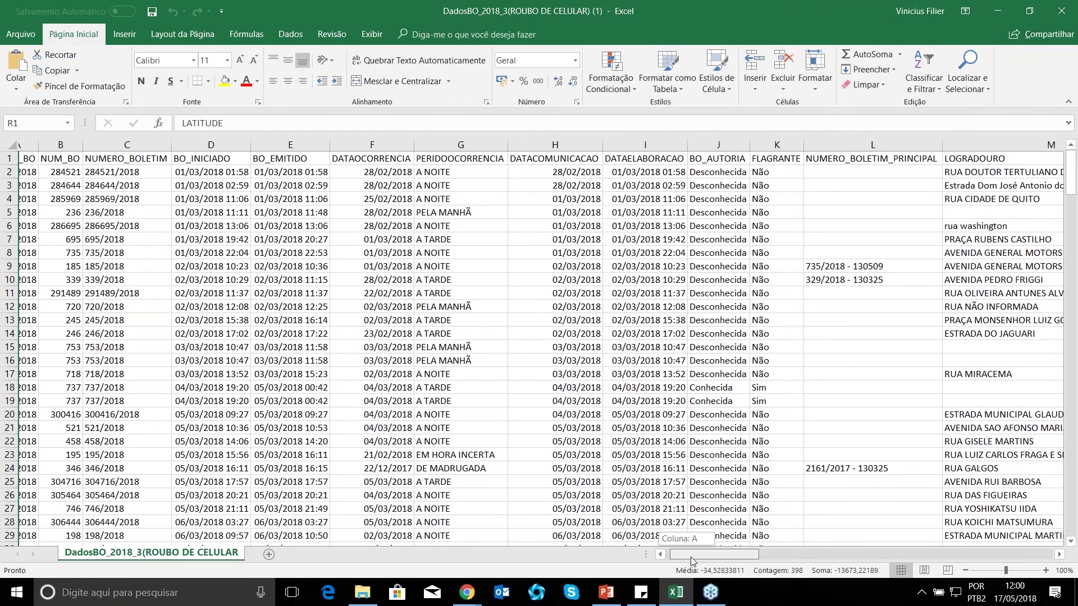
left_click_drag(691, 557, 763, 559)
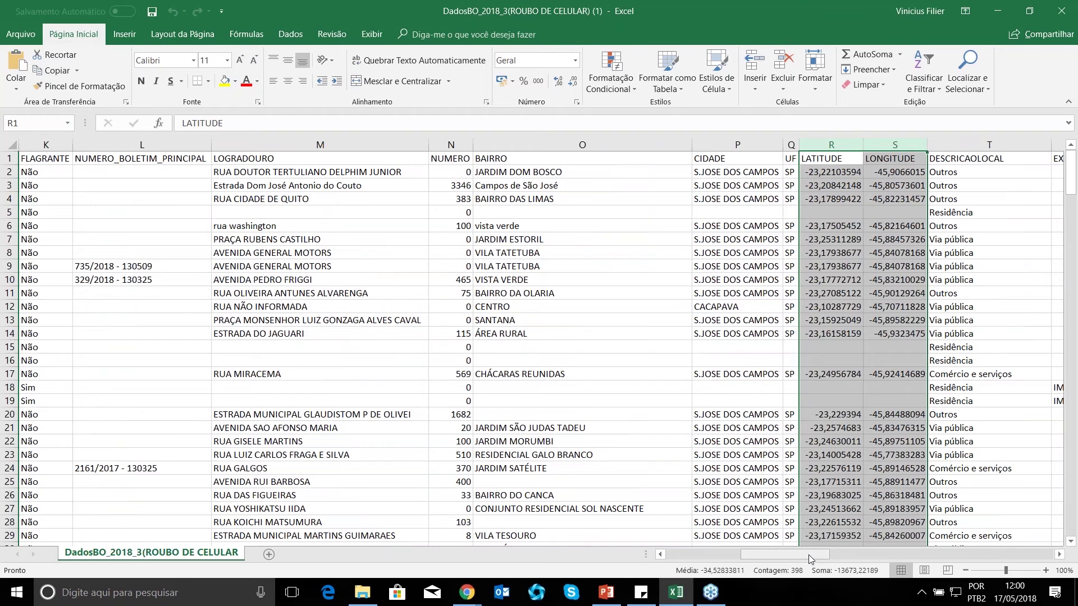
left_click_drag(808, 555, 786, 553)
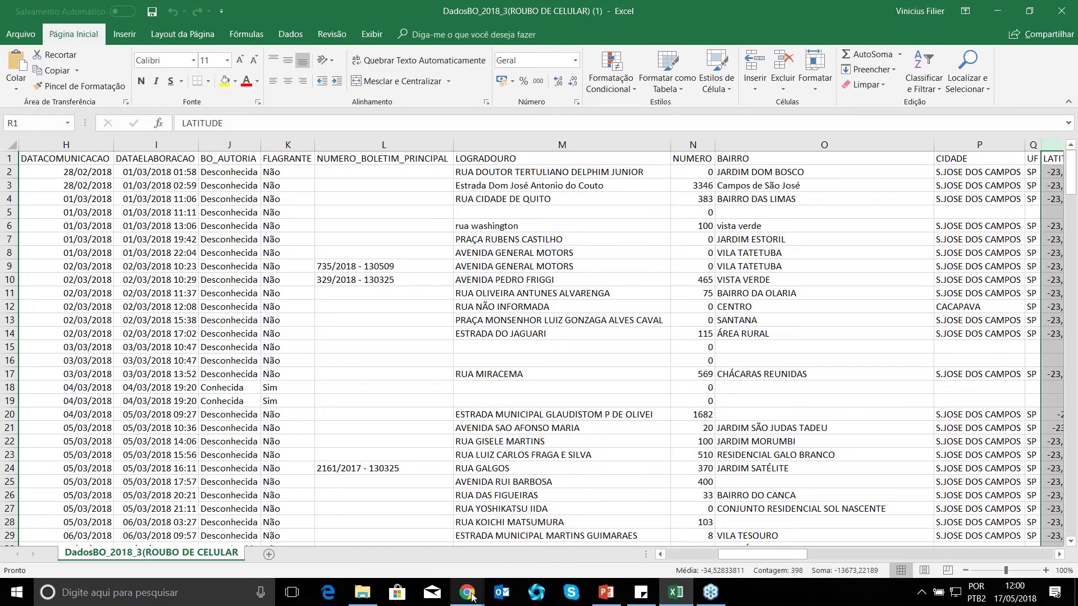
Switch to the empty Insights workbook in the browser and add the DadosBO_2018_3(ROUBO DE CELULAR) (1) Excel file as data.
mouse_move(471, 597)
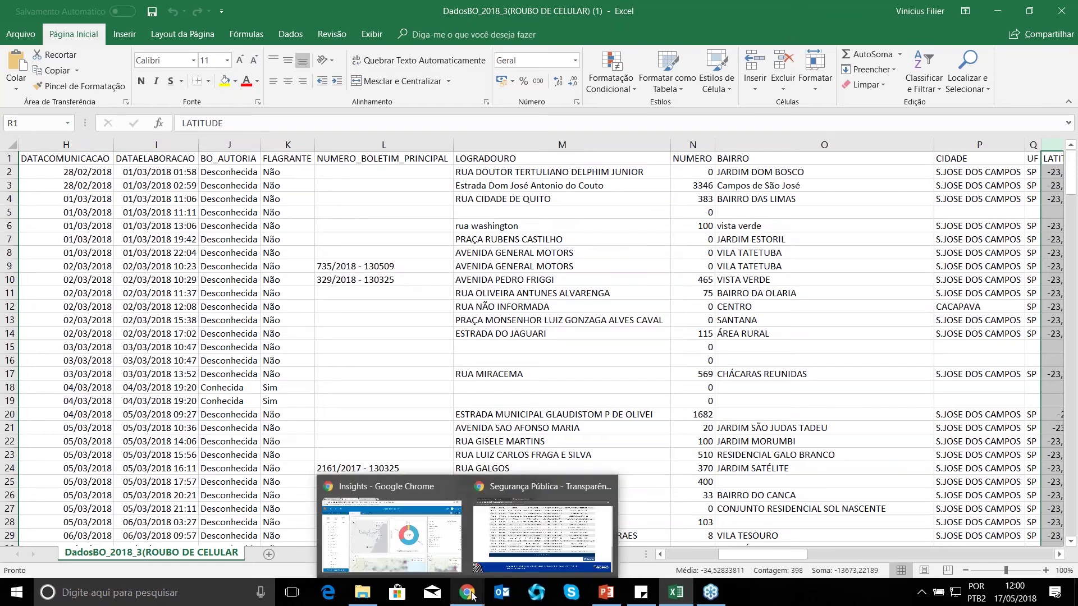
left_click(514, 561)
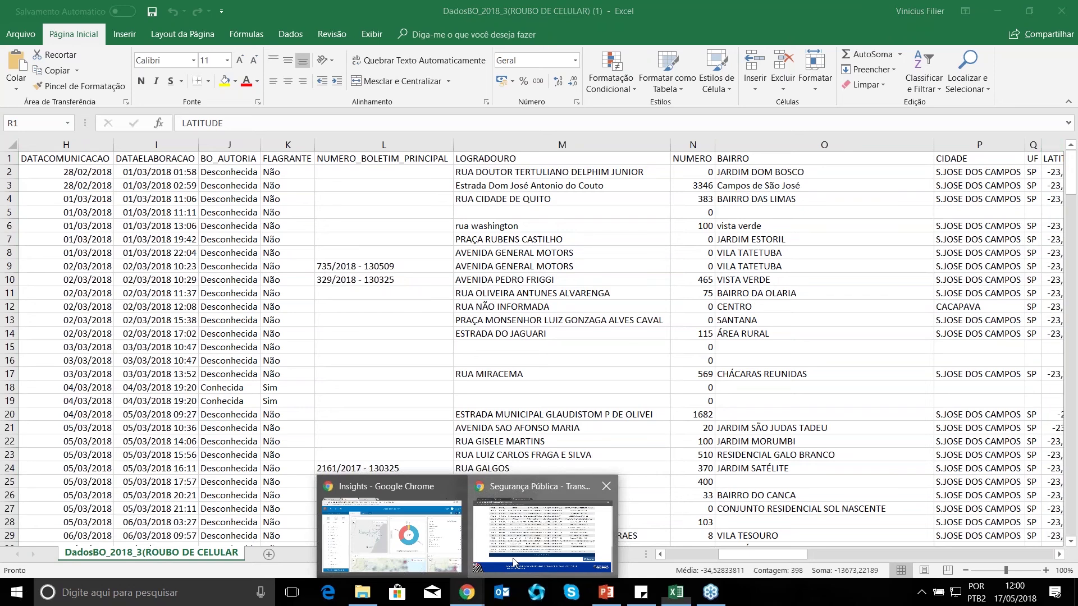
key("ctrl+shift+Tab")
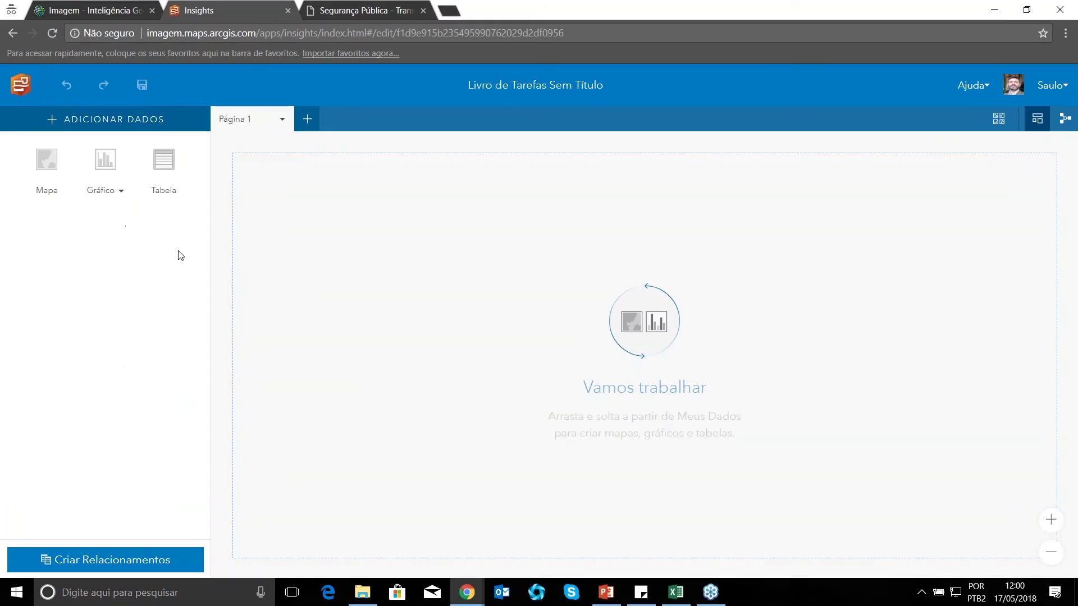
left_click(144, 120)
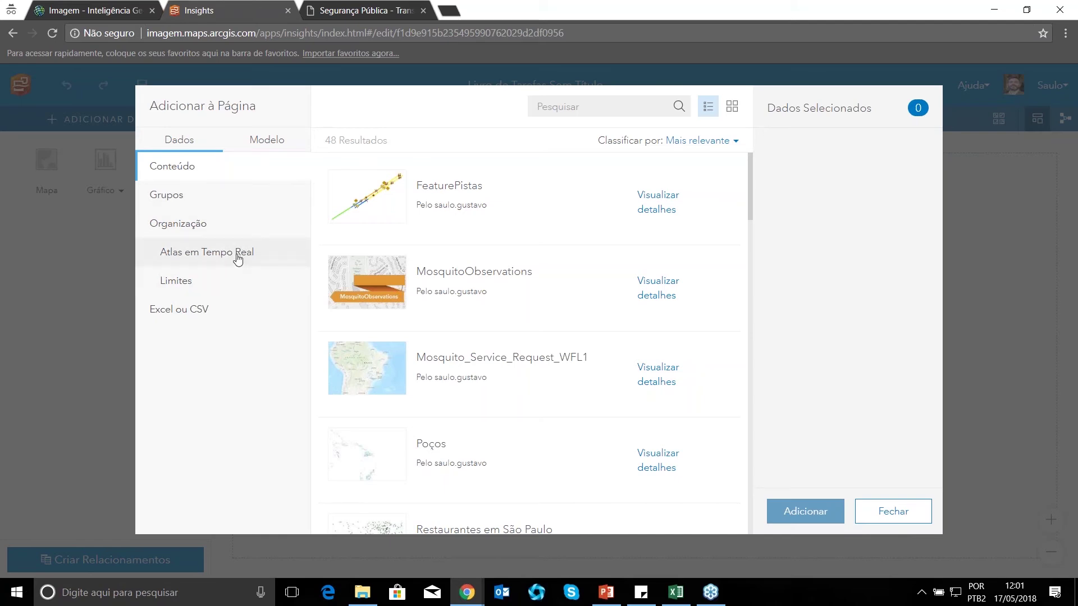
left_click(198, 311)
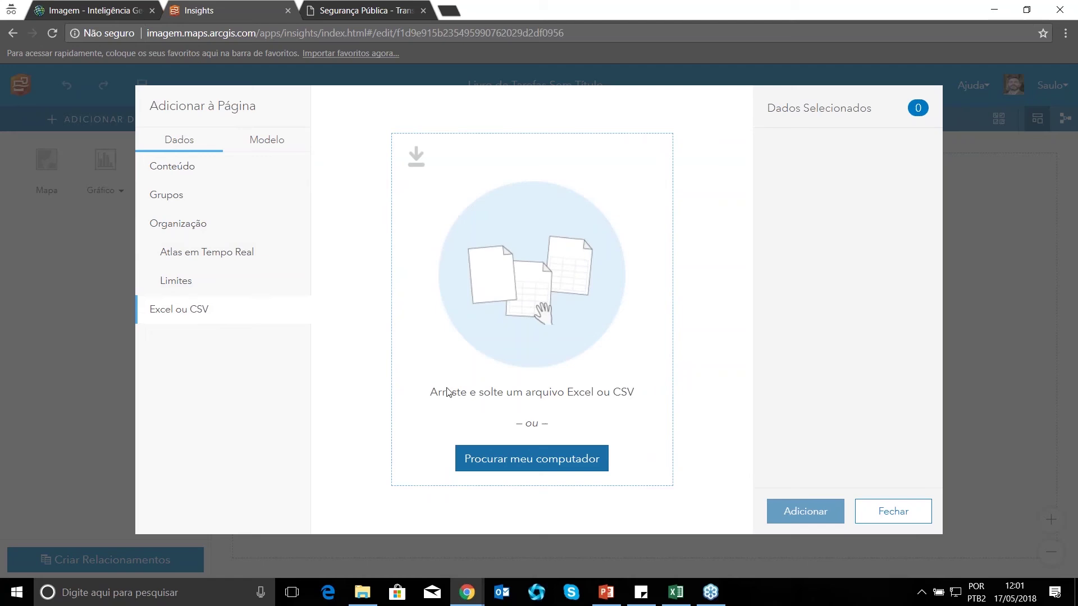
left_click(363, 599)
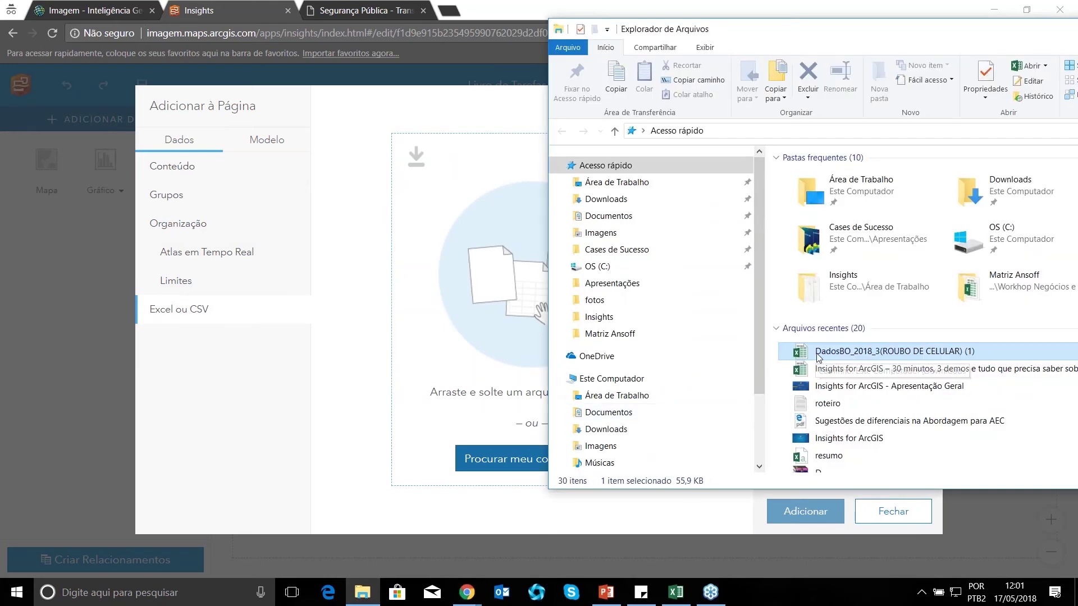
left_click_drag(860, 352, 504, 304)
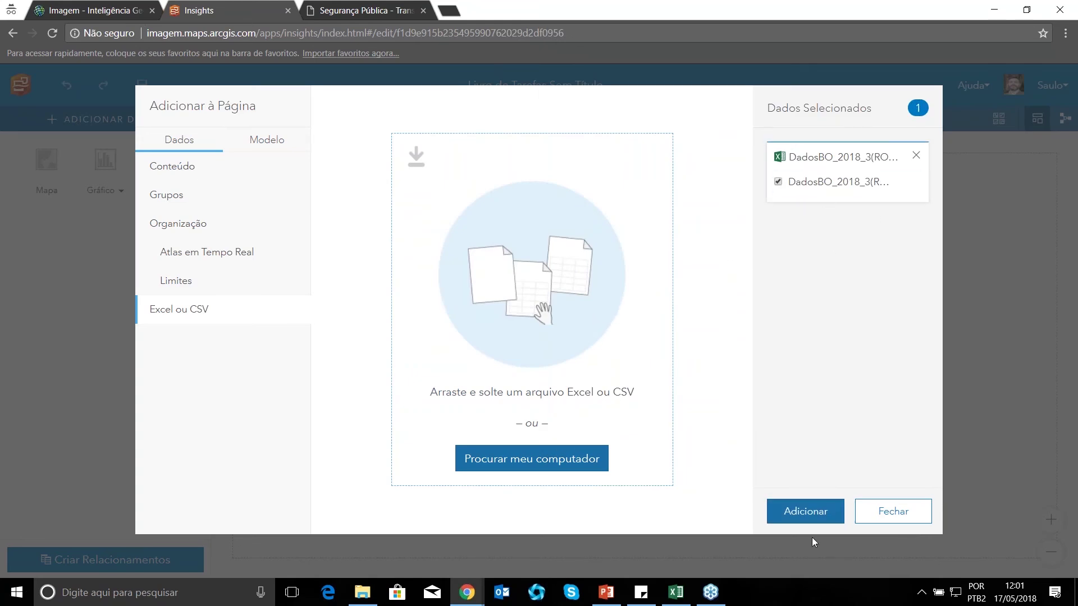
left_click(807, 513)
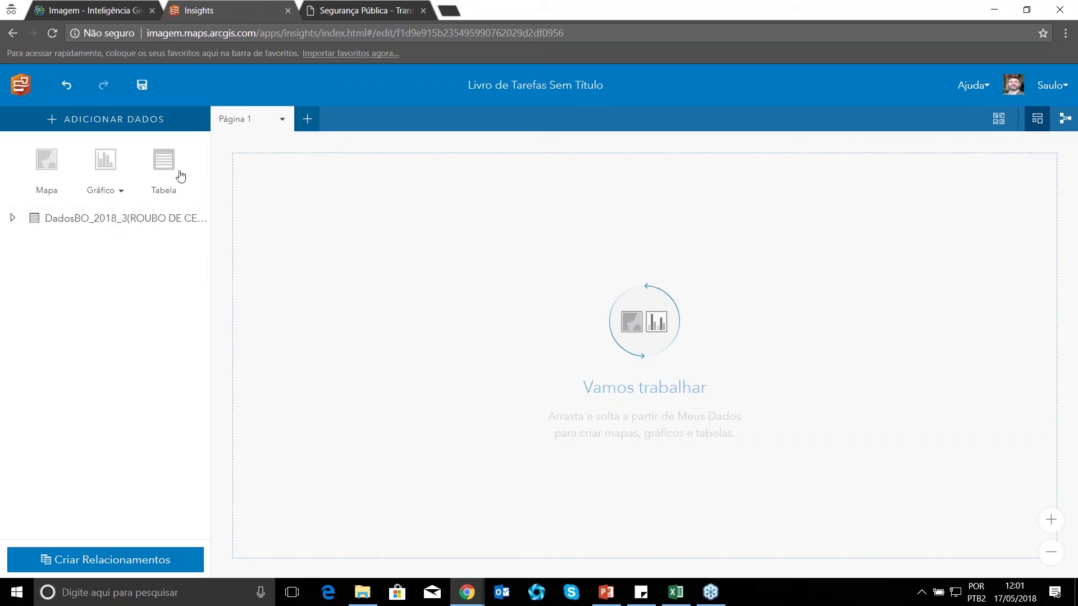
Enable location on the robbery dataset by Coordenadas, with LONGITUDE as X, LATITUDE as Y and spatial reference 4326 - GCS WGS 1984.
left_click(17, 219)
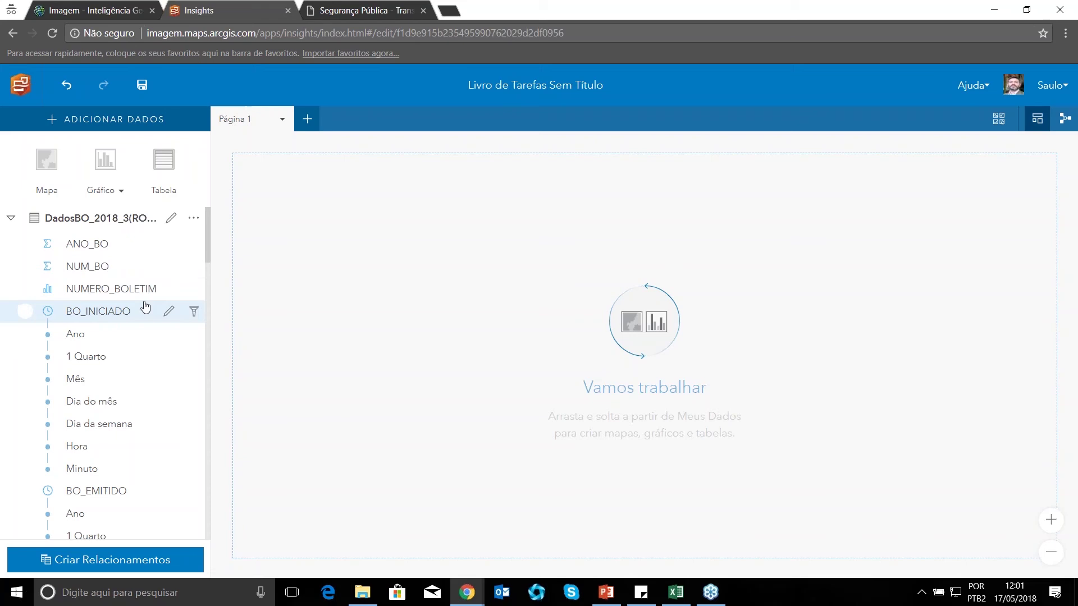
scroll(149, 291, "down", 5)
scroll(152, 291, "up", 3)
scroll(152, 291, "up", 2)
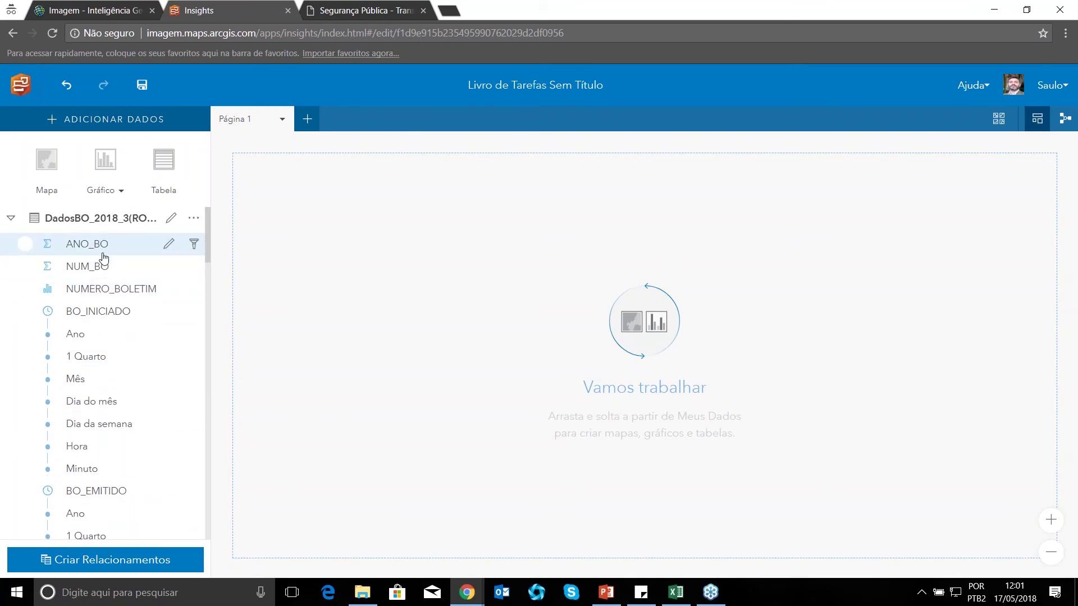
left_click(194, 218)
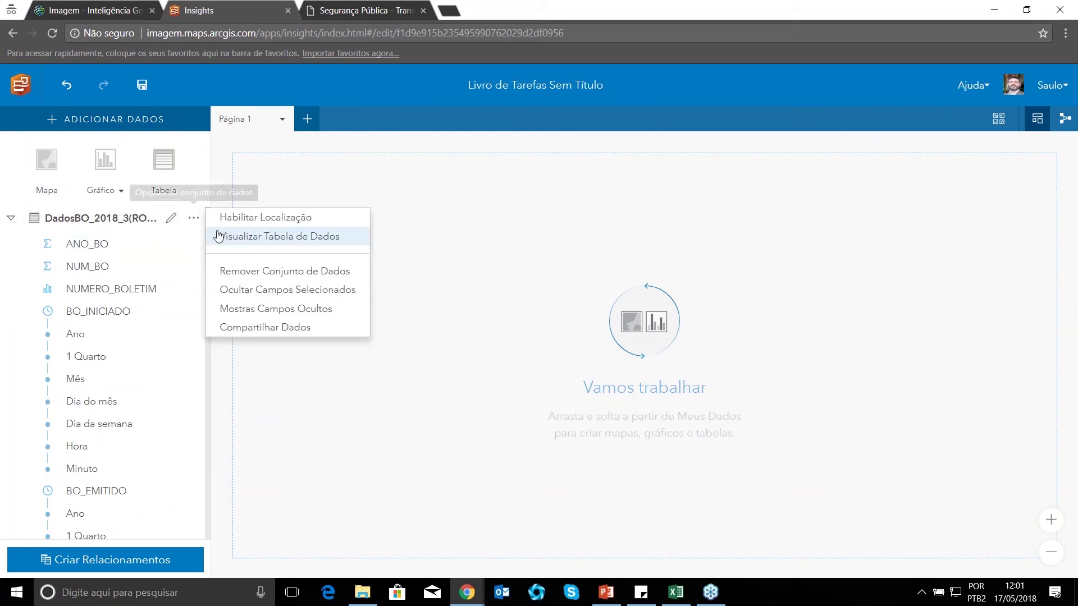
left_click(267, 223)
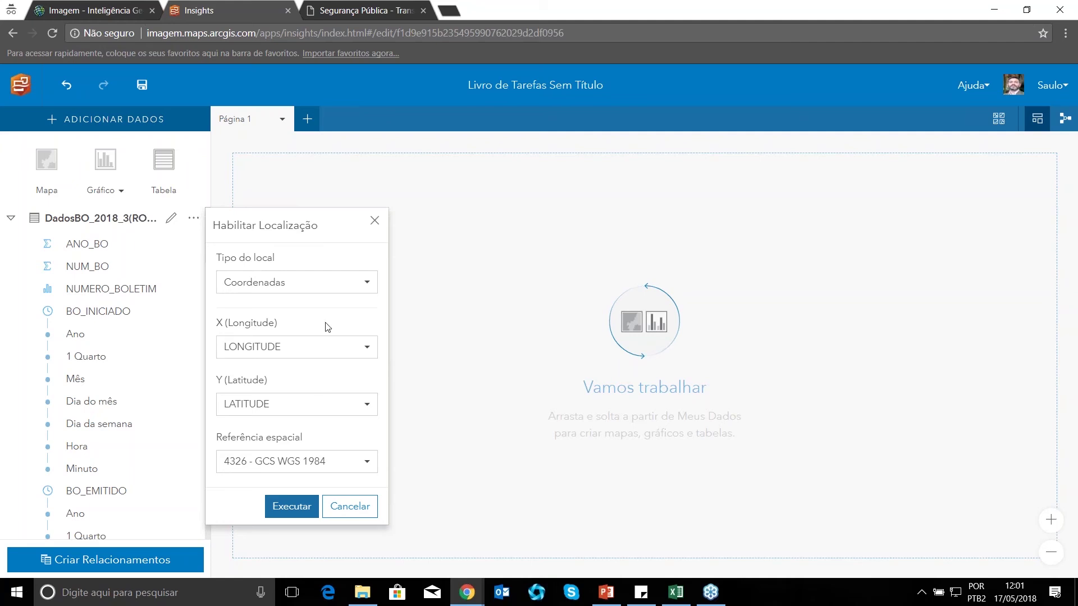
left_click(367, 282)
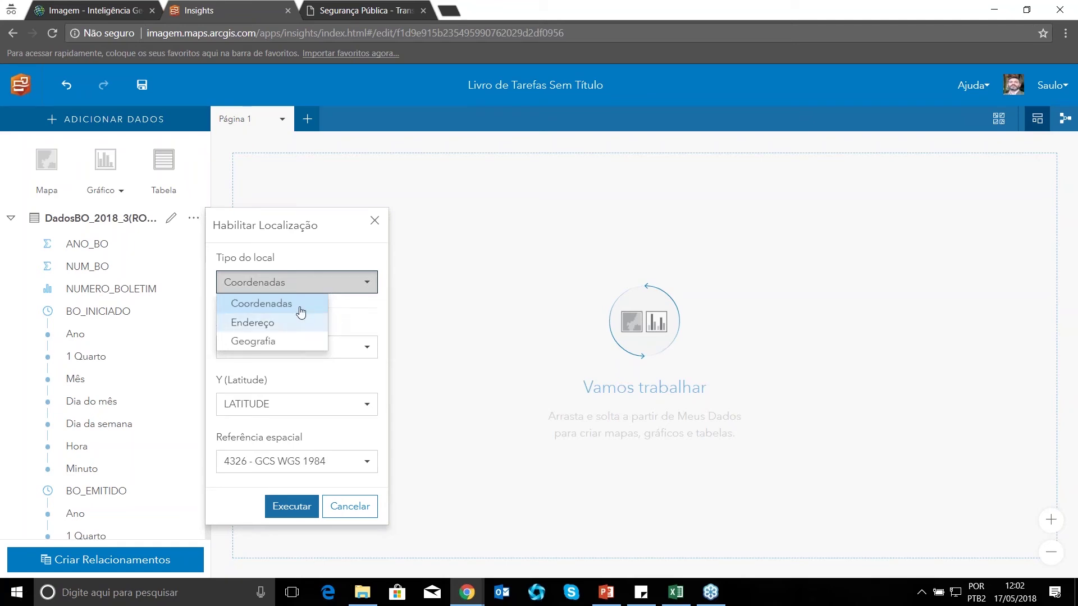
left_click(316, 264)
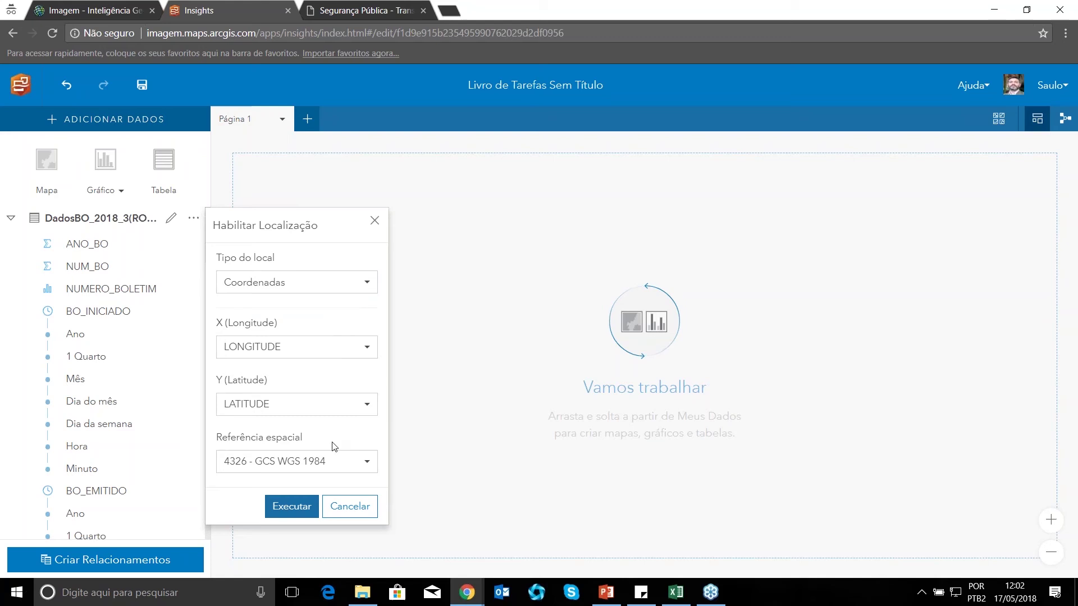
left_click(292, 506)
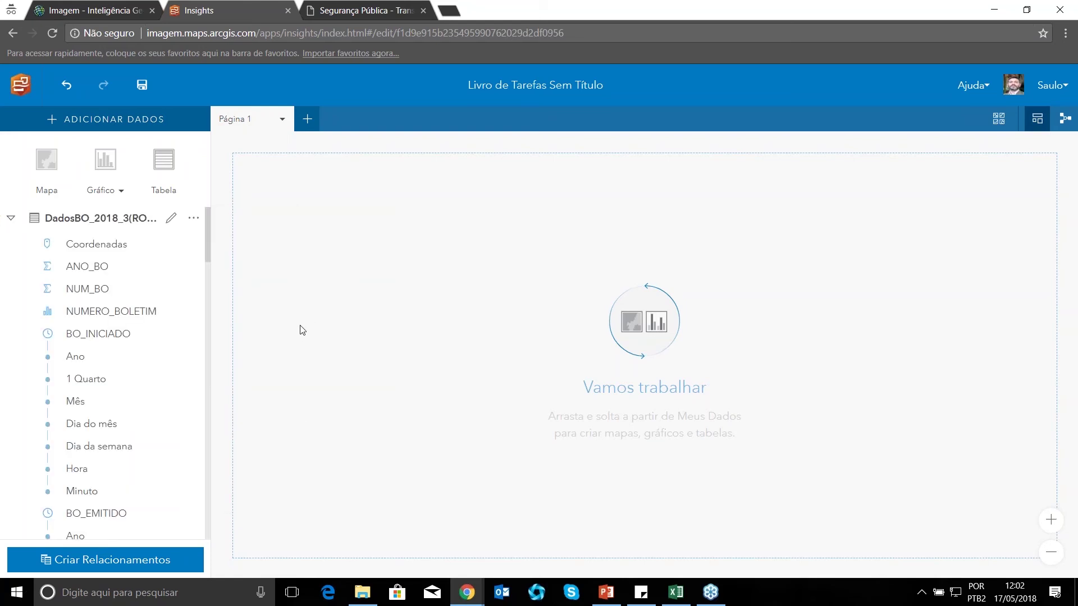
Create a map card from the robbery dataset's Coordenadas field and set its symbol type to Mapa de Aquecimento.
left_click(115, 251)
left_click_drag(115, 251, 236, 205)
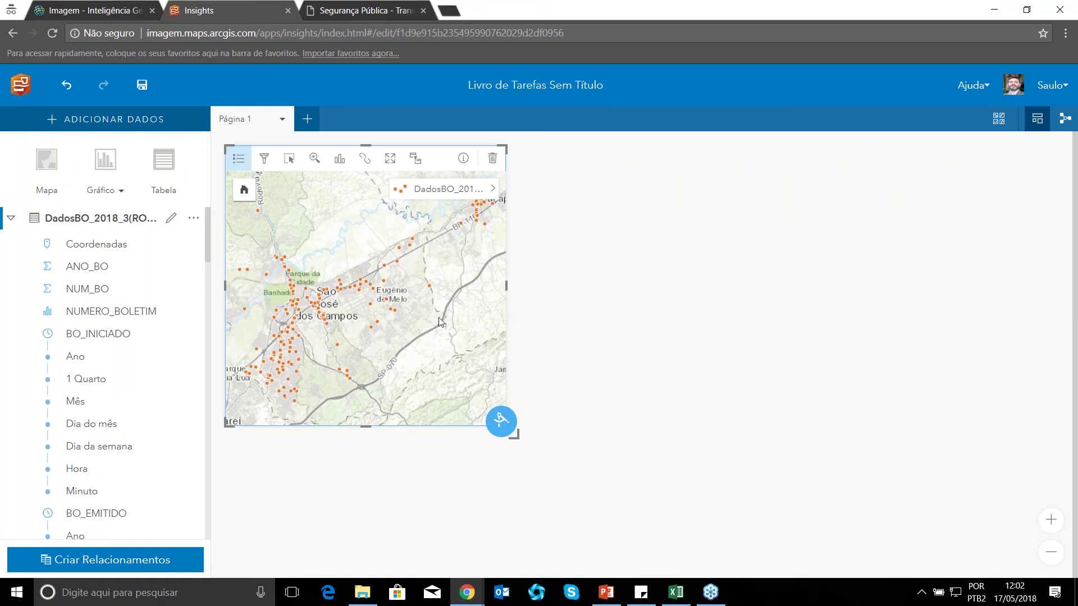
left_click(492, 188)
left_click(574, 184)
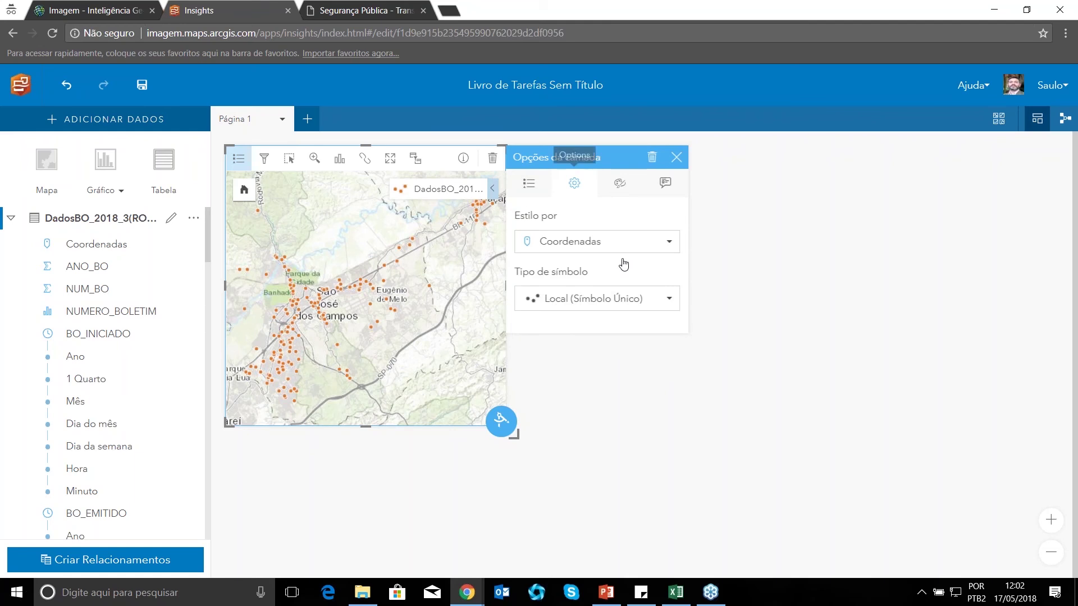
left_click(660, 306)
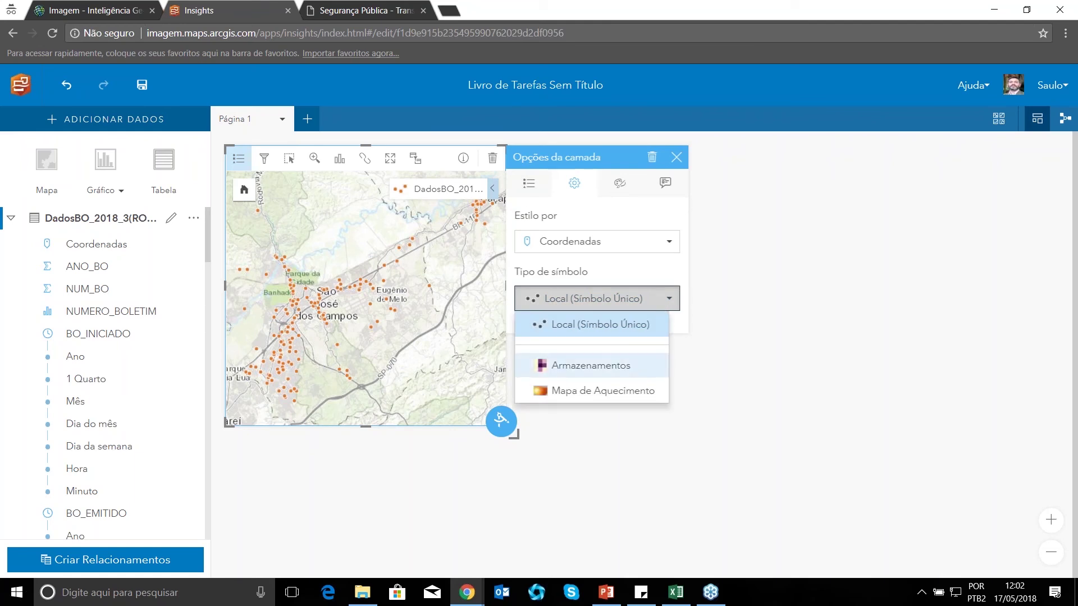
left_click(614, 390)
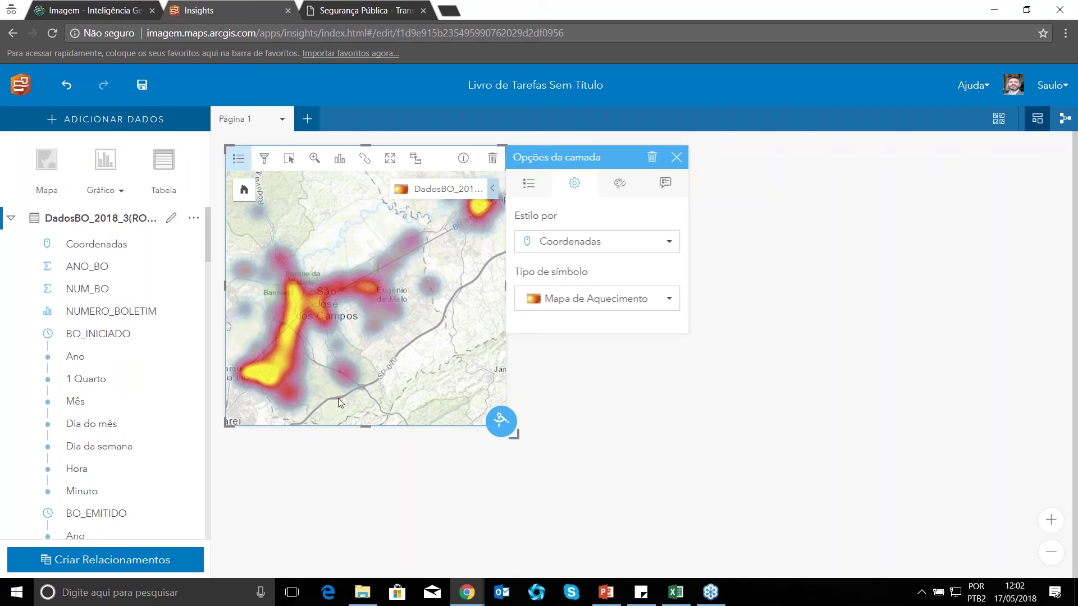
scroll(338, 399, "up", 3)
left_click_drag(378, 389, 436, 392)
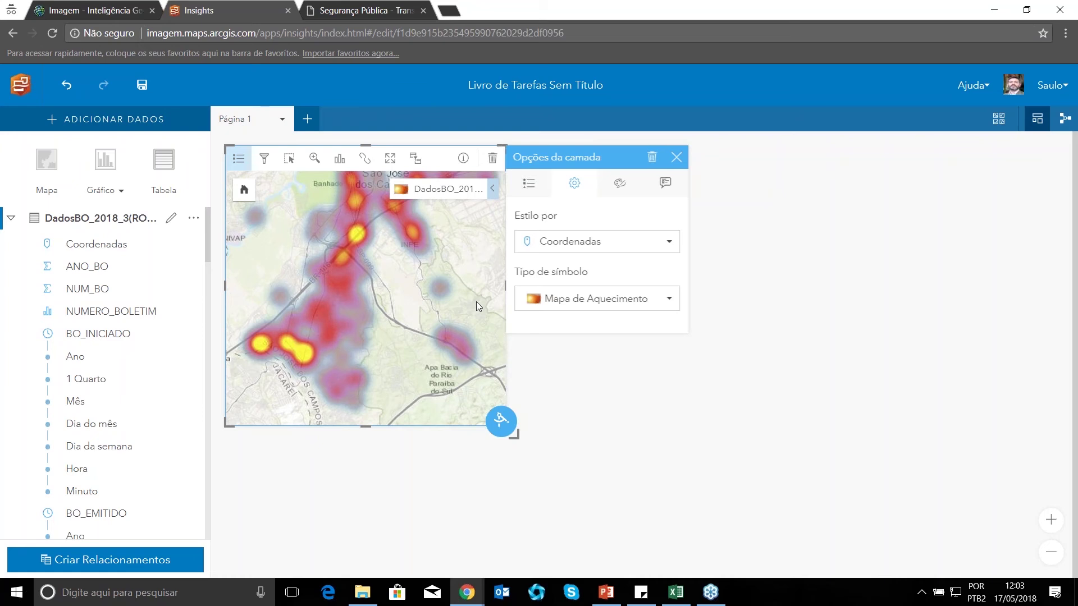
left_click(676, 164)
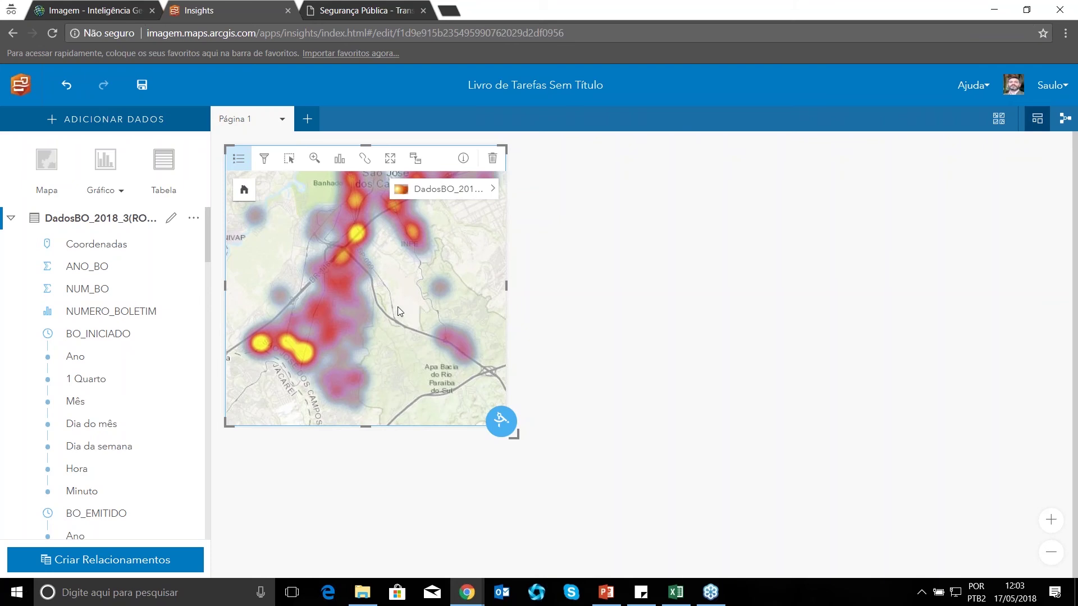
scroll(396, 307, "down", 2)
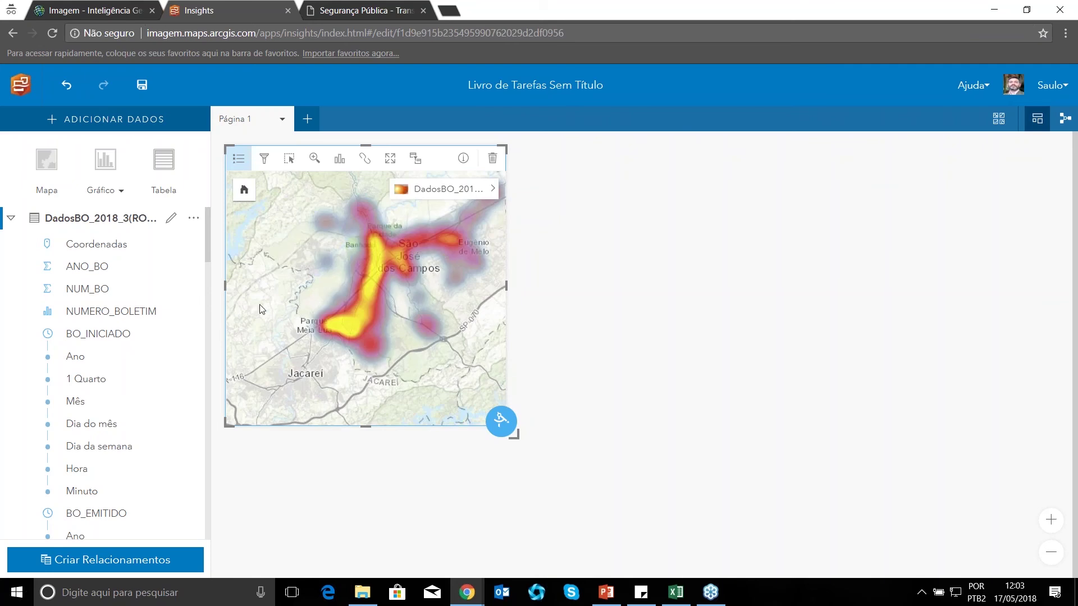
left_click_drag(260, 308, 253, 332)
Search the content for "bairros" and add the BairrosSJC layer to the page.
left_click(123, 119)
left_click(538, 107)
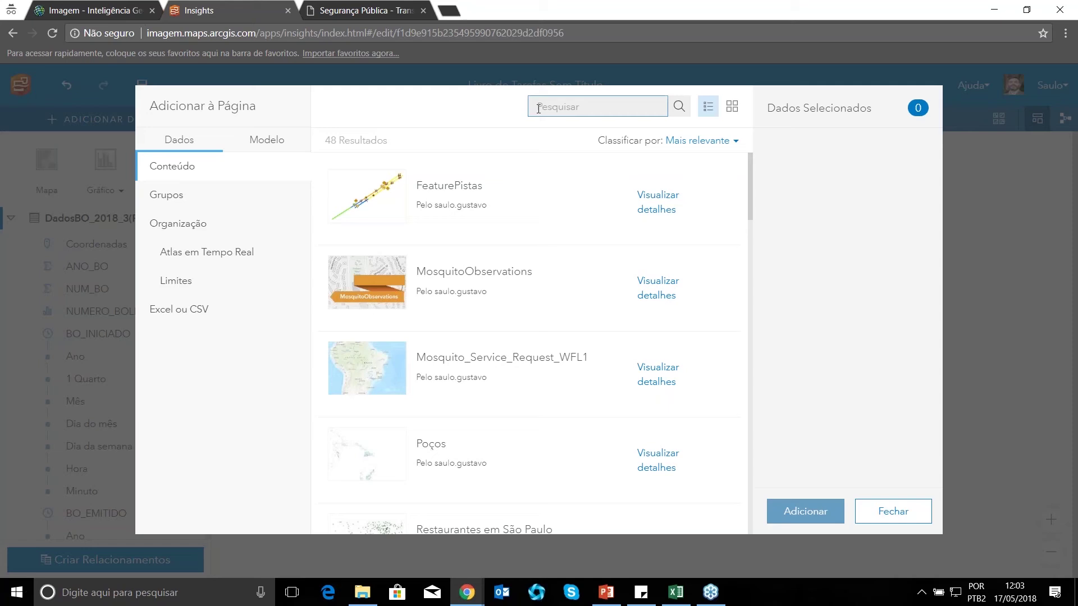
type("pa")
type("iroos")
key("BackSpace")
key("BackSpace")
key("BackSpace")
key("BackSpace")
type("rros")
key("Return")
left_click(436, 212)
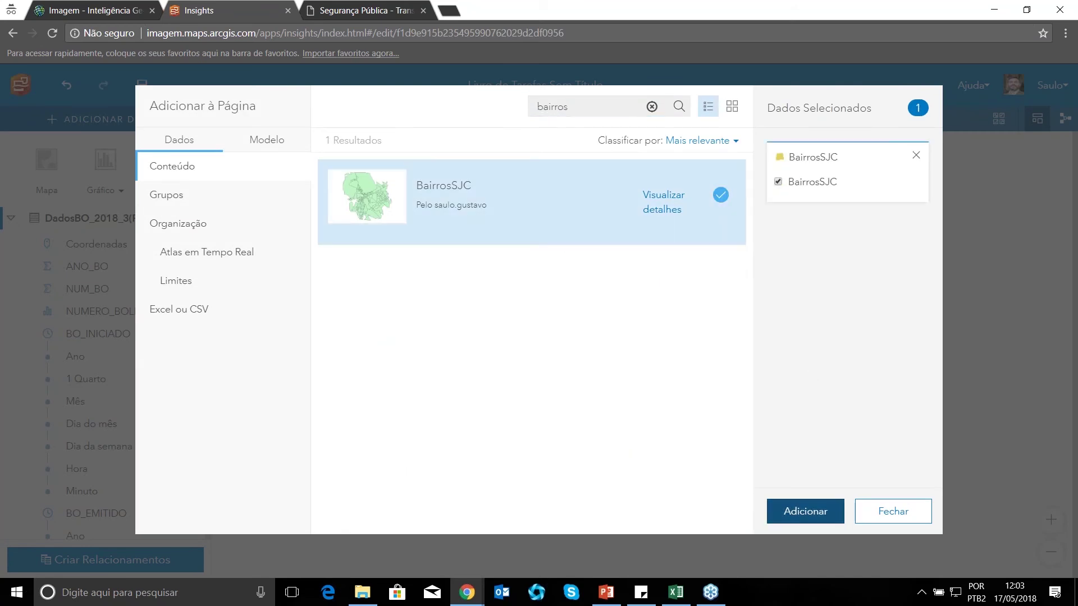
left_click(800, 512)
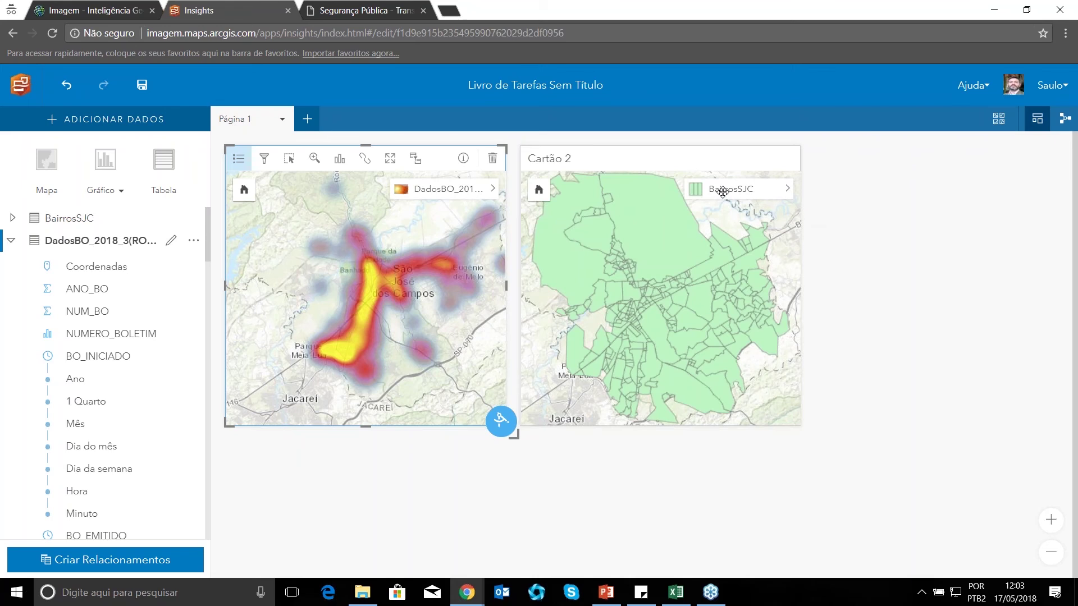
Run a spatial aggregation of the robberies in Cartão 1 by the BairrosSJC areas and inspect the counts of individual neighbourhoods.
left_click_drag(724, 189, 311, 353)
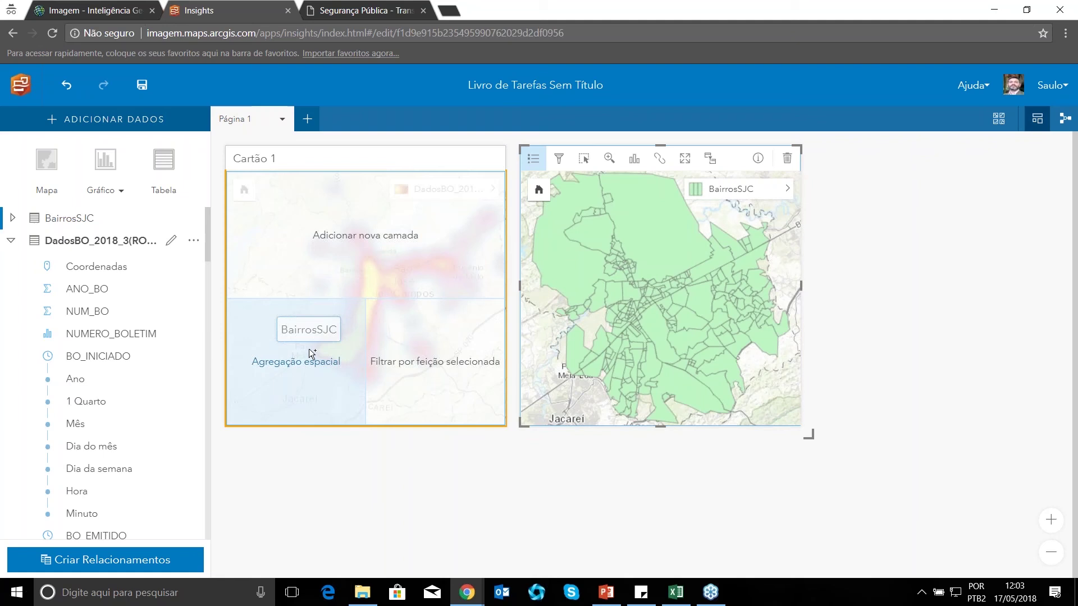
left_click_drag(311, 353, 311, 352)
left_click(637, 443)
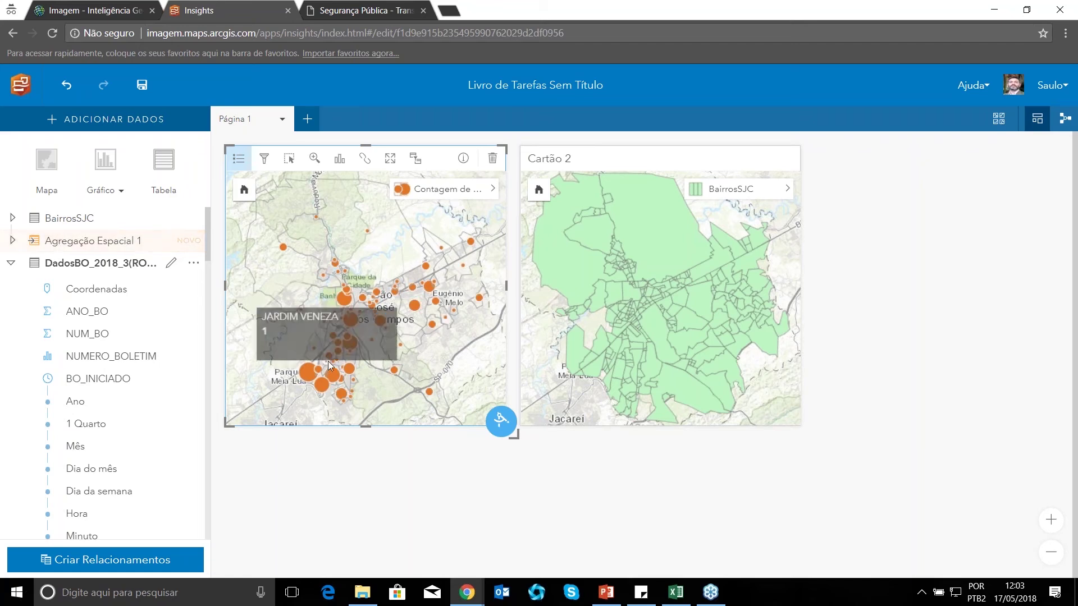
mouse_move(347, 321)
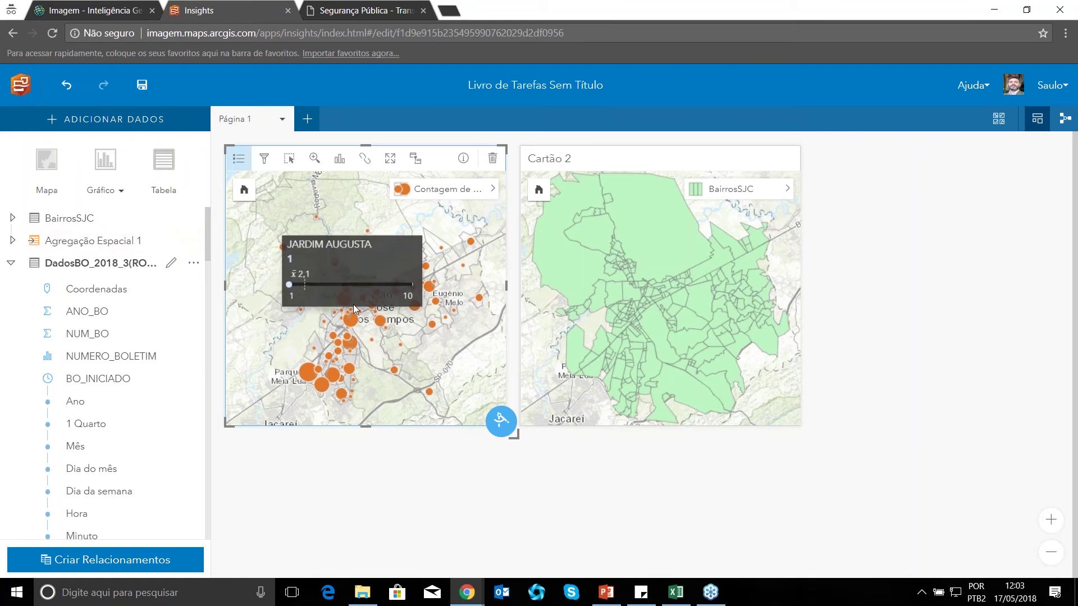
mouse_move(344, 301)
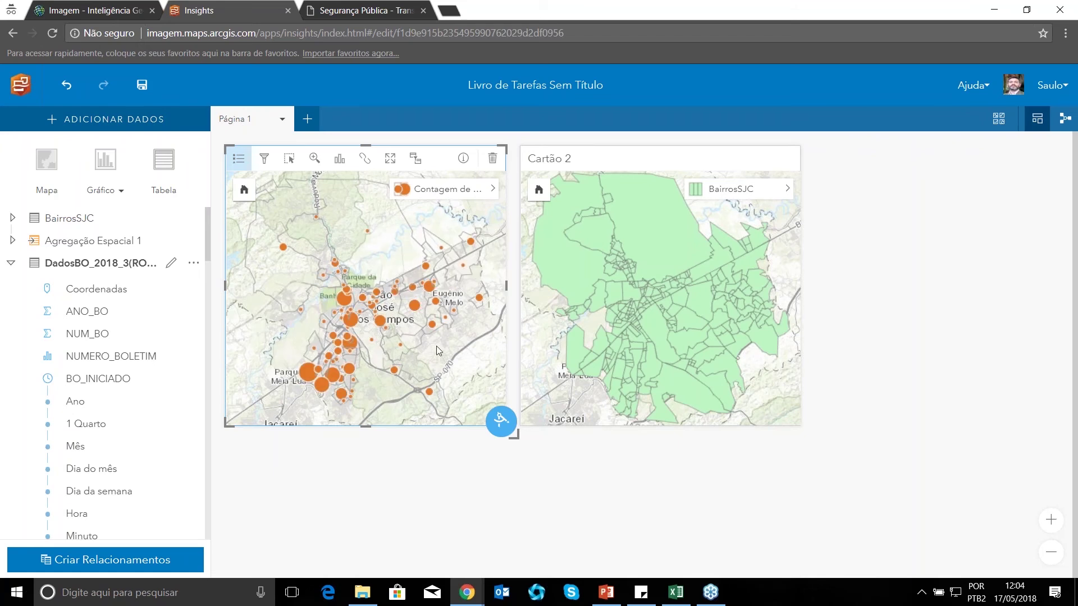
Delete the BairrosSJC map card, Cartão 2, and select the aggregated robbery map card.
left_click(737, 160)
left_click(787, 159)
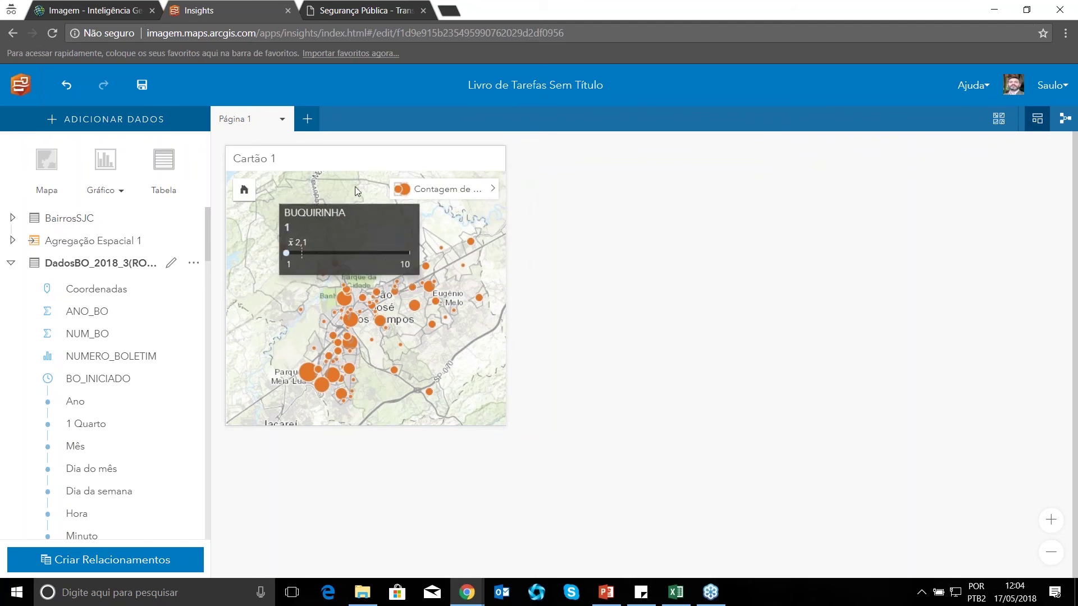
left_click(368, 161)
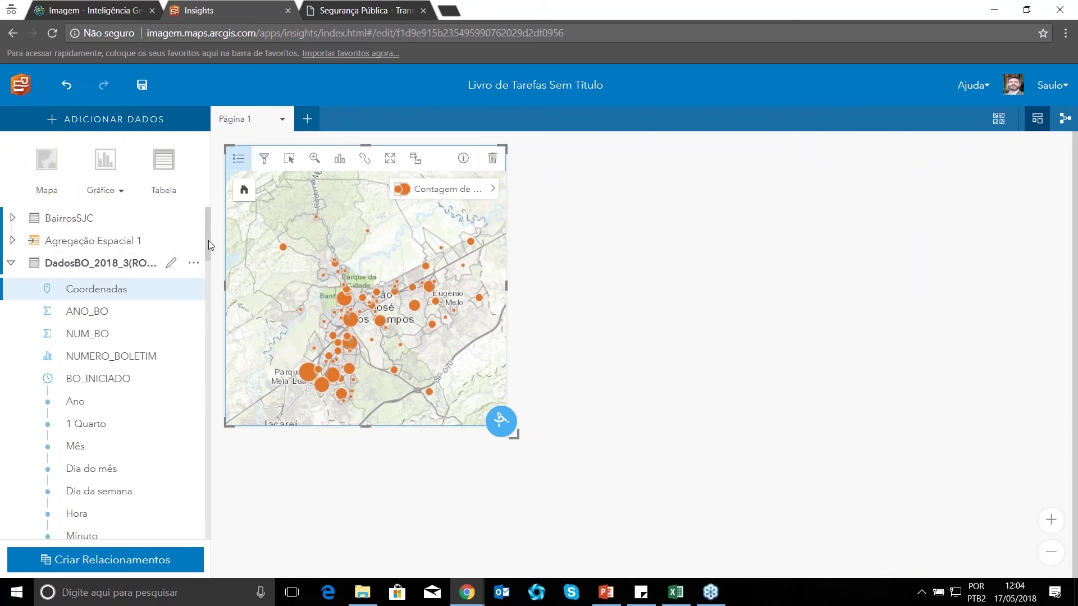
Chart the robberies over time from the DATAOCORRENCIA field, inspect the peak, and delete the chart card.
left_click_drag(209, 242, 209, 307)
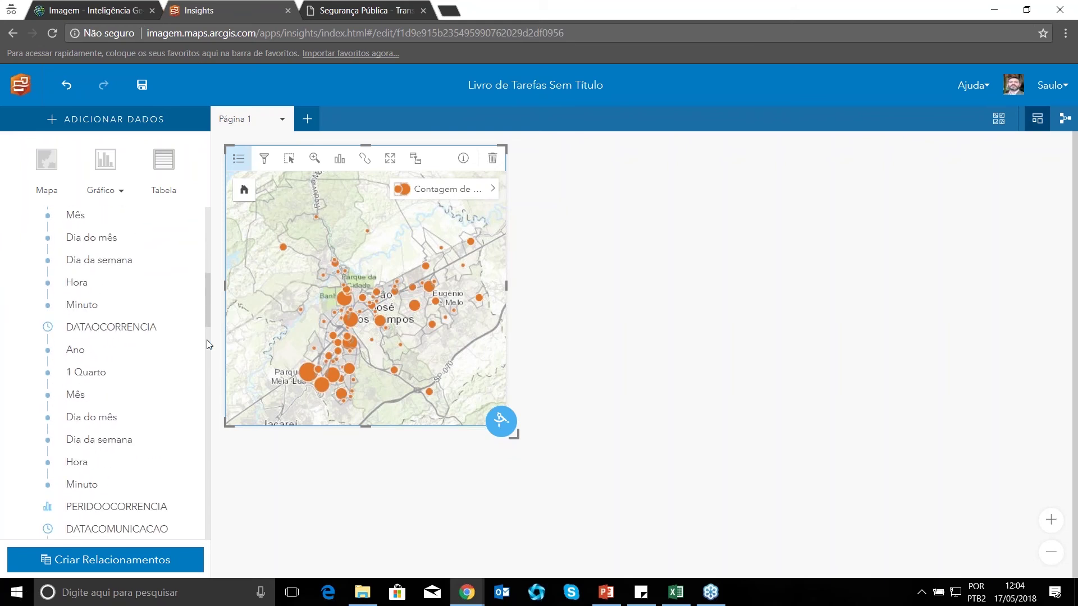
left_click(115, 331)
mouse_move(115, 331)
left_mouse_down()
mouse_move(233, 321)
mouse_move(698, 324)
mouse_move(665, 202)
left_mouse_up()
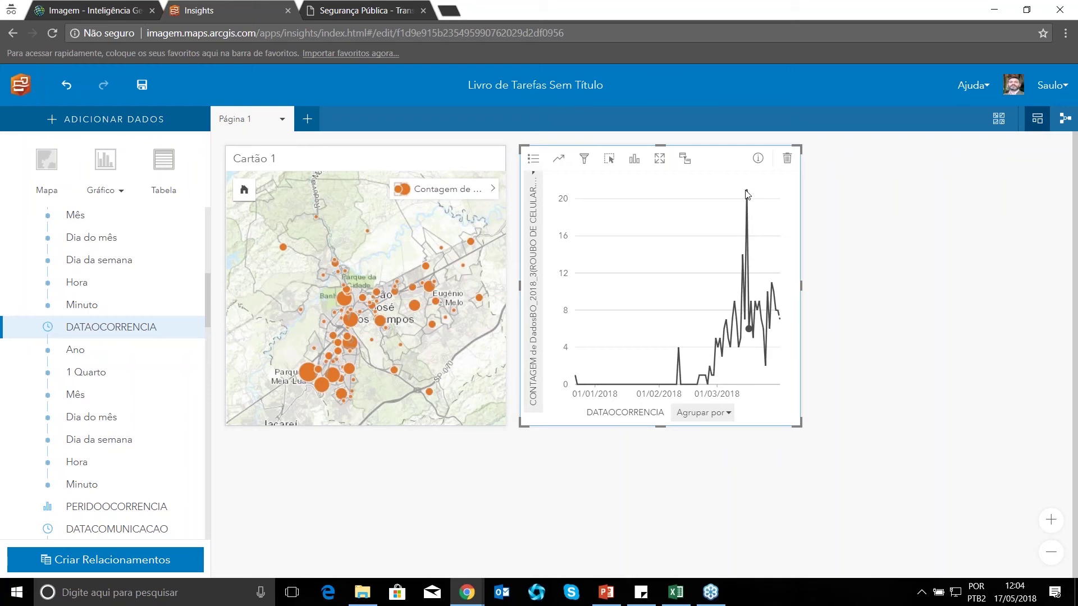
mouse_move(747, 193)
left_click(787, 158)
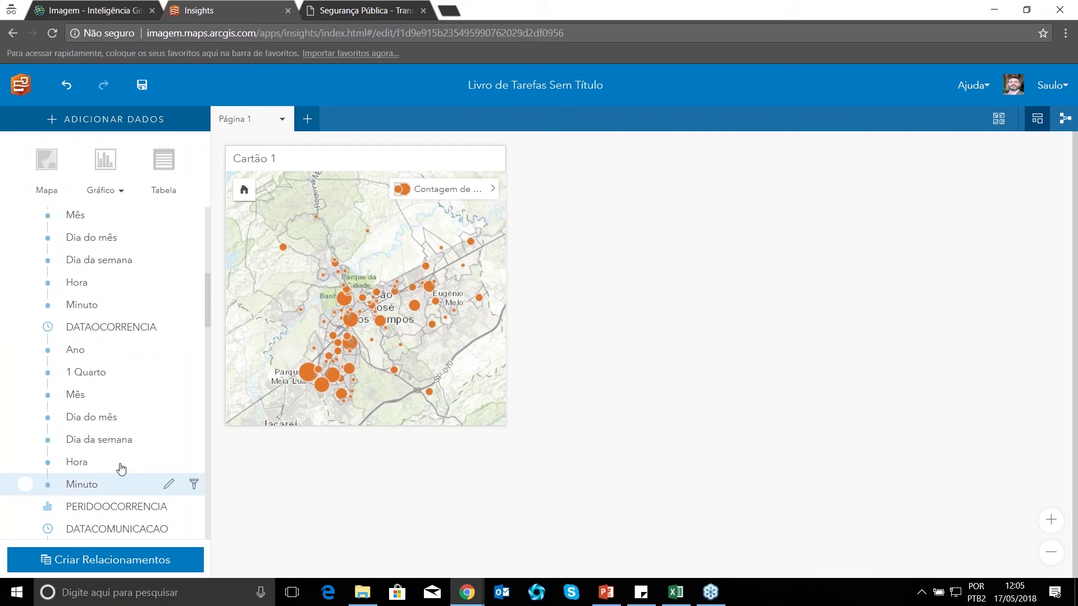
Create a column chart card from the PERIDOOCORRENCIA field beside the map and change its visualization to Treemap.
scroll(97, 362, "down", 1)
scroll(112, 365, "down", 2)
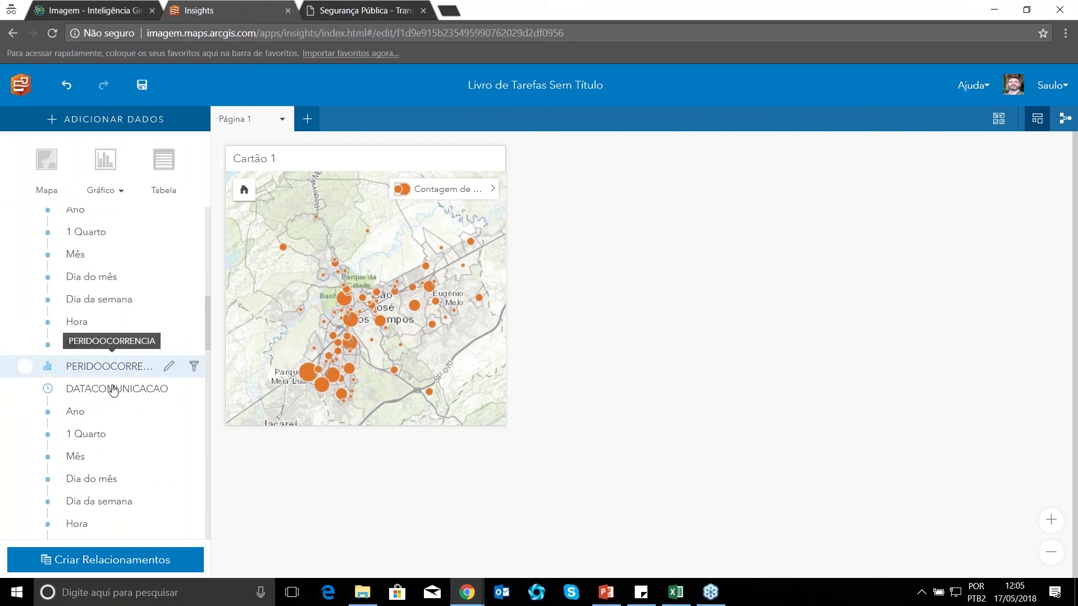
left_click(85, 374)
left_click_drag(85, 373, 263, 405)
left_click_drag(316, 433, 371, 580)
left_click_drag(445, 454, 749, 249)
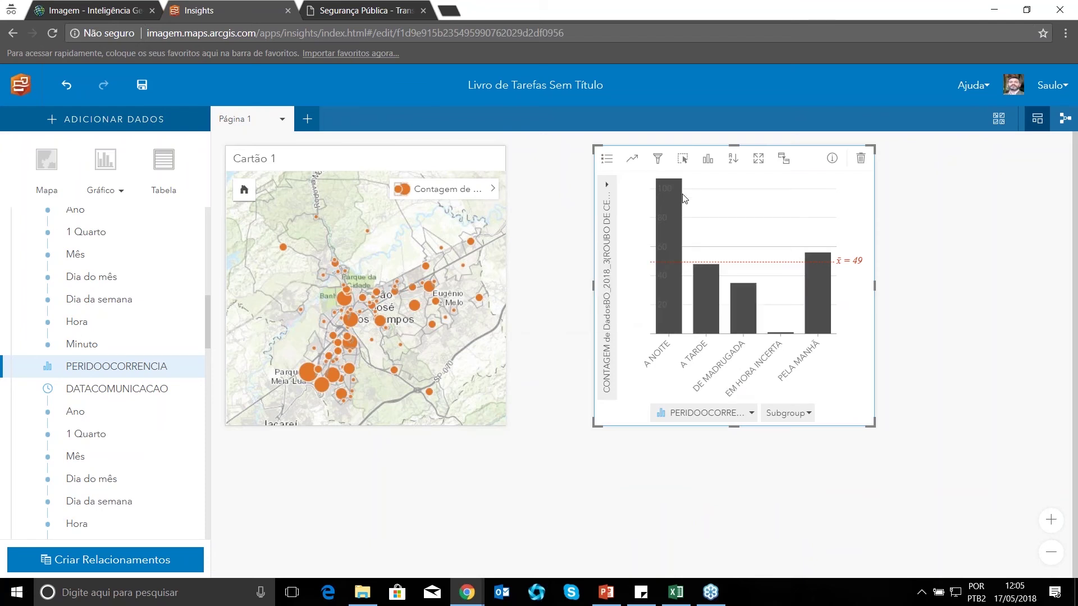
left_click(708, 163)
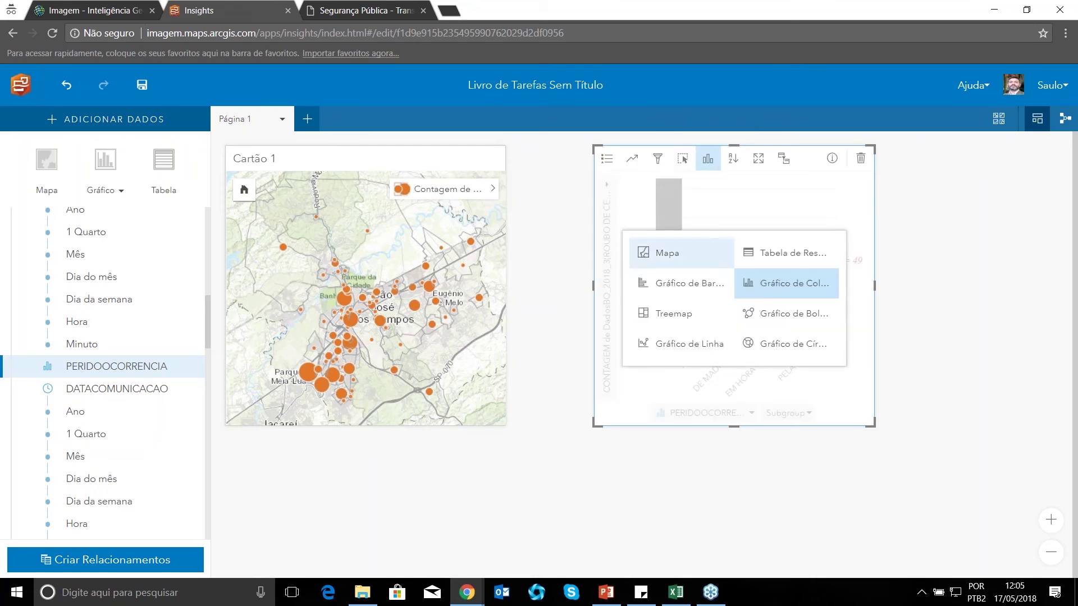
left_click(767, 312)
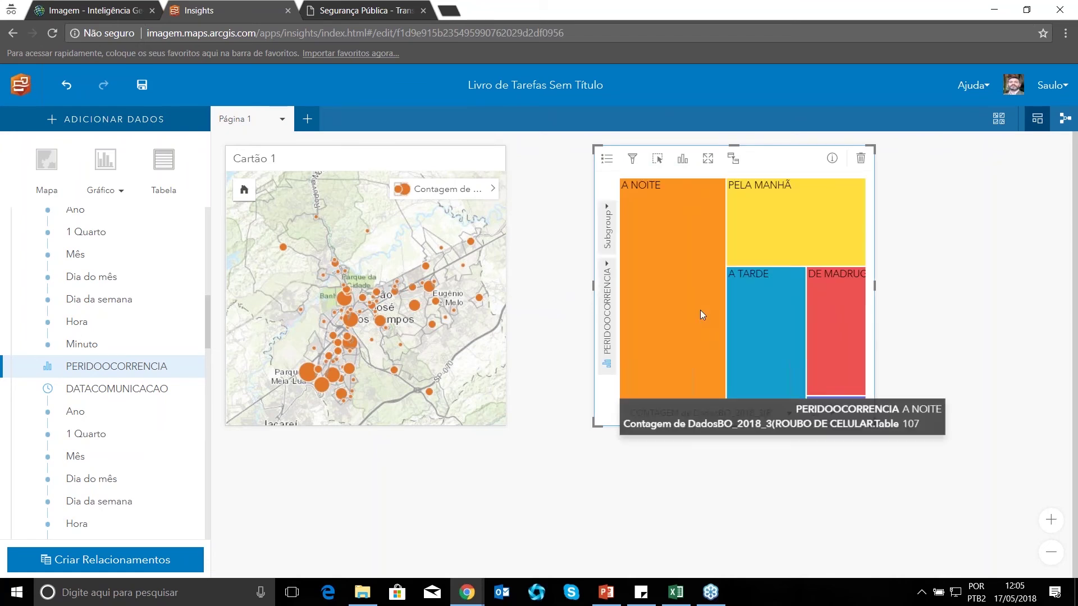
Select the treemap periods A NOITE, PELA MANHÃ, A TARDE and DE MADRUGADA one by one to check the map's response.
left_click(682, 298)
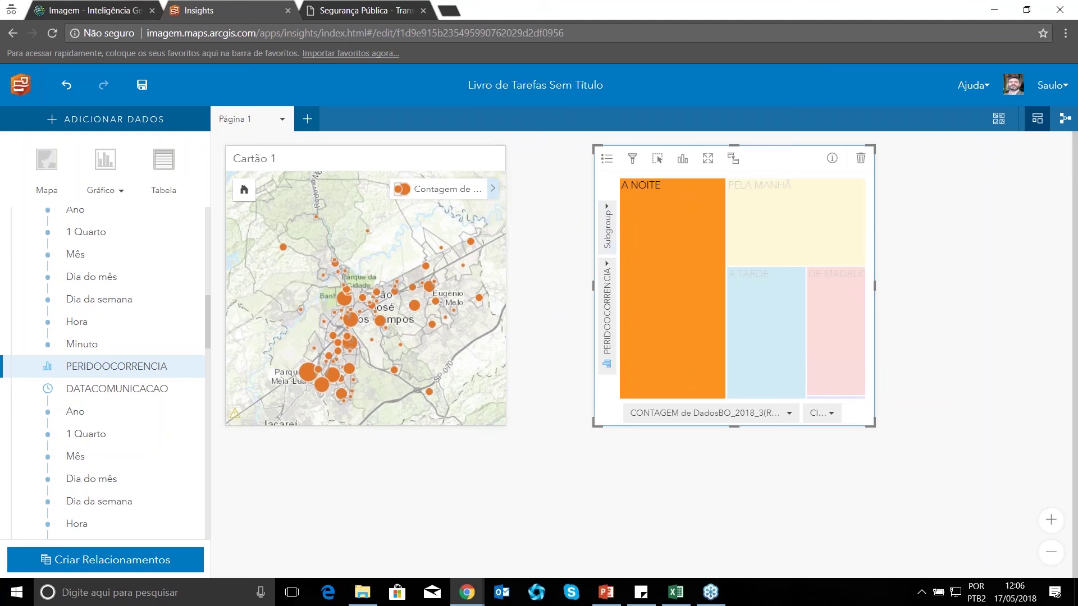
left_click(777, 229)
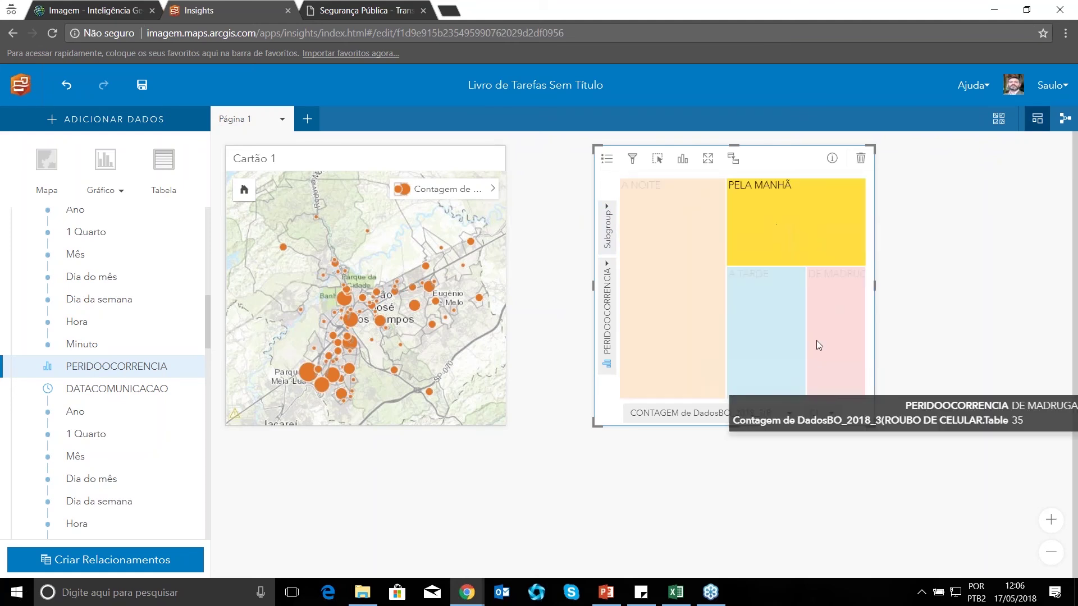
left_click(750, 298)
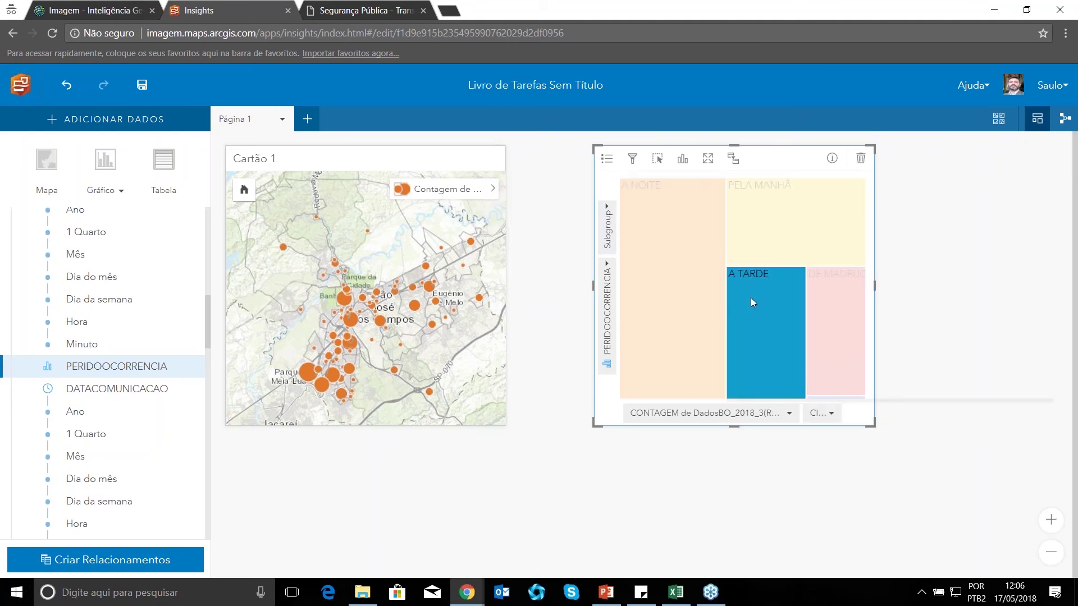
left_click(824, 310)
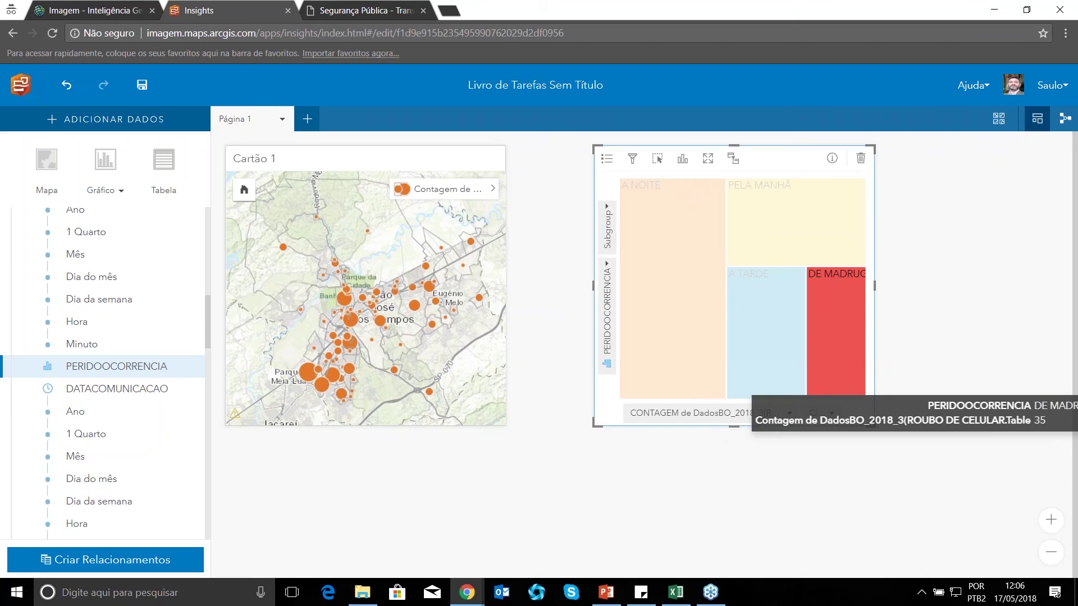
Replace the aggregated count layer in Cartão 1 with the robbery dataset's Coordenadas field.
left_click(493, 189)
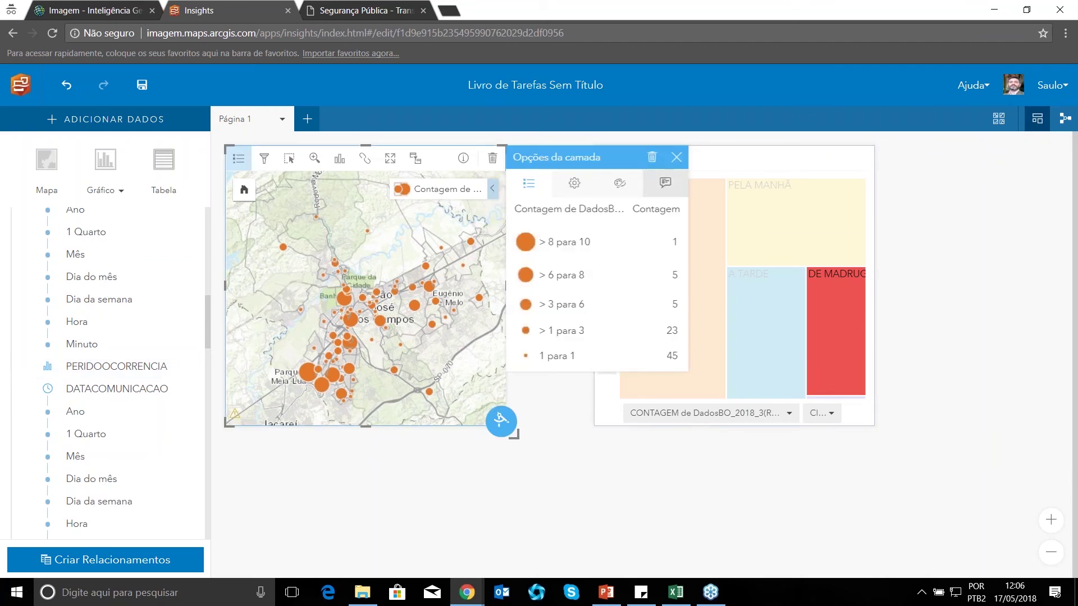
left_click(652, 159)
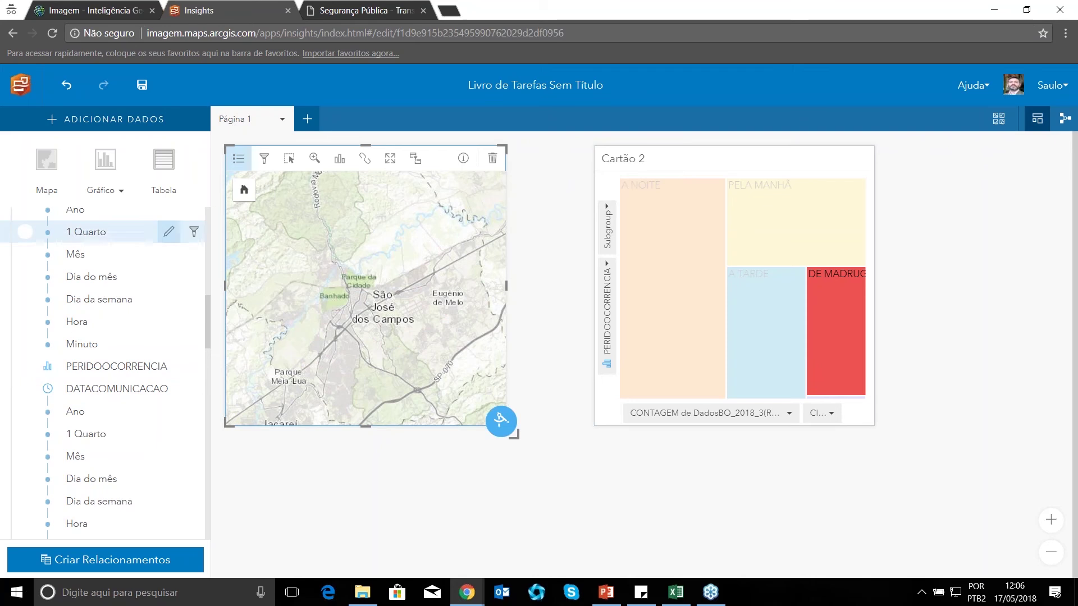
scroll(182, 234, "up", 7)
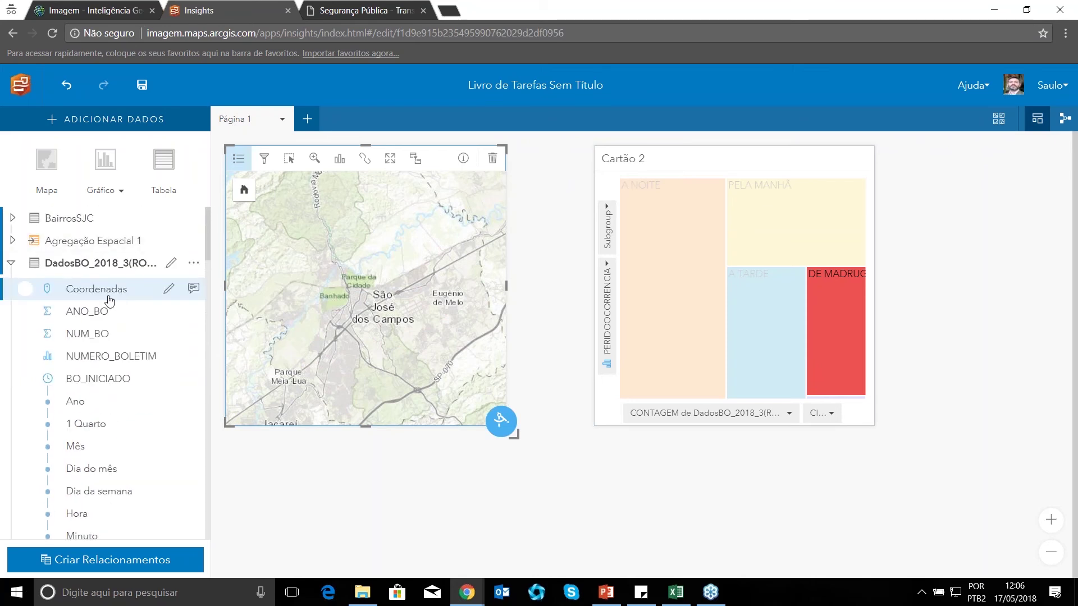
left_click(122, 298)
left_click_drag(122, 298, 490, 277)
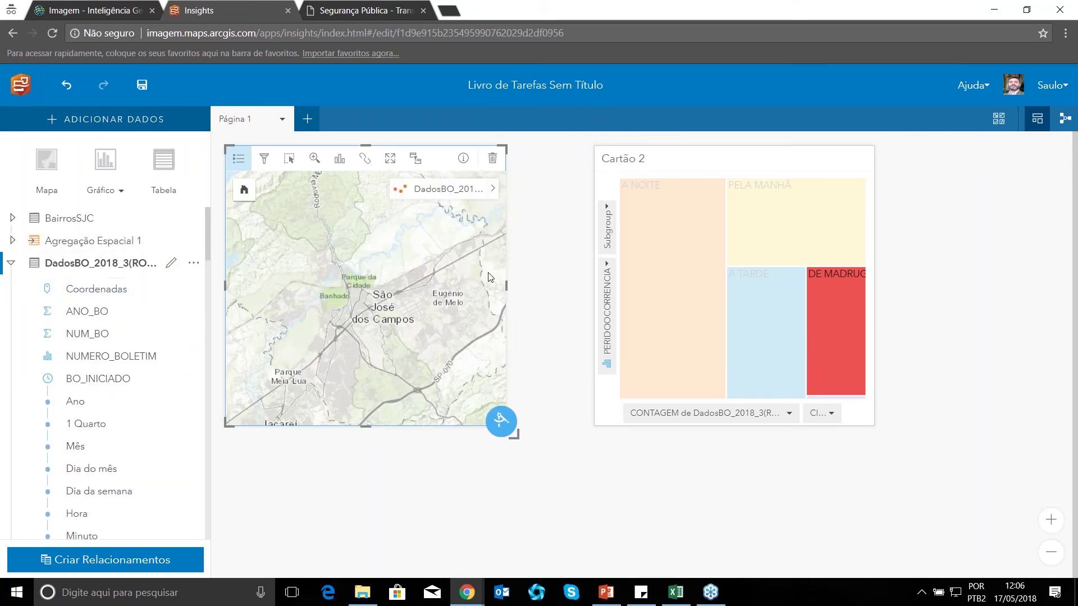
Select A NOITE in the treemap and set the robbery map layer's symbol type to Mapa de Aquecimento.
left_click(671, 238)
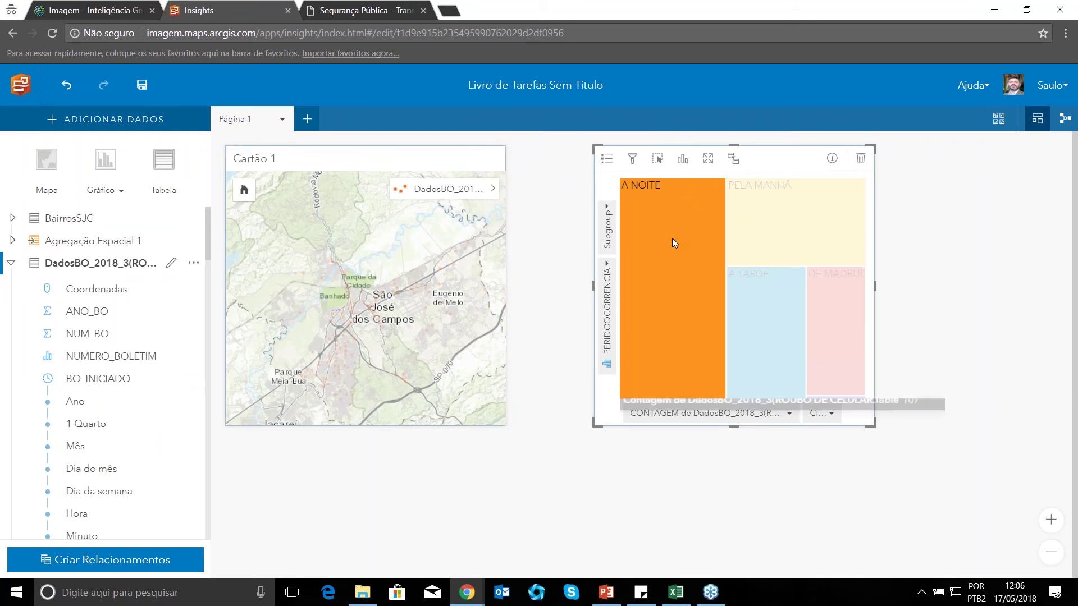
left_click(494, 193)
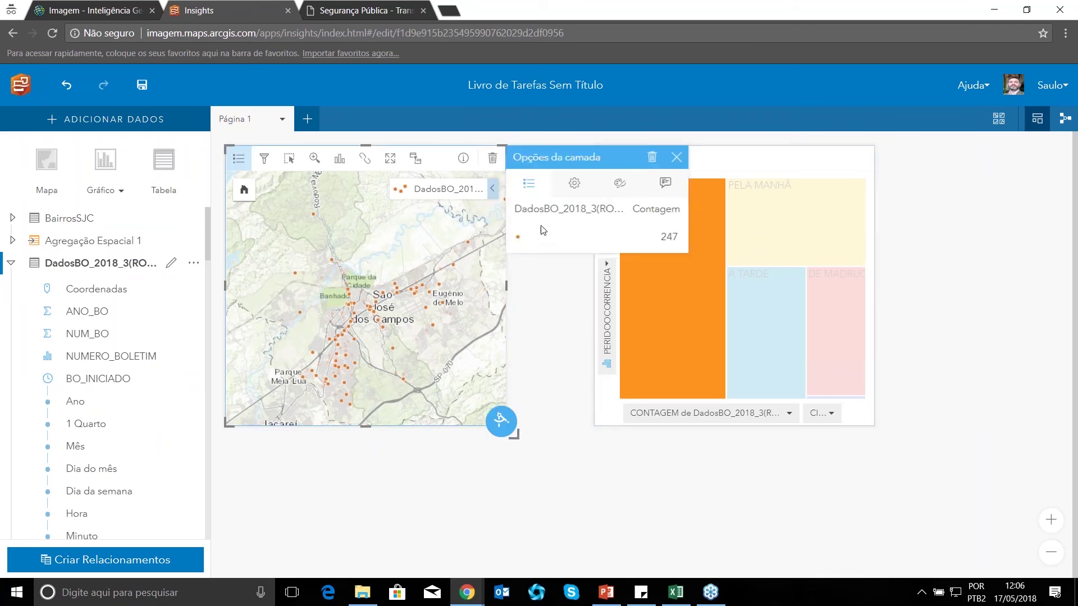
left_click(574, 183)
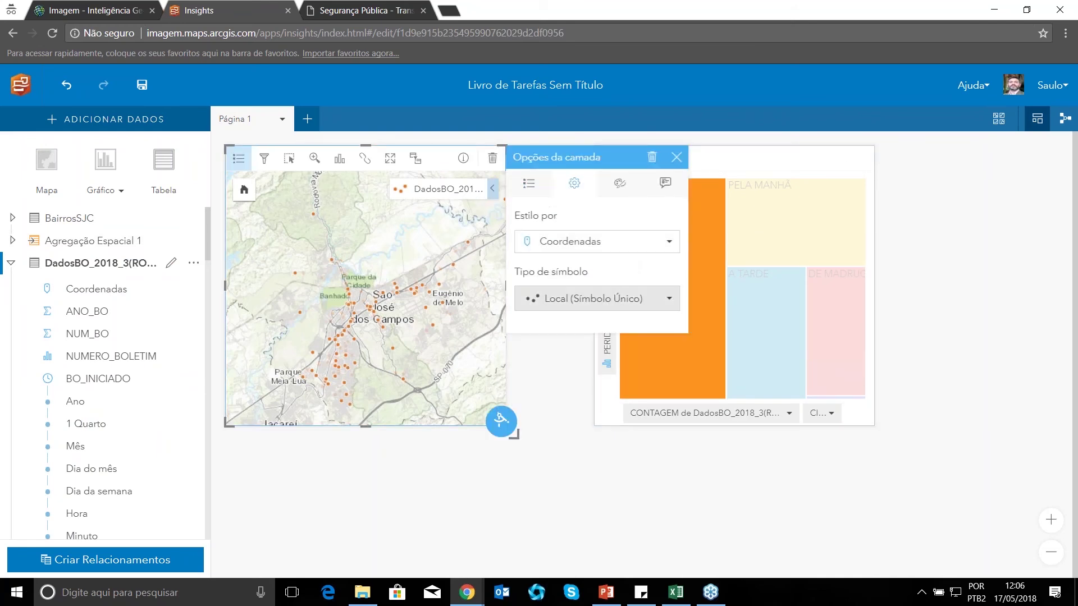
left_click(662, 302)
left_click(567, 391)
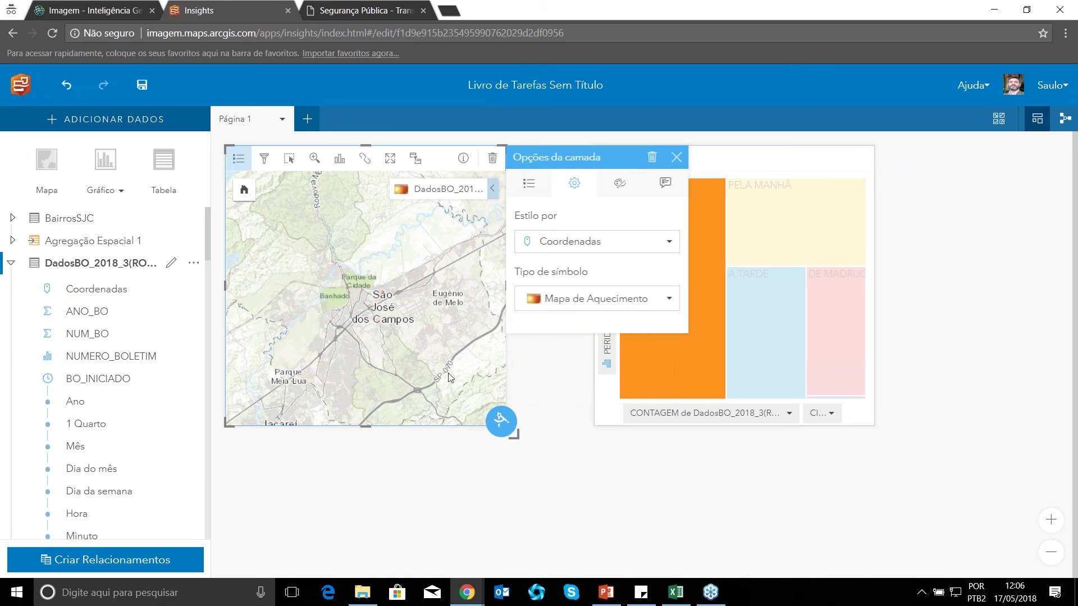
left_click(677, 157)
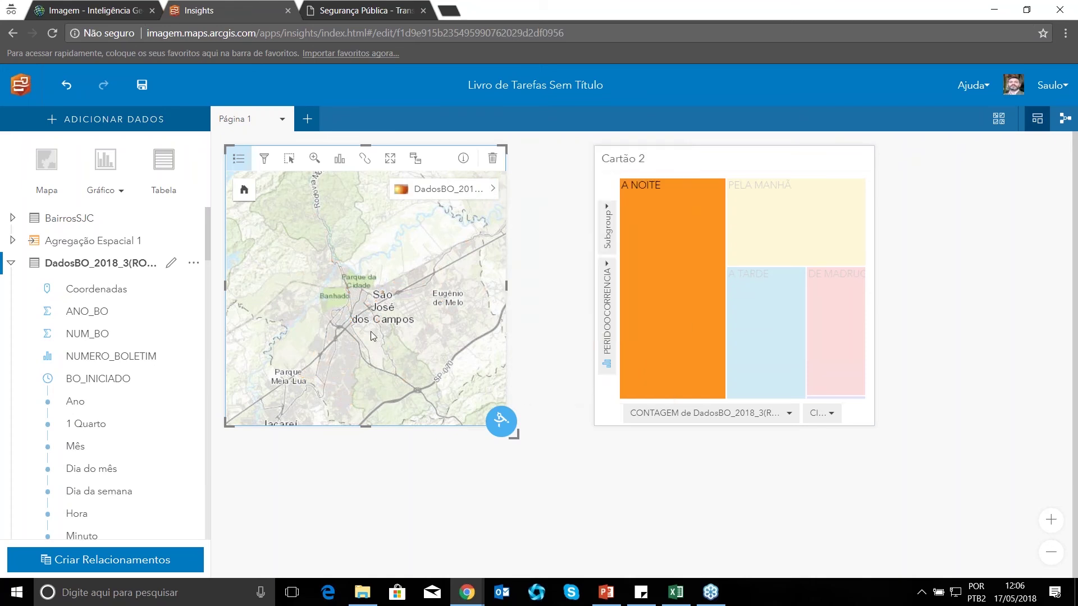
mouse_move(370, 336)
left_mouse_down()
mouse_move(392, 335)
mouse_move(378, 327)
left_mouse_up()
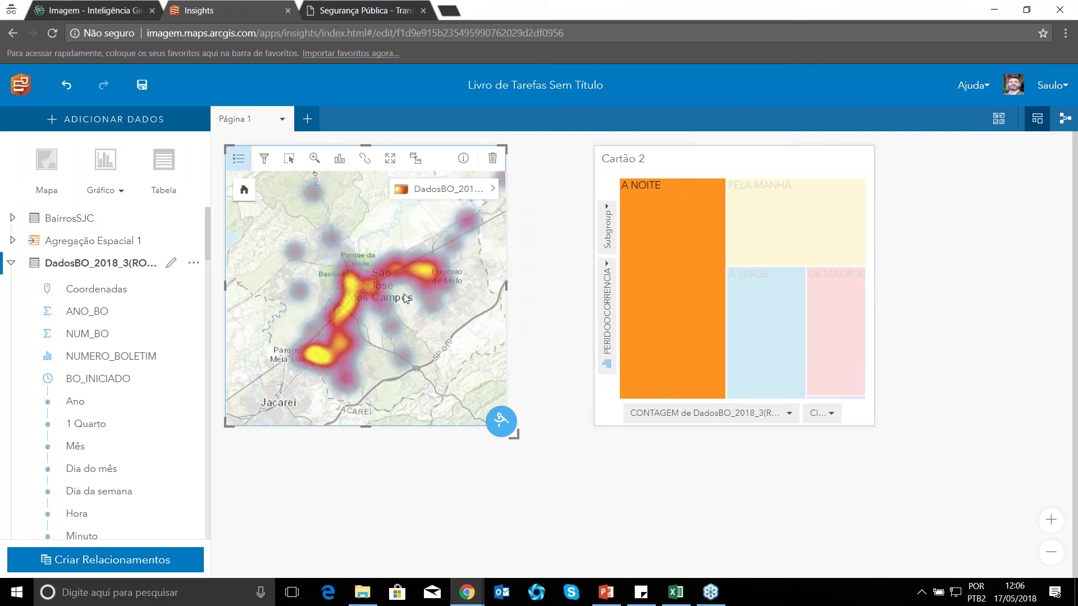
Compare the robbery heat map with no period selected and for A NOITE, PELA MANHÃ and A TARDE, ending on A NOITE.
left_click(679, 283)
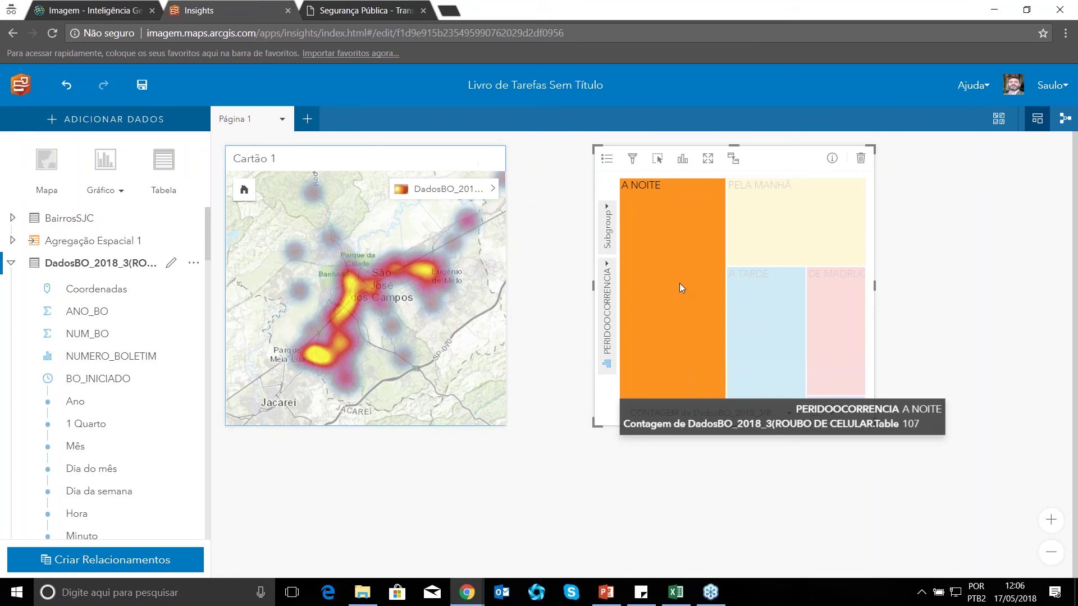
left_click(679, 283)
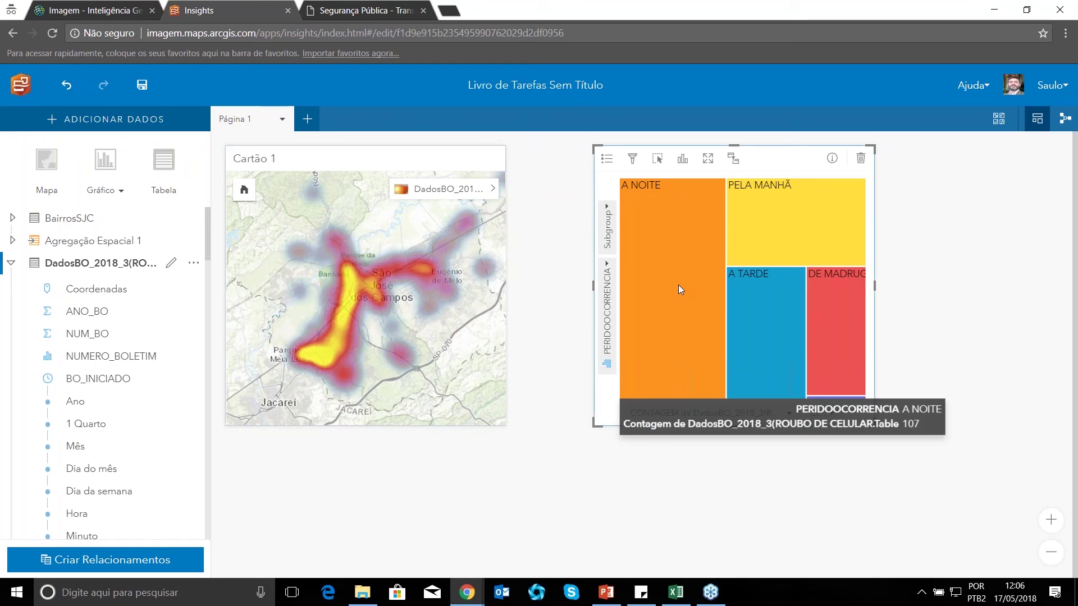
left_click(676, 281)
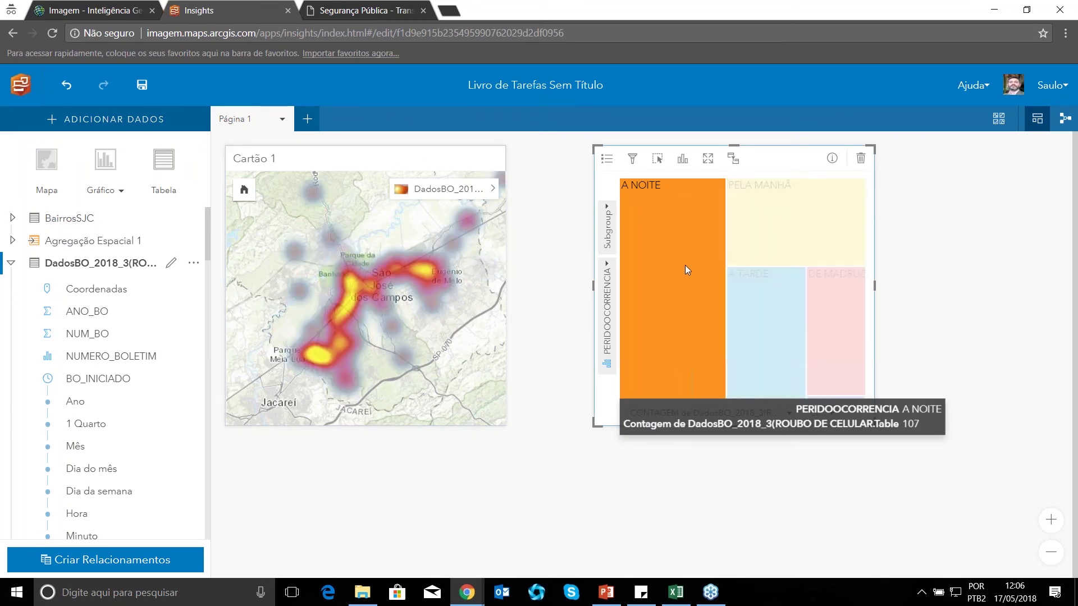
left_click(767, 229)
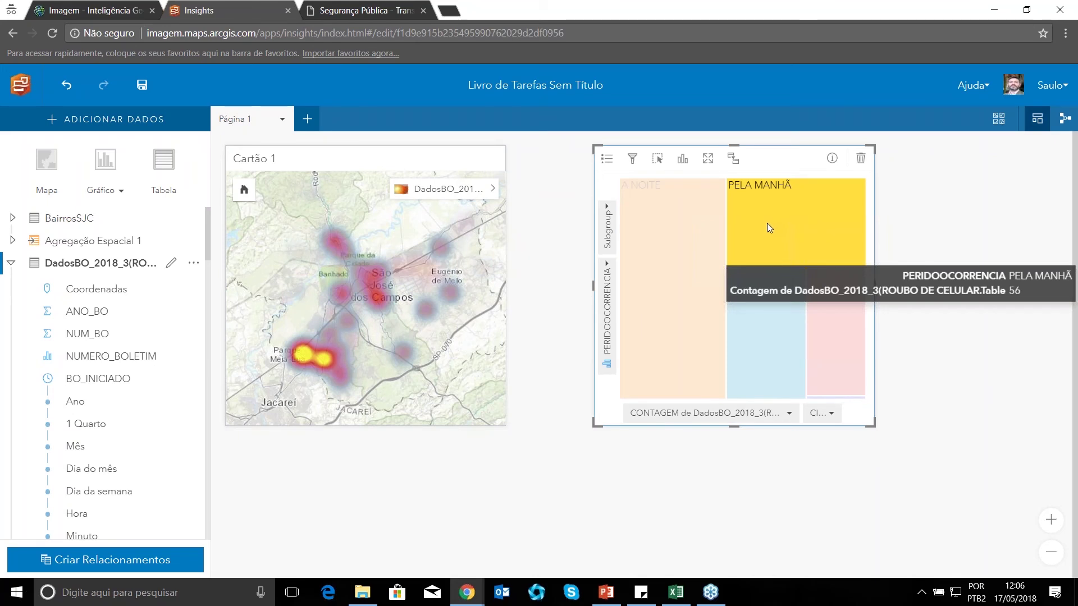
left_click(763, 326)
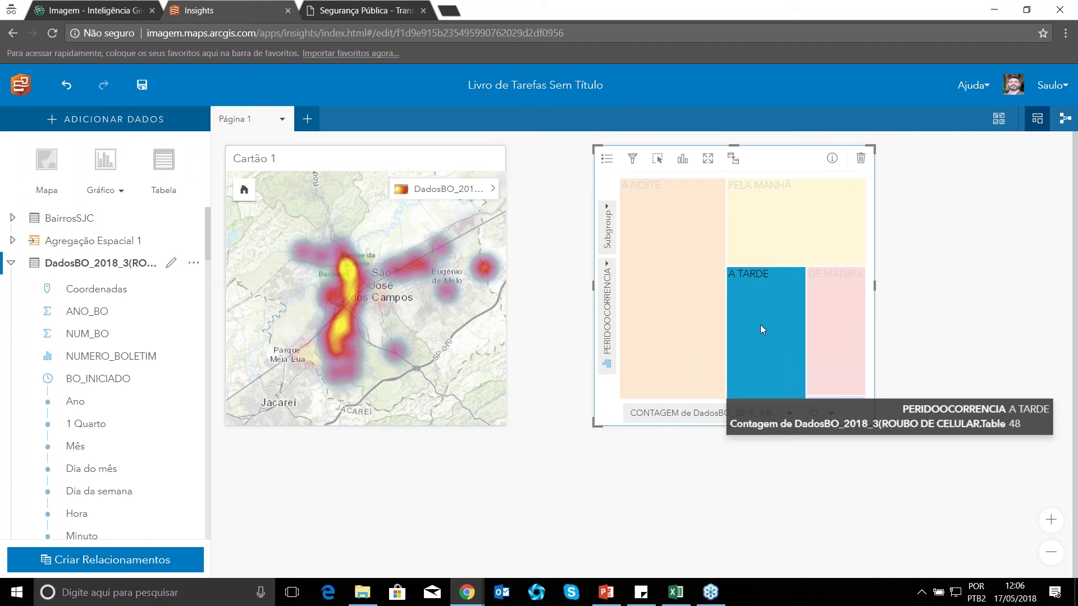
left_click(711, 325)
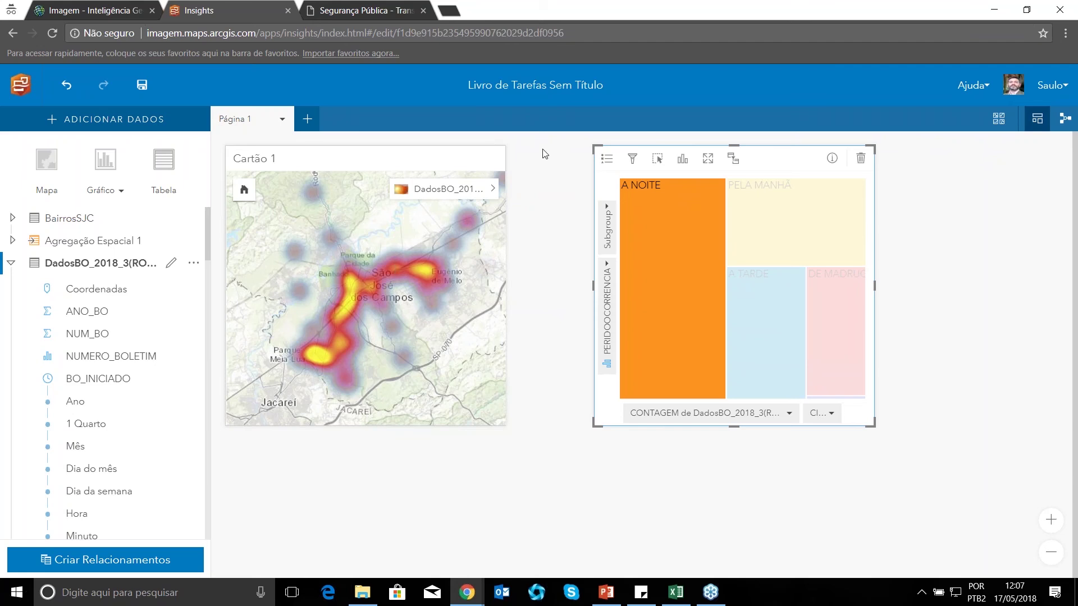
Create a new page with the DelegaciasFev layer, found by searching the content for "delega".
left_click(310, 121)
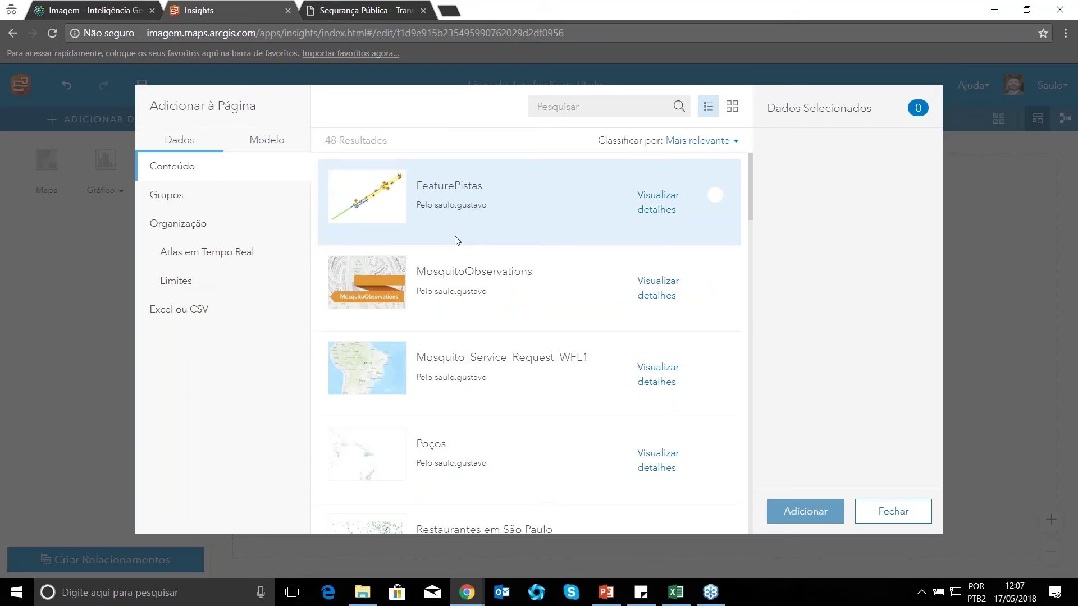
left_click(581, 109)
type("bairro")
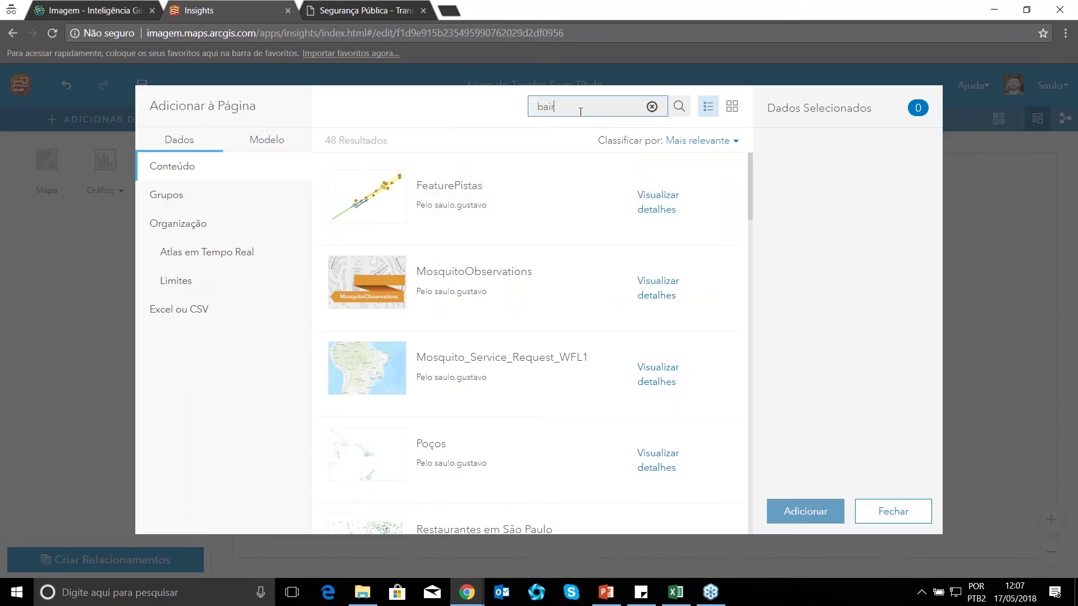
key("BackSpace")
key("BackSpace")
key("BackSpace")
key("BackSpace")
key("BackSpace")
key("BackSpace")
type("delega")
key("BackSpace")
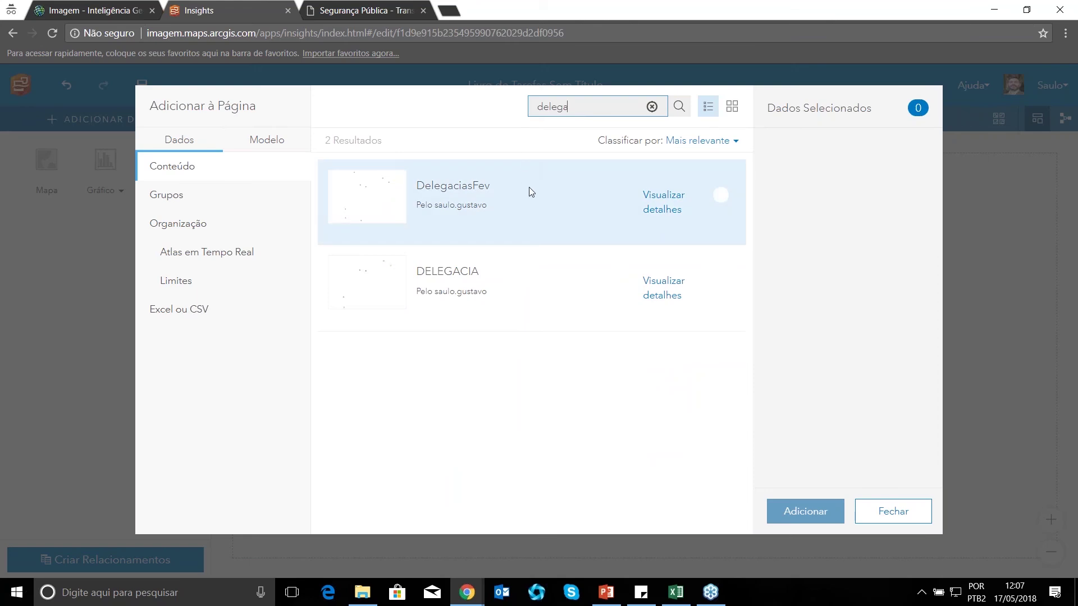
left_click(446, 191)
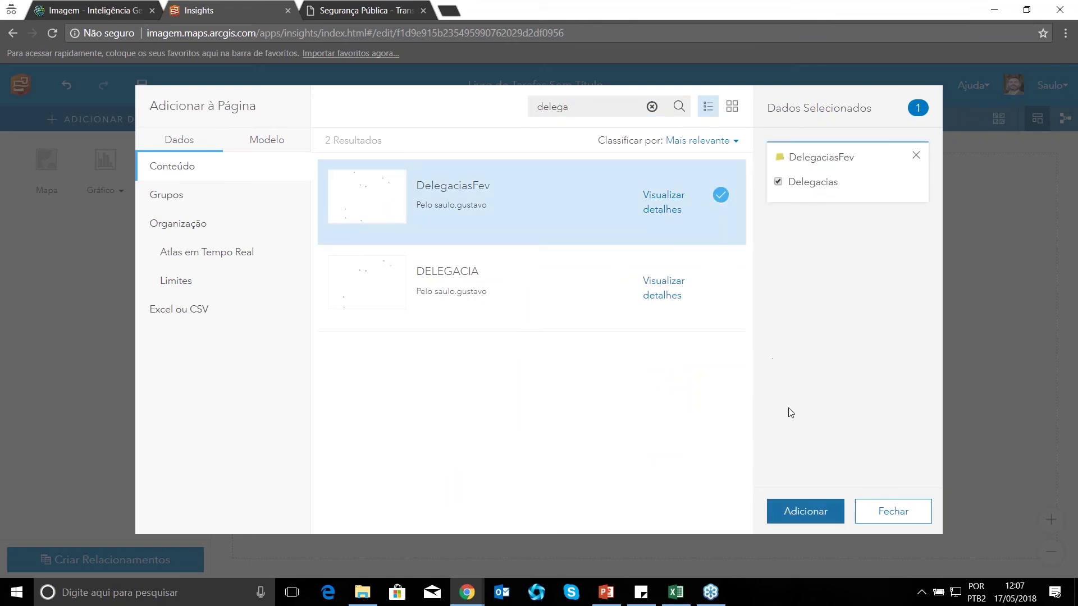
left_click(795, 514)
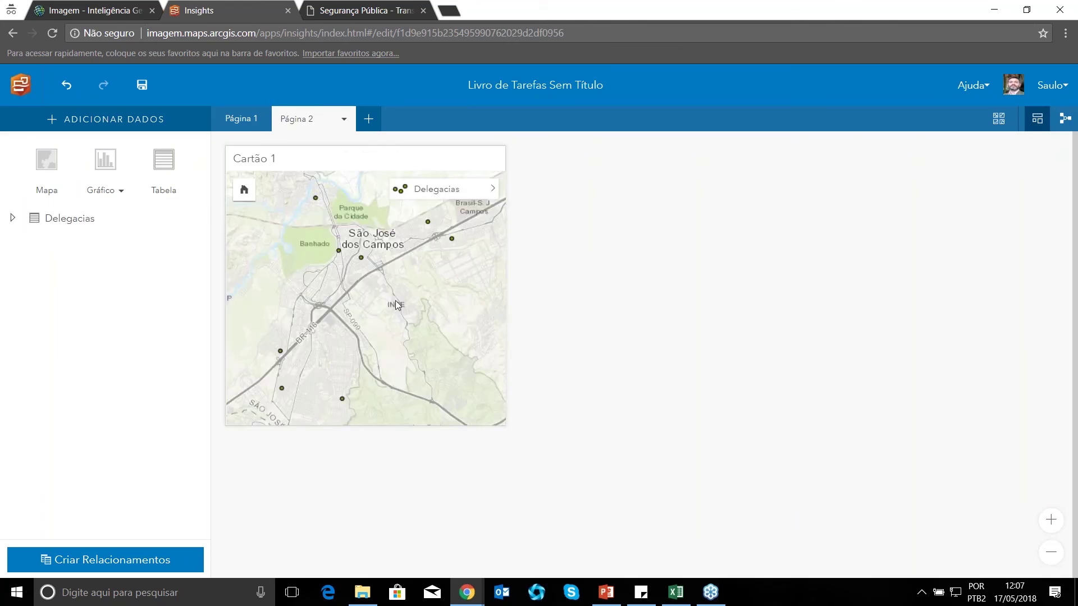
Identify two police stations near the city centre on the Delegacias map and expand the dataset to show its fields.
left_click(363, 260)
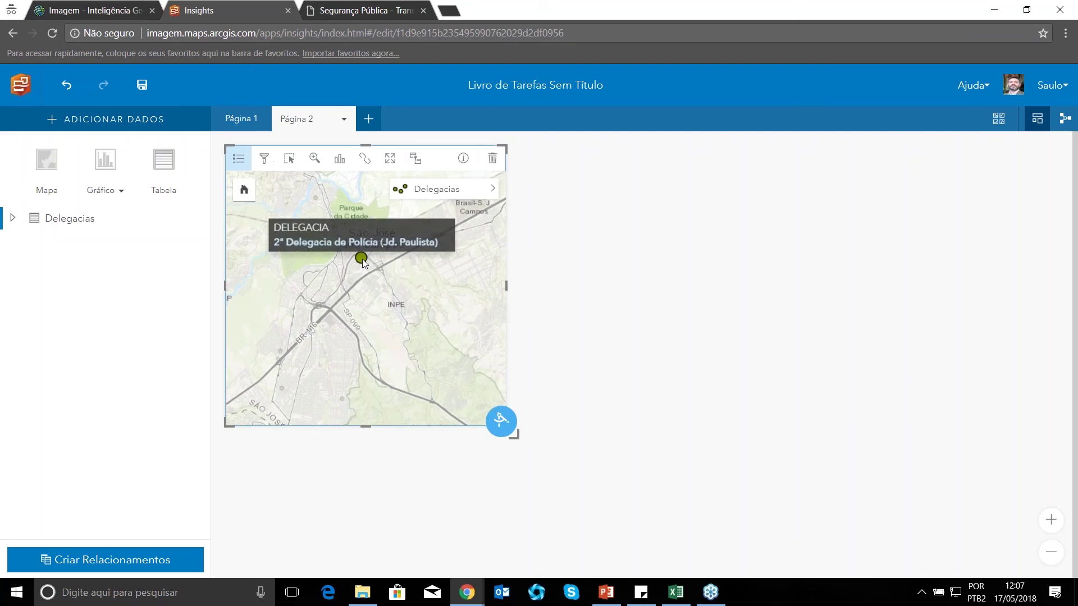
left_click(338, 251)
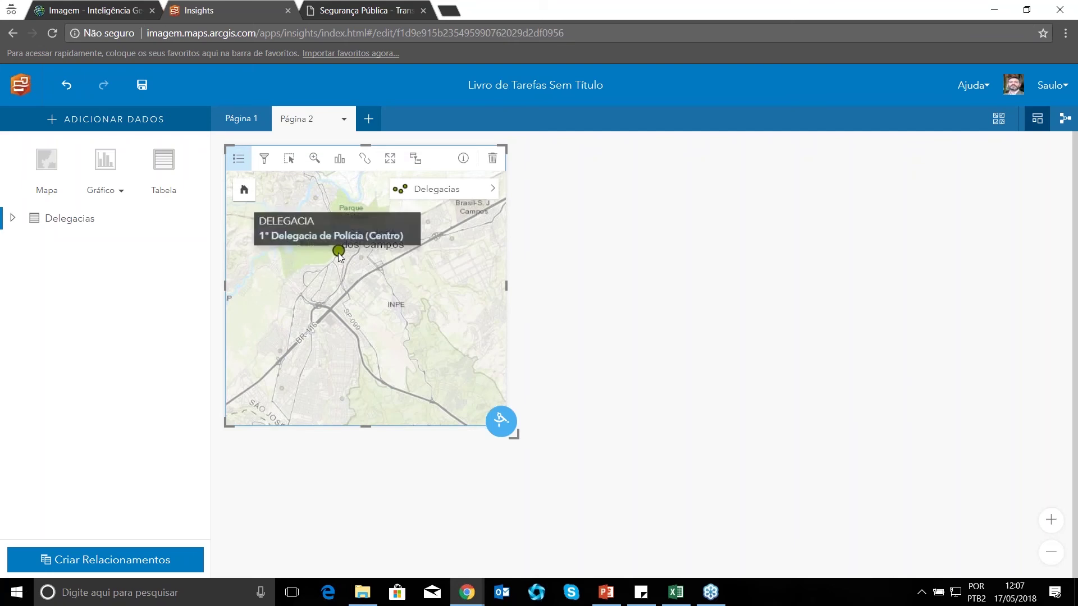
left_click(14, 224)
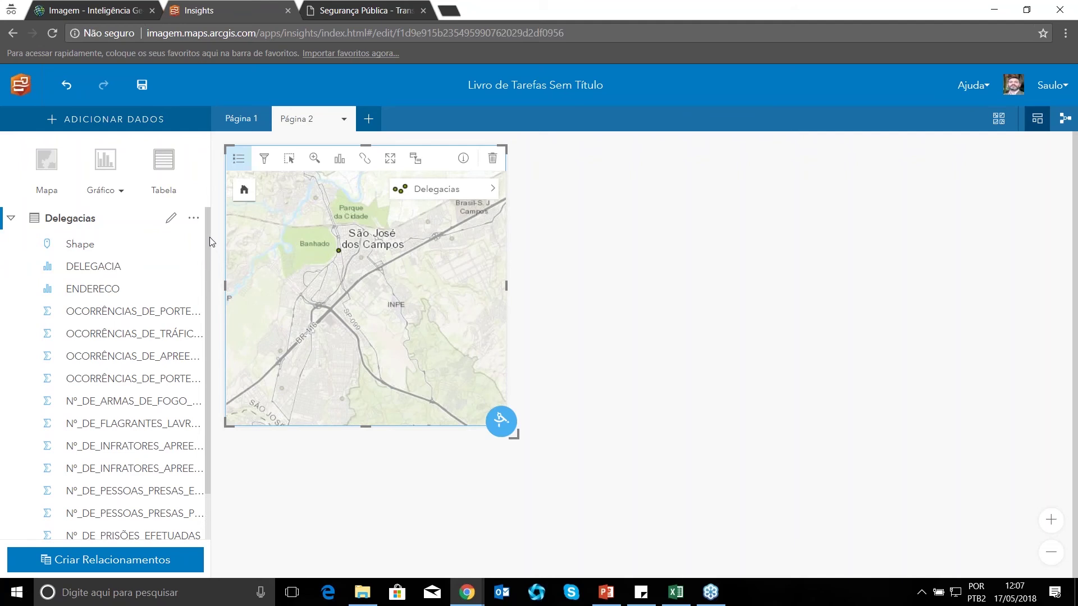
Style the police stations on the Delegacias map by the OCORRÊNCIAS_DE_PORTE_DE_ENTORPECENTES field.
left_click_drag(208, 237, 209, 315)
scroll(210, 260, "up", 2)
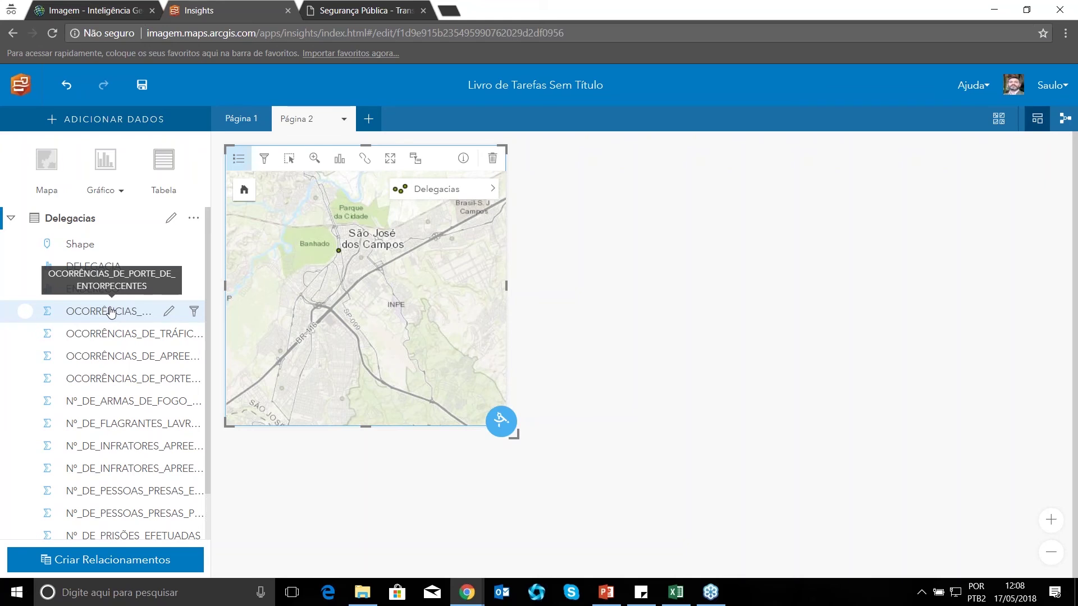
left_click_drag(111, 313, 330, 294)
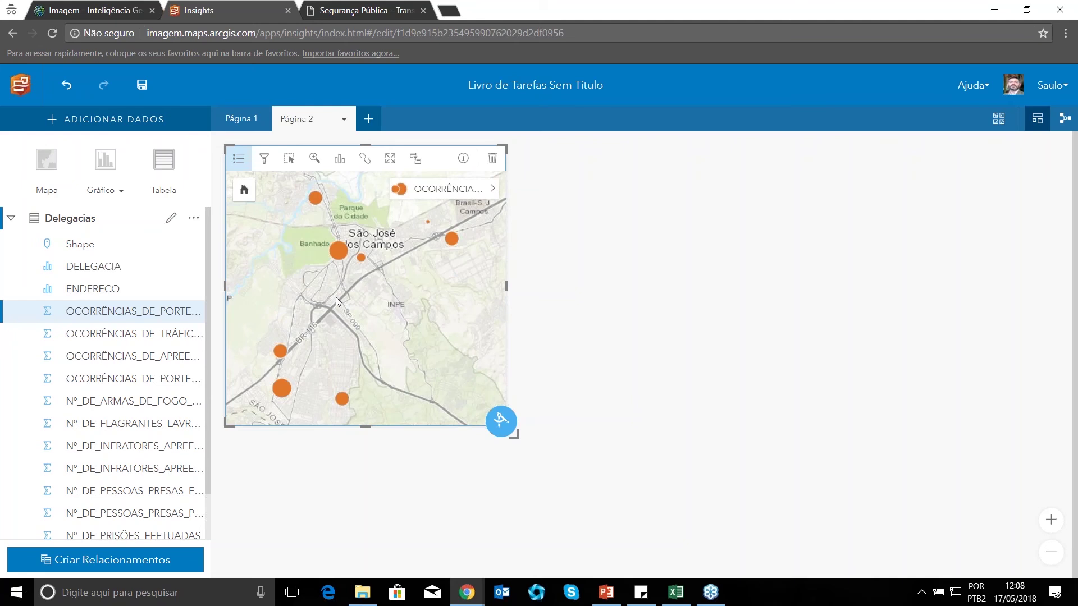
mouse_move(290, 391)
Add the RouboCelulares dataset, found by searching the content for "roubo", and overlay its _A_1__AZ_176 layer on the police station map.
left_click(112, 119)
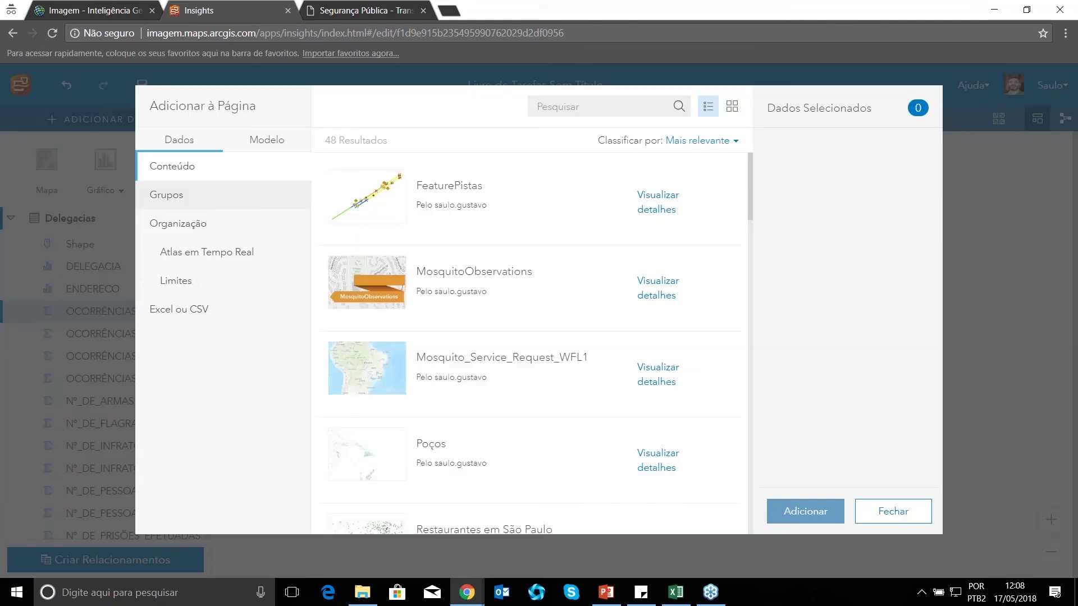
left_click(661, 106)
type("rd")
type("ubo")
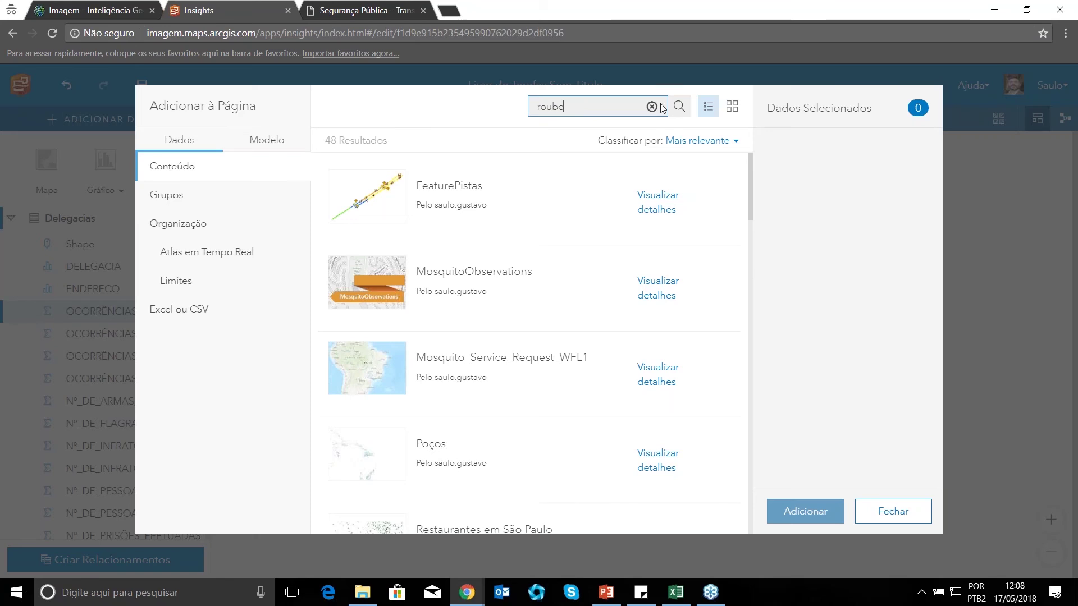
left_click(680, 106)
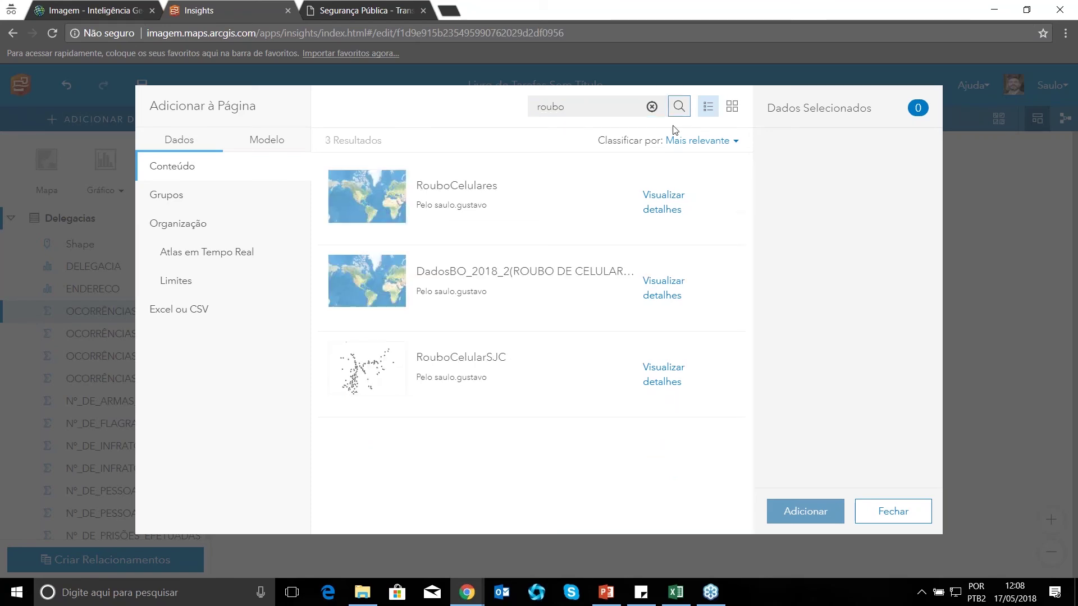
left_click(553, 219)
left_click(813, 513)
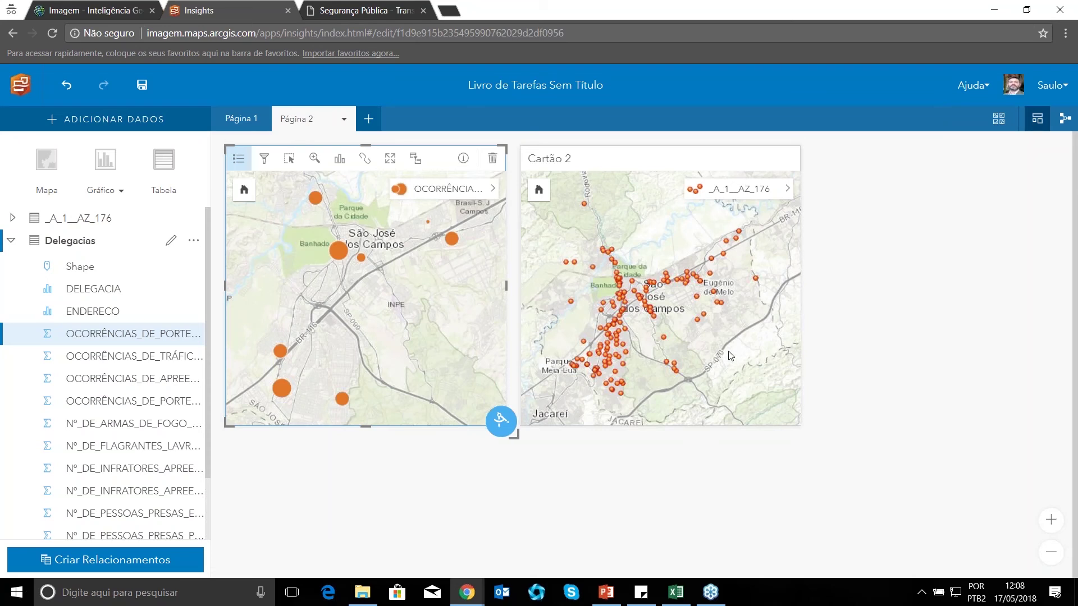
left_click_drag(721, 191, 640, 192)
left_click_drag(462, 268, 348, 278)
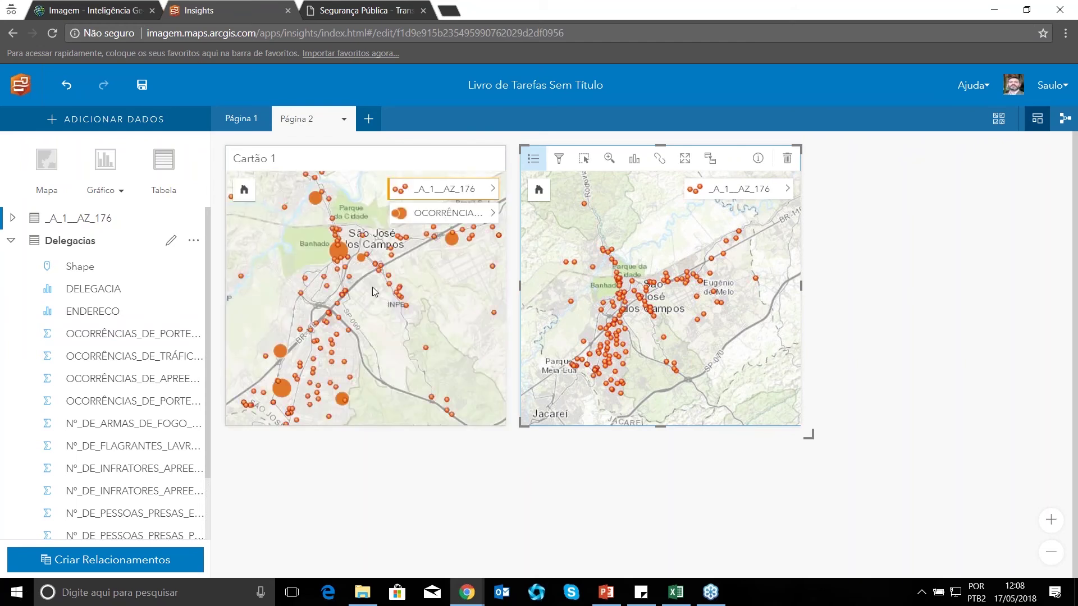
Set the overlaid _A_1__AZ_176 layer's symbol type to Mapa de Aquecimento and enlarge the combined map card over Cartão 2.
left_click(494, 190)
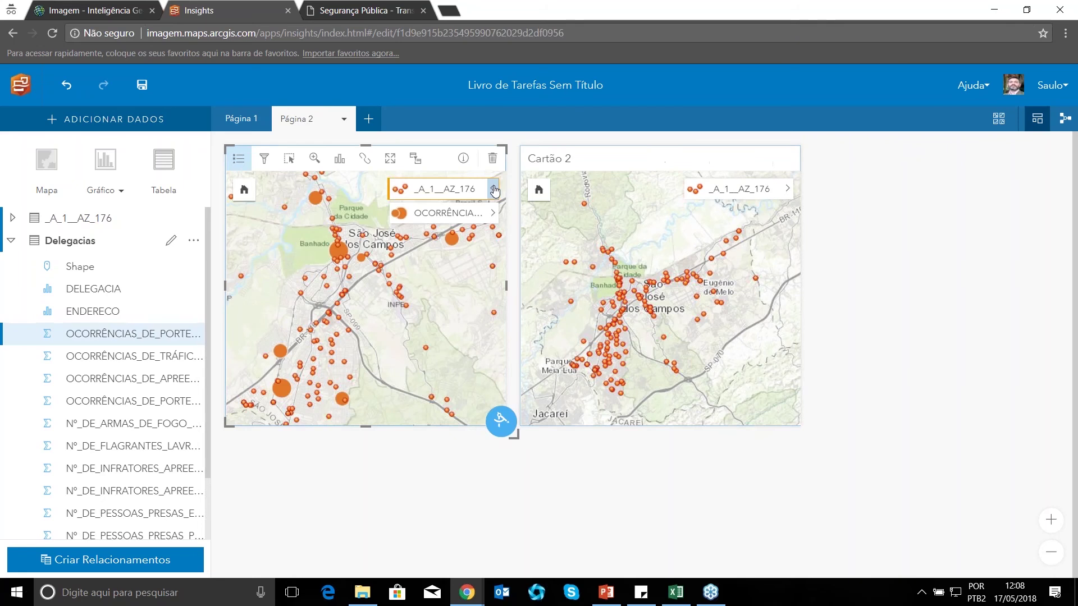
left_click(568, 193)
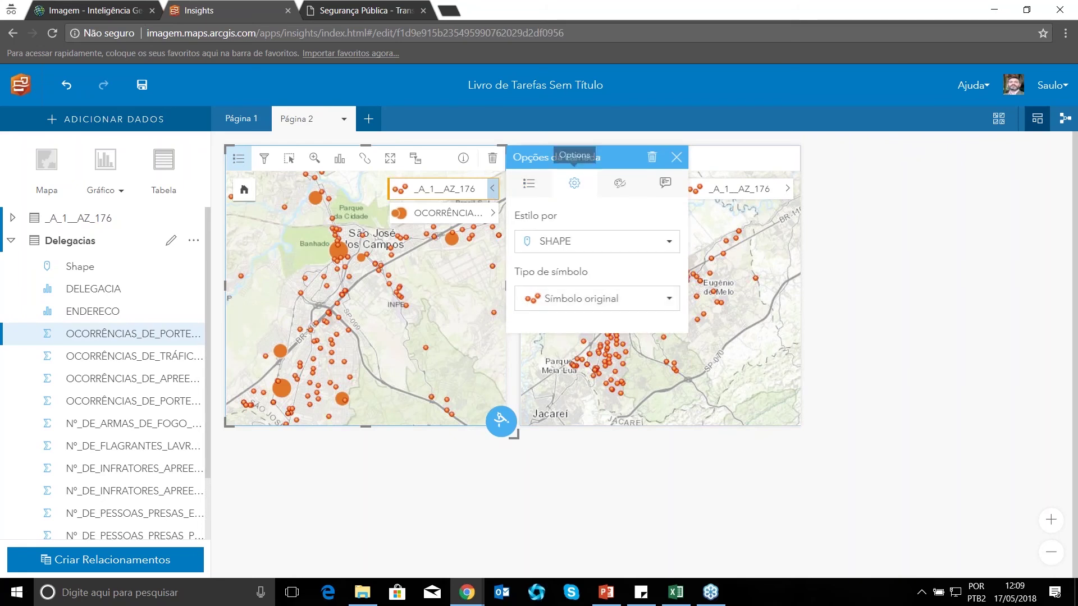
left_click(599, 306)
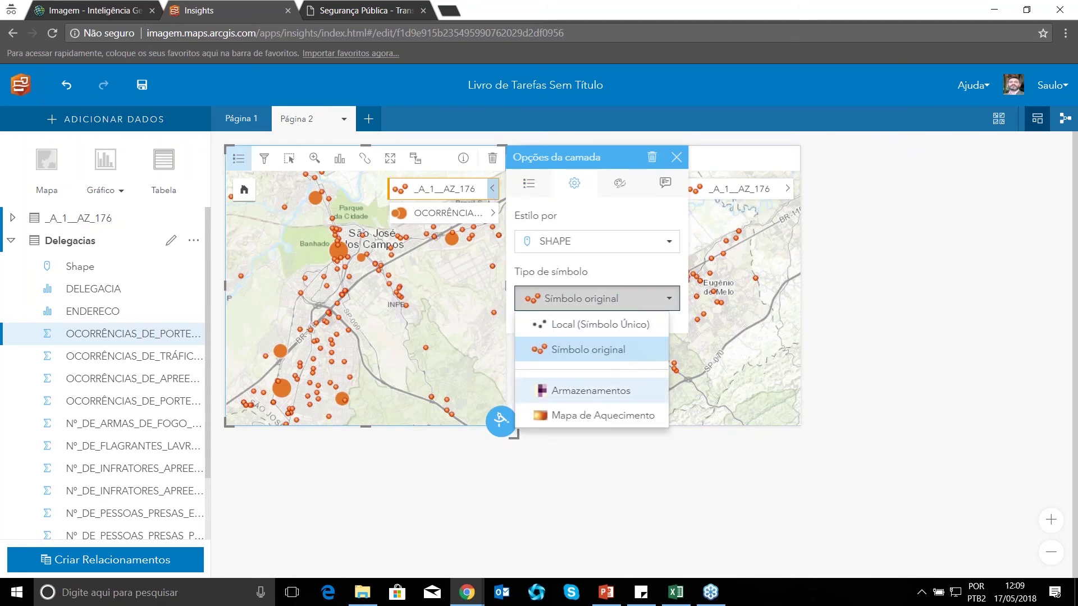
left_click(584, 418)
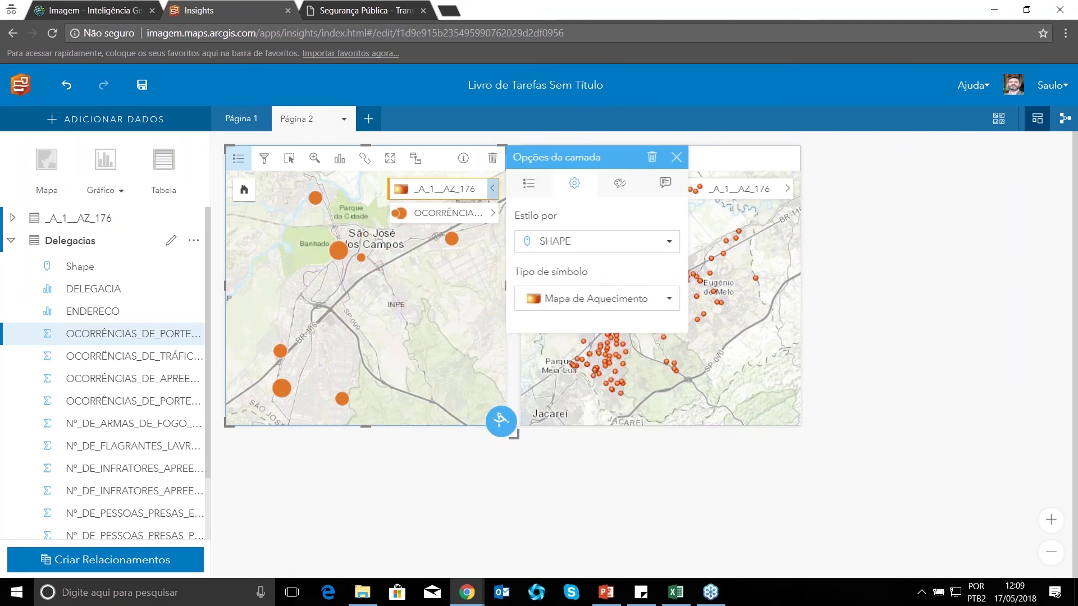
left_click(677, 158)
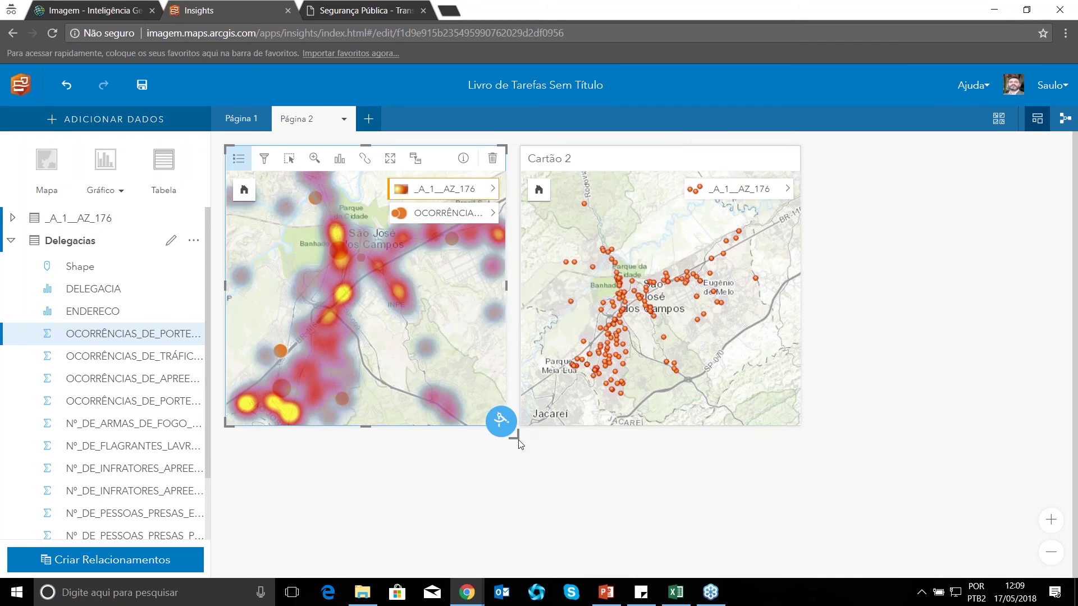
left_click_drag(520, 445, 874, 498)
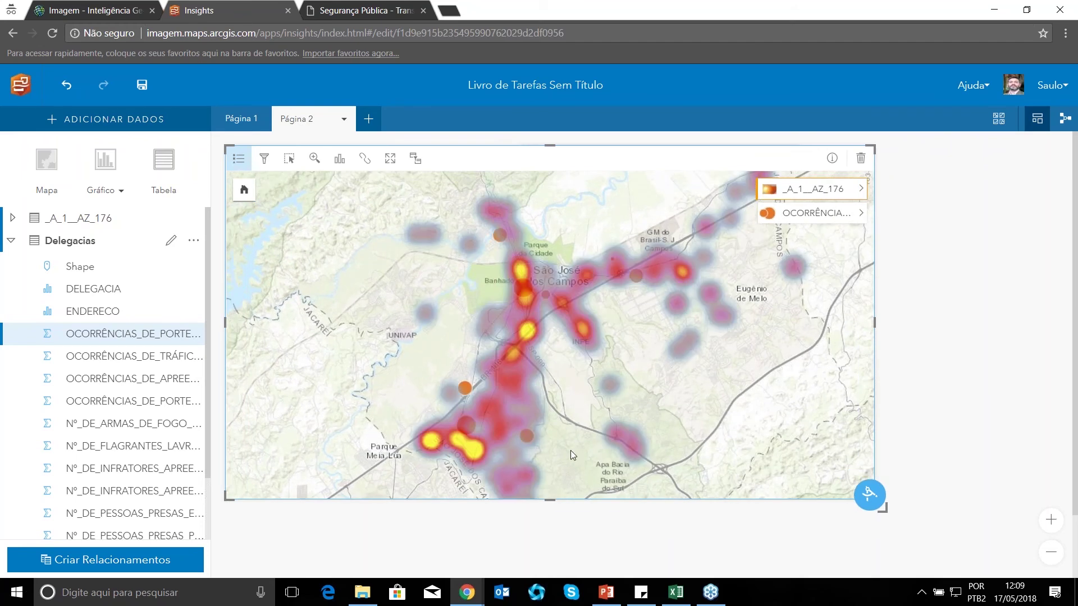
left_click_drag(571, 450, 554, 435)
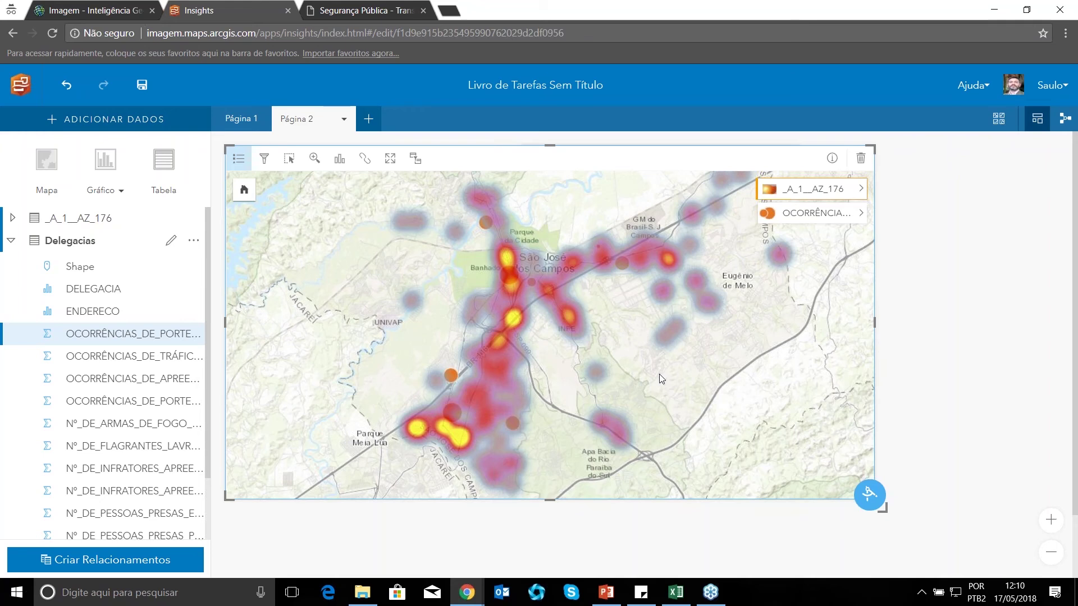
Create a chord diagram relating DELEGACIA and ENDERECO, styled by CONTAGEM de Delegacias, and place it over the eastern part of the map.
left_click(871, 502)
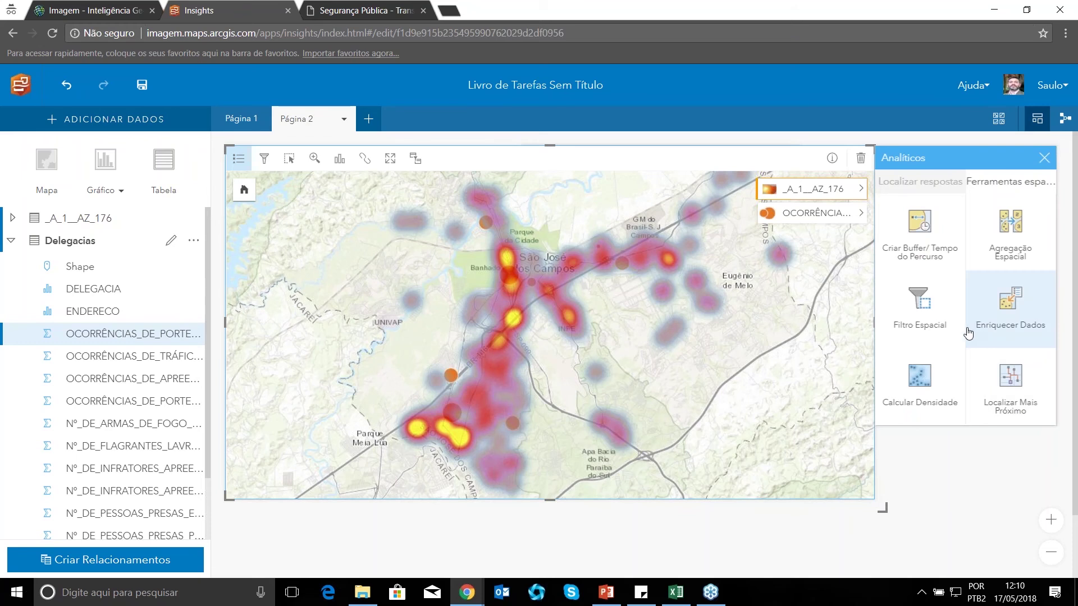
left_click(944, 187)
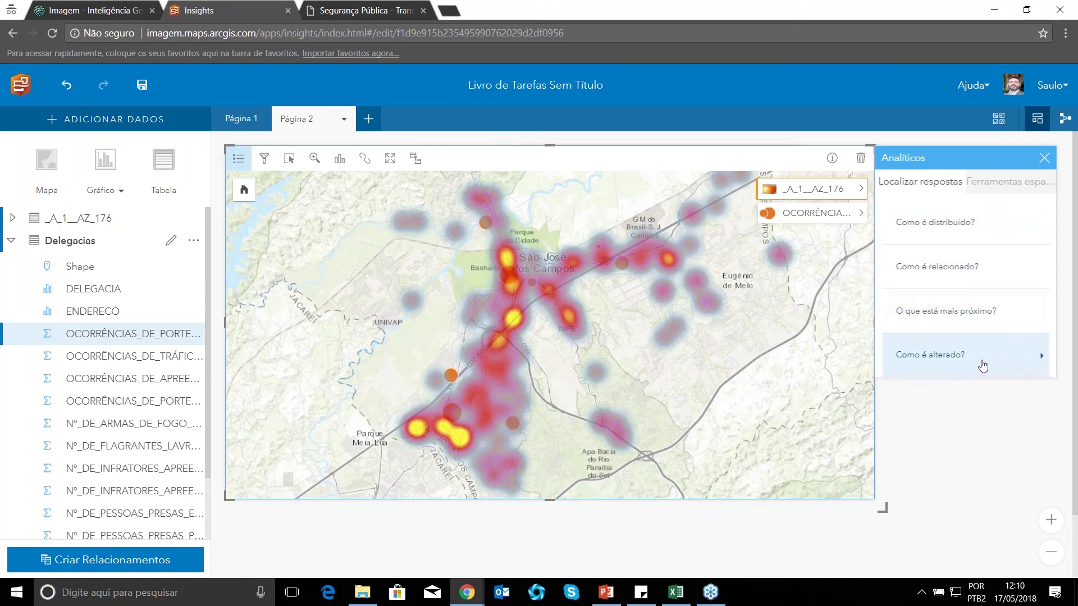
left_click(978, 276)
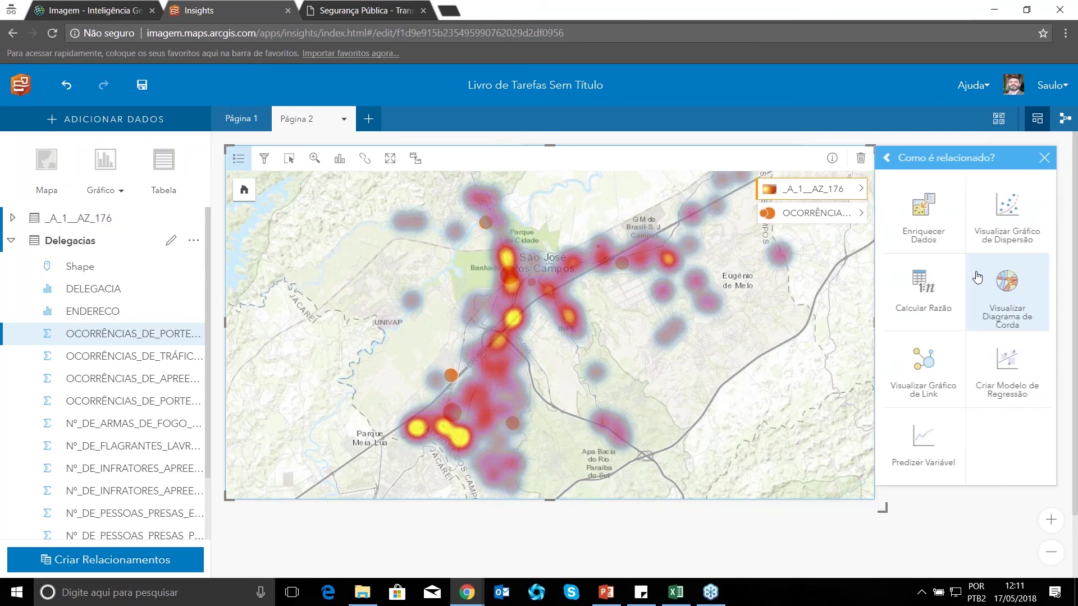
left_click(1030, 322)
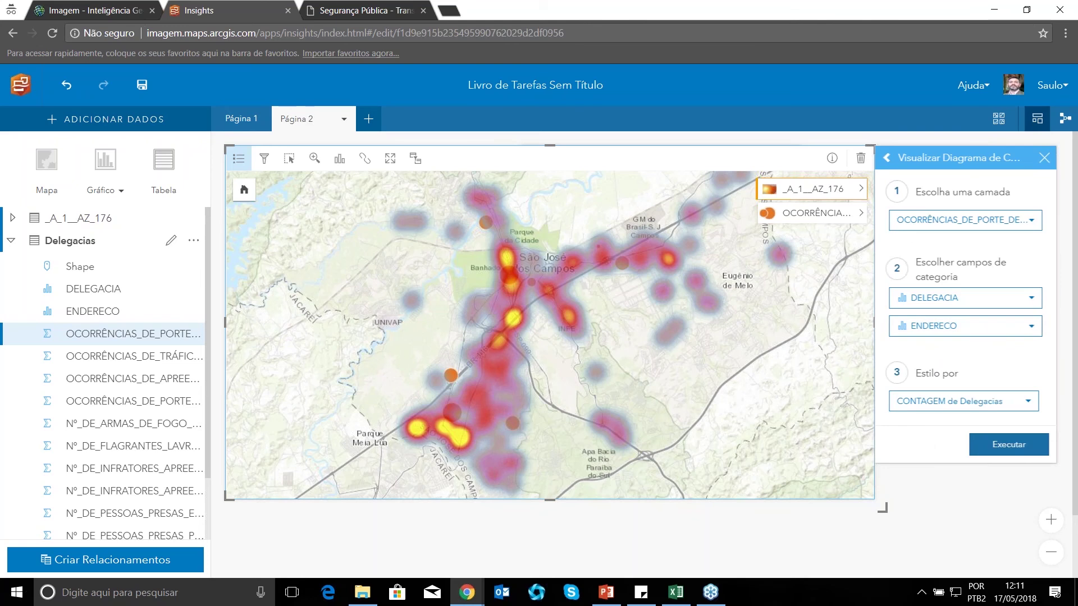
left_click(1014, 454)
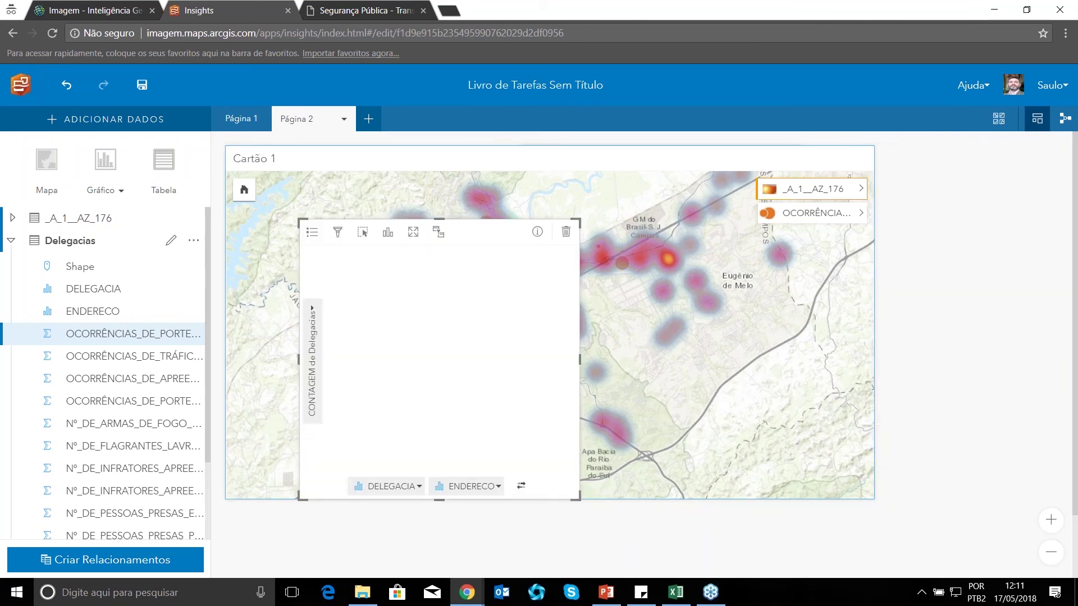
left_click_drag(467, 239, 762, 239)
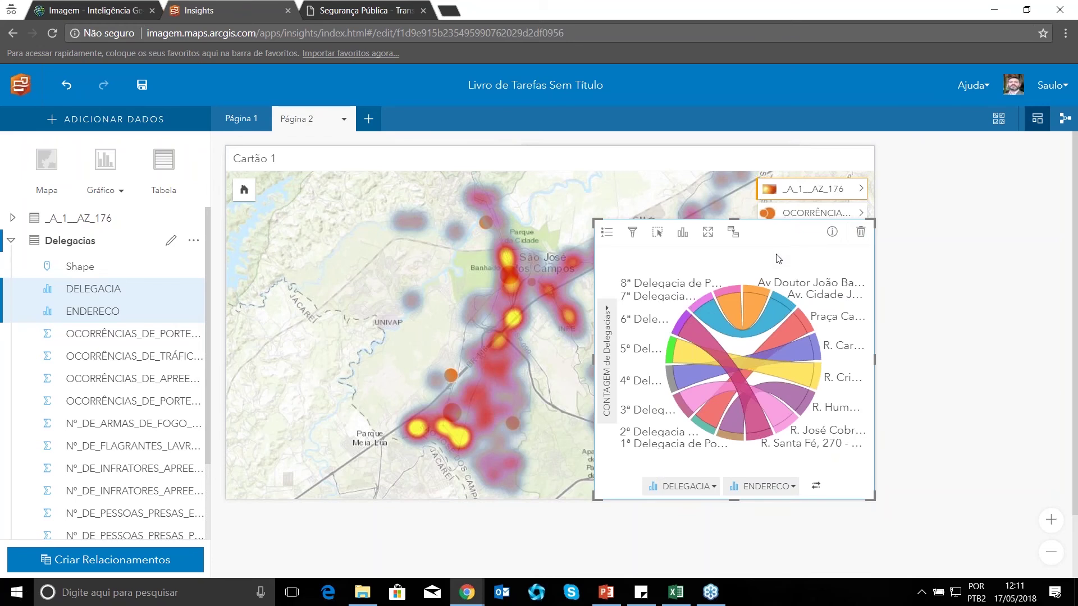
Style the chord diagram by the sum of OCORRÊNCIAS_DE_PORTE_DE_ENTORPECENTES, enlarge its card and inspect the chords.
left_click(610, 385)
left_click(712, 136)
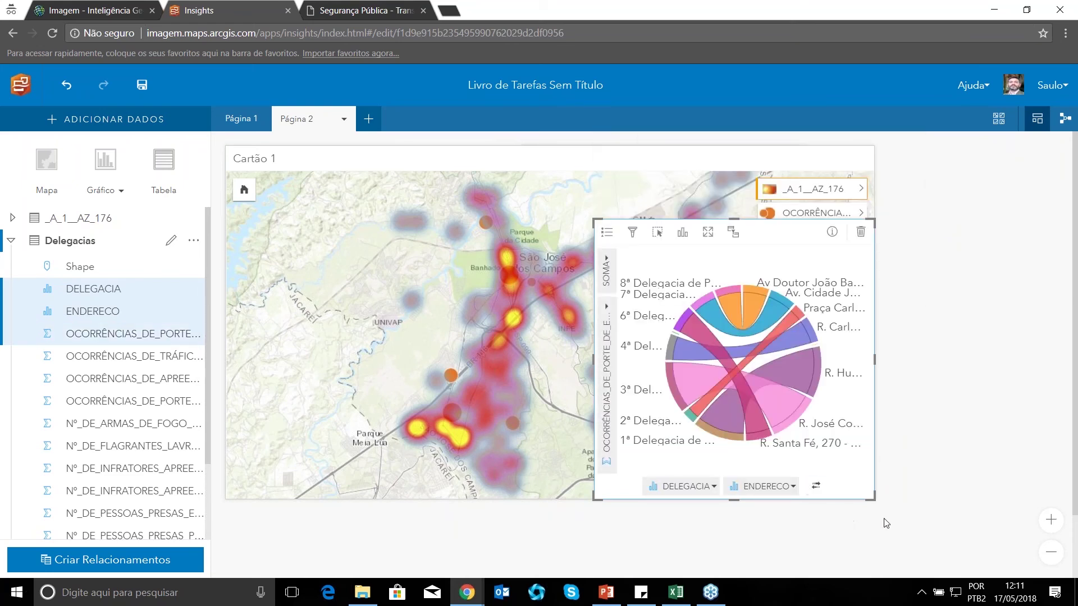
left_click_drag(870, 497, 947, 573)
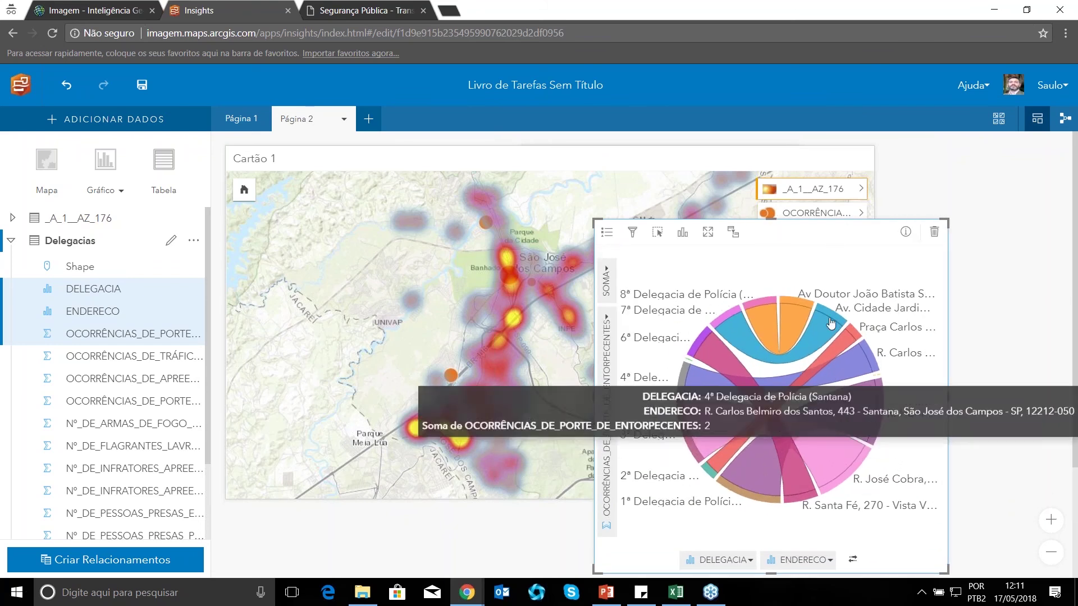
mouse_move(713, 342)
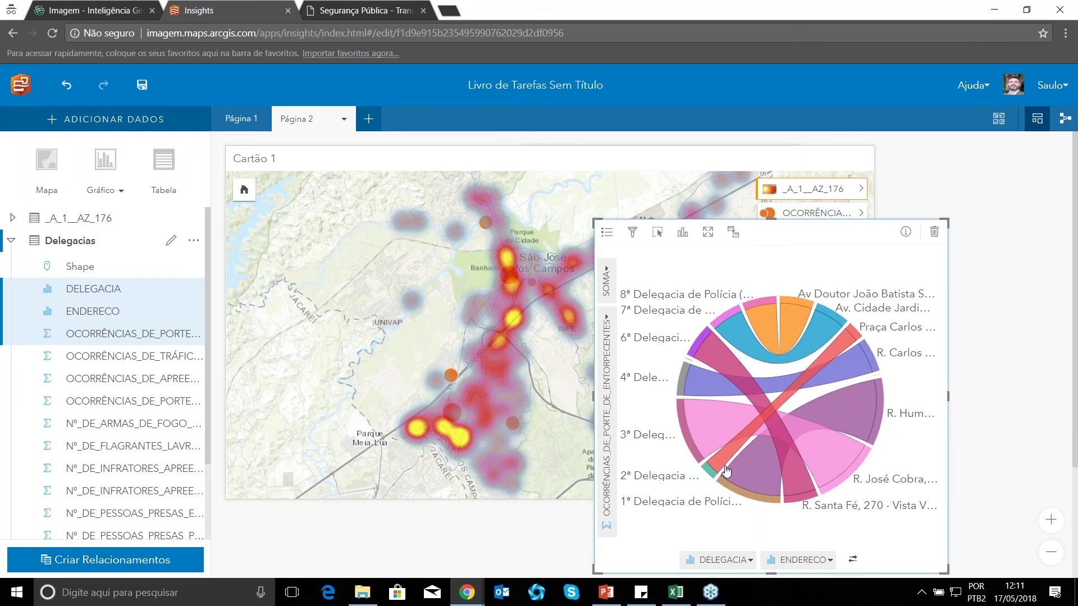
mouse_move(724, 467)
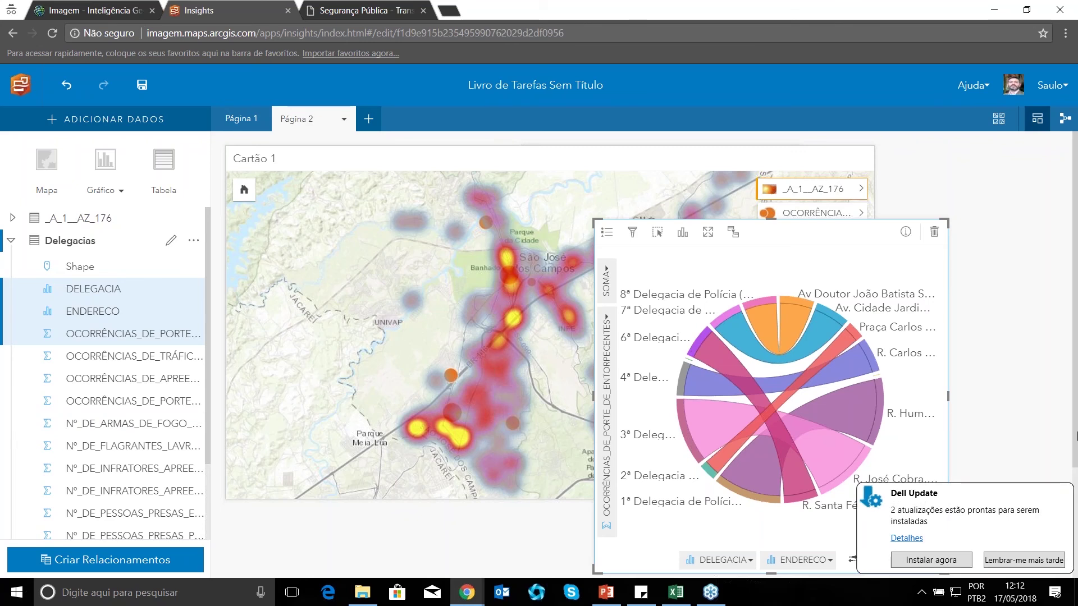
Postpone the Dell Update installation and switch to Página 2 of the workbook in the other Insights browser window.
left_click(1005, 560)
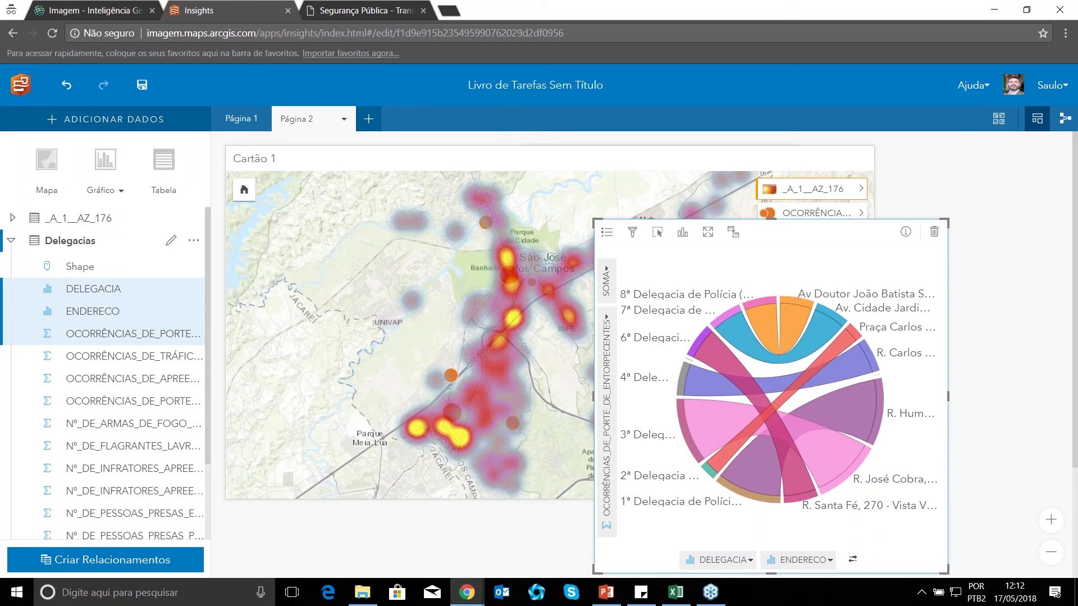
mouse_move(467, 591)
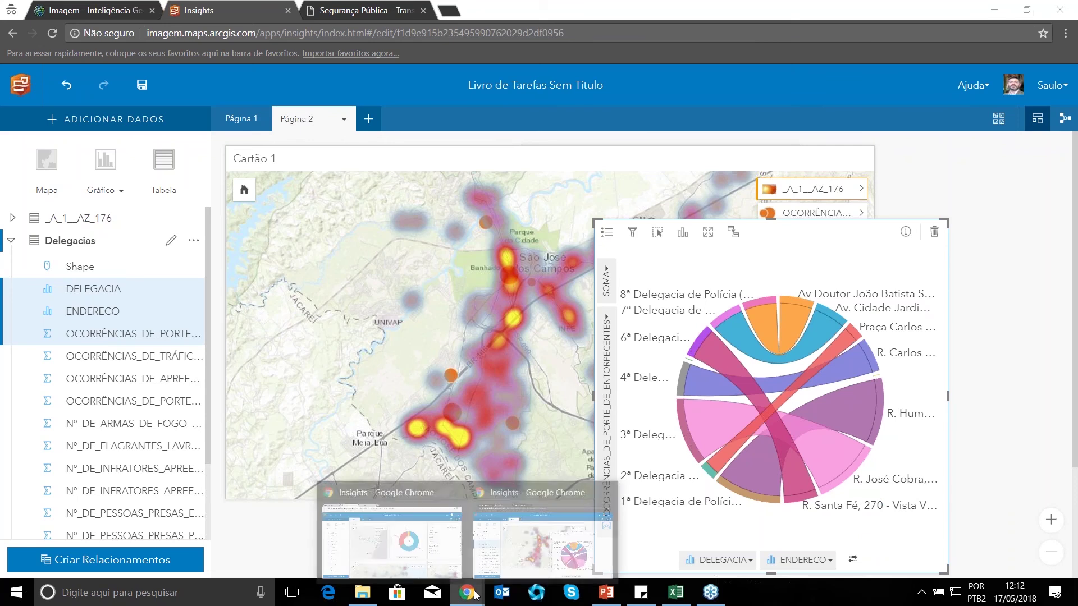
left_click(455, 556)
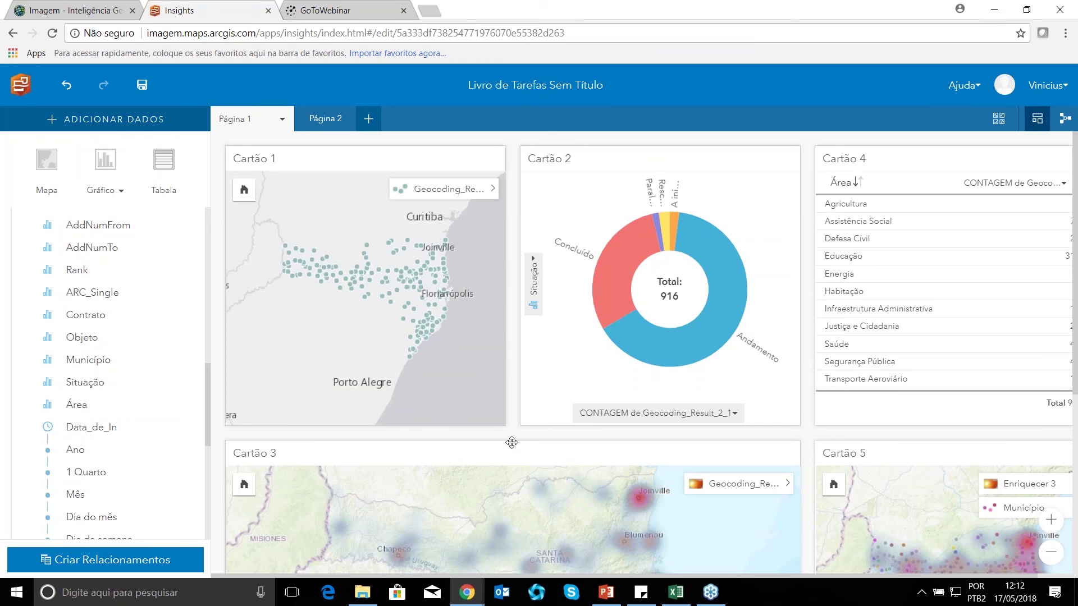
left_click(321, 121)
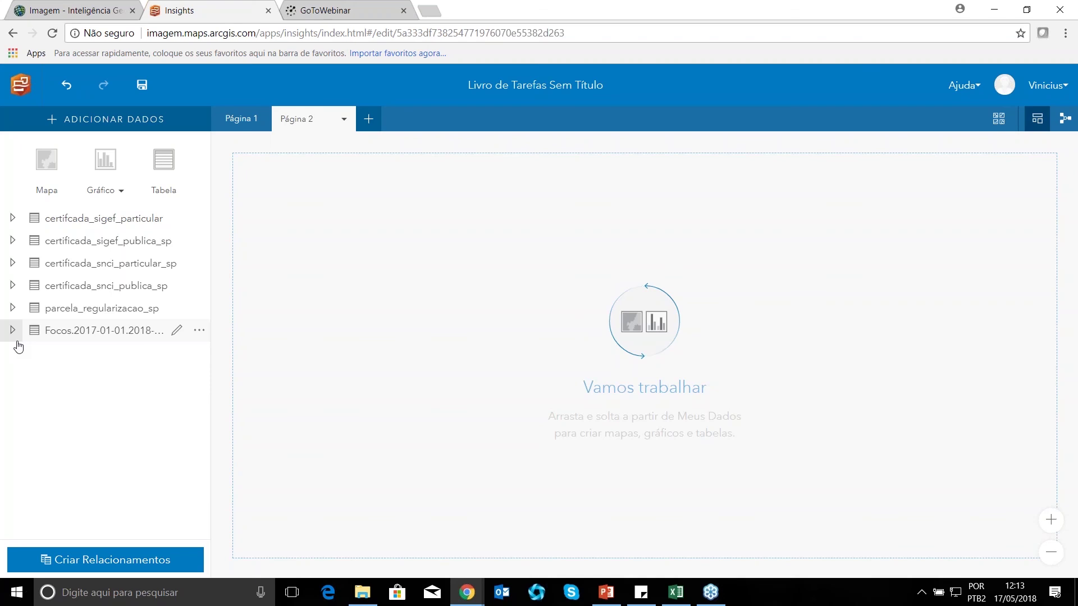
Create a map from the Focos.2017-01-01.2018-01-01 dataset and set its symbol type to Mapa de Aquecimento.
left_click_drag(90, 335, 273, 212)
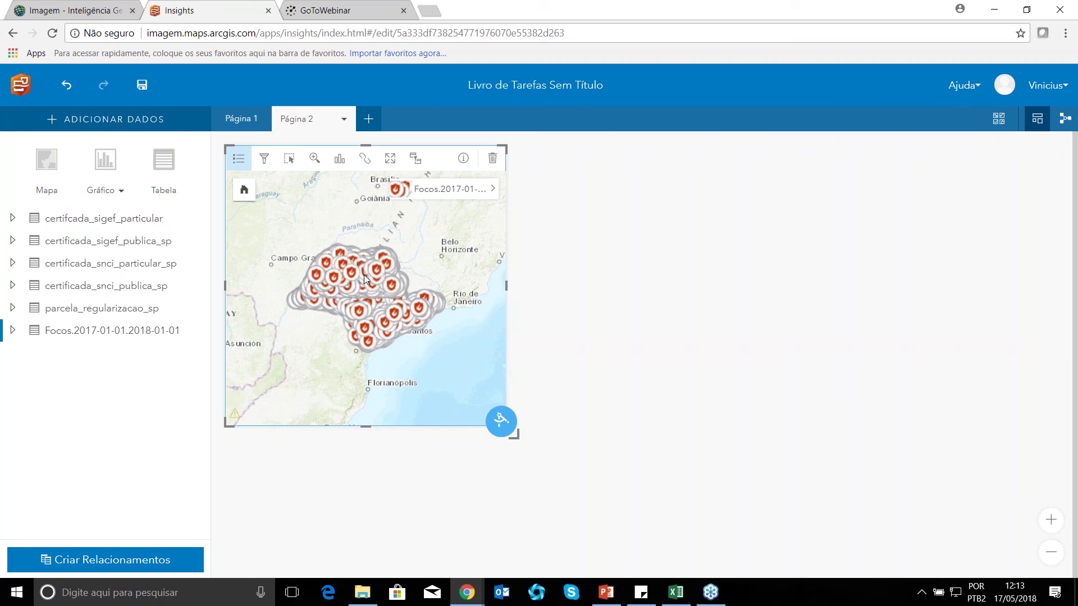
mouse_move(126, 342)
left_click(492, 189)
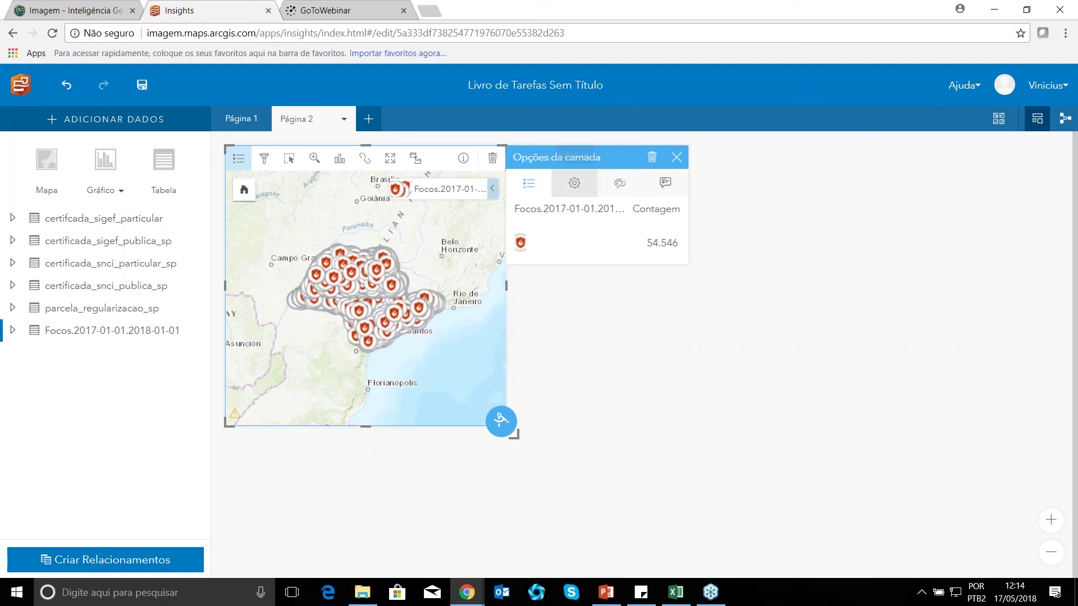
left_click(573, 183)
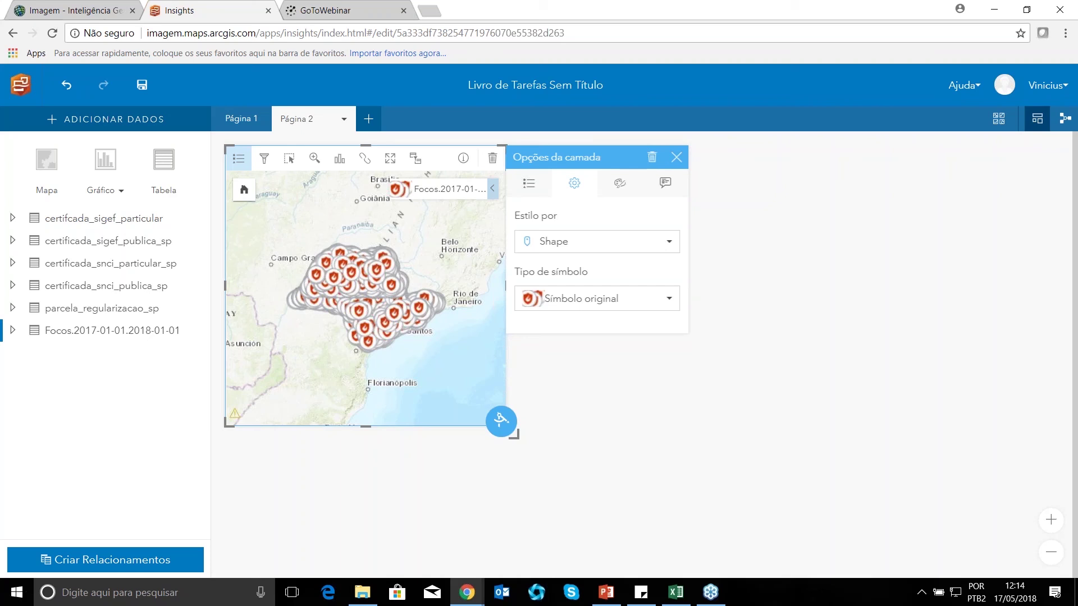
left_click(599, 301)
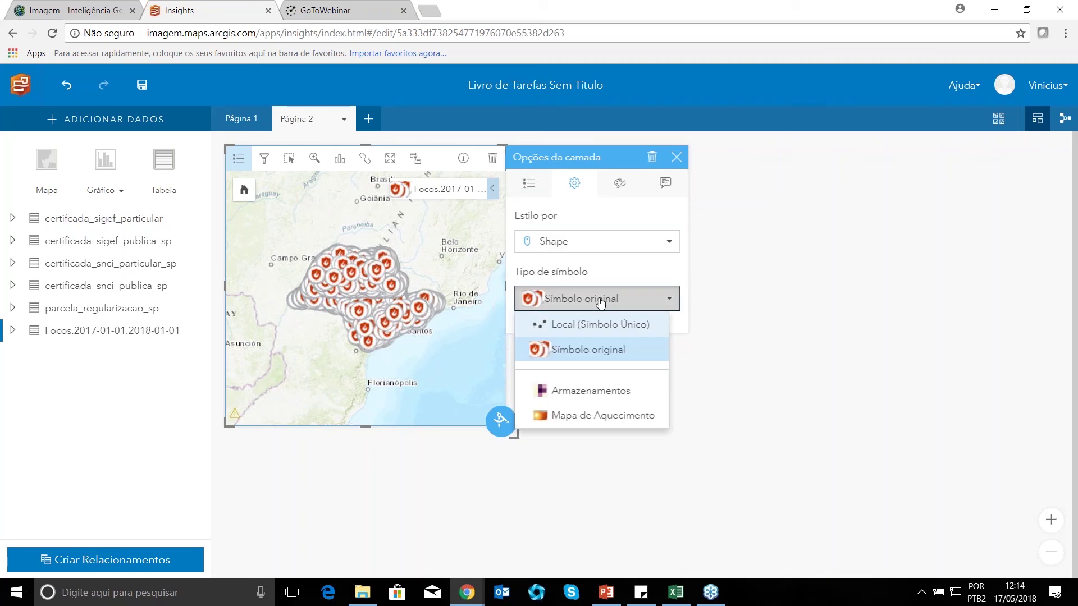
left_click(555, 416)
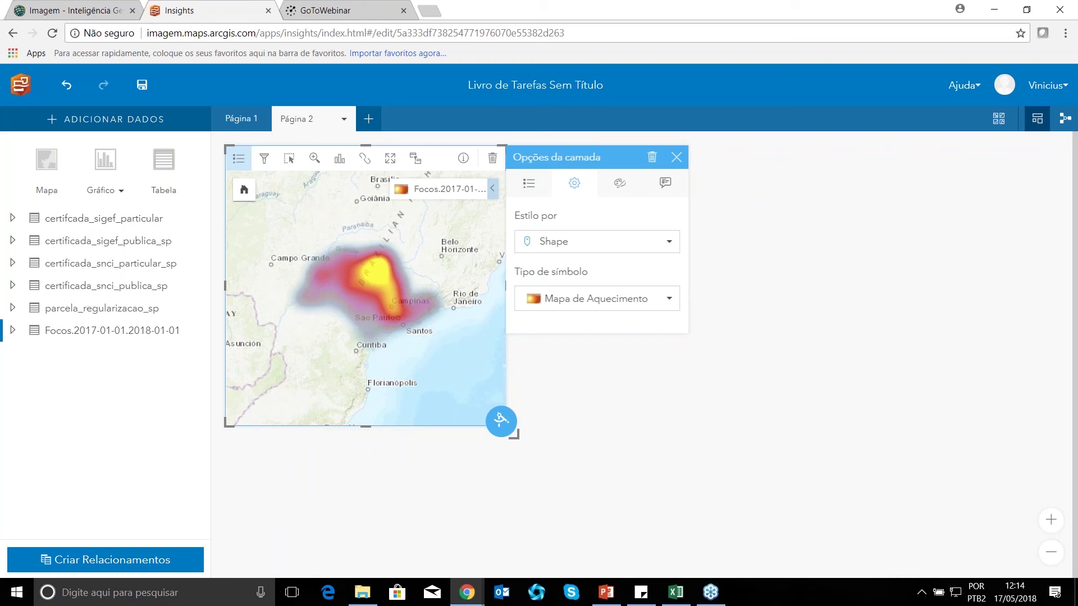
left_click(676, 159)
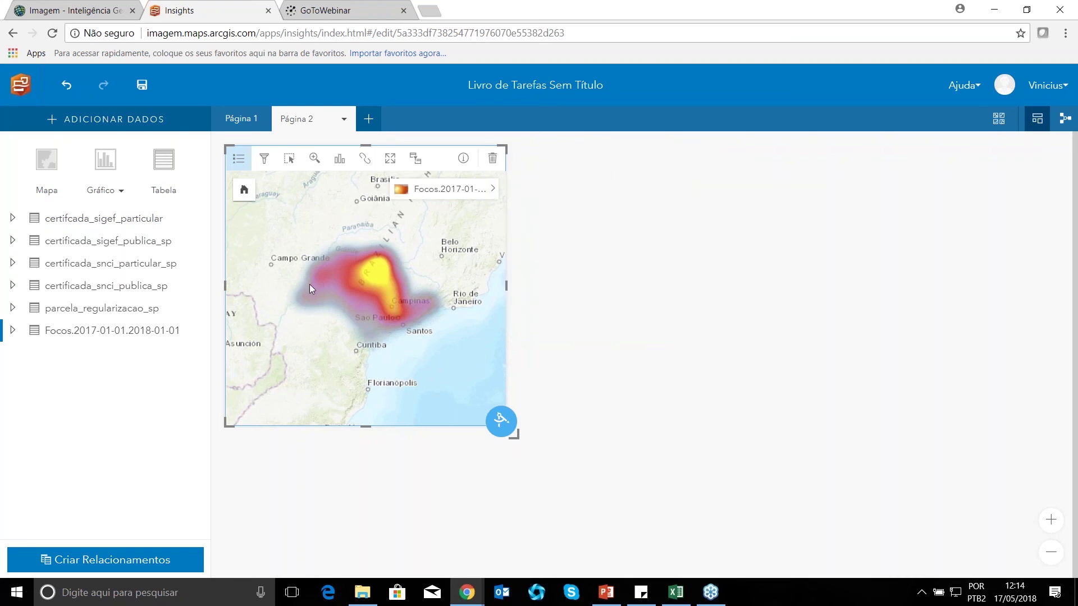
left_click_drag(333, 242, 325, 238)
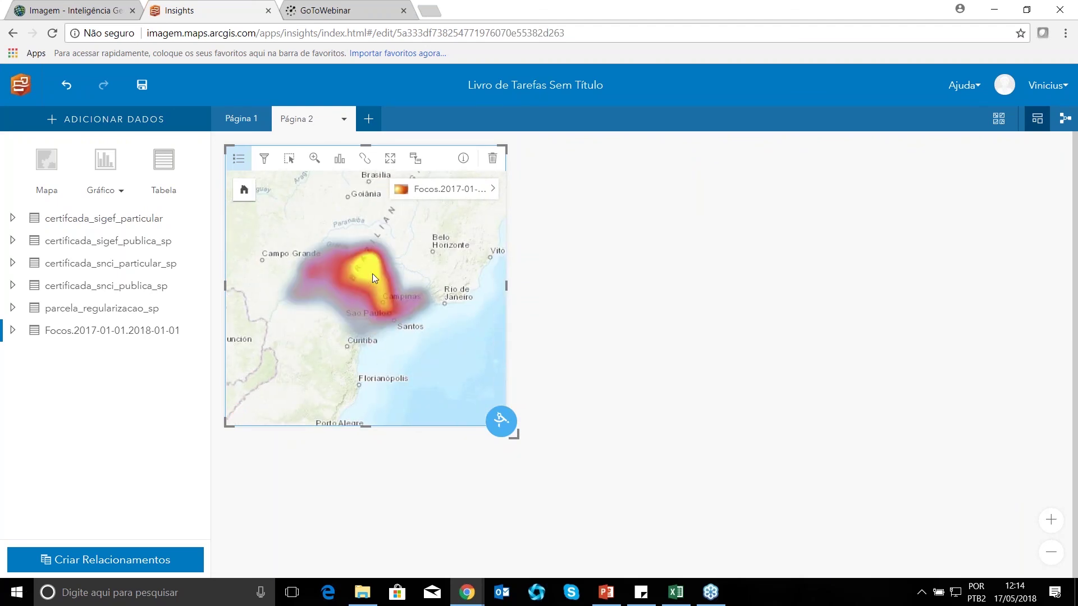
Create a second map from the Bioma field of the Focos.2017-01-01.2018-01-01 dataset, placed beside the heat map.
left_click_drag(332, 226, 360, 227)
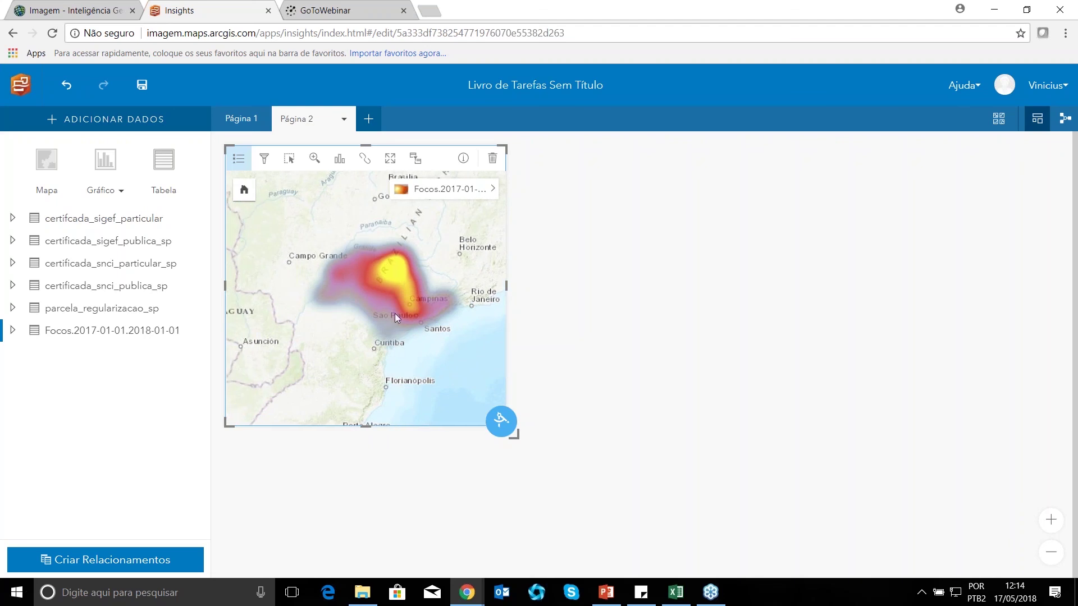
scroll(399, 319, "up", 1)
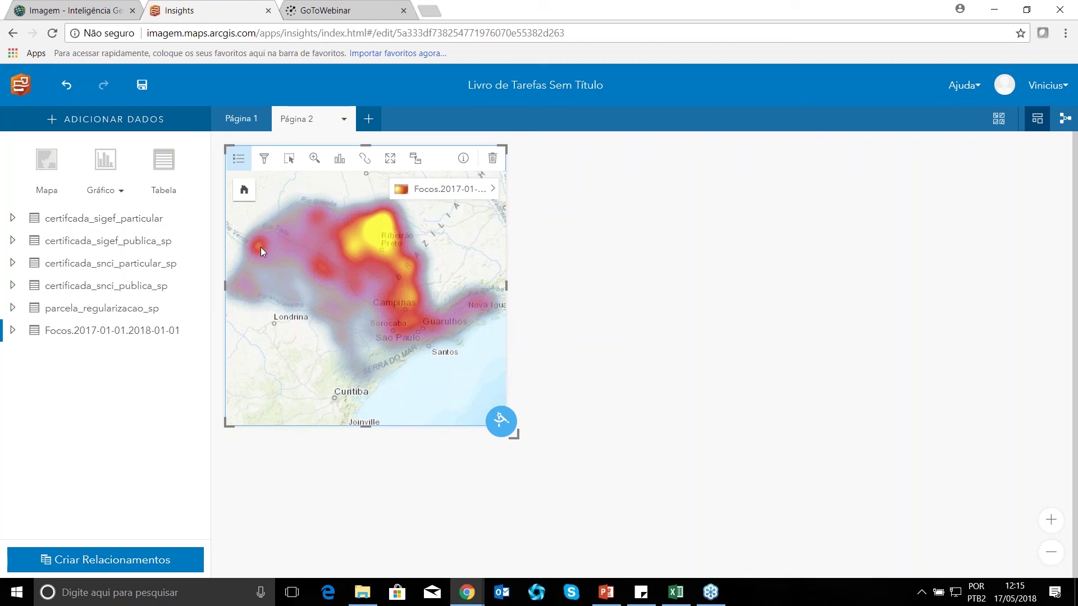
left_click(17, 335)
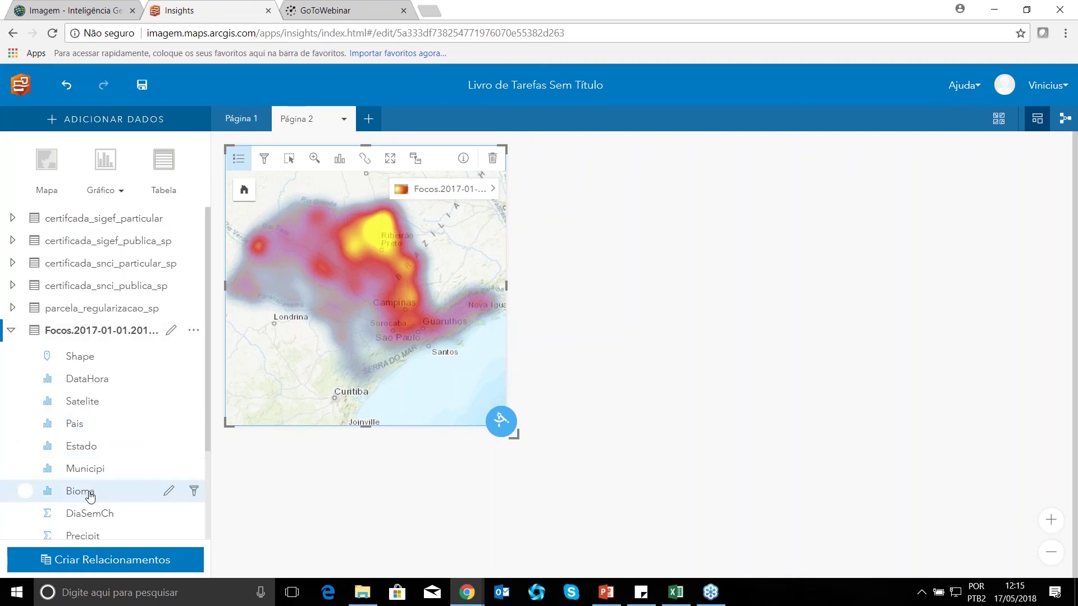
left_click_drag(90, 496, 544, 351)
left_click_drag(557, 338, 585, 292)
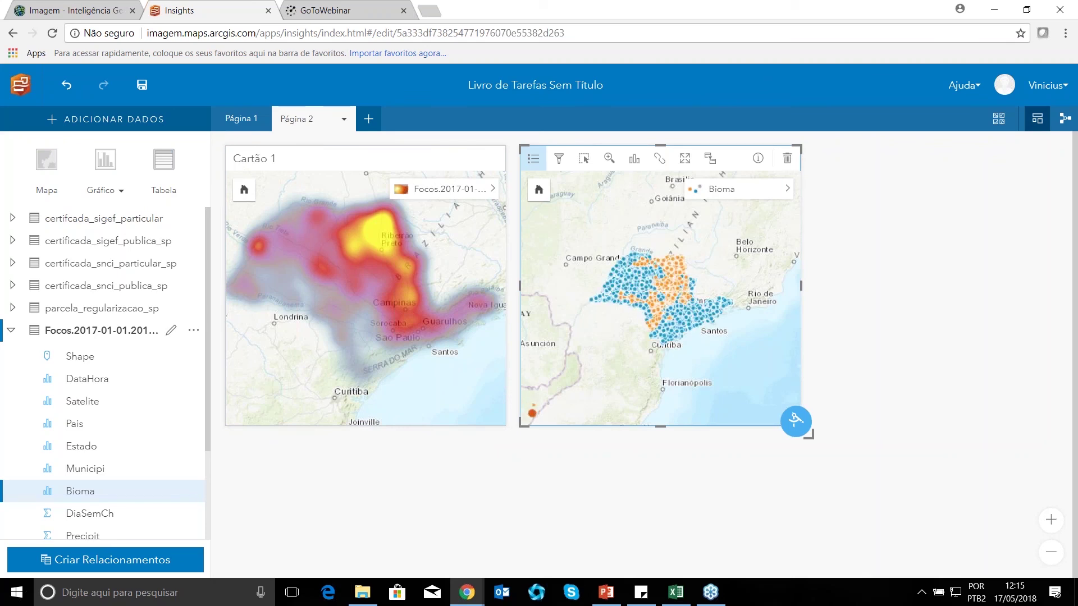
Check the Bioma map's legend and change its basemap to Tela Cinza Claro.
left_click(788, 191)
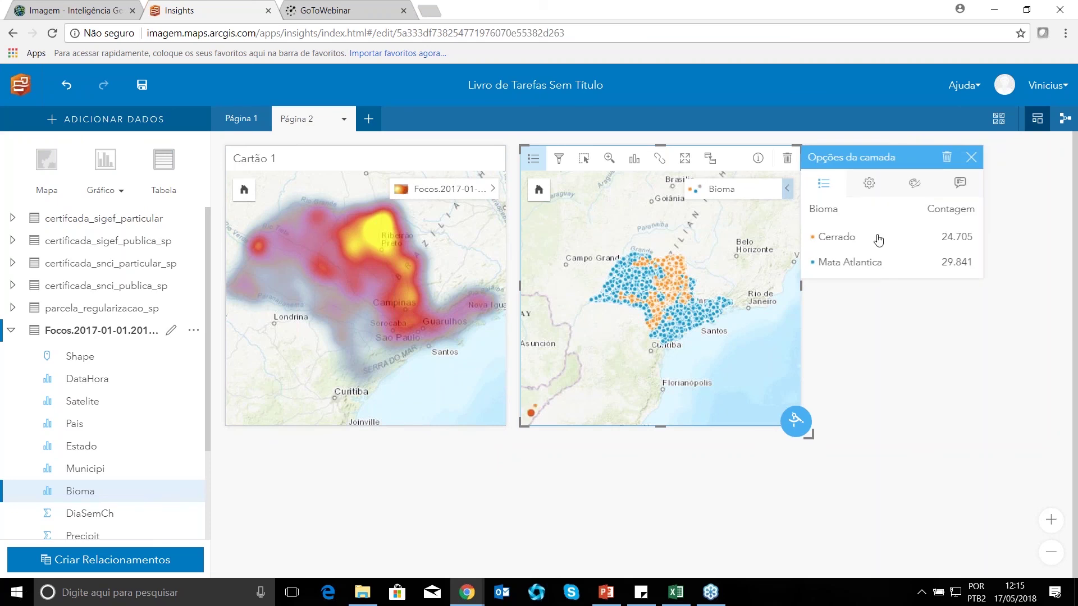
left_click(787, 188)
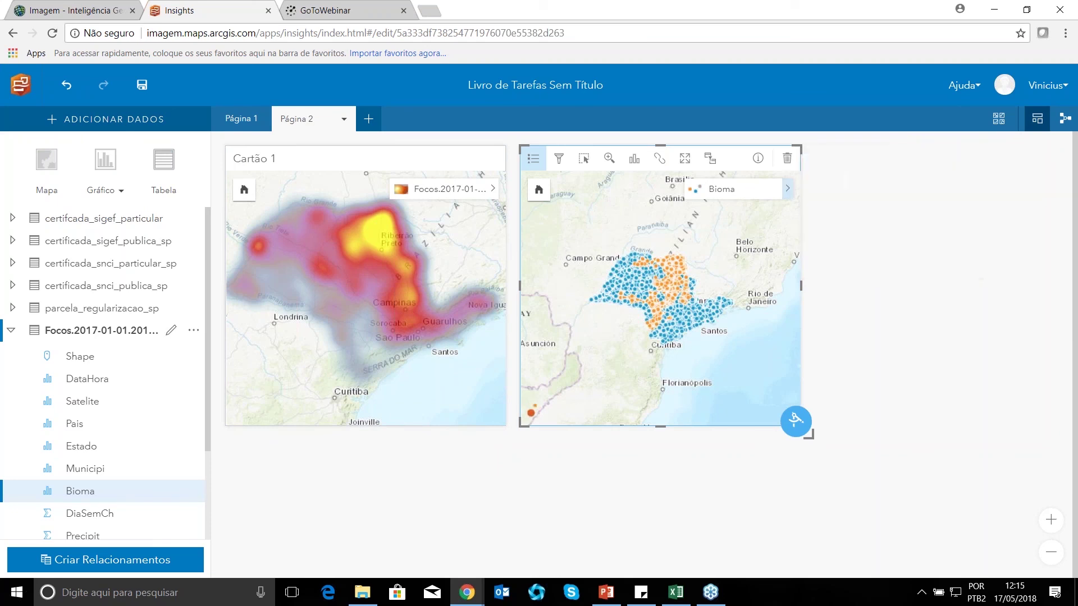
left_click(998, 118)
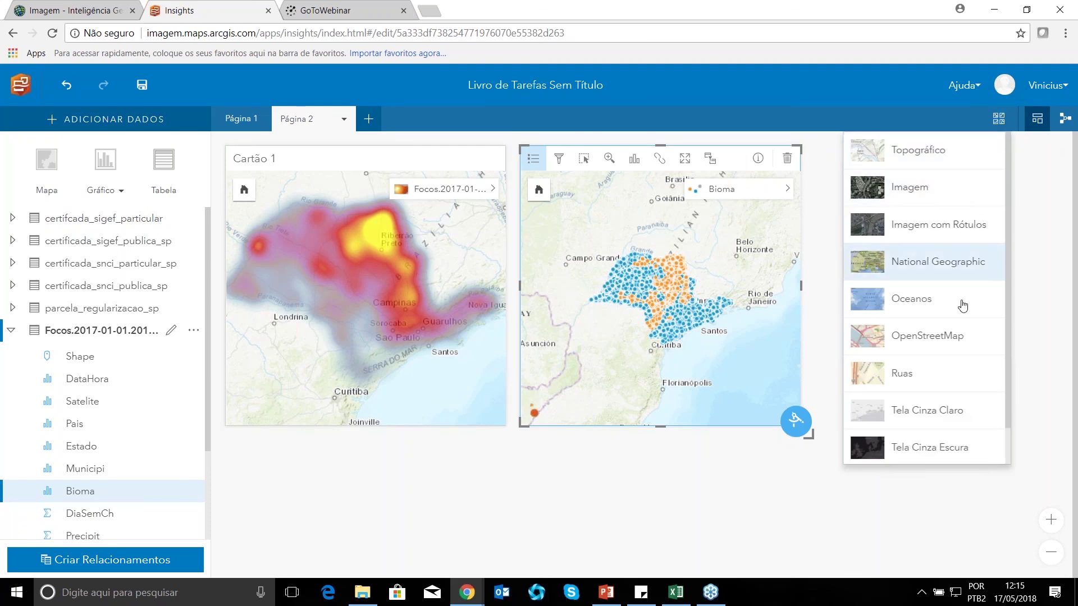
left_click(957, 411)
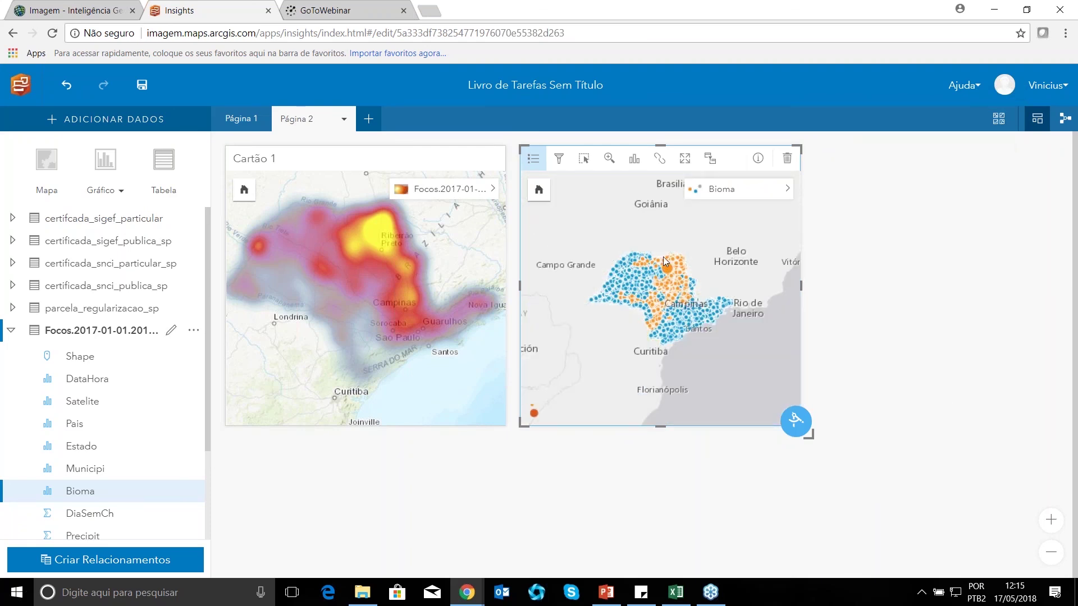
Select the Cerrado category in the Bioma map's legend to highlight its hotspots on both maps.
left_click(788, 190)
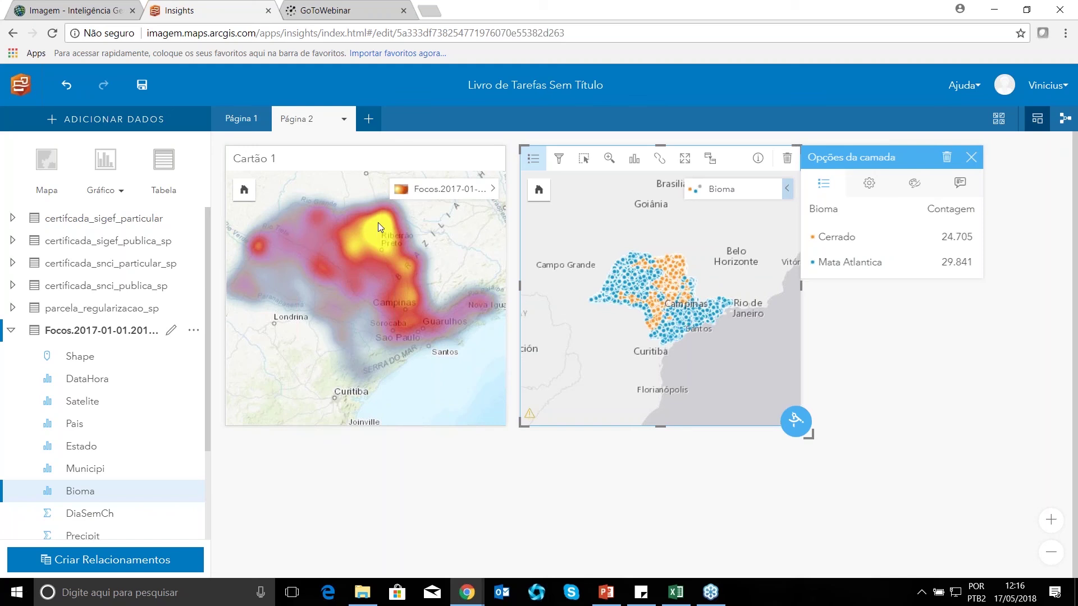
left_click(868, 242)
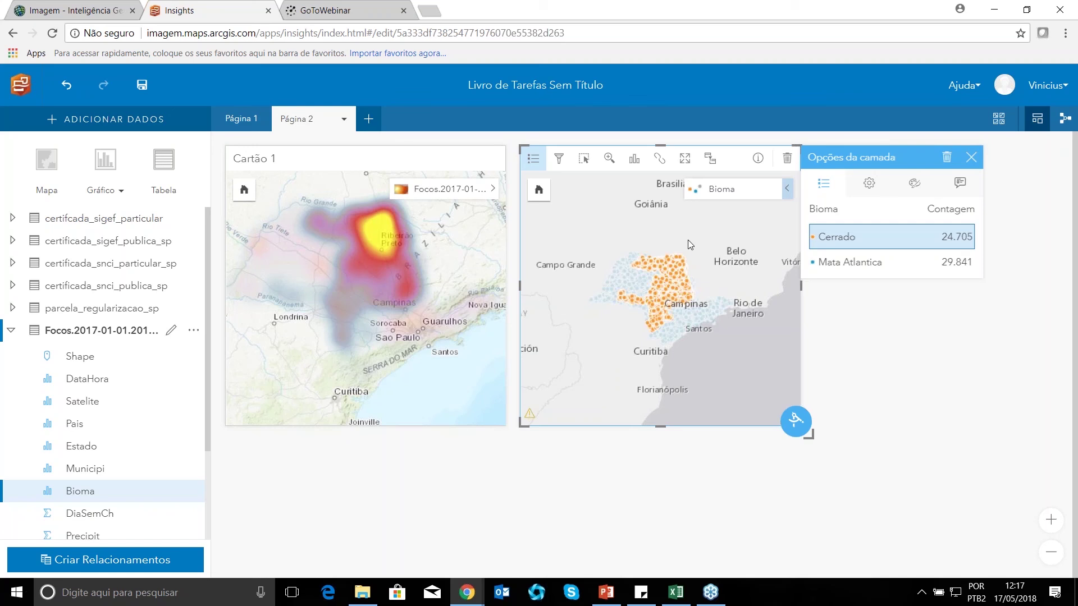
left_click(885, 335)
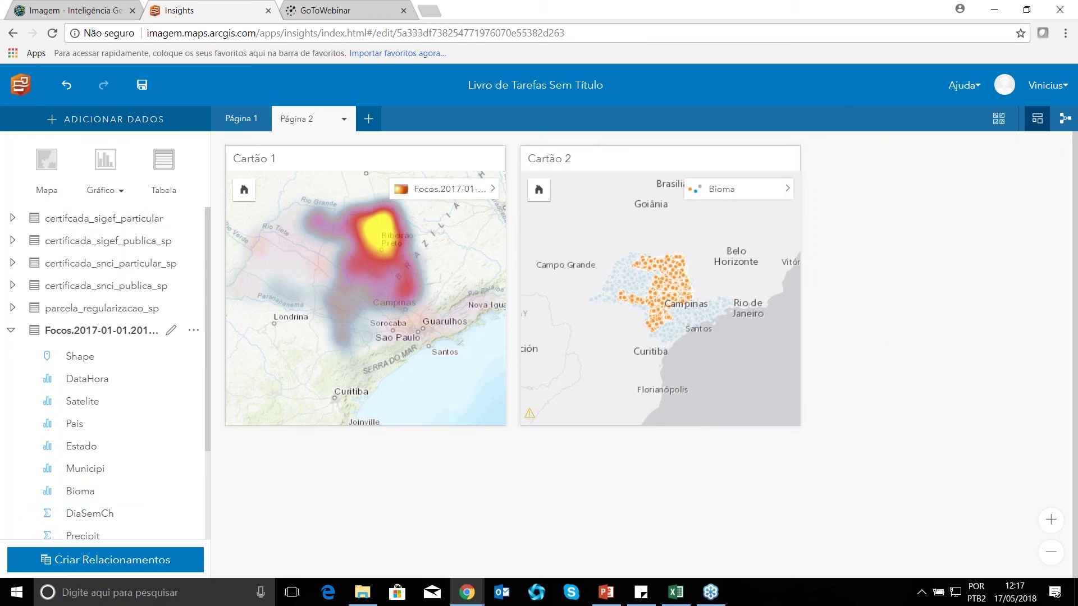
mouse_move(689, 287)
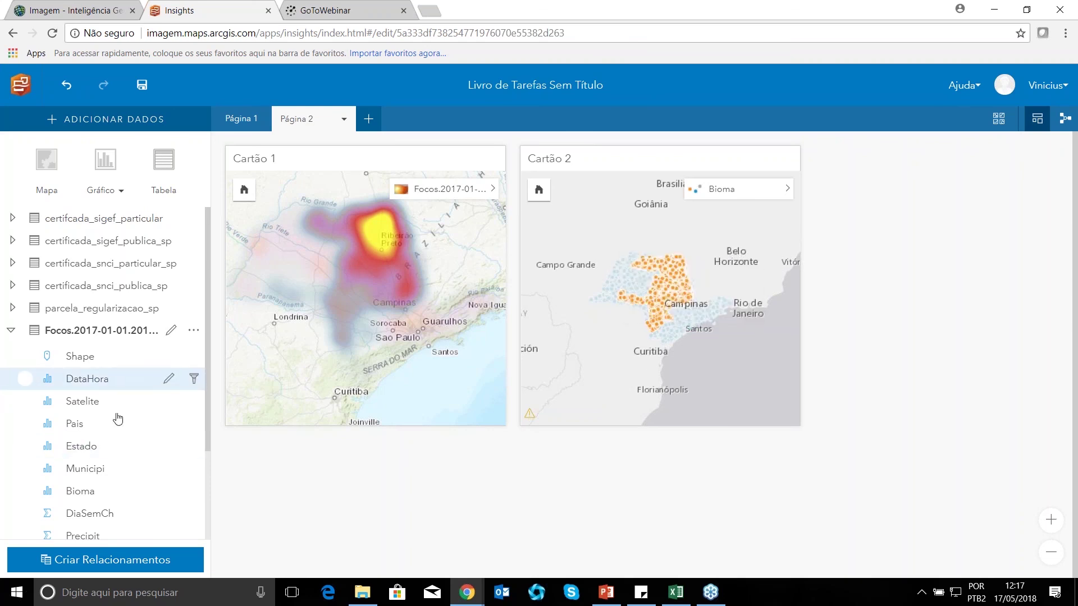
Create a bubble chart from the Municipi field beside the Bioma map and inspect the hotspot counts of individual municipalities.
left_click(109, 478)
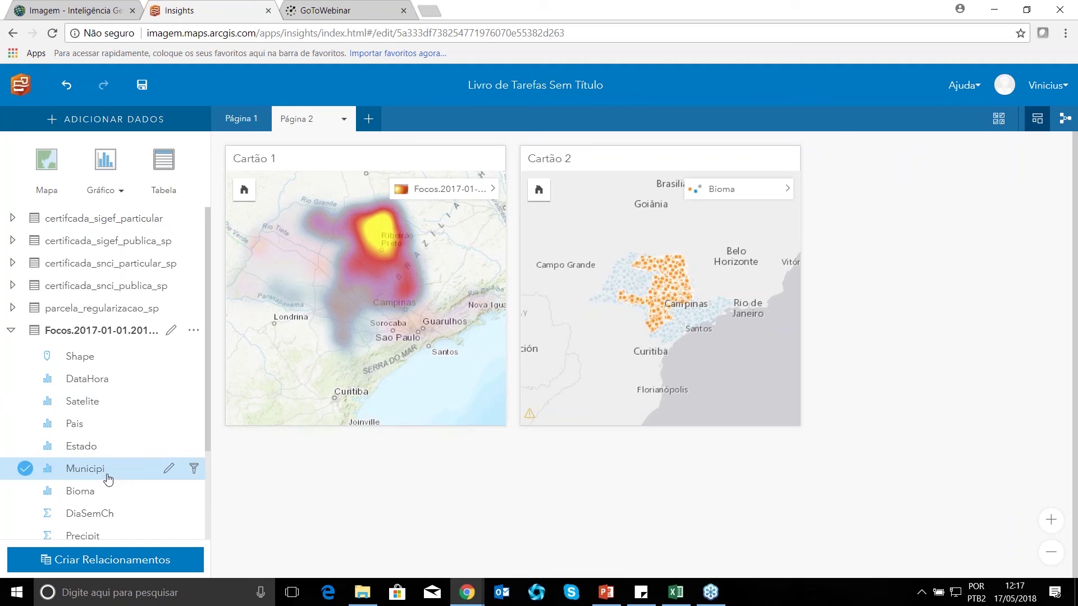
left_click_drag(109, 477, 880, 320)
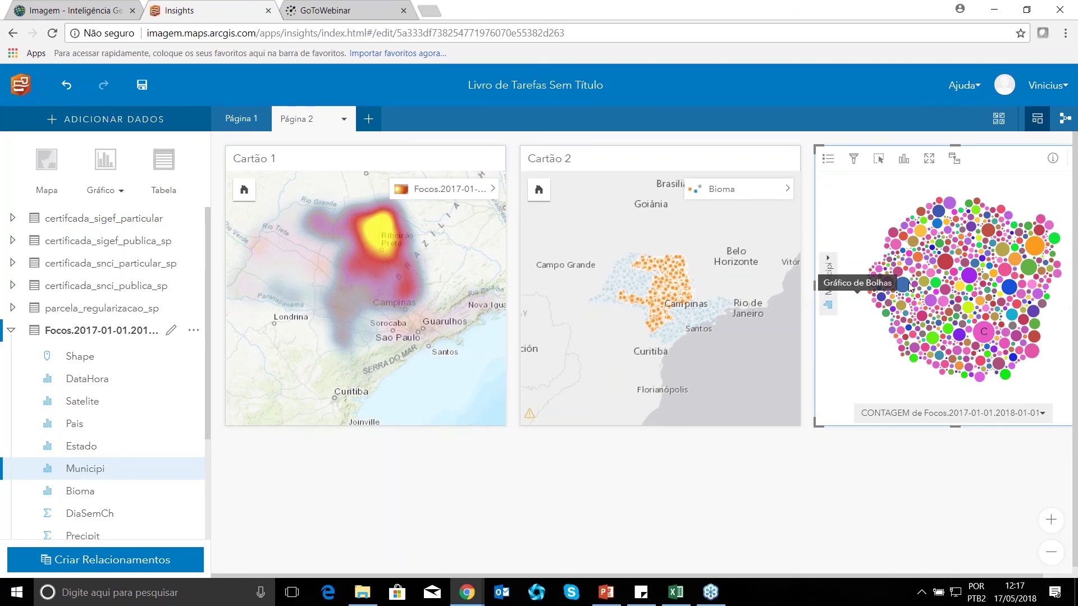
mouse_move(905, 287)
mouse_move(940, 269)
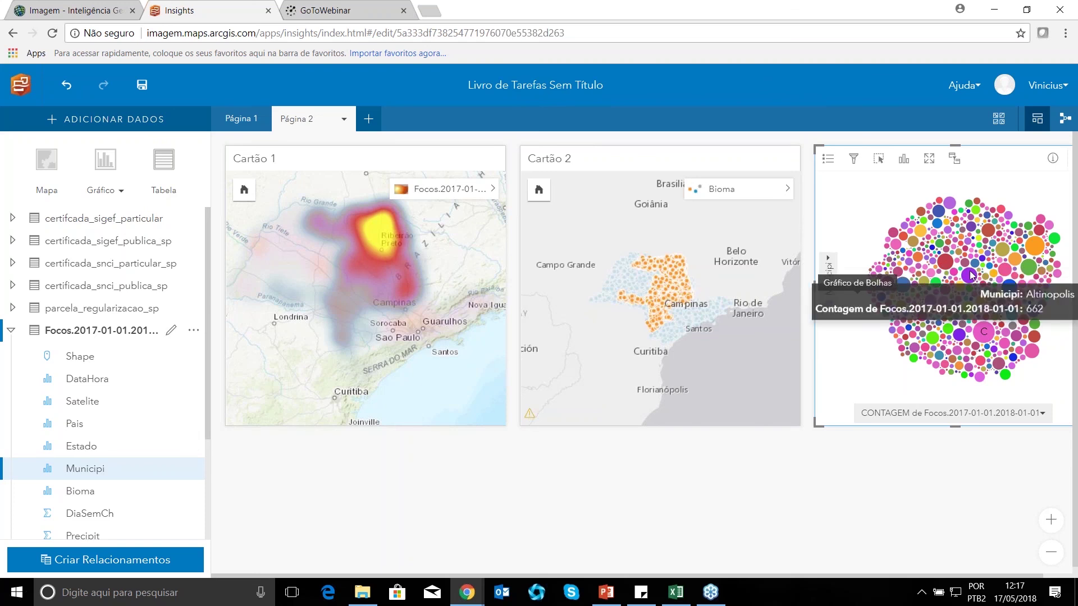
mouse_move(985, 232)
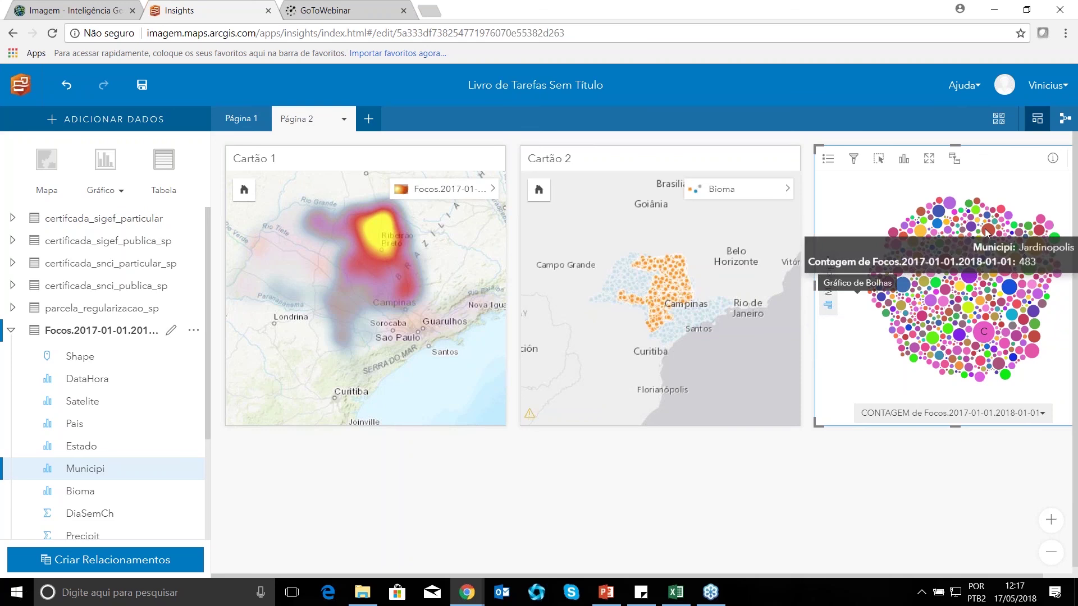
Select the Morro Agudo bubble in the chart and examine where its hotspots fall on the maps.
mouse_move(1036, 247)
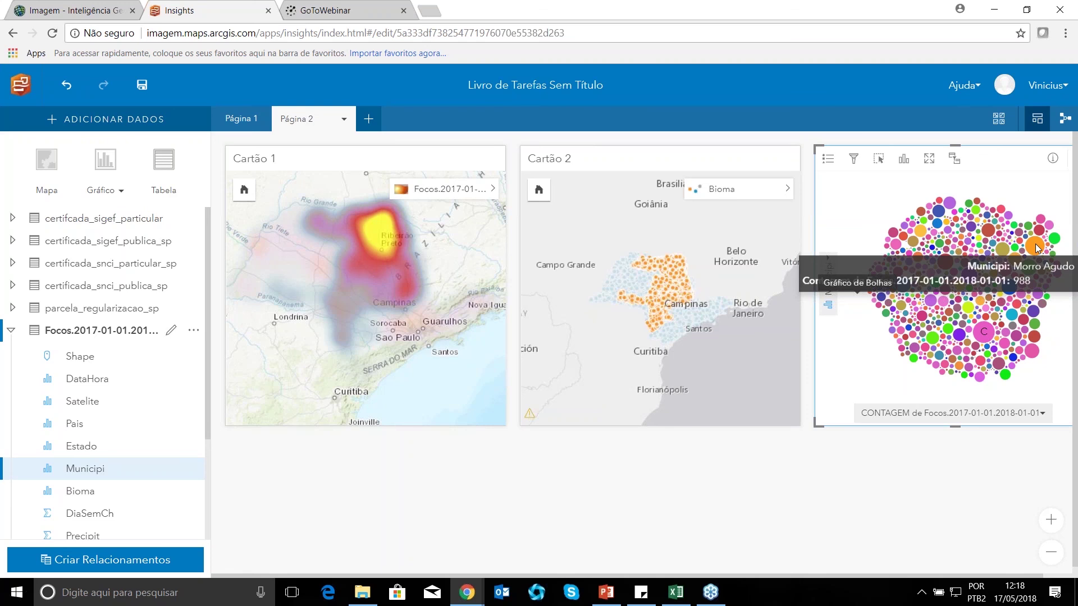
left_click(1036, 247)
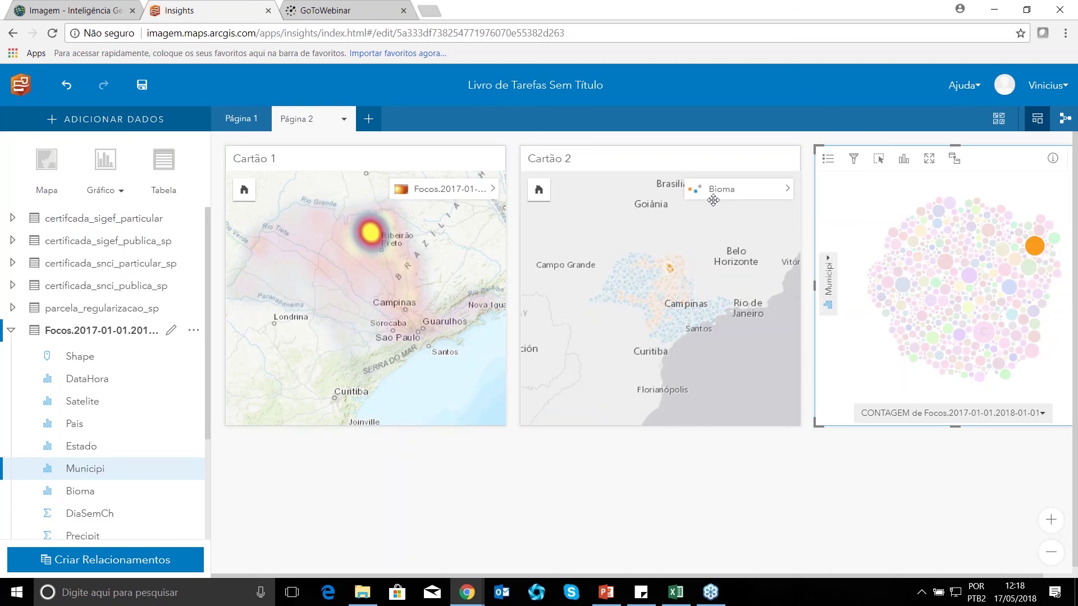
mouse_move(1037, 251)
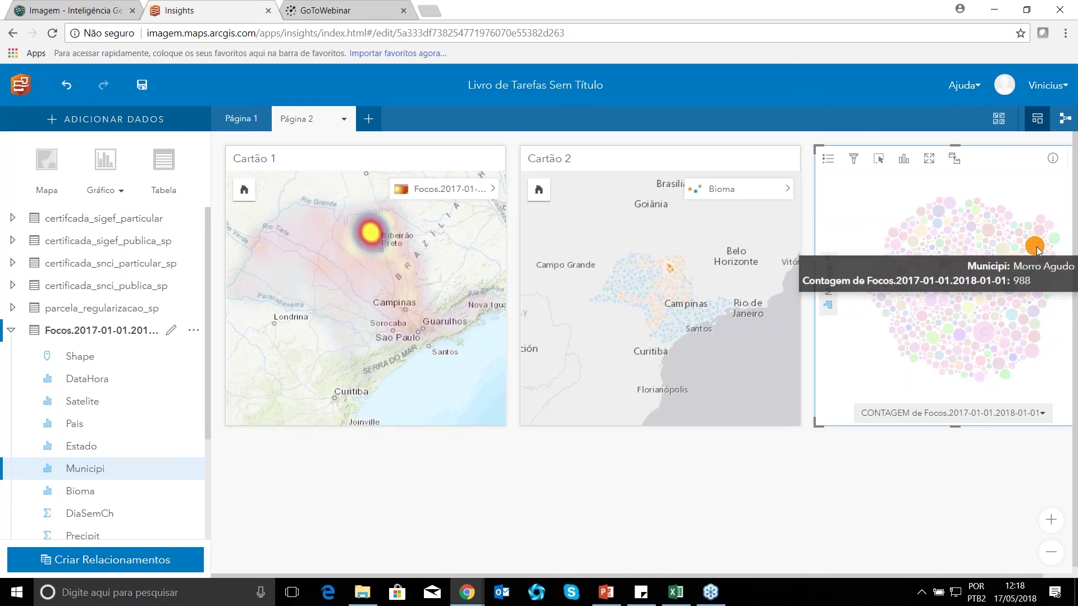
mouse_move(672, 270)
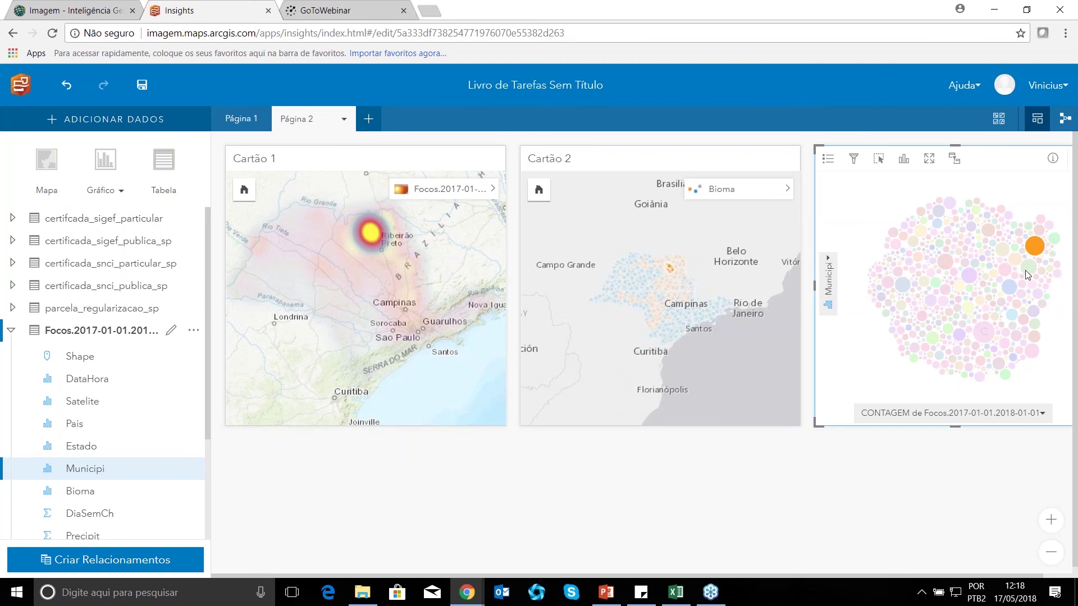
Review the fields of the Focos.2017-01-01.2018-01-01 dataset and create another map from it below the heat map.
scroll(67, 470, "down", 4)
scroll(67, 393, "up", 4)
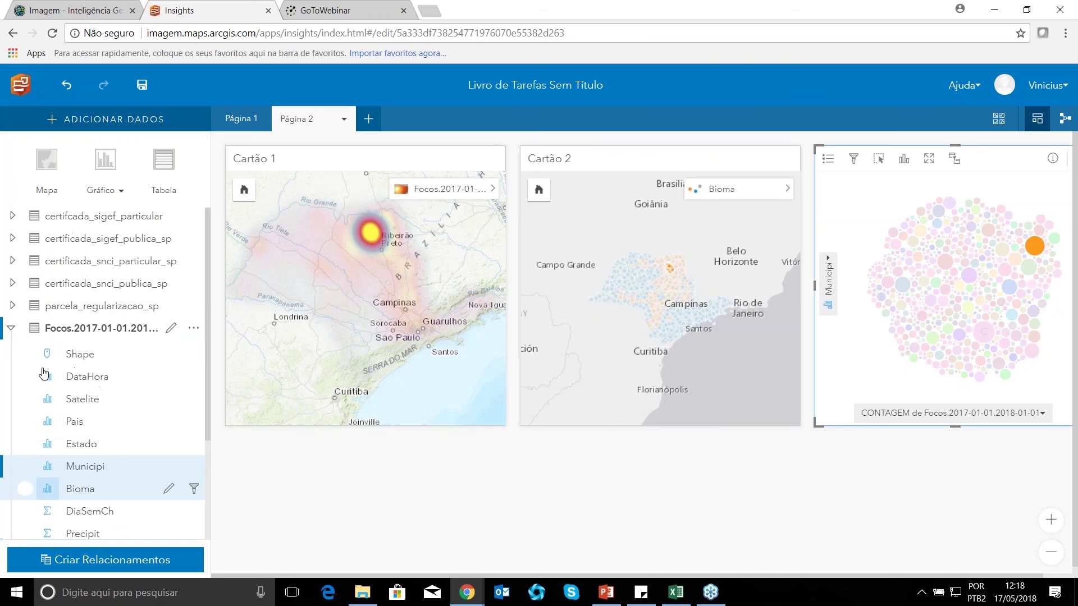
left_click(12, 331)
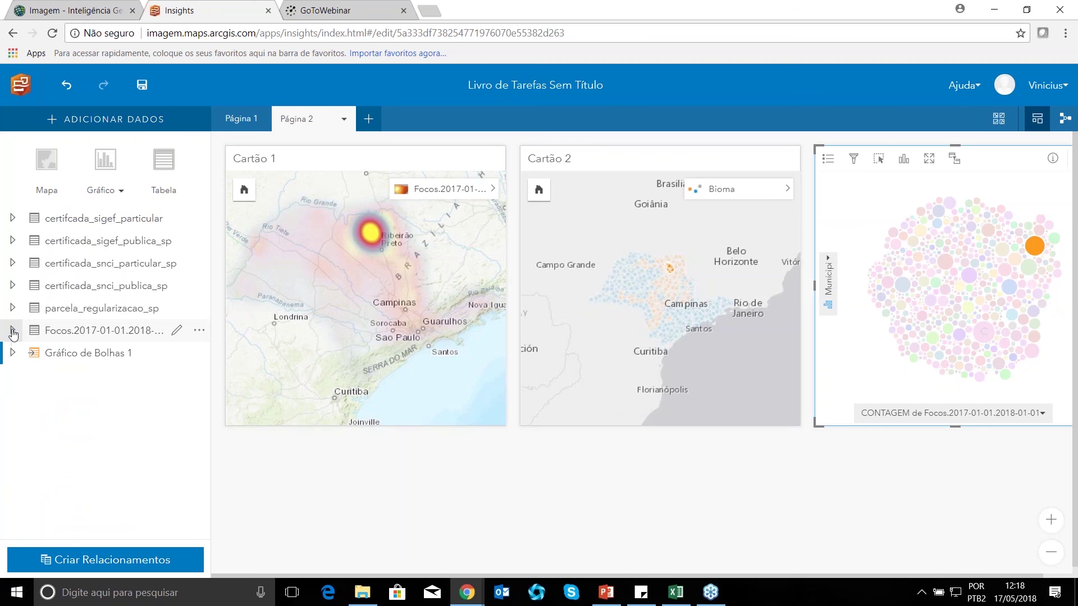
left_click(13, 331)
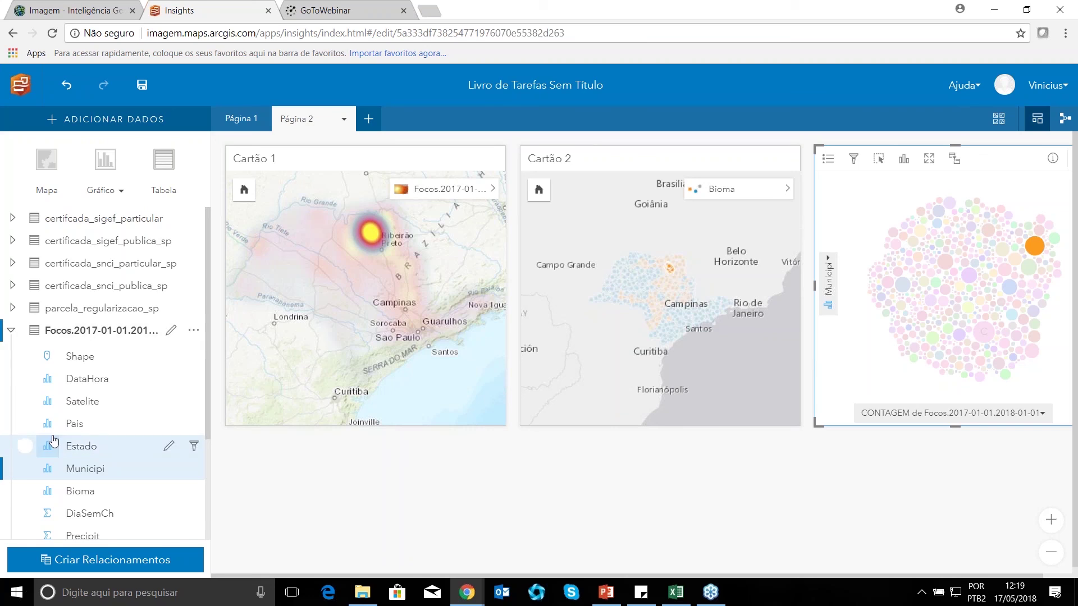
scroll(54, 441, "down", 2)
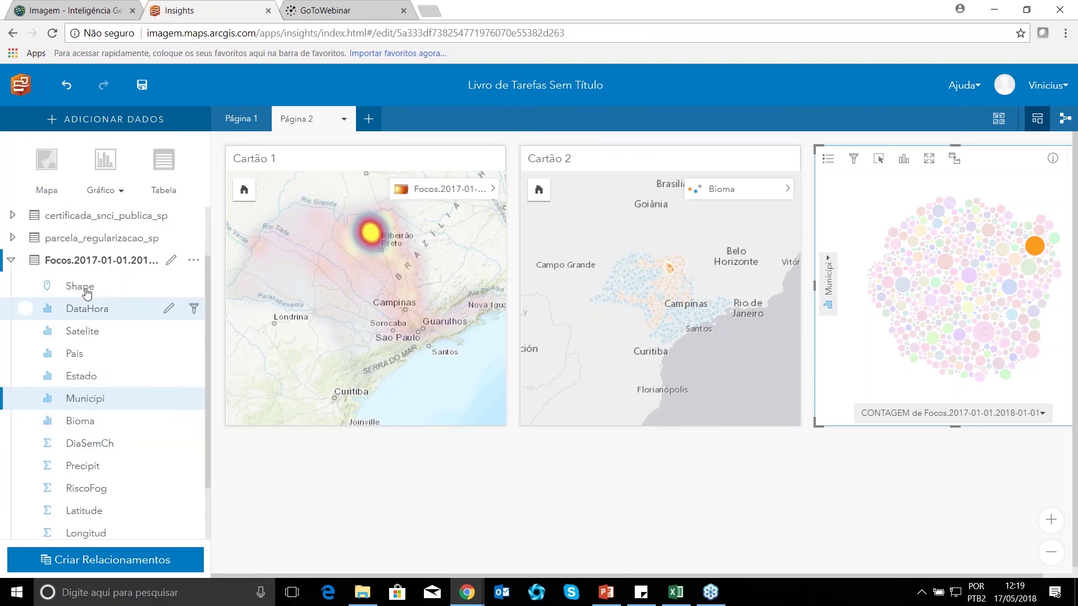
left_click(11, 262)
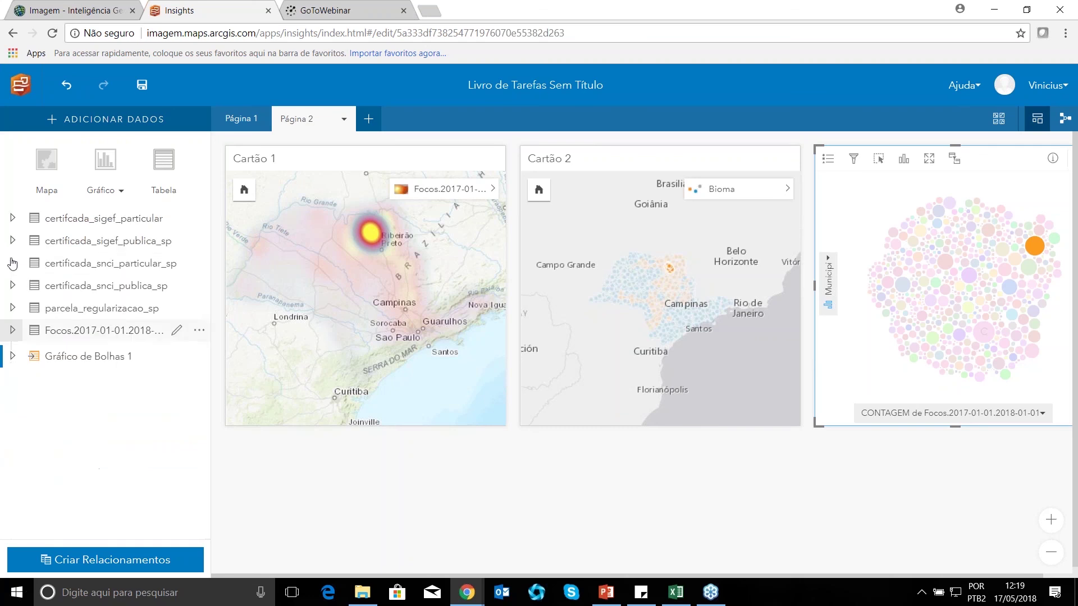
left_click_drag(52, 336, 308, 489)
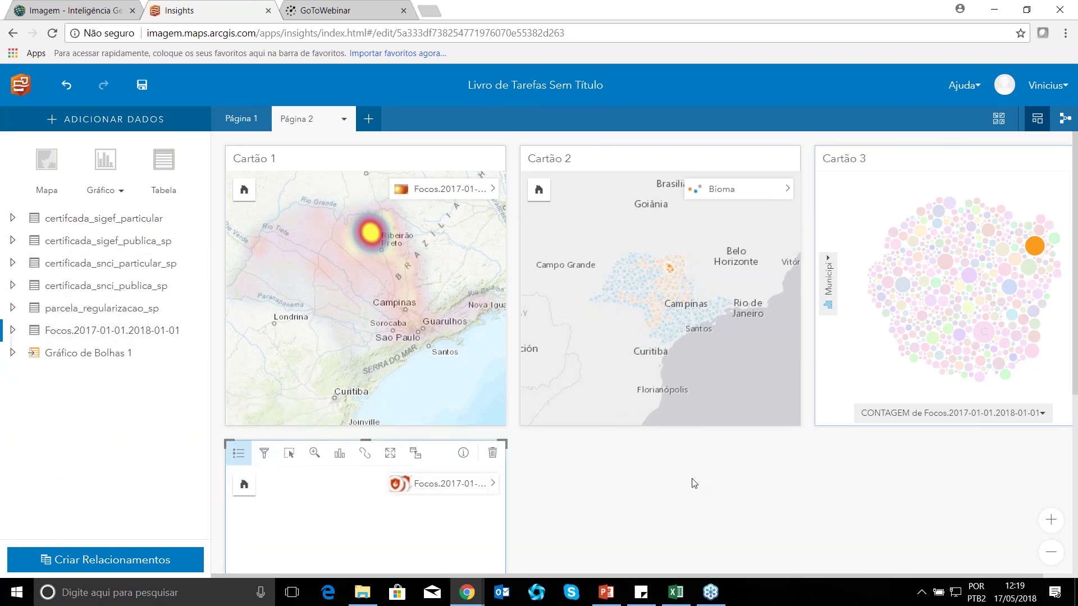
Set the new Focos map's symbol type to Local (Símbolo Único) and close its layer options.
scroll(690, 481, "down", 1)
scroll(692, 484, "down", 2)
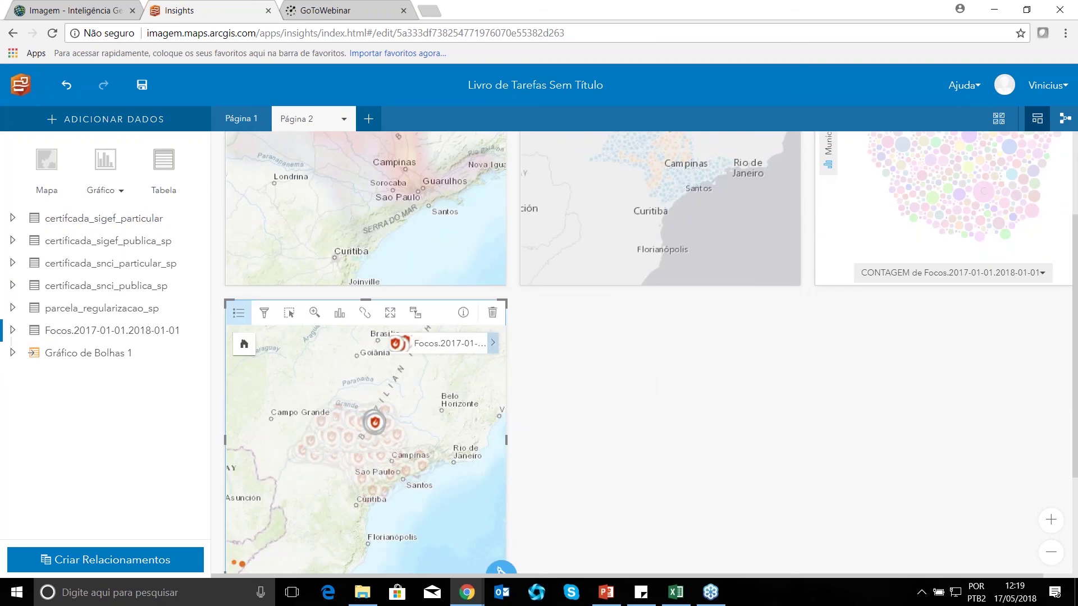
left_click(492, 343)
left_click(575, 339)
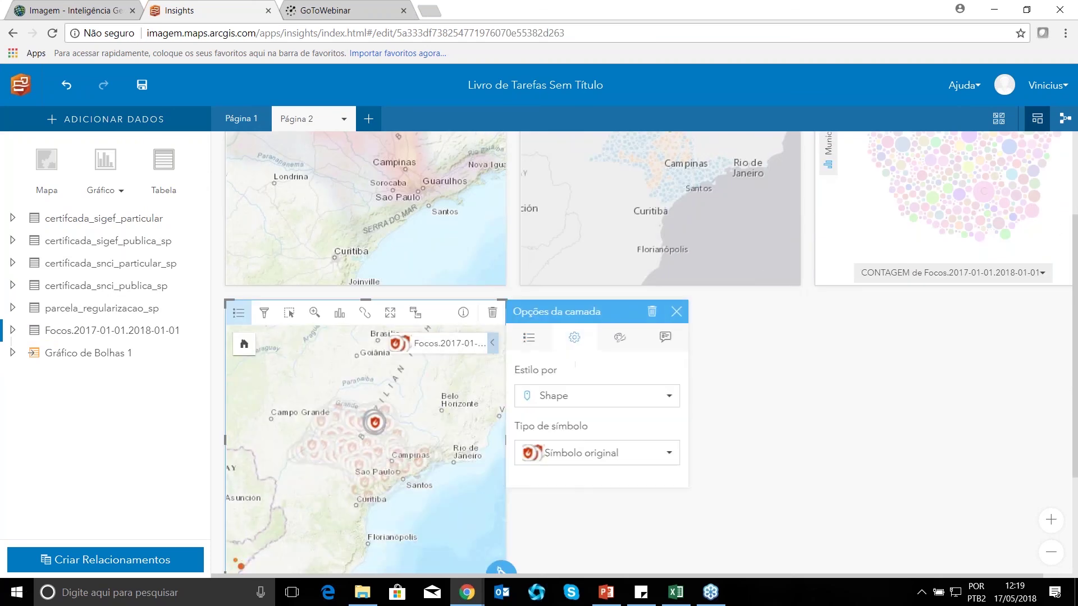
left_click(627, 460)
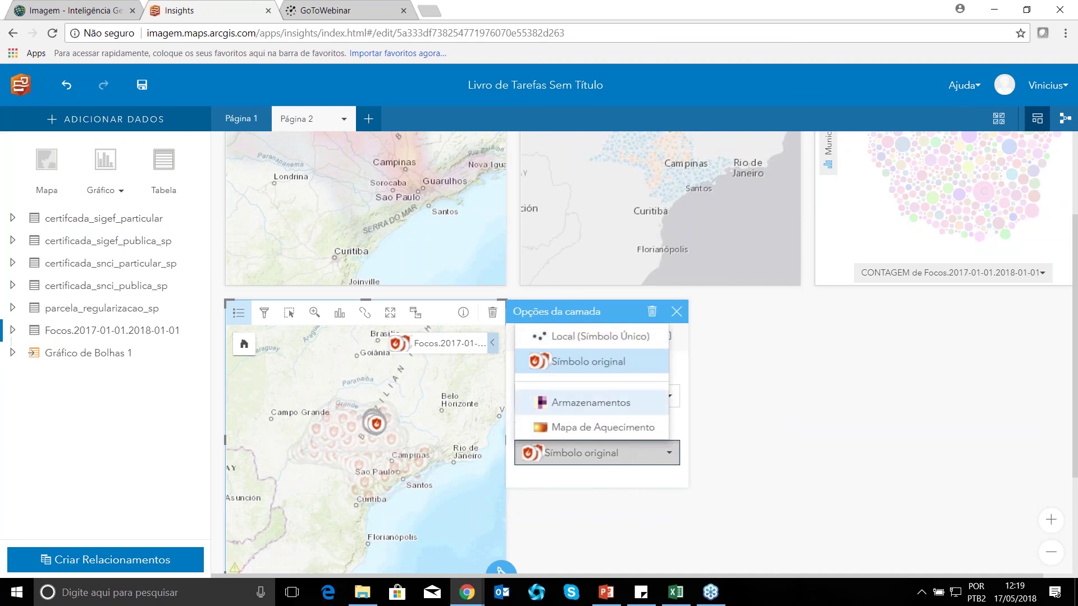
left_click(578, 336)
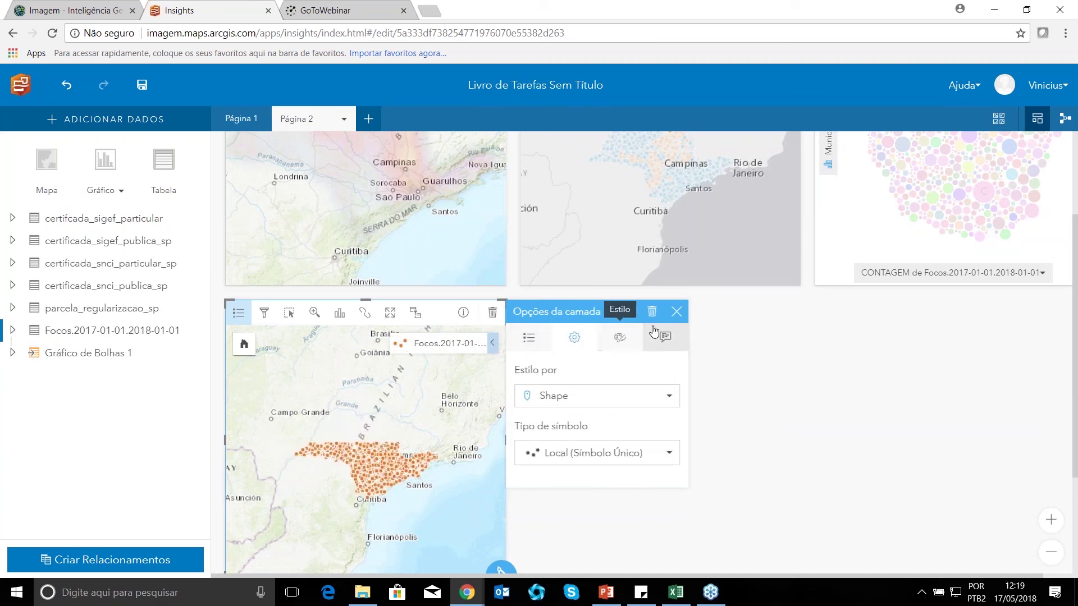
left_click(676, 312)
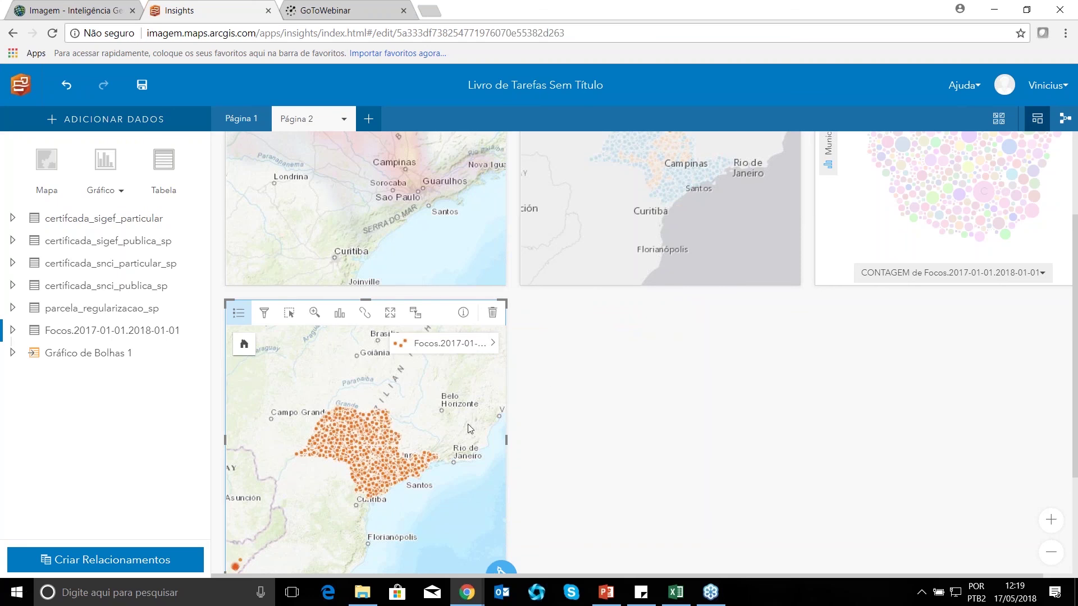
Add certifcada_sigef_particular and certificada_sigef_publica_sp as new layers to the lower Focos map.
scroll(667, 491, "down", 2)
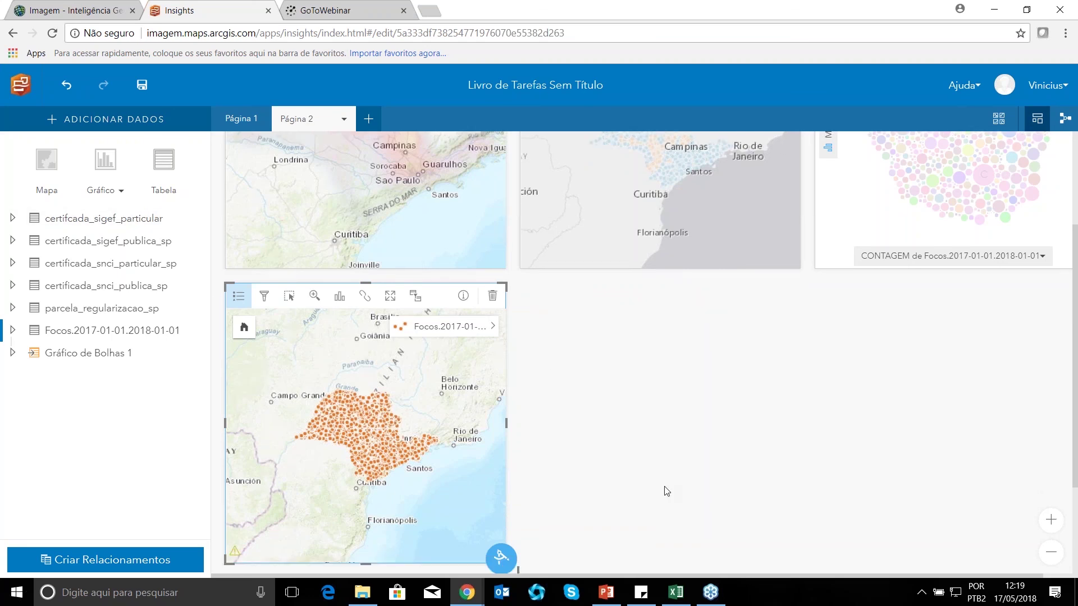
left_click_drag(99, 220, 306, 289)
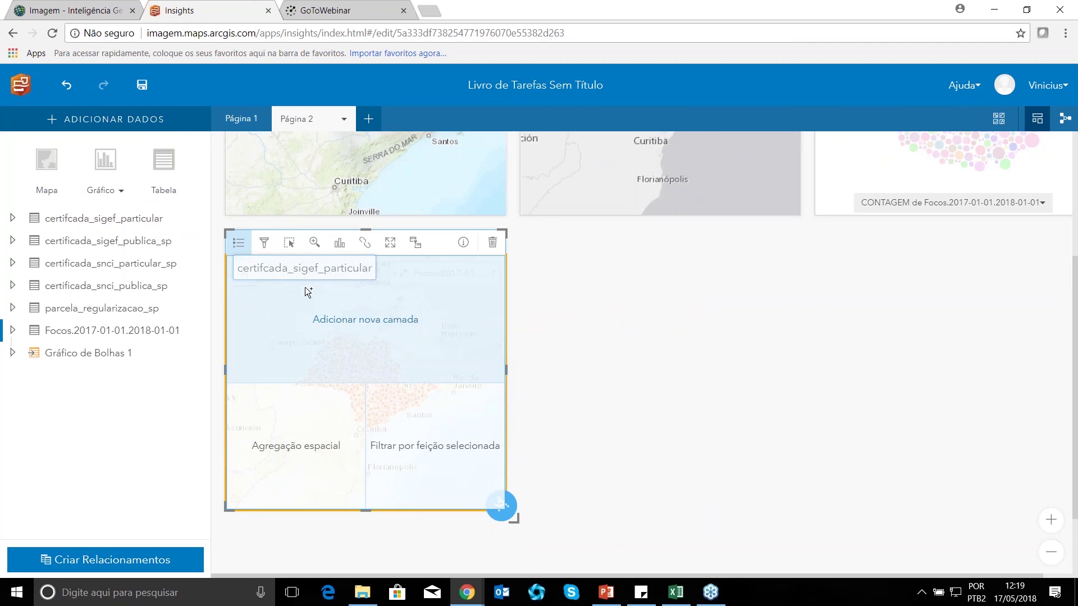
left_click_drag(305, 288, 305, 287)
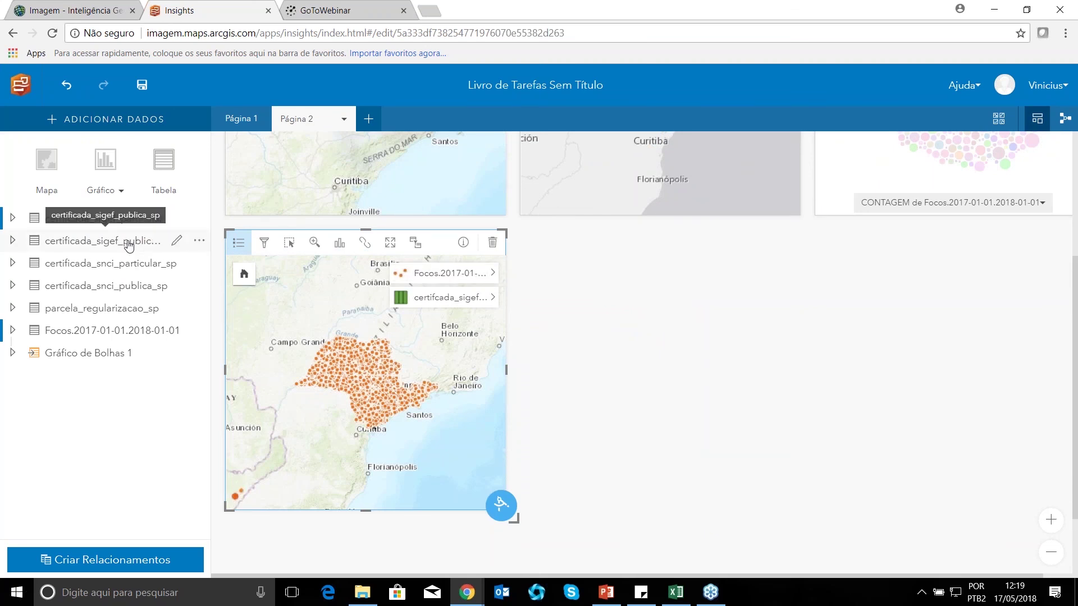
left_click_drag(129, 245, 329, 290)
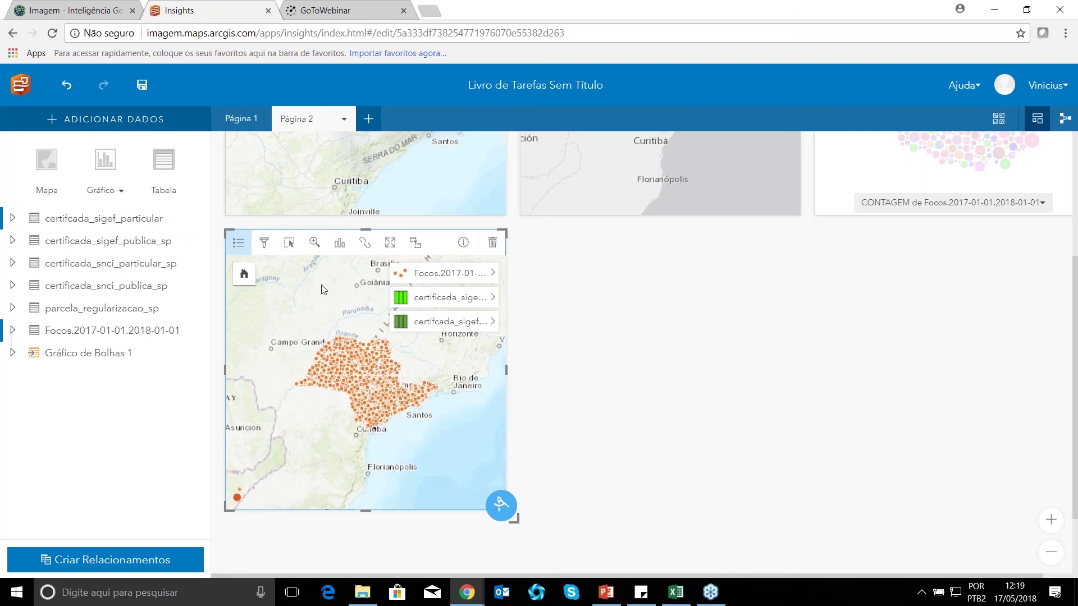
Add certificada_snci_particular_sp, certificada_snci_publica_sp and parcela_regularizacao_sp as new layers to the lower Focos map.
left_click_drag(101, 270, 326, 277)
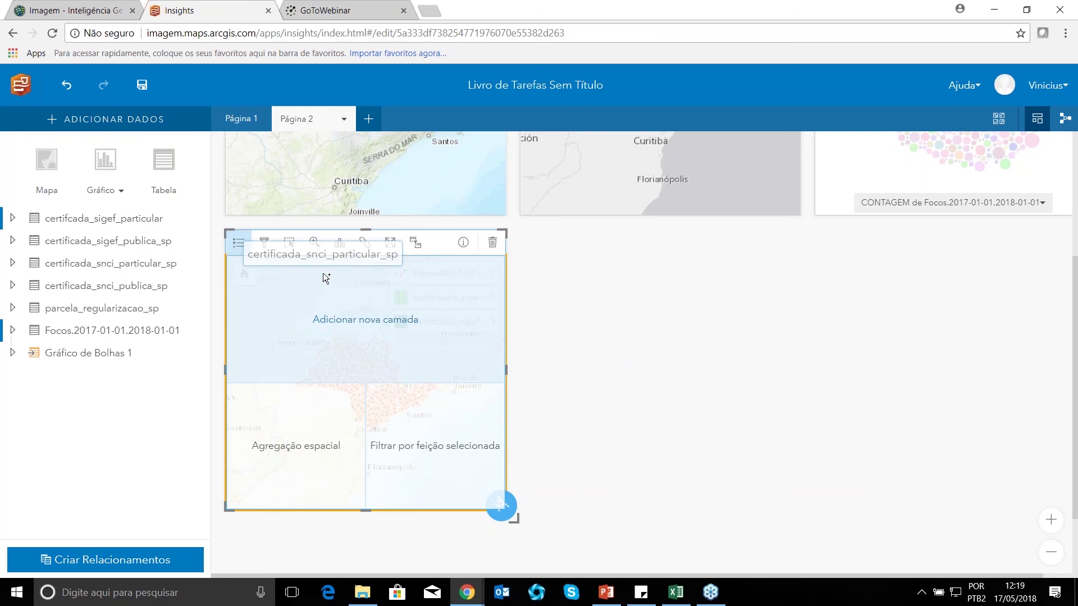
left_click_drag(324, 275, 324, 275)
left_click_drag(126, 285, 316, 284)
left_click_drag(97, 315, 320, 292)
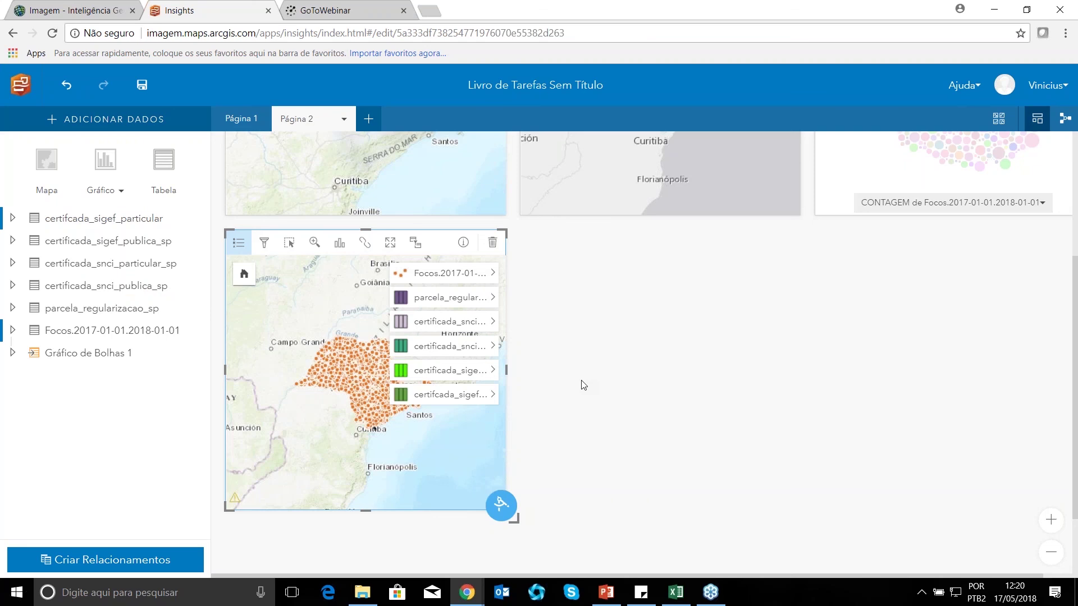
Widen the lower map card to span two cards and switch its basemap to satellite imagery.
left_click_drag(506, 370, 801, 370)
scroll(566, 355, "up", 3)
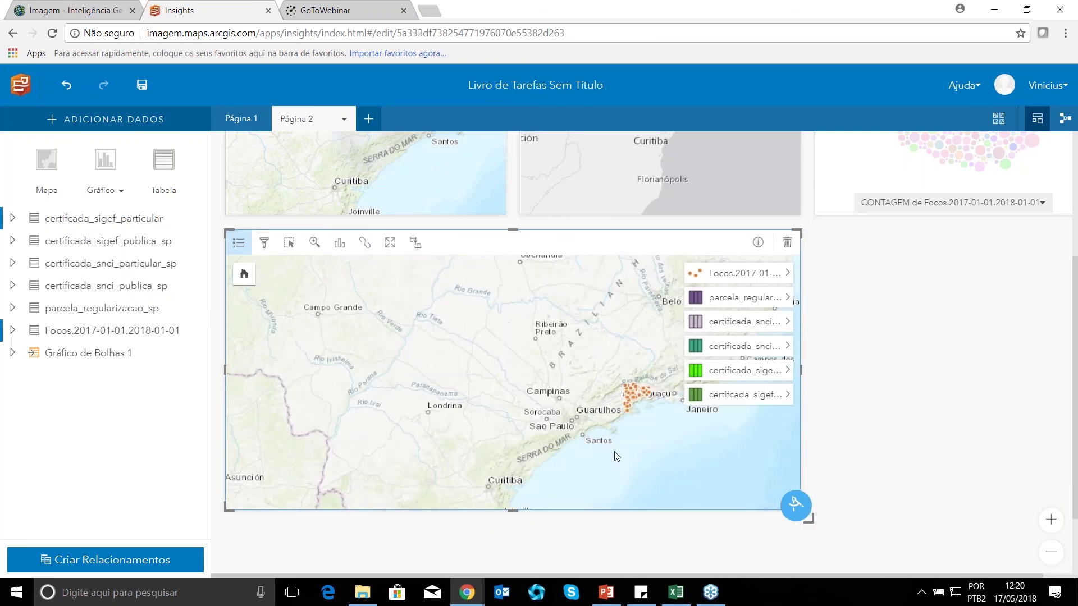
left_click(998, 125)
left_click(957, 187)
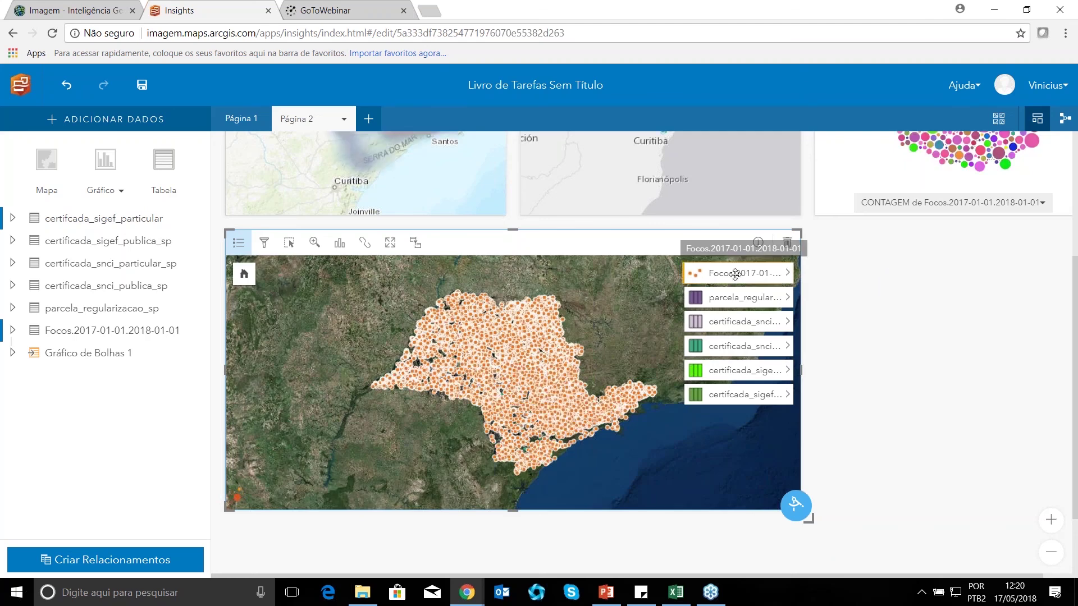
Create a card filter on the lower map using the Municipi field of the Focos.2017-01-01.2018-01-01 dataset.
left_click(263, 245)
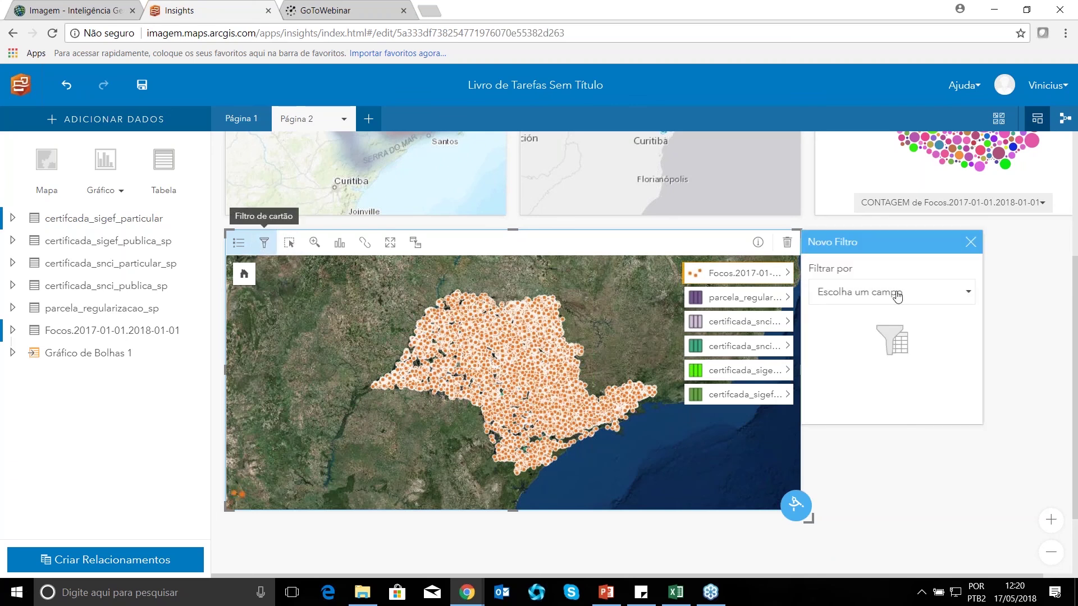
left_click(890, 294)
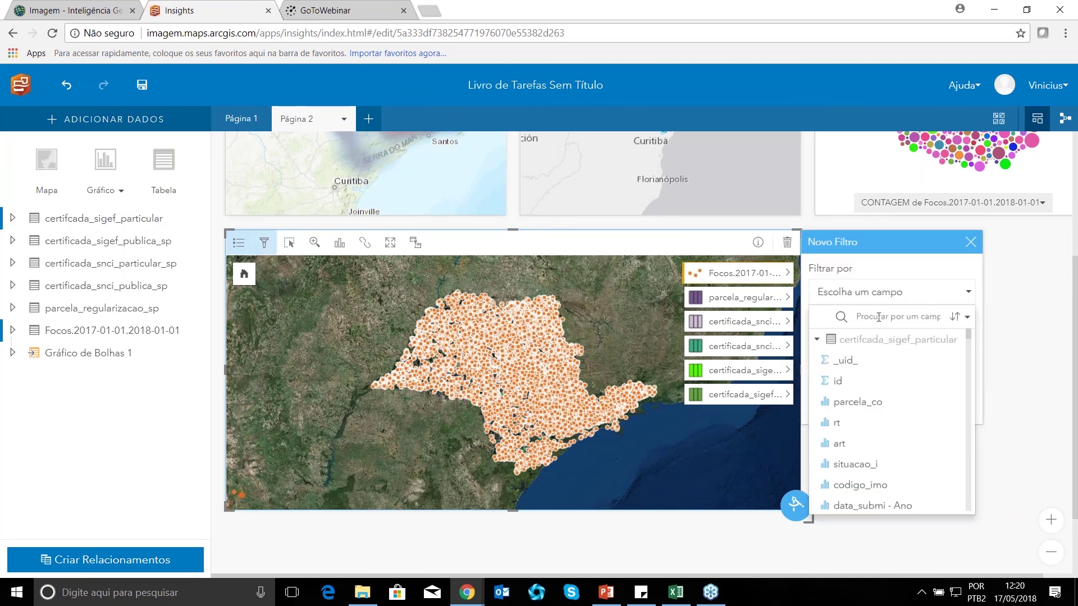
scroll(877, 396, "down", 5)
scroll(877, 393, "up", 6)
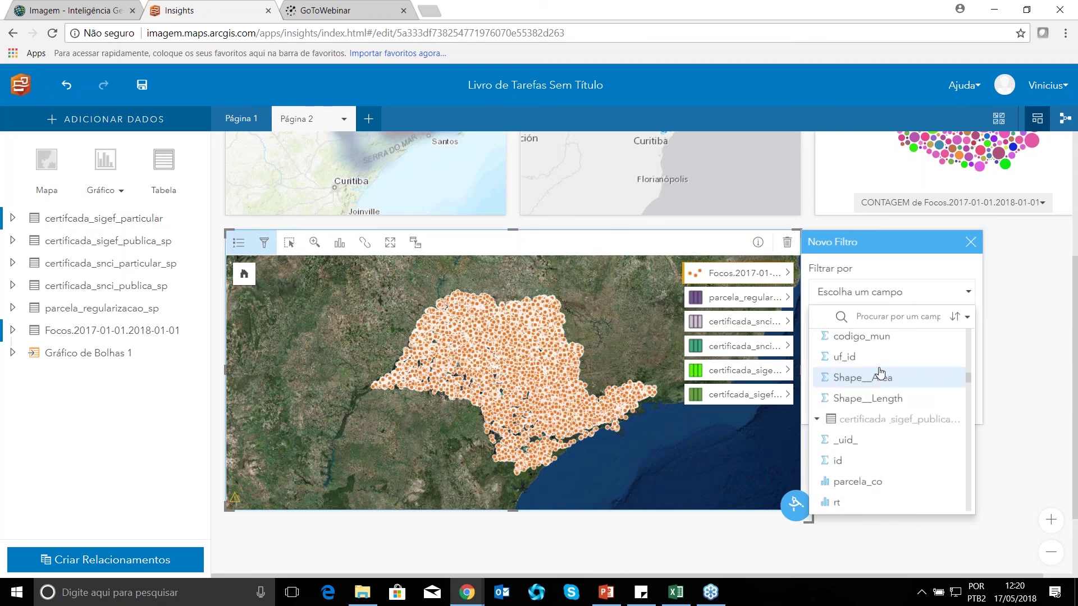
left_click(893, 316)
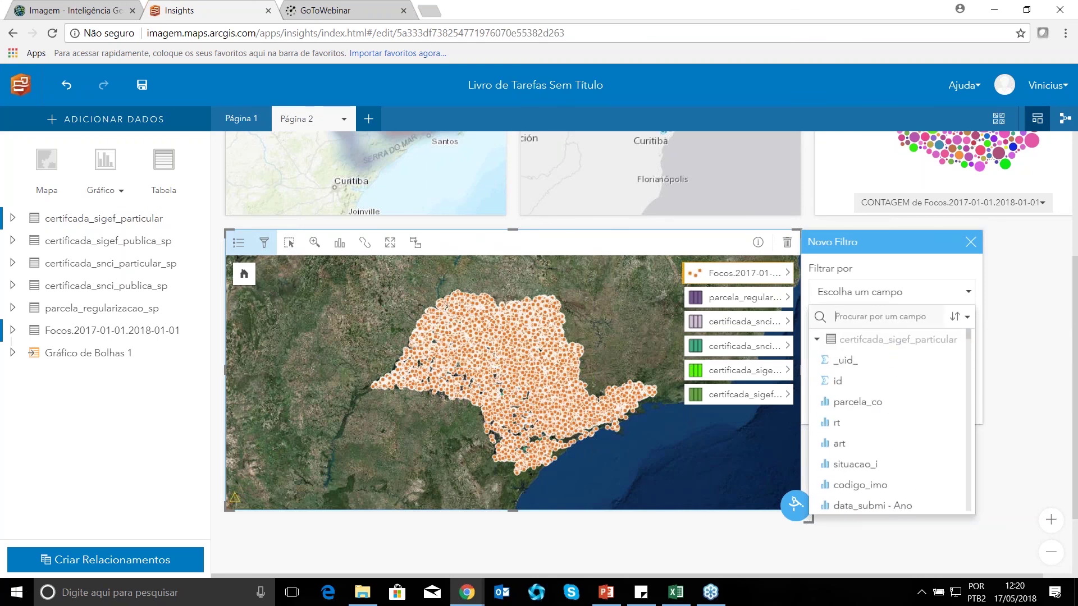
type("mun")
scroll(881, 404, "down", 3)
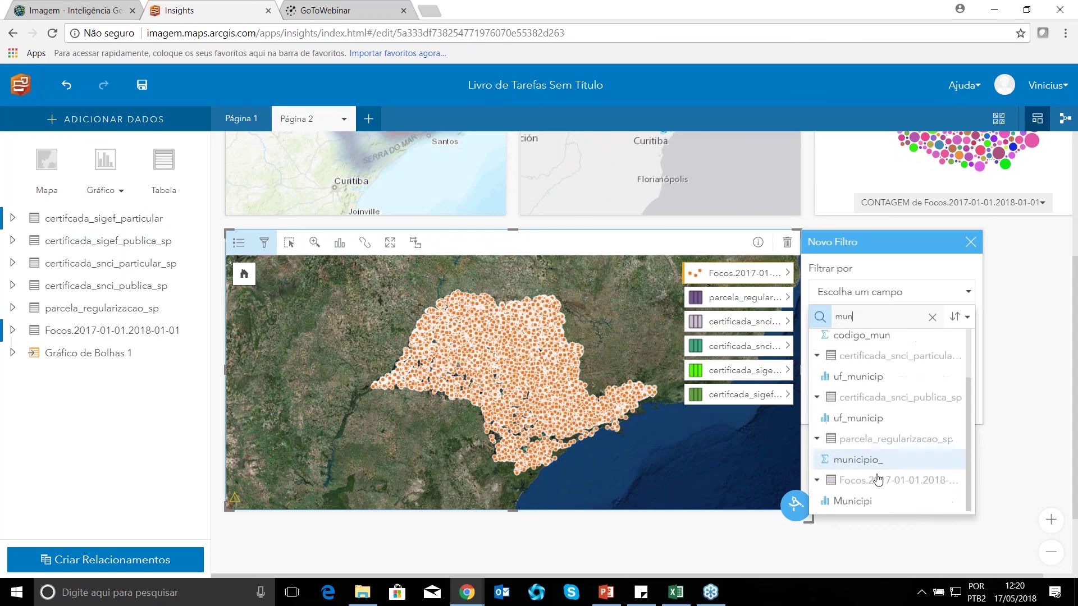
left_click(872, 500)
Restrict the Municipi filter to Morro Agudo only, apply it and close the card filters.
left_click(831, 346)
left_click(889, 321)
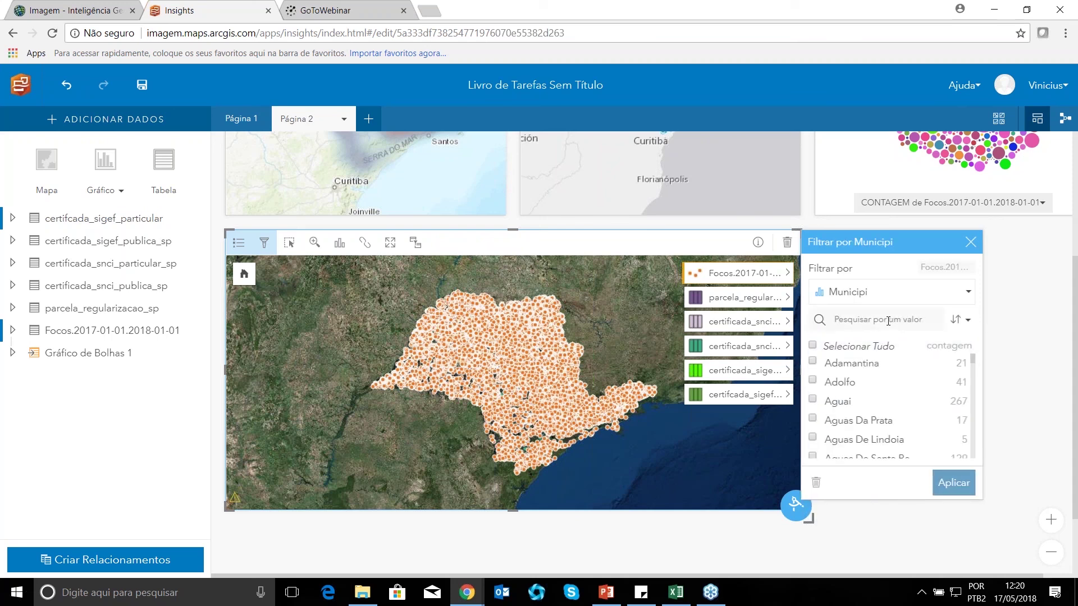
type("morro")
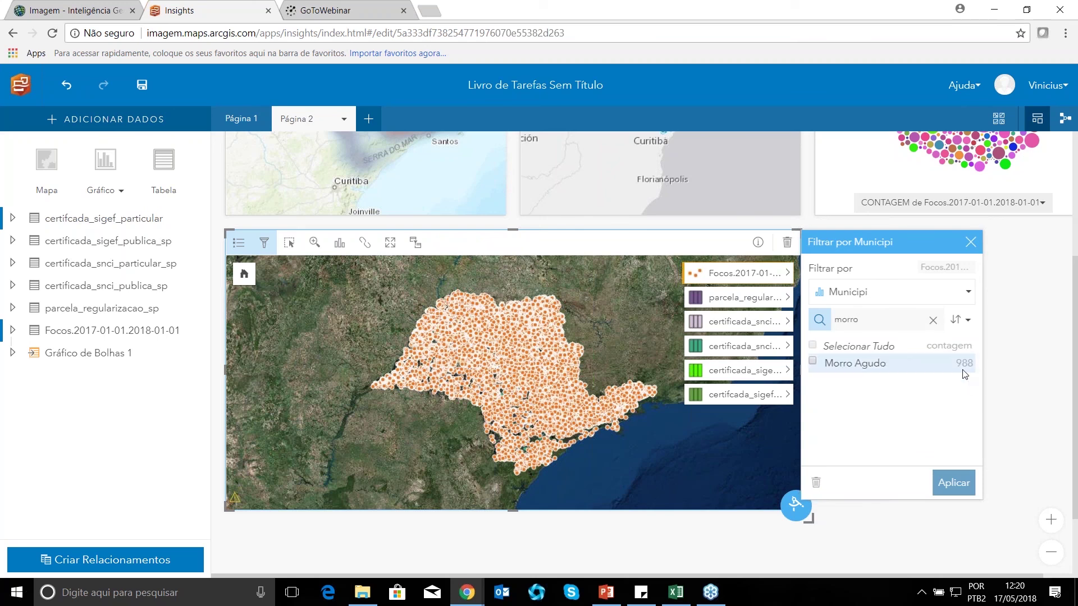
left_click(815, 362)
left_click(954, 482)
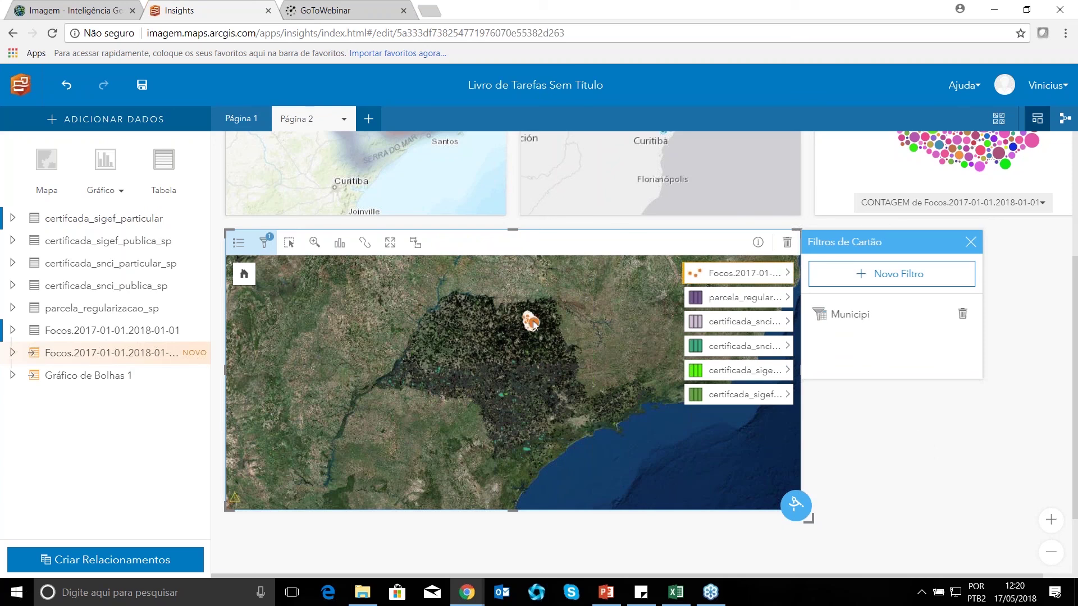
left_click(970, 242)
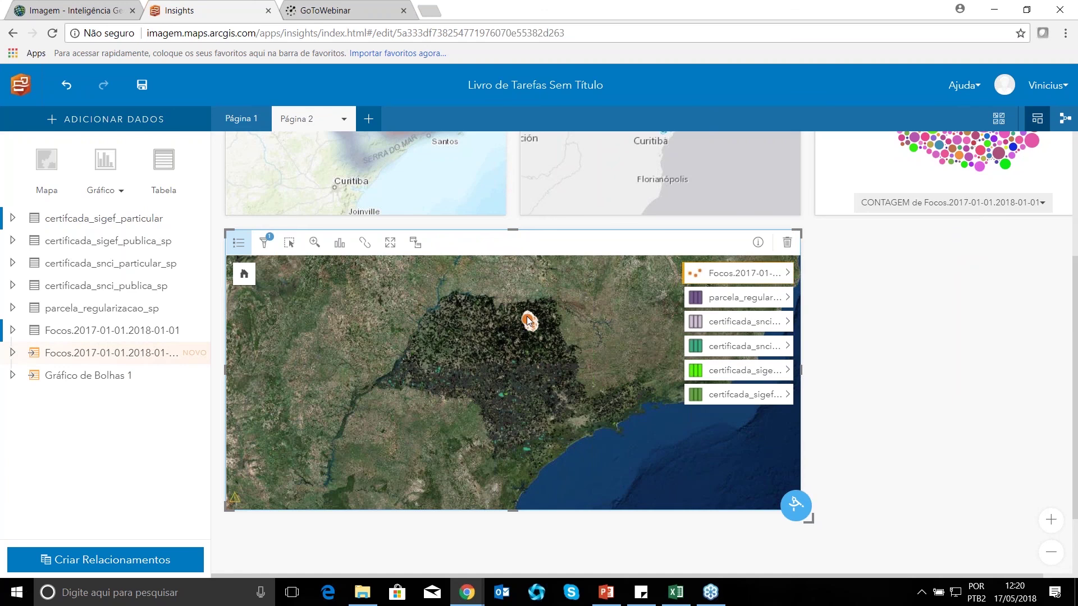
Examine the Morro Agudo hotspots over the certified parcels, checking hotspot dates and the process number of a parcel with clustered hotspots.
scroll(527, 320, "up", 1)
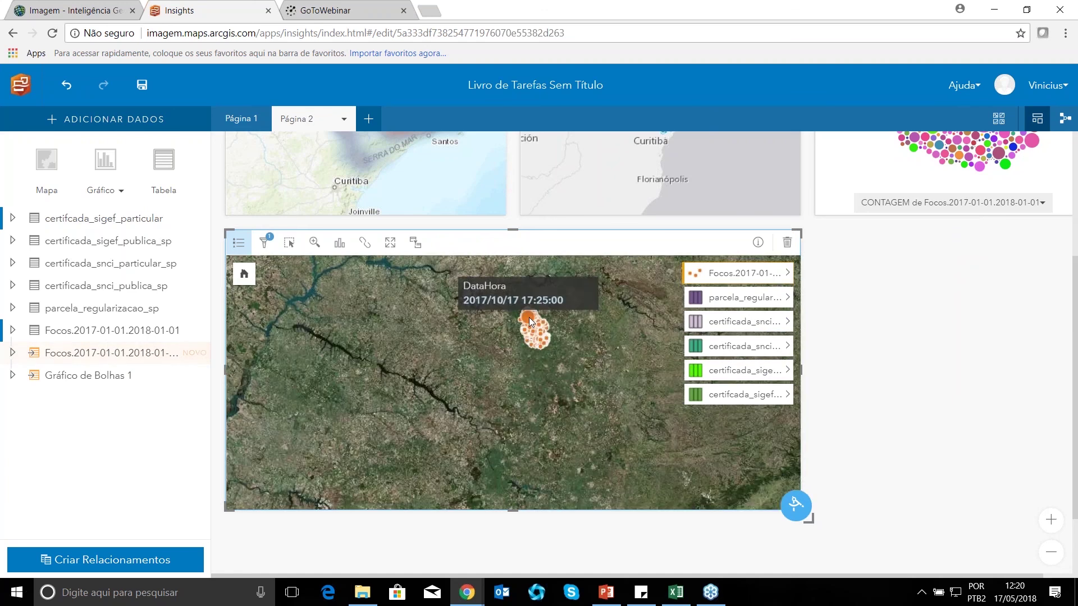
scroll(529, 320, "up", 1)
scroll(534, 288, "up", 1)
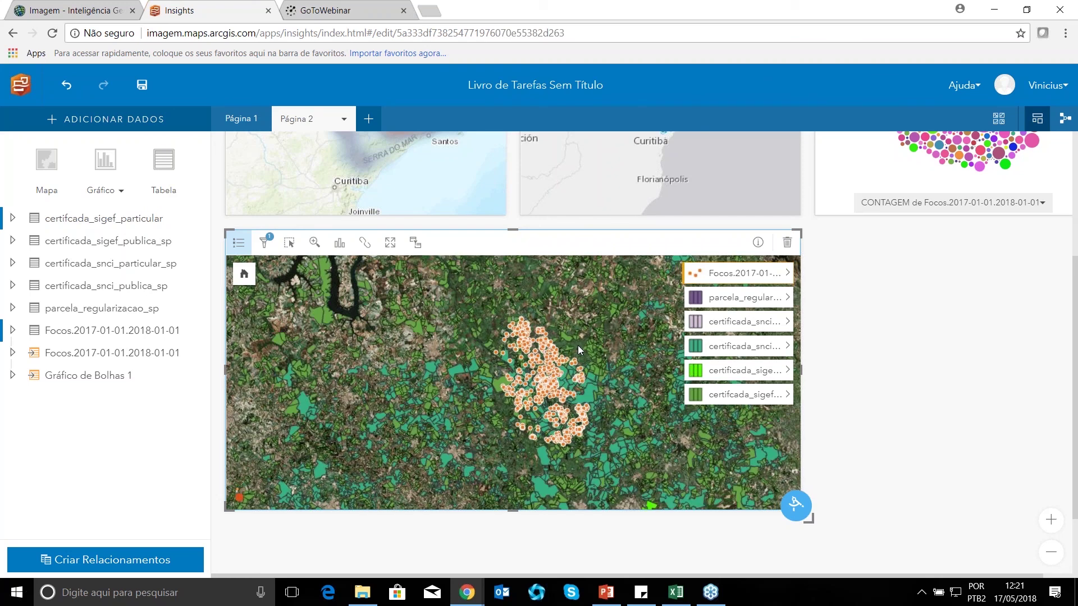
mouse_move(601, 336)
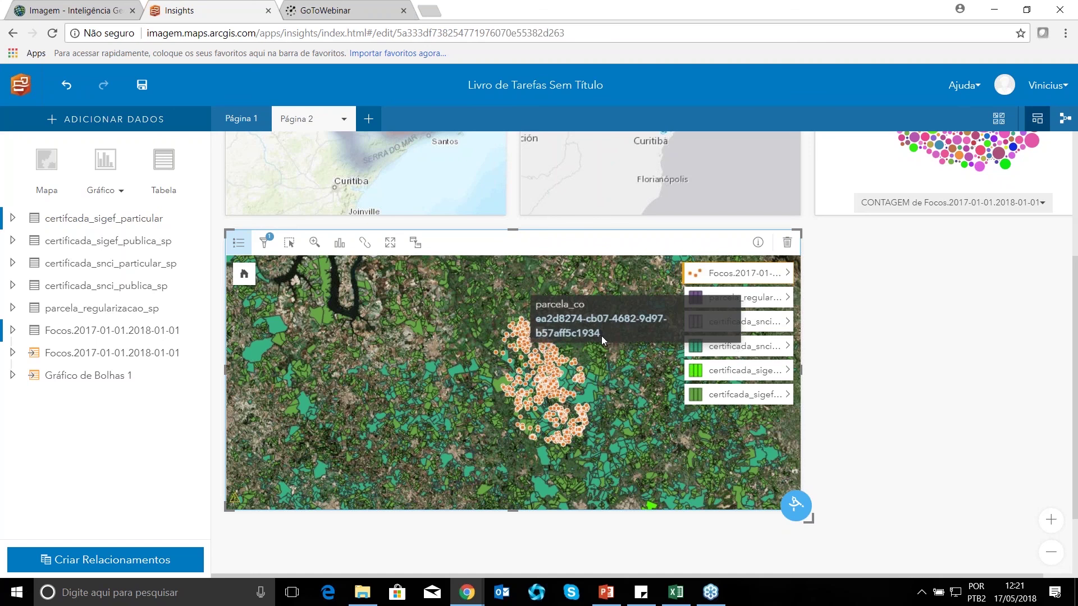
mouse_move(554, 442)
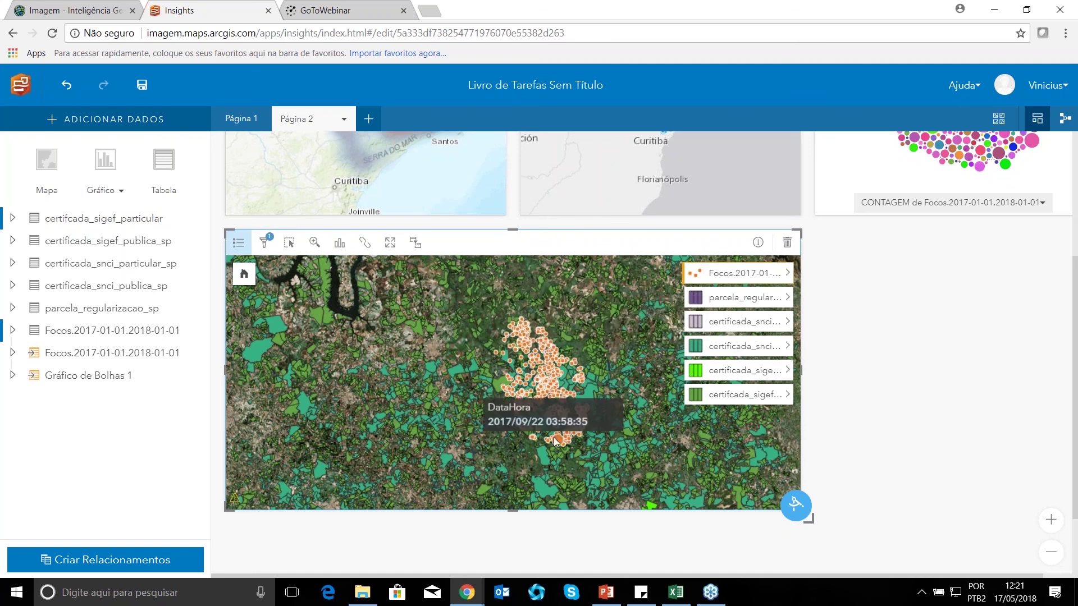
mouse_move(581, 375)
scroll(578, 375, "up", 2)
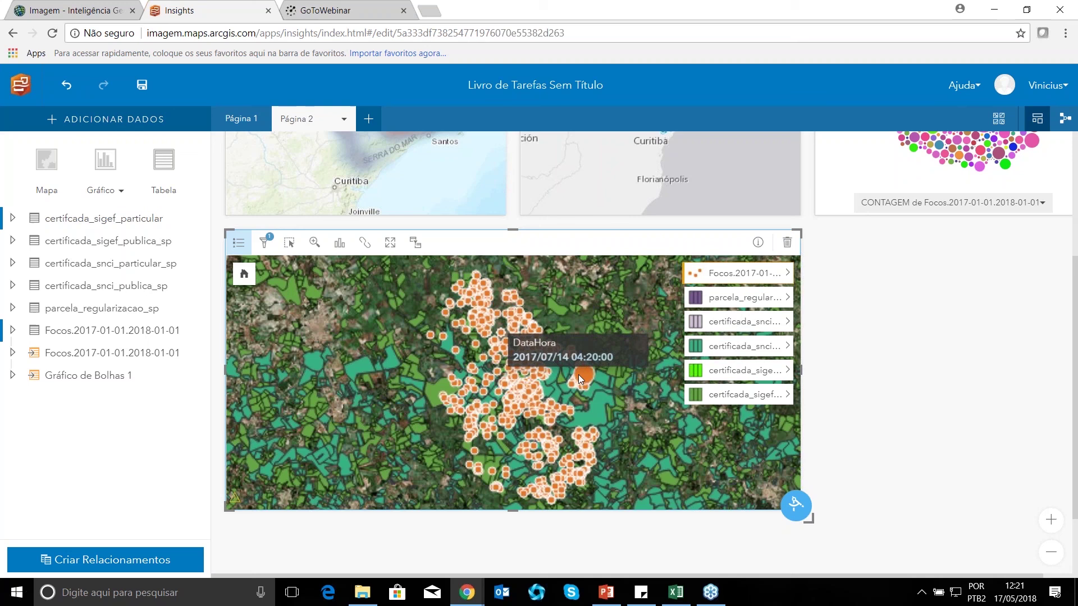
mouse_move(501, 368)
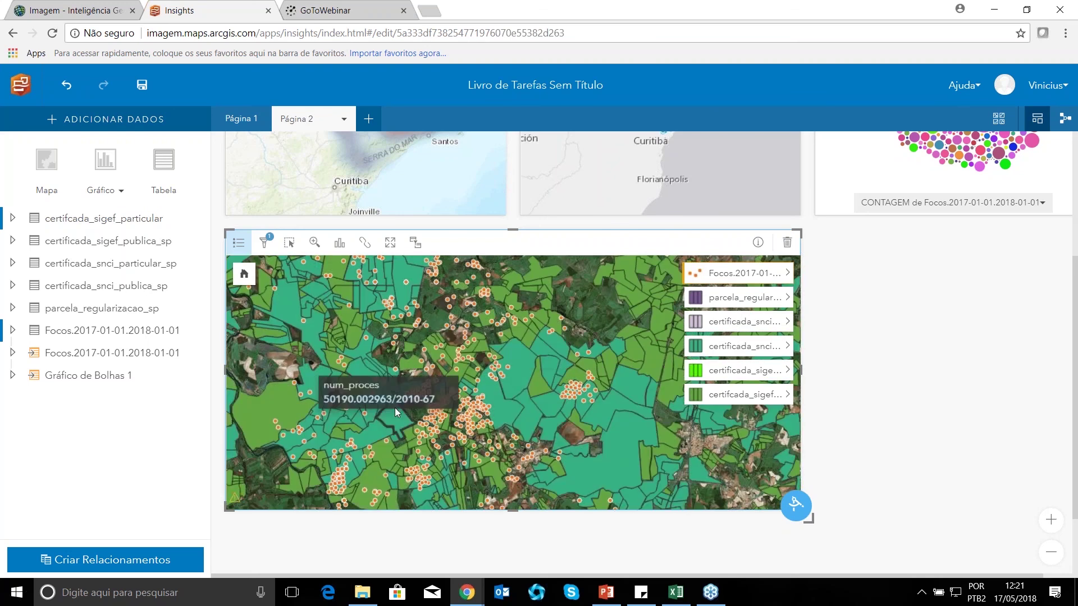
left_click_drag(395, 408, 445, 343)
scroll(379, 456, "up", 3)
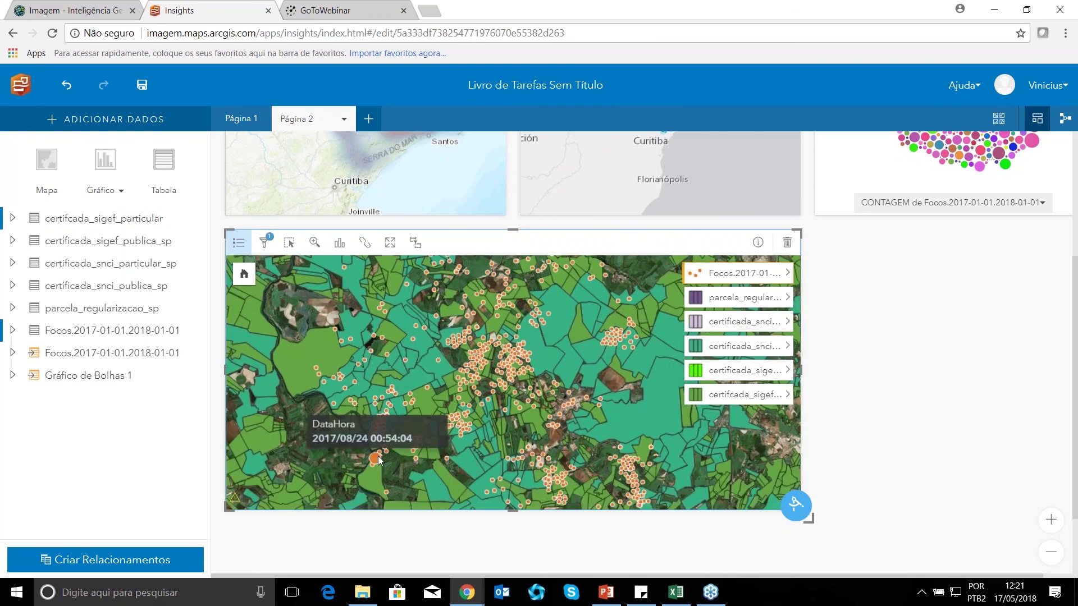
left_click_drag(362, 341, 316, 481)
mouse_move(308, 426)
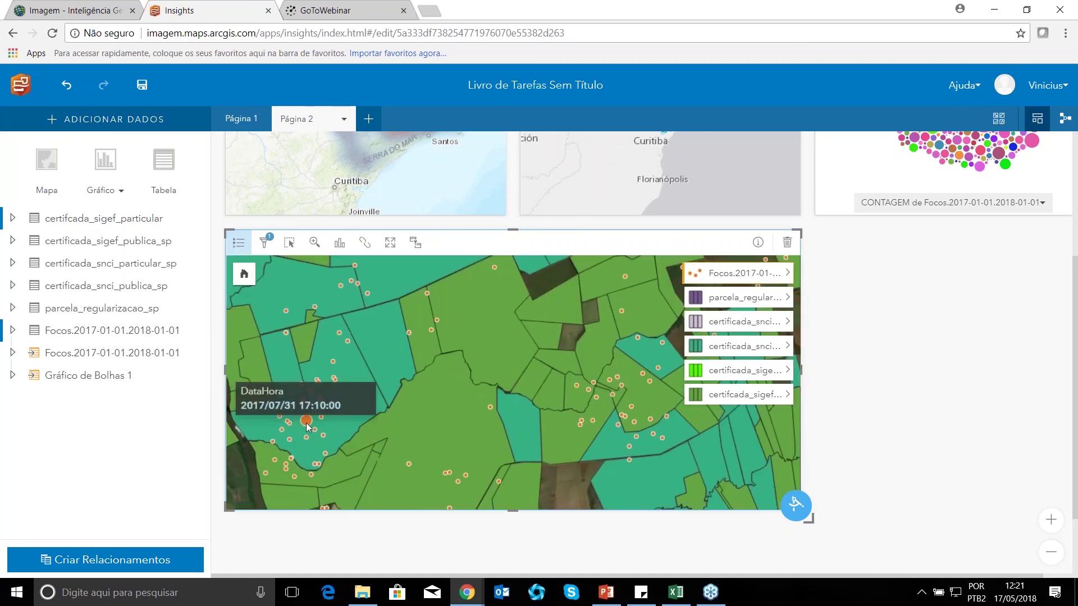
scroll(359, 422, "up", 2)
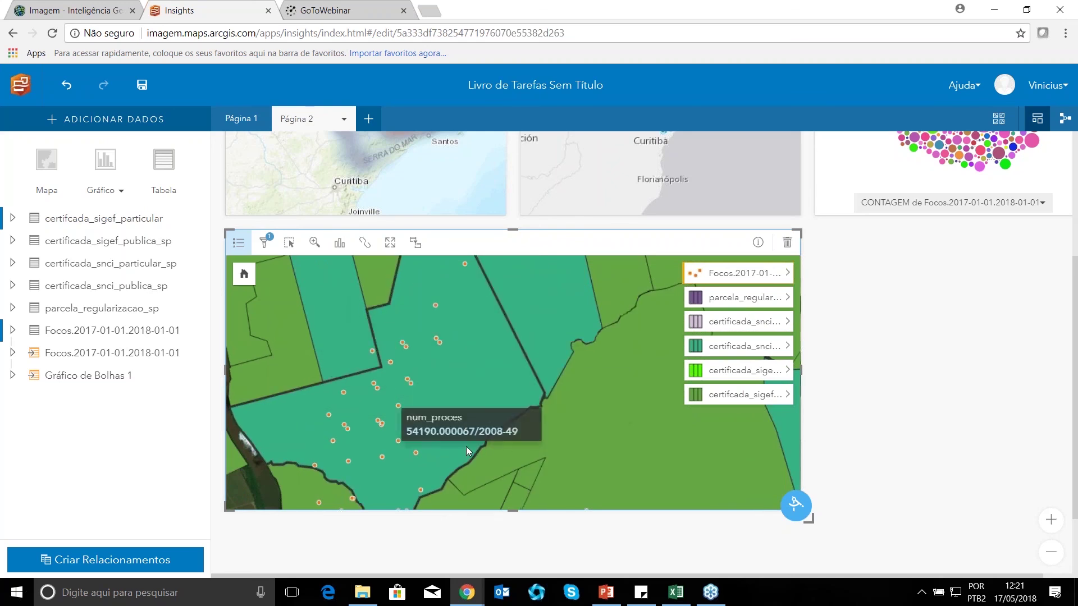
Survey other hotspot clusters across Morro Agudo and inspect which land parcels they fall on.
scroll(465, 448, "down", 1)
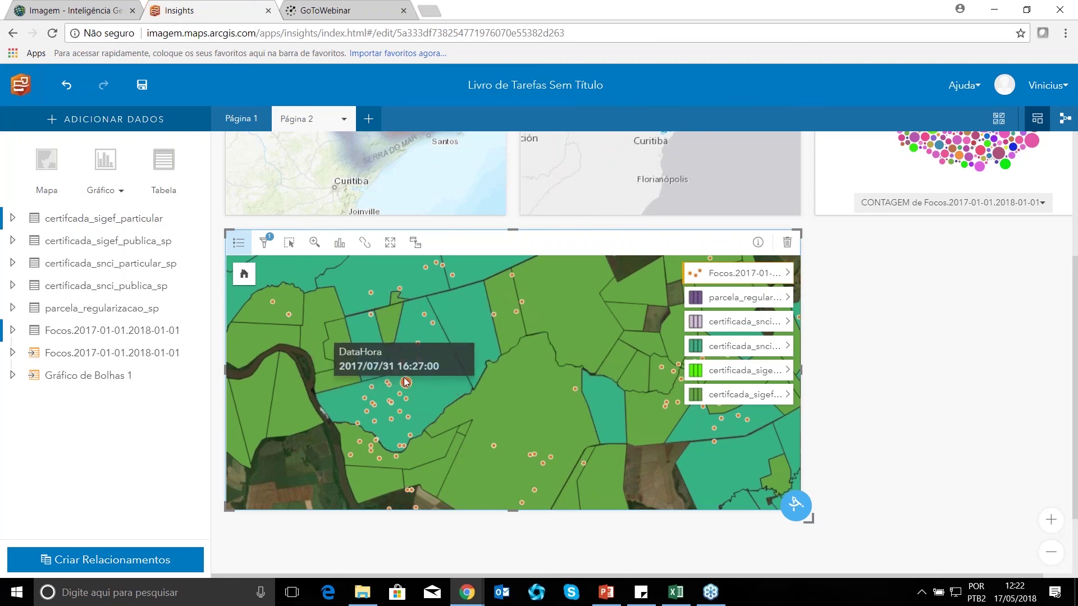
scroll(401, 390, "down", 2)
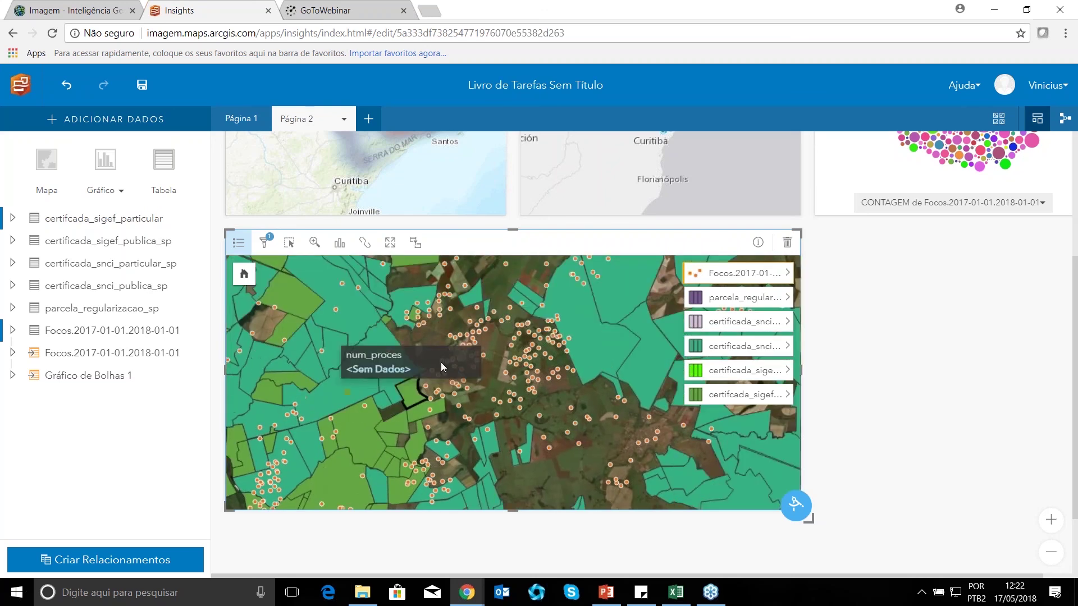
scroll(503, 470, "up", 2)
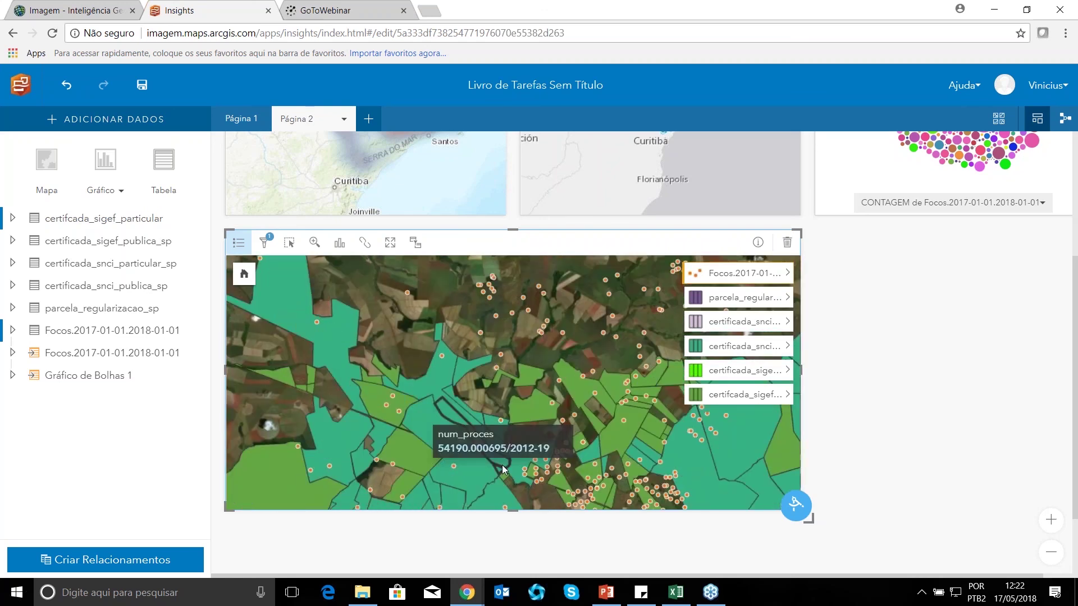
scroll(485, 369, "down", 2)
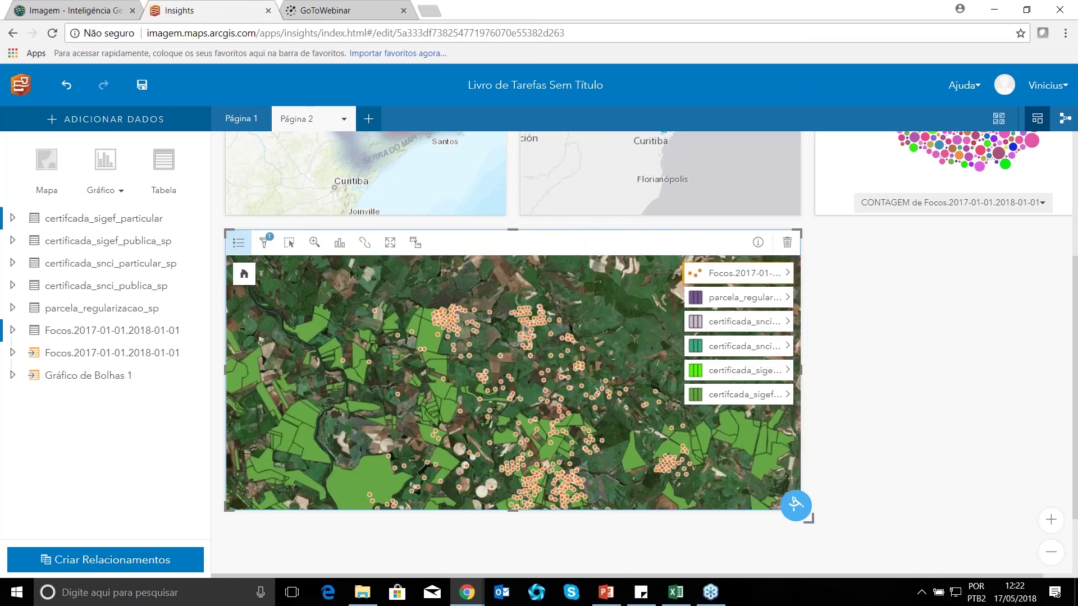
scroll(453, 285, "up", 3)
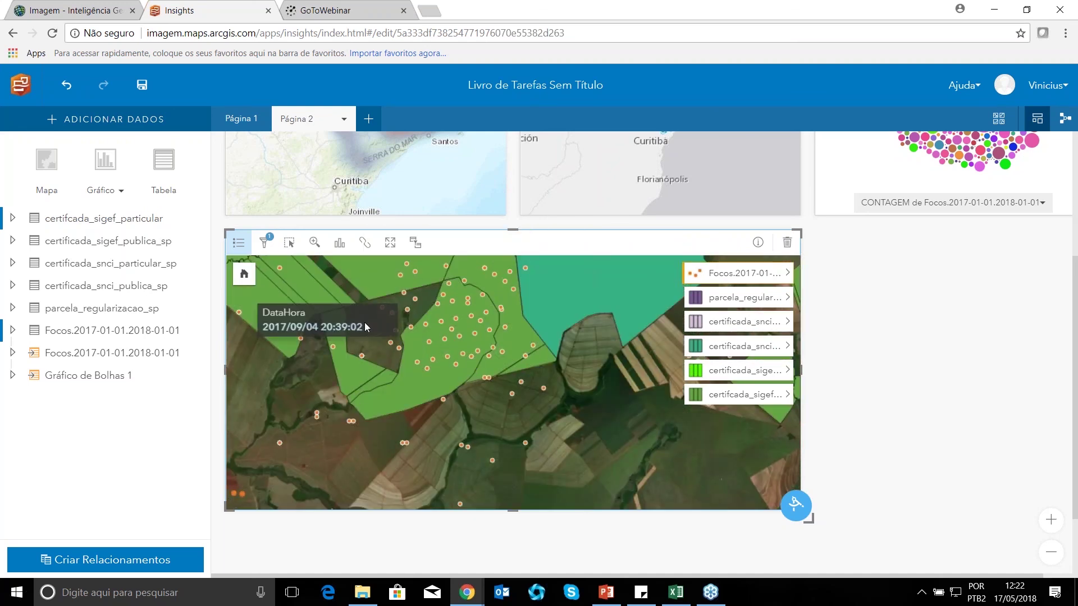
scroll(427, 341, "down", 1)
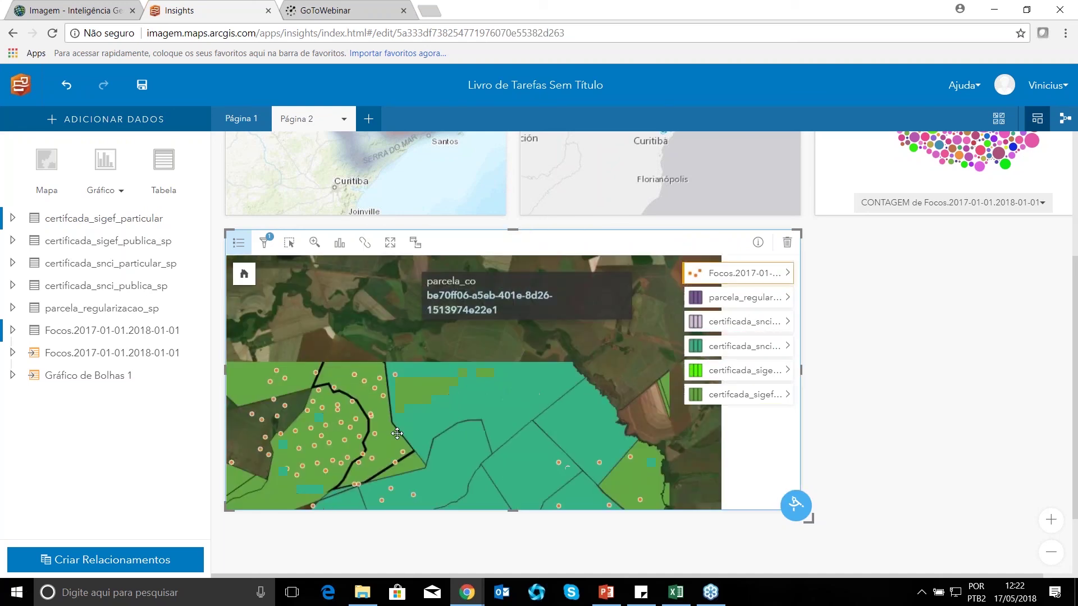
left_click_drag(436, 447, 500, 305)
left_click_drag(488, 399, 469, 351)
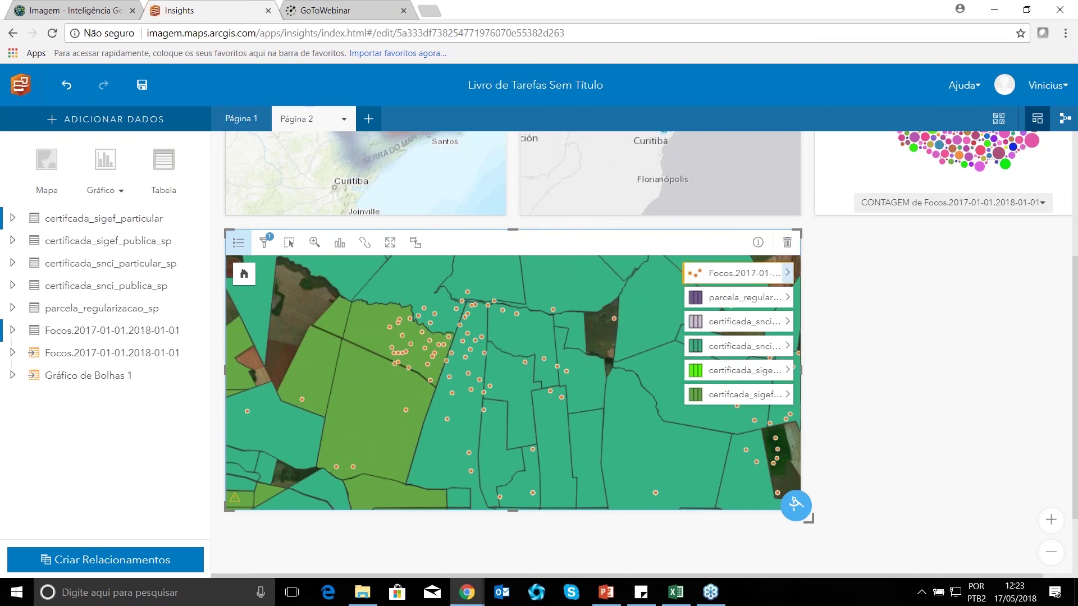
Set the lower map's Focos layer symbol type to Mapa de Aquecimento and close its layer options.
left_click(787, 273)
left_click(869, 267)
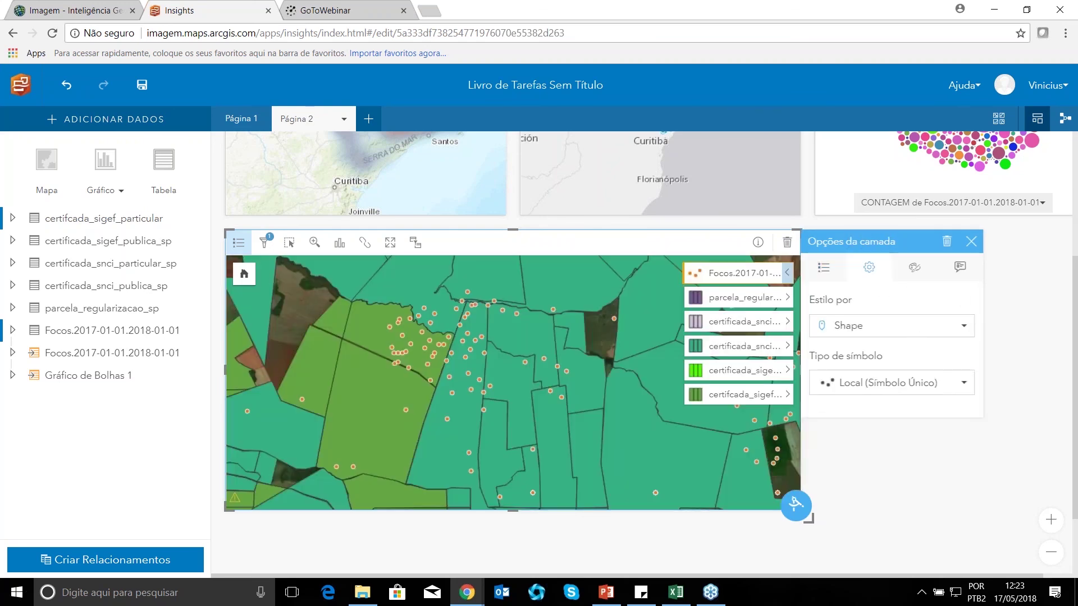
left_click(930, 383)
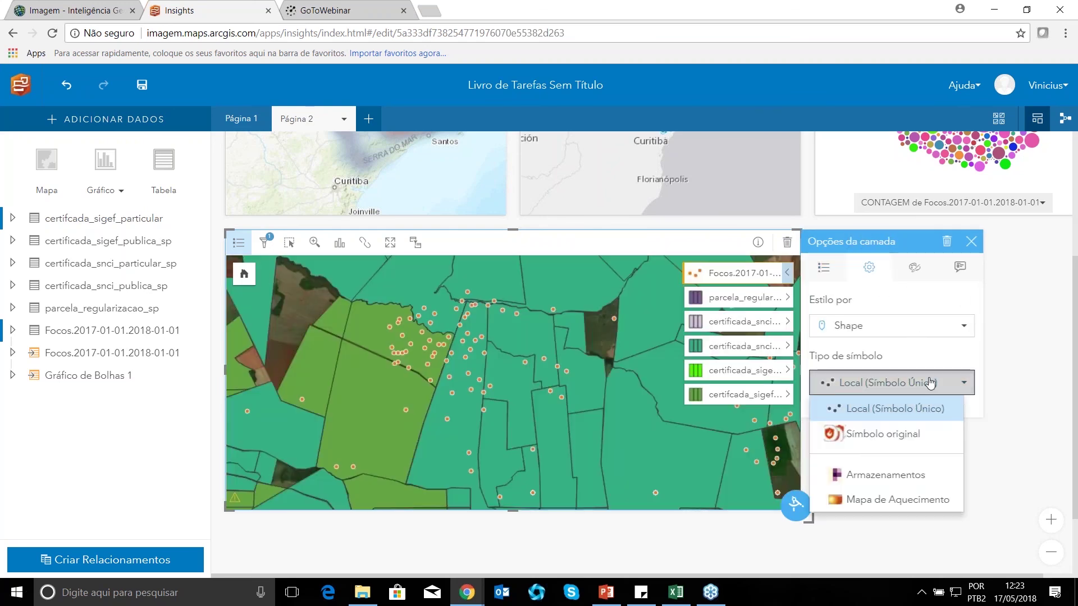
left_click(887, 502)
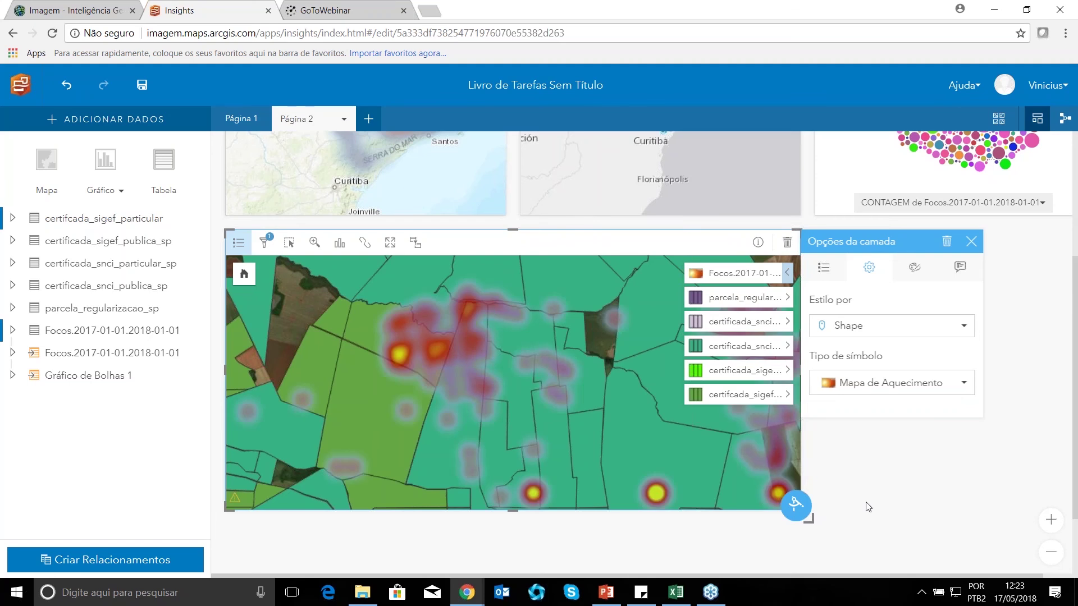
left_click(971, 241)
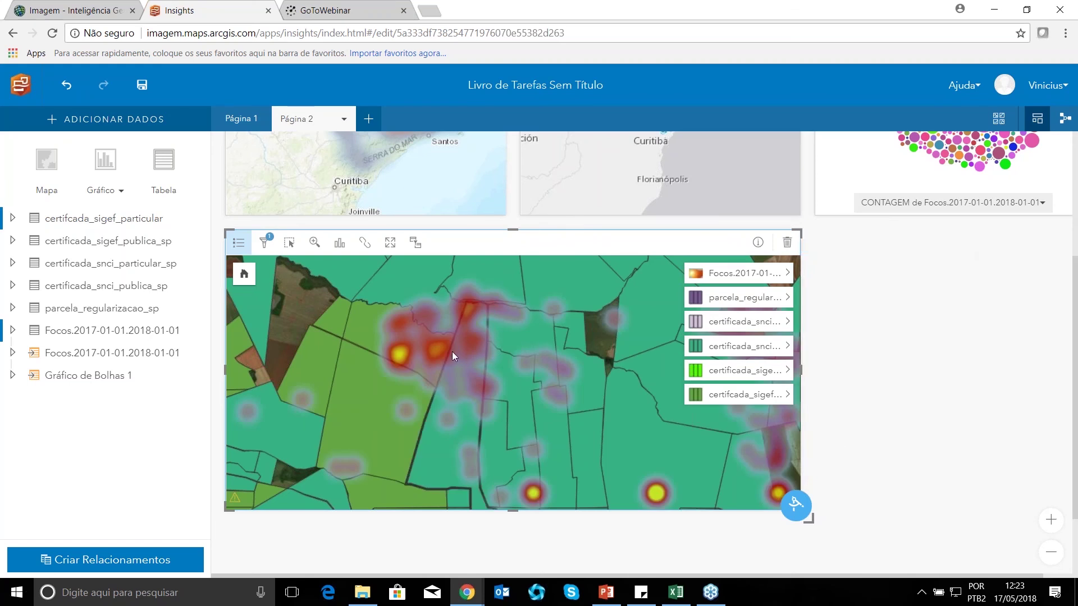
Examine the heat map's most intense areas in Morro Agudo and identify the parcels beneath them.
scroll(520, 402, "up", 3)
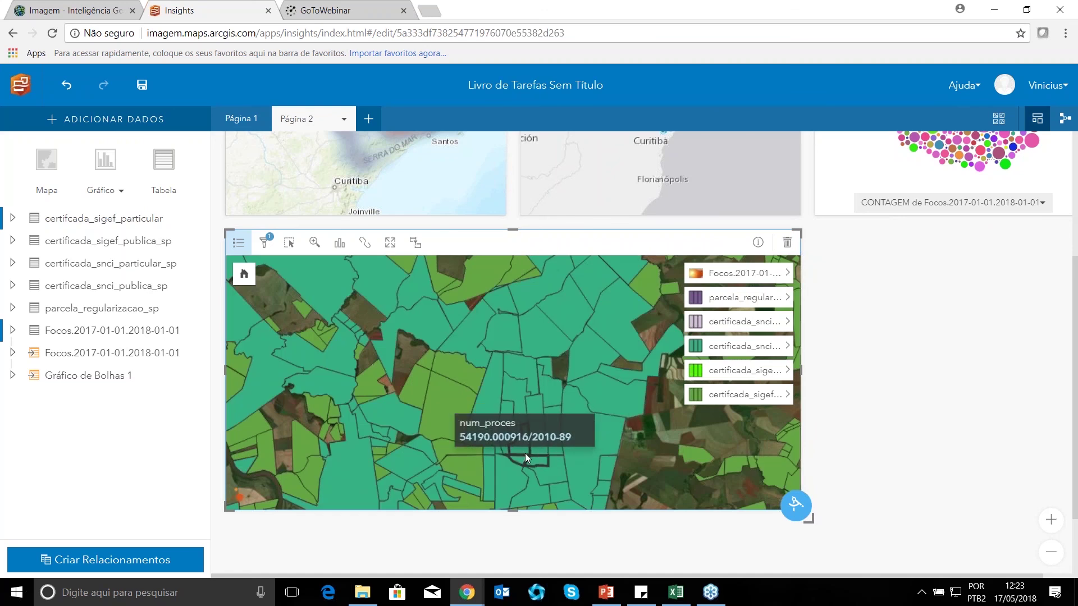
left_click_drag(558, 439, 405, 297)
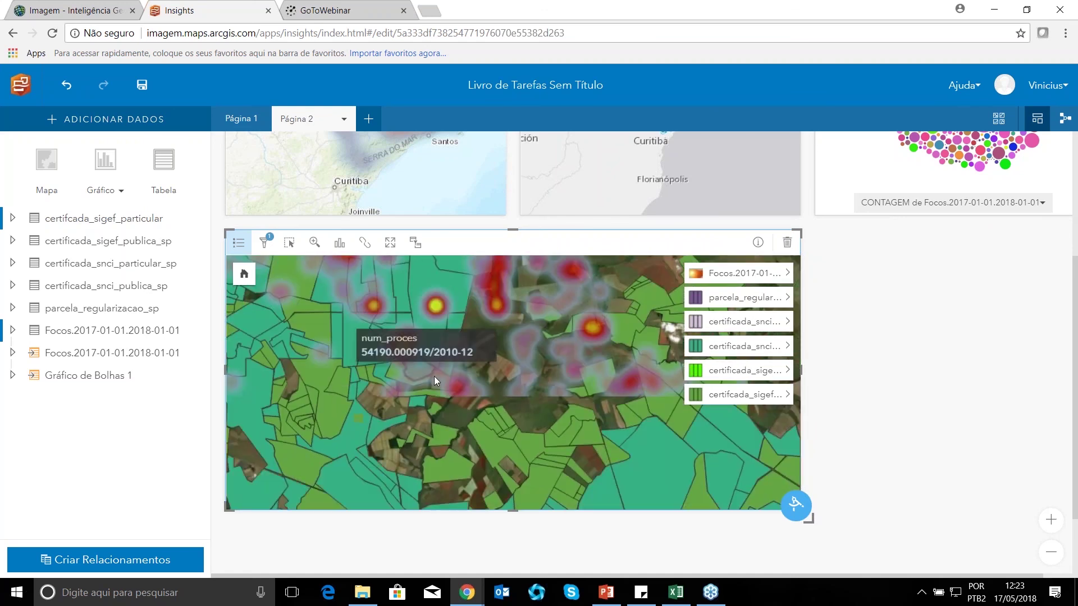
left_click_drag(433, 376, 417, 311)
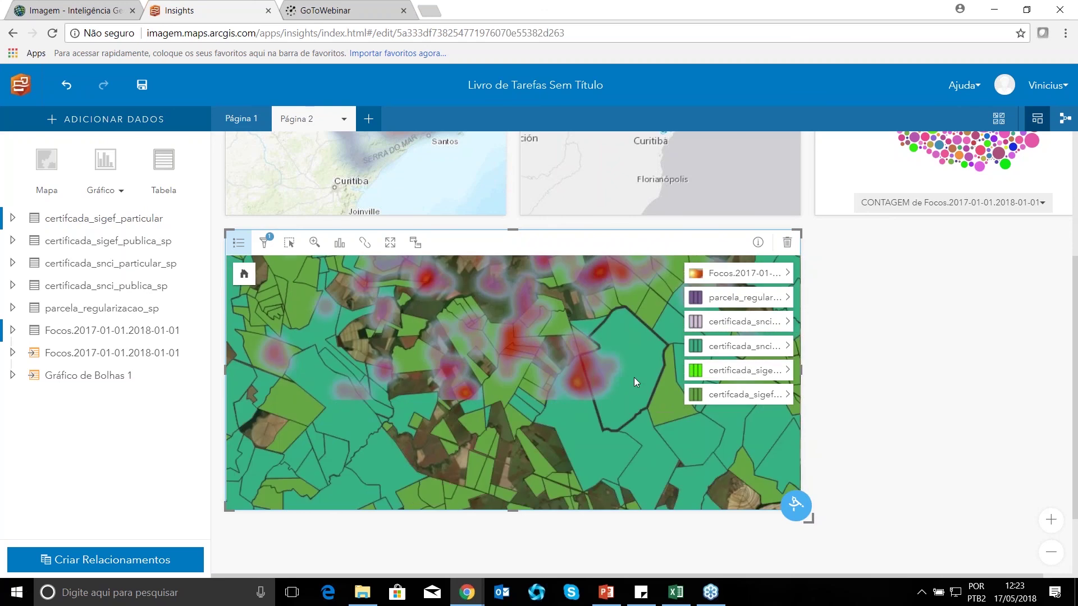
left_click_drag(543, 385, 547, 331)
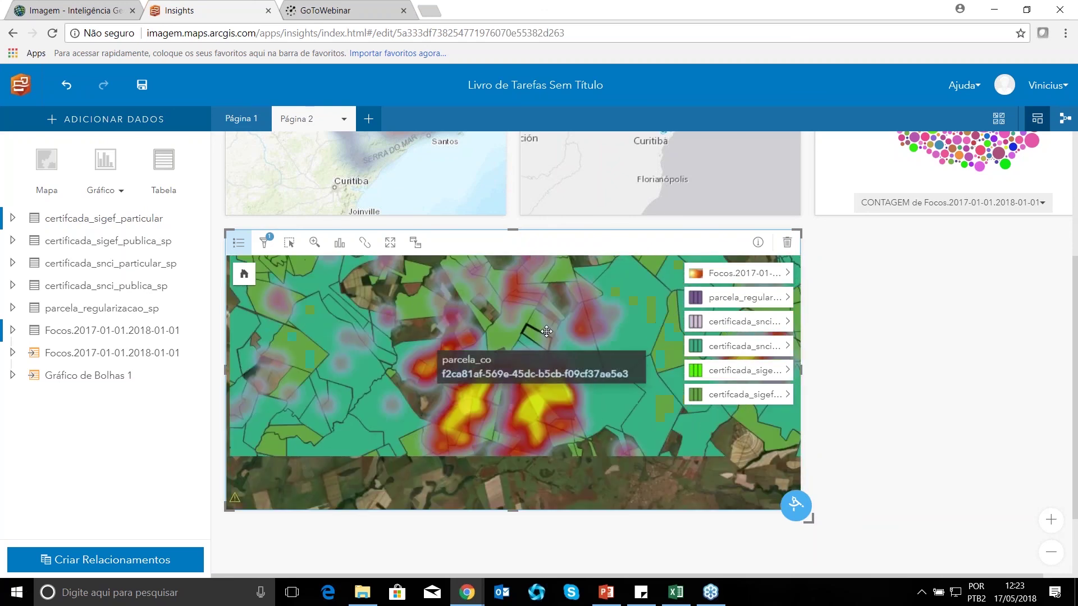
scroll(508, 446, "up", 2)
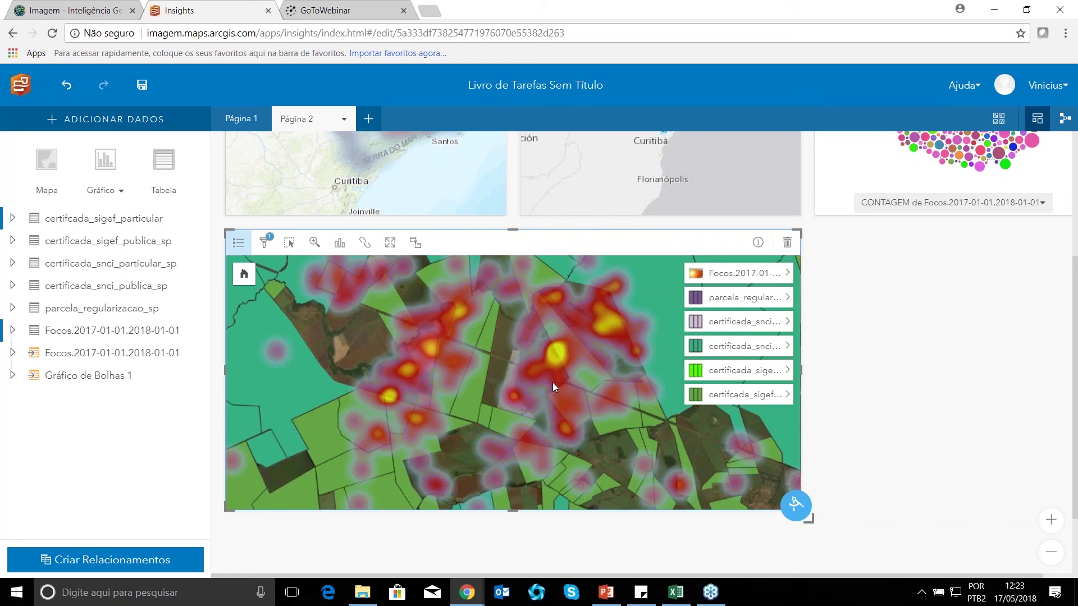
mouse_move(486, 349)
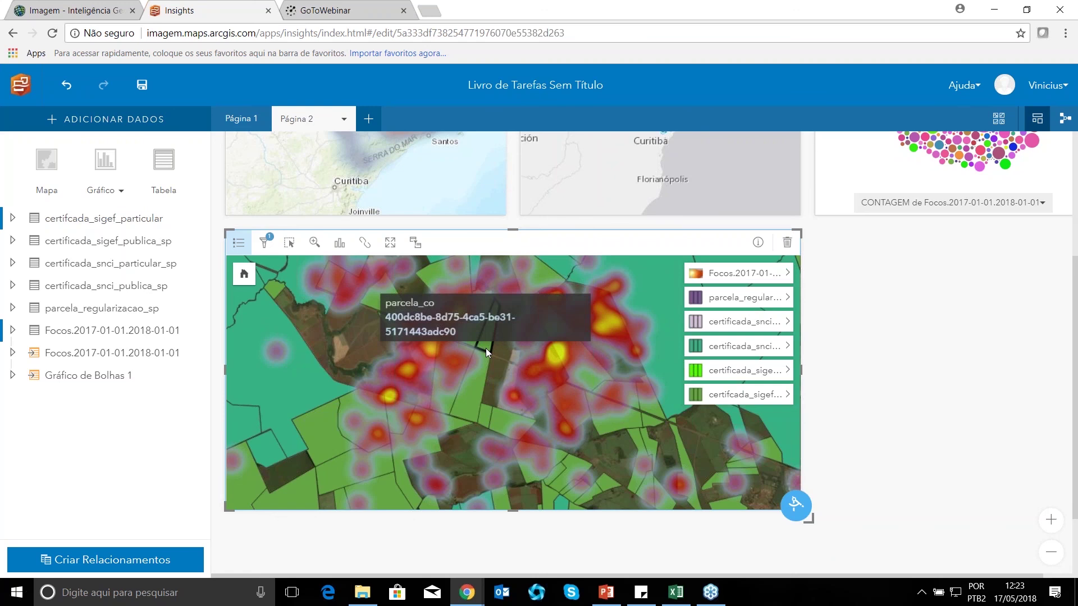